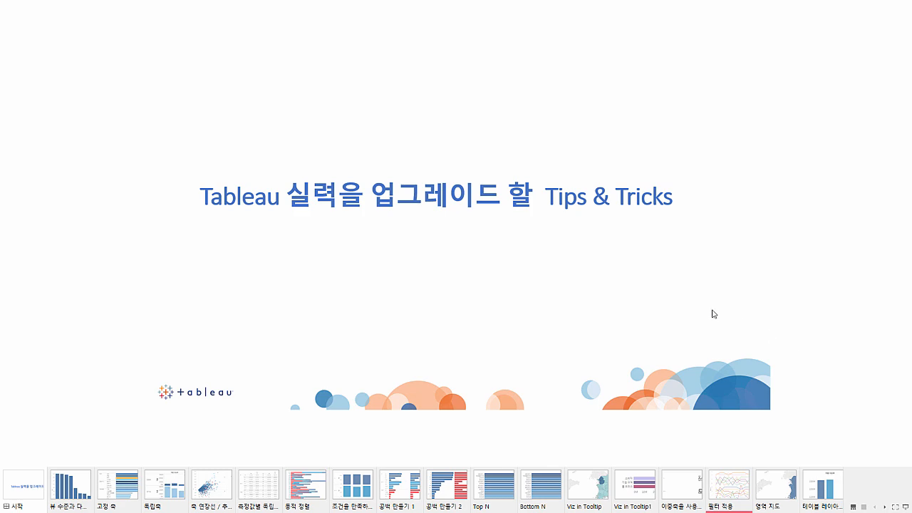
# On the 뷰 수준과 다른 총계 sheet, show mark labels and color the bars by 고객 세그먼트
pyautogui.press('Escape')
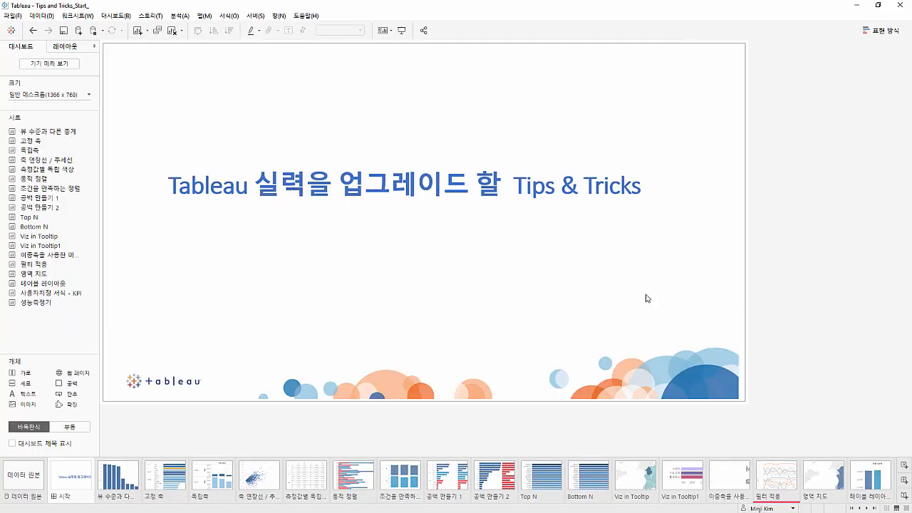
pyautogui.click(139, 466)
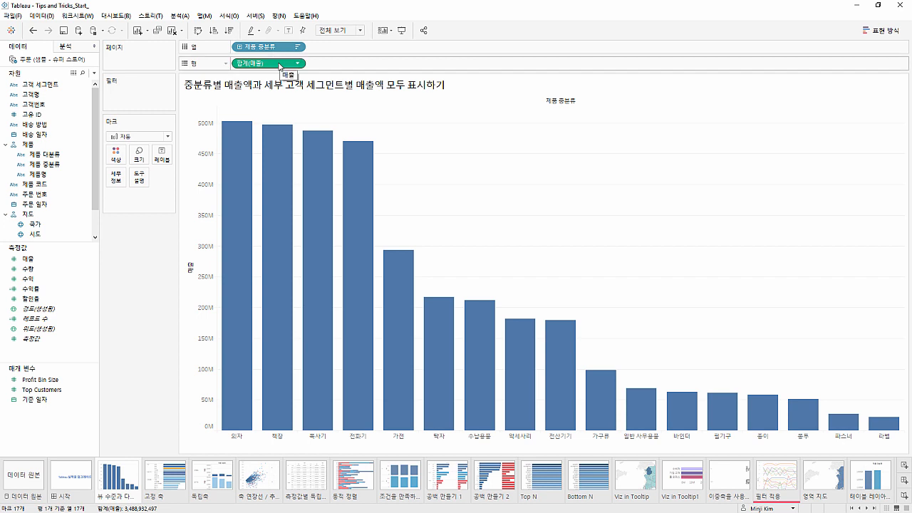
pyautogui.click(289, 31)
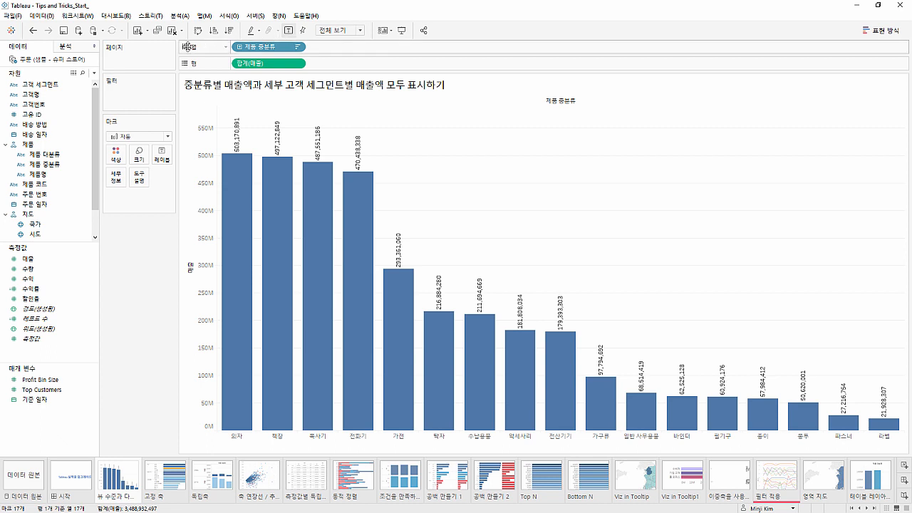
pyautogui.click(79, 86)
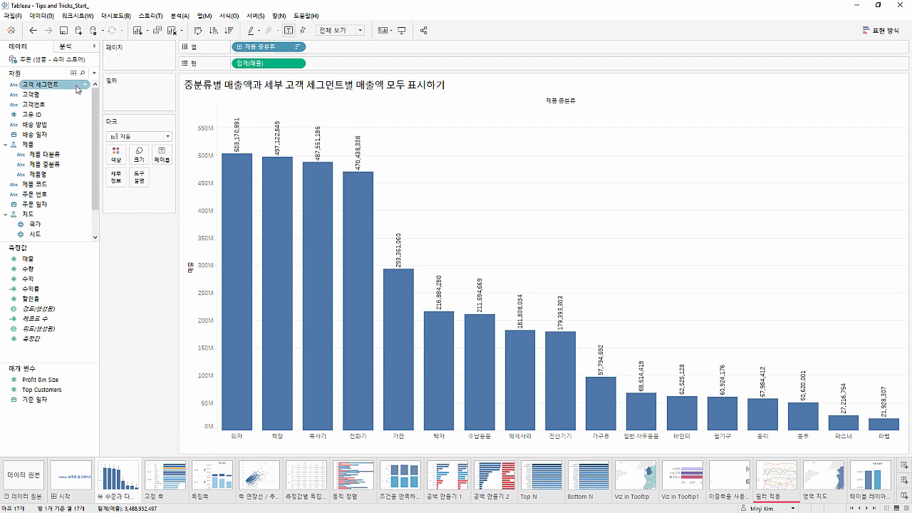
pyautogui.moveTo(79, 89); pyautogui.dragTo(118, 157)
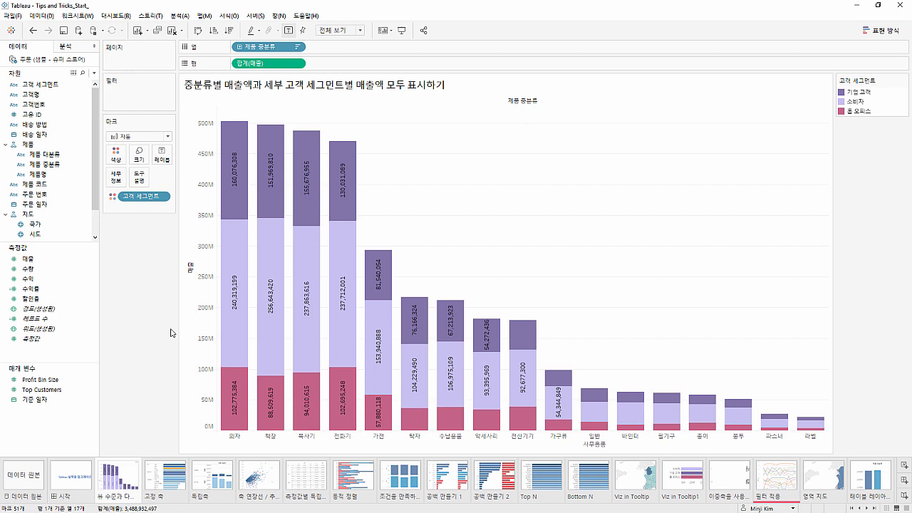
# Add a per-cell (셀) reference line on 매출 using the 합계 aggregation, with its label set to 값
pyautogui.click(82, 47)
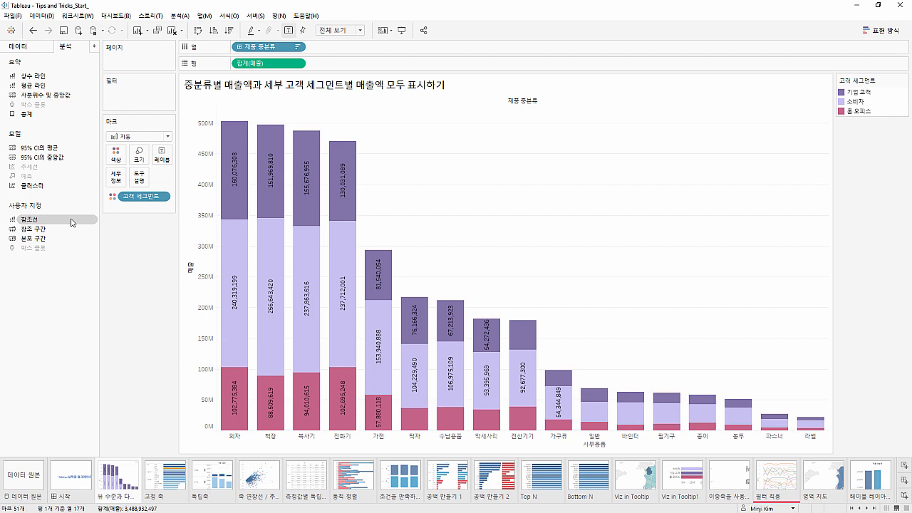
pyautogui.moveTo(71, 222); pyautogui.dragTo(325, 117)
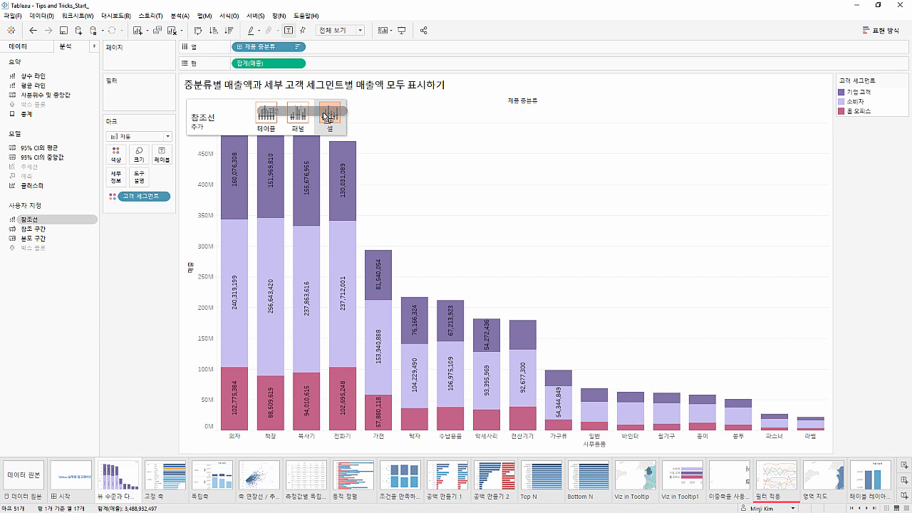
pyautogui.moveTo(325, 116); pyautogui.dragTo(324, 116)
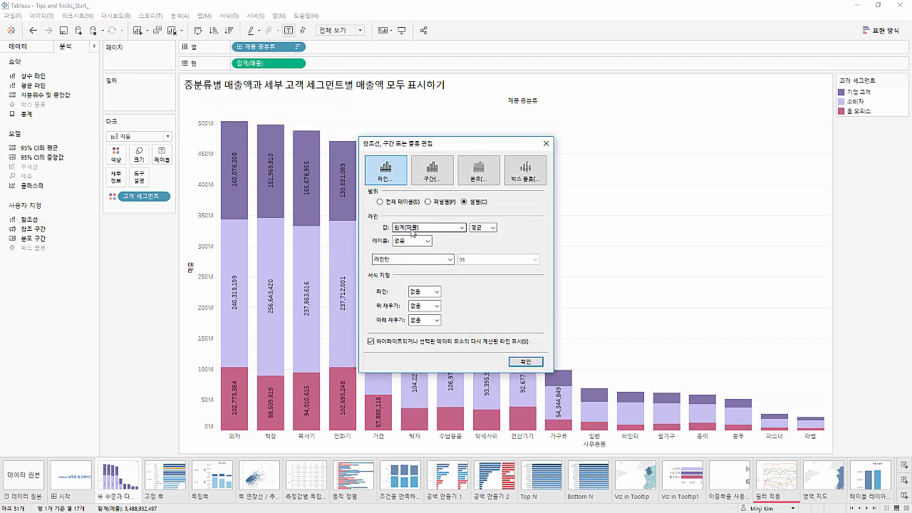
pyautogui.click(491, 228)
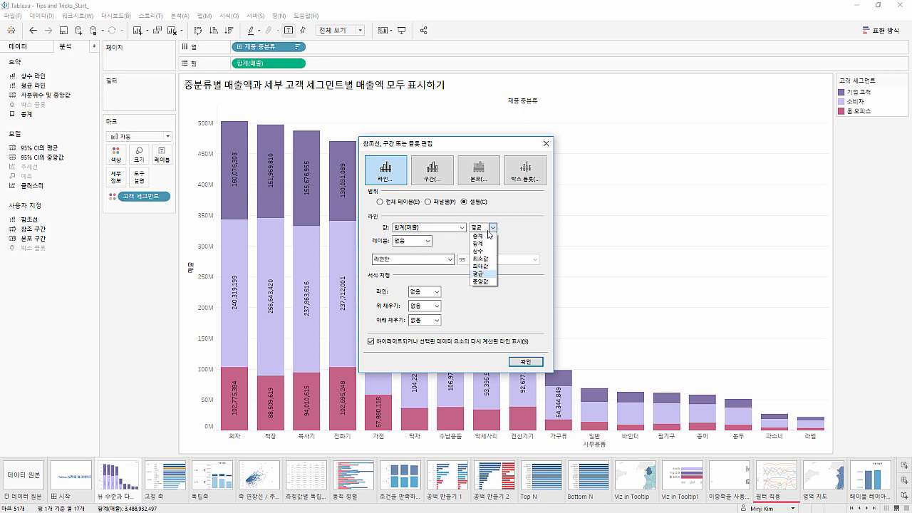
pyautogui.click(487, 244)
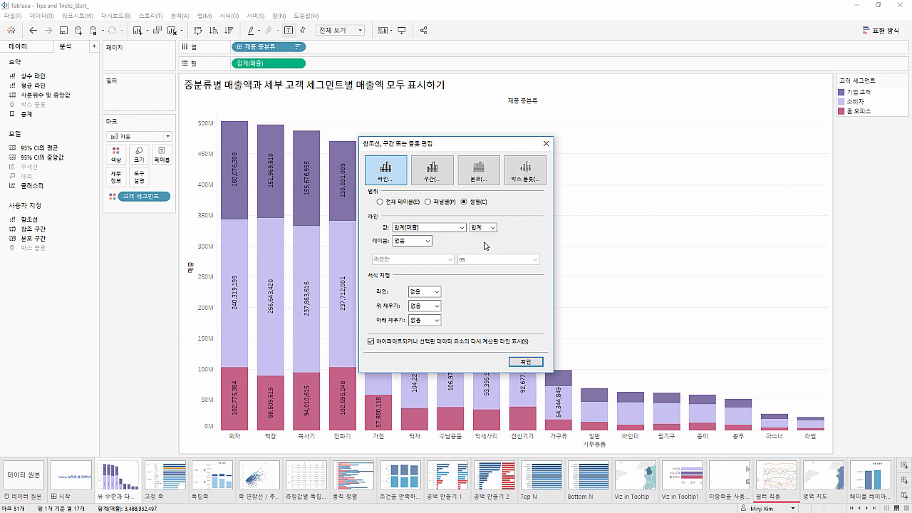
pyautogui.click(428, 241)
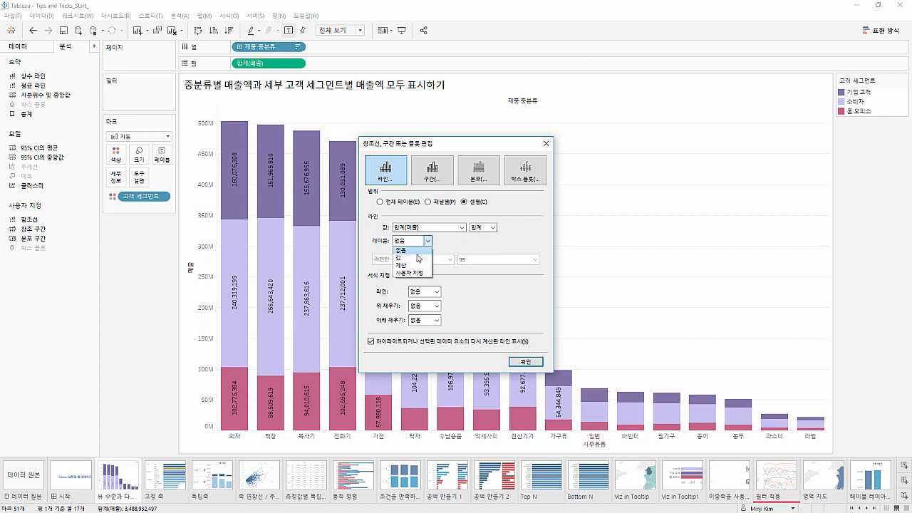
pyautogui.click(417, 257)
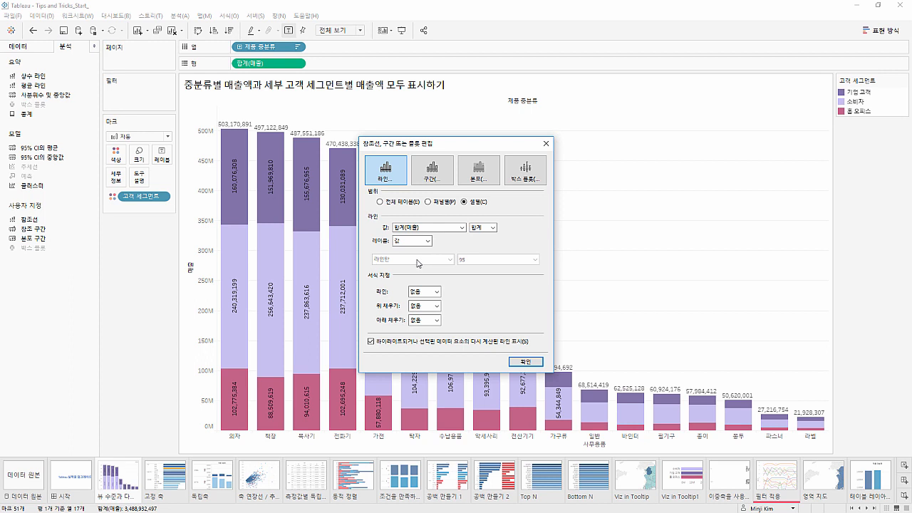
# Try a solid line for the reference line, set its line style back to 없음, and apply the settings
pyautogui.click(422, 291)
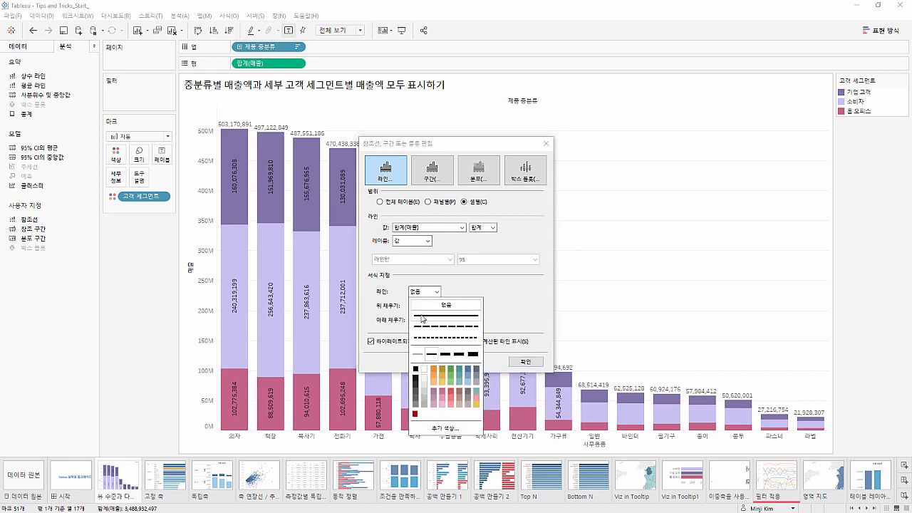
pyautogui.click(423, 315)
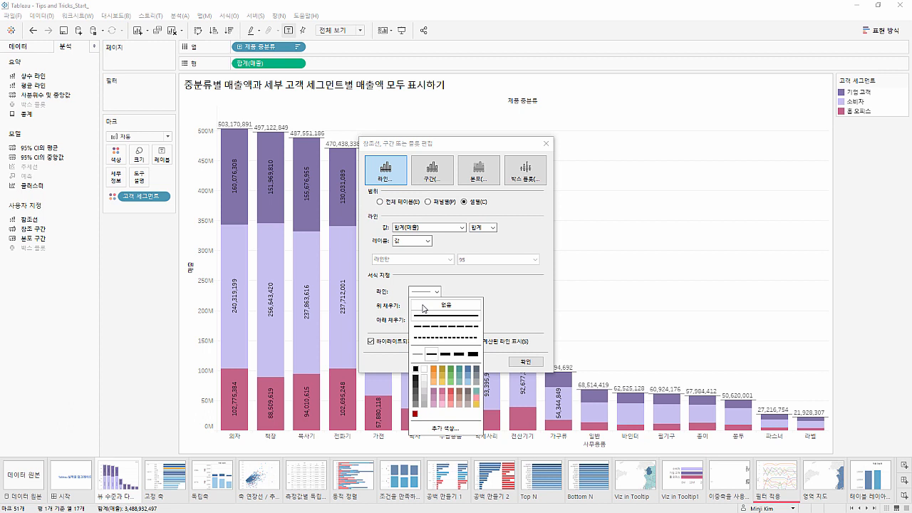
pyautogui.click(425, 308)
pyautogui.click(517, 315)
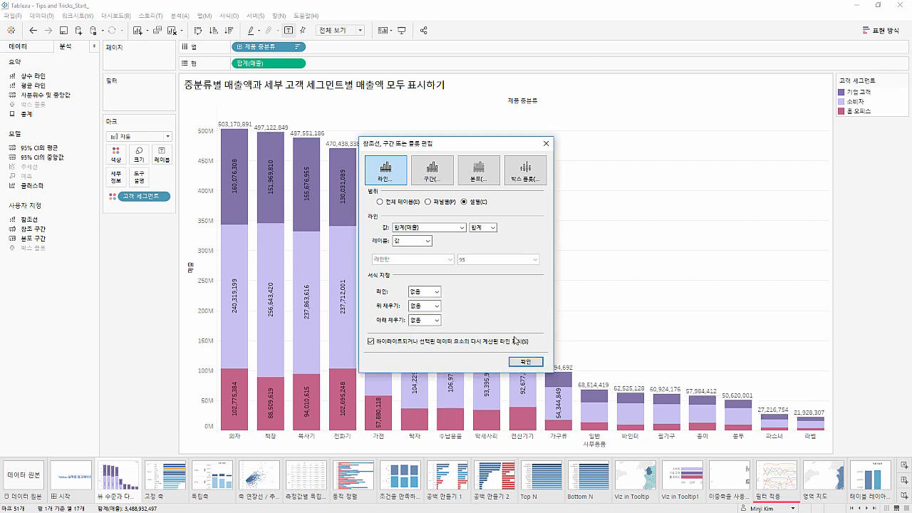
pyautogui.click(526, 361)
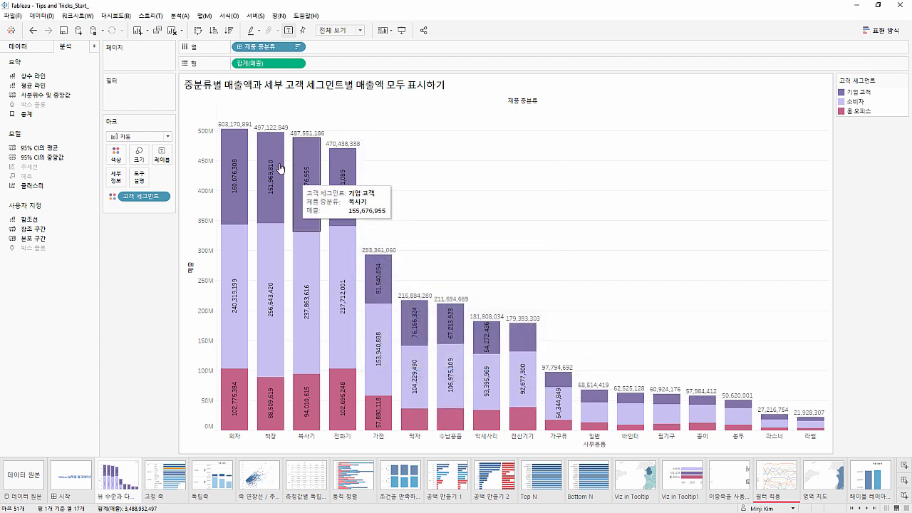
pyautogui.moveTo(243, 131)
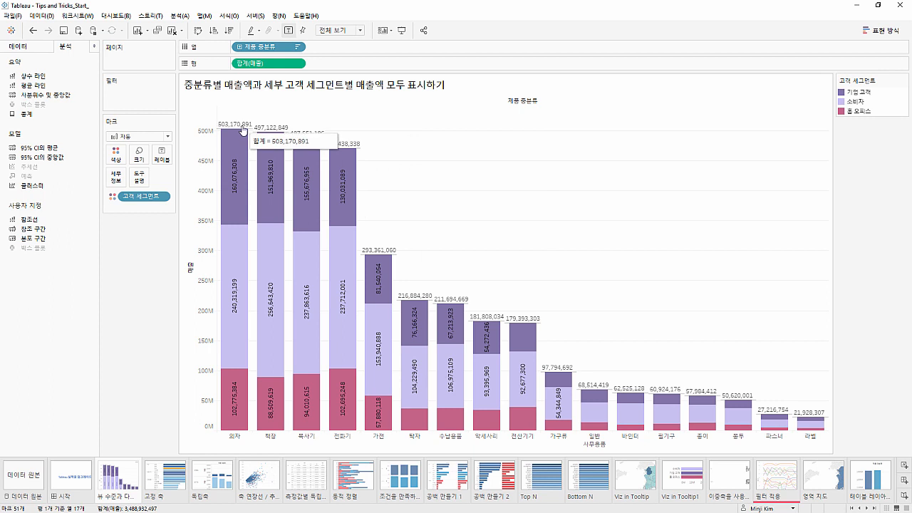
pyautogui.moveTo(238, 148)
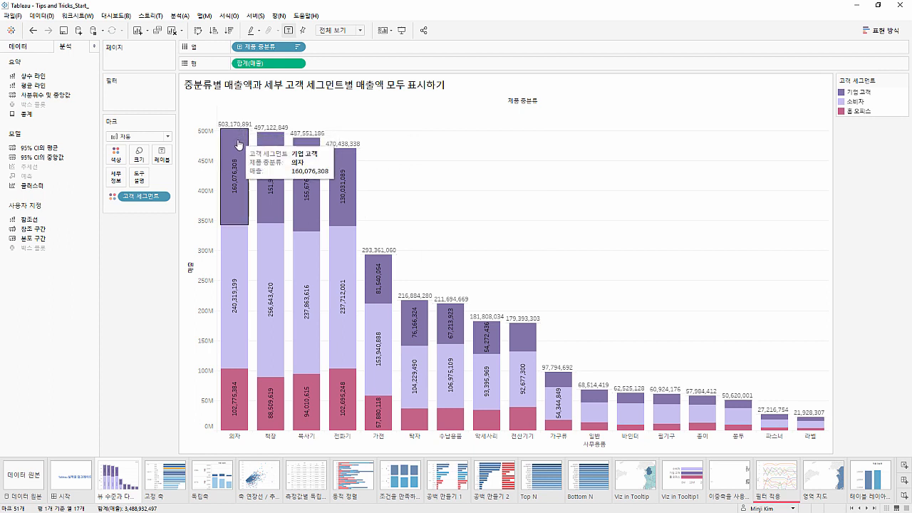
pyautogui.moveTo(236, 235)
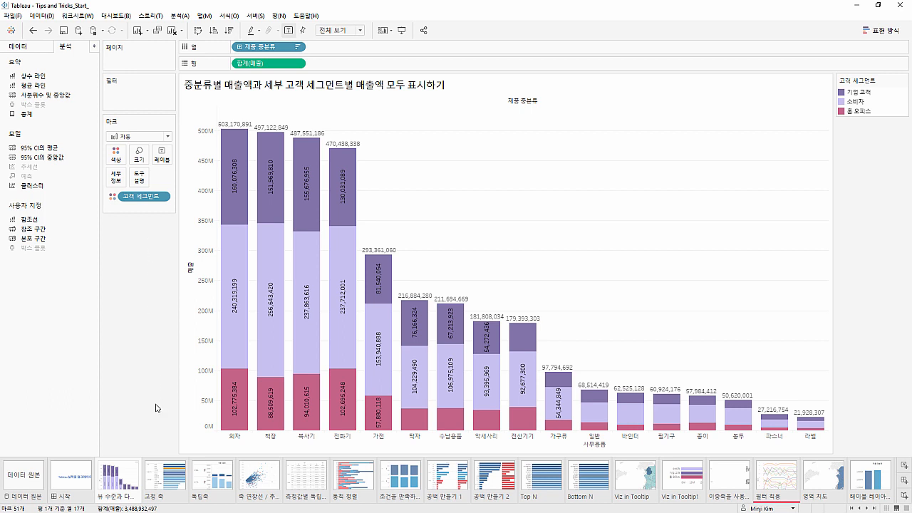
# On the 고정 축 sheet, check the quick table calculation on 합계(매출) and show mark labels on the bars
pyautogui.click(164, 476)
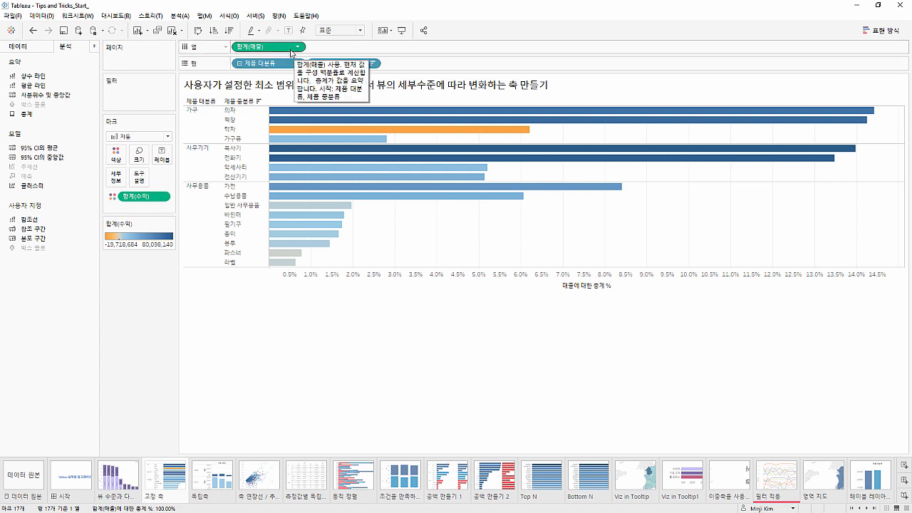
pyautogui.click(297, 47)
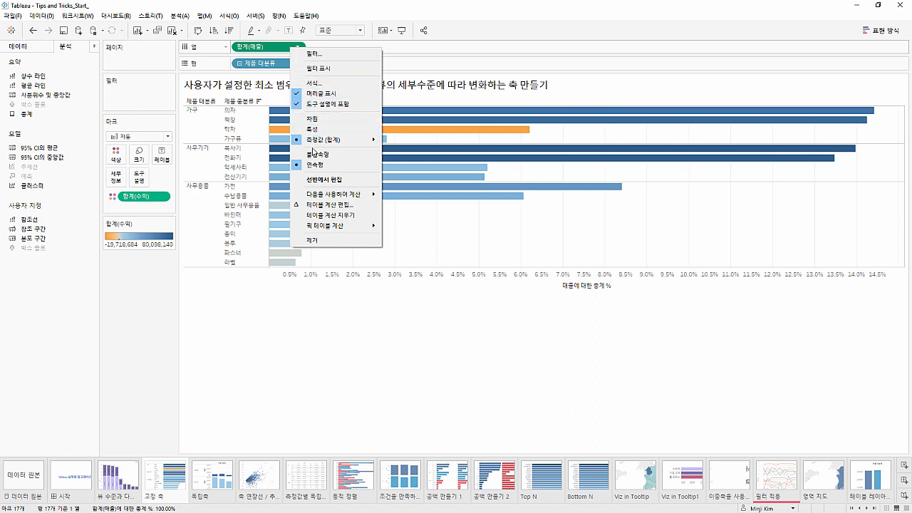
pyautogui.moveTo(323, 228)
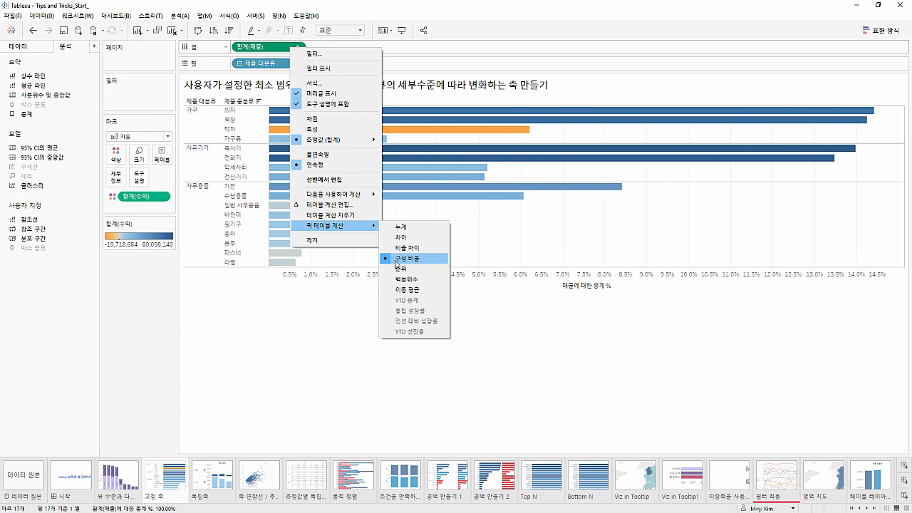
pyautogui.click(331, 304)
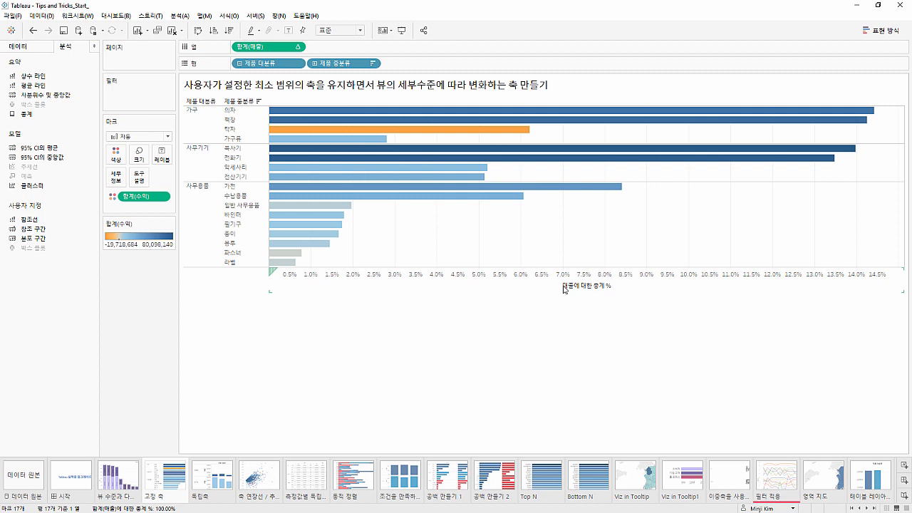
pyautogui.click(289, 30)
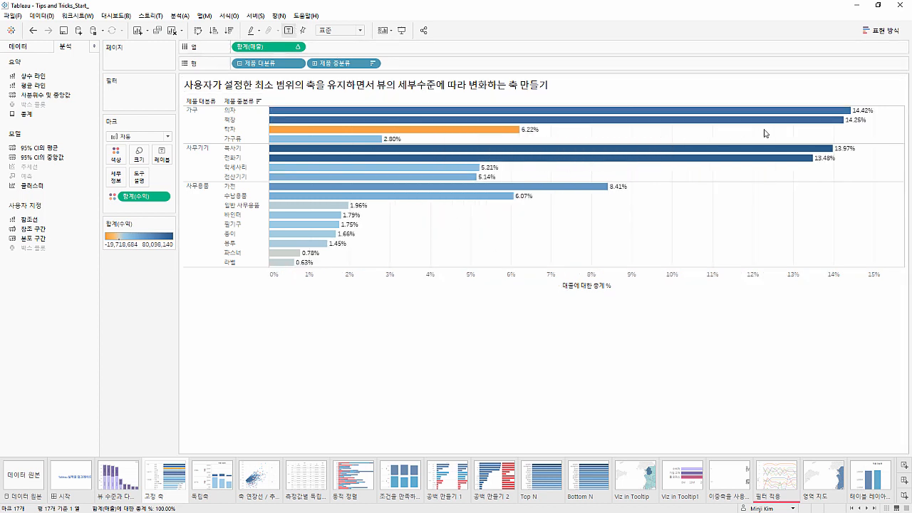
# Set the 매출에 대한 총계 % axis to a fixed range from 0 to 0.2
pyautogui.moveTo(864, 116)
pyautogui.click(656, 283)
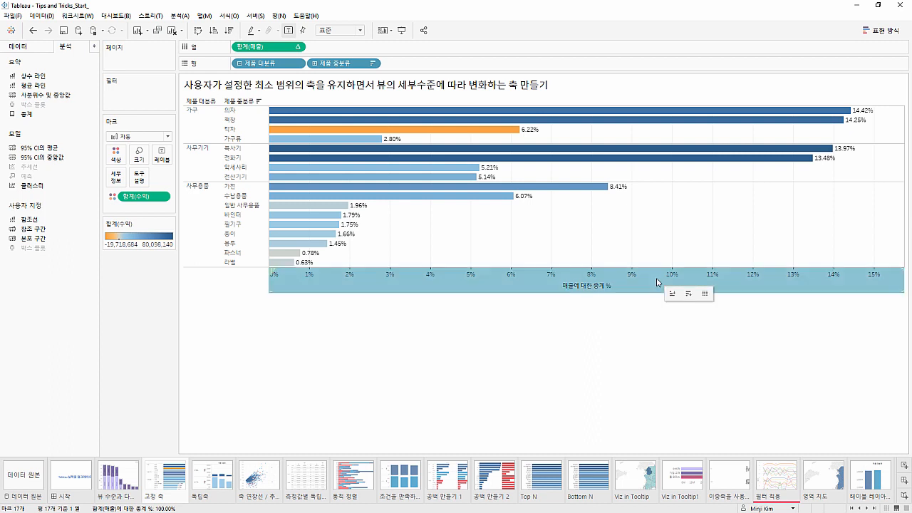
pyautogui.doubleClick(657, 283)
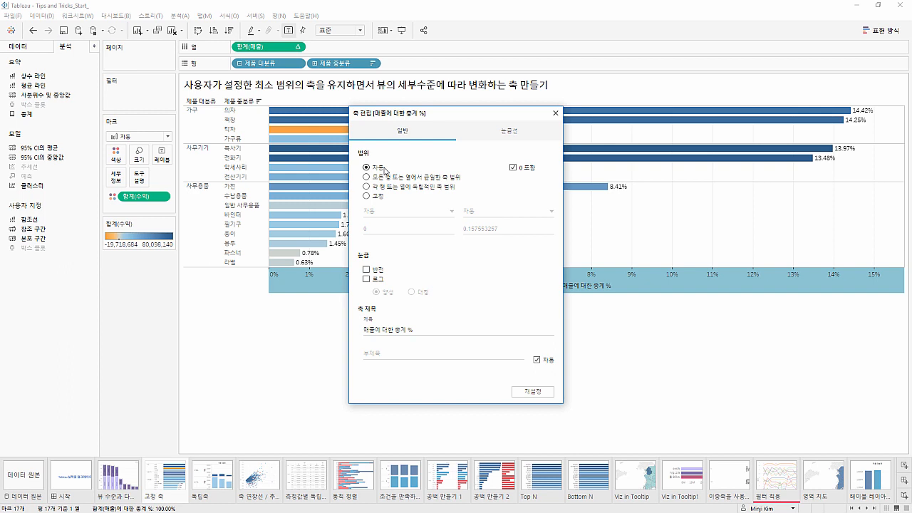
pyautogui.click(378, 197)
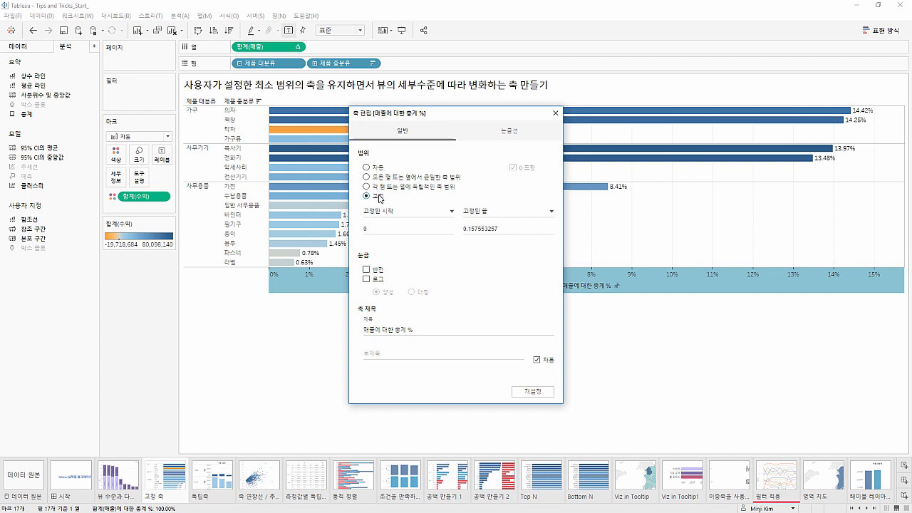
pyautogui.doubleClick(511, 230)
pyautogui.write('0.2')
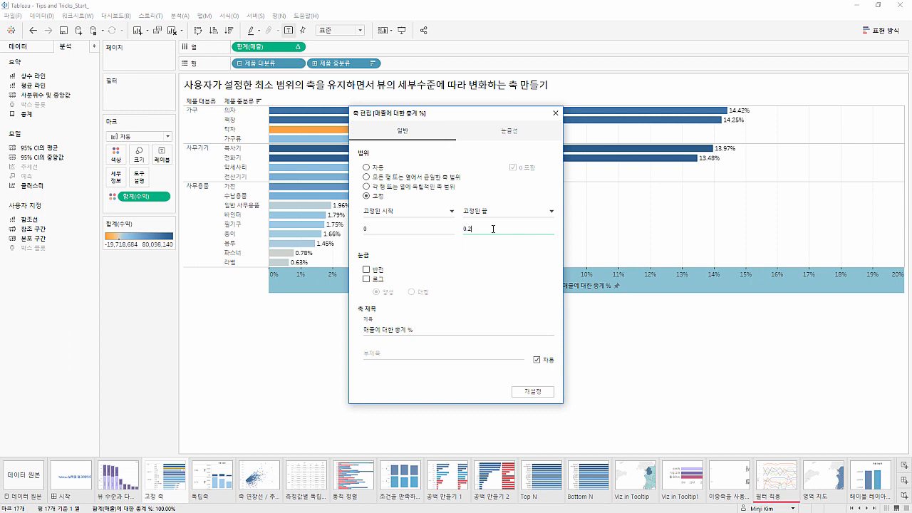
pyautogui.click(555, 112)
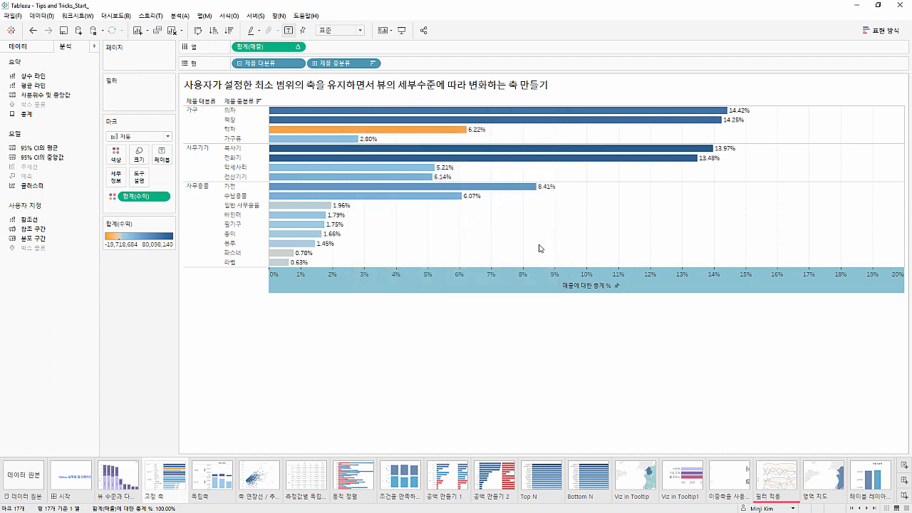
pyautogui.click(540, 312)
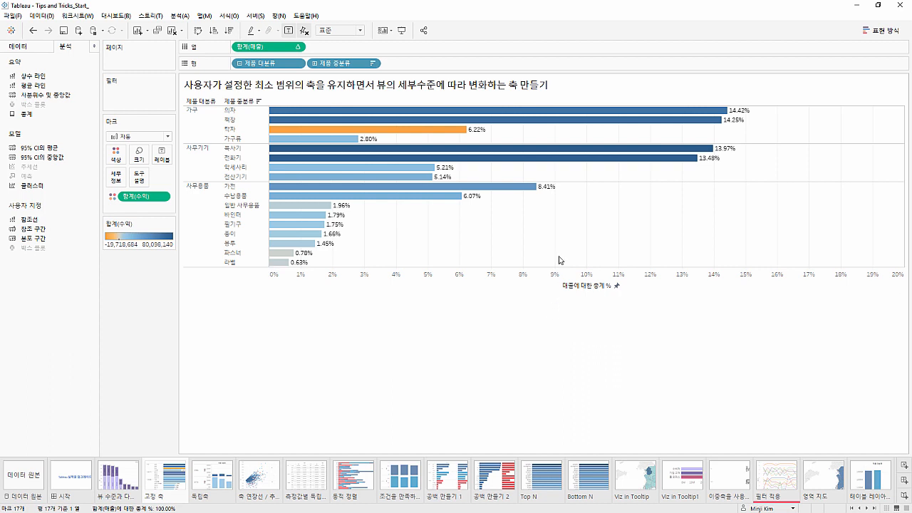
# Collapse the product hierarchy in the rows to 제품 대분류, check the bars against the fixed axis, and undo the collapse
pyautogui.moveTo(737, 117)
pyautogui.click(718, 283)
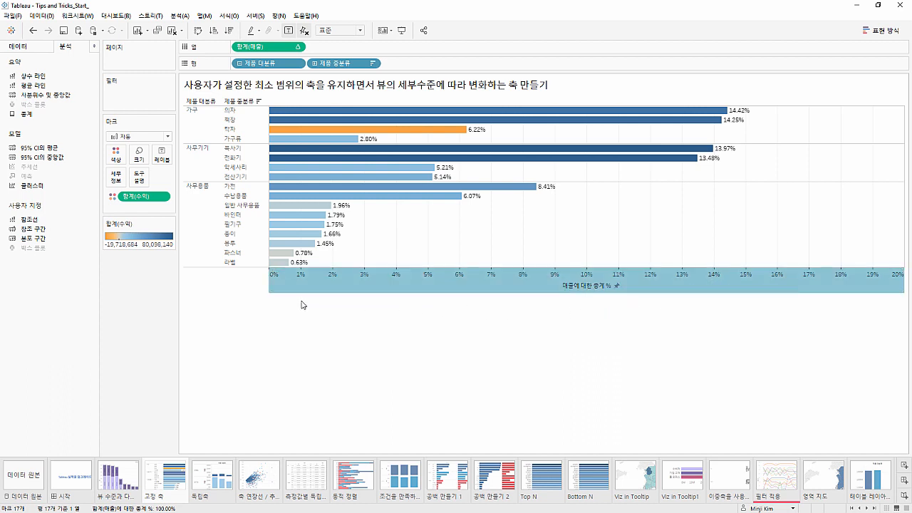
pyautogui.click(330, 64)
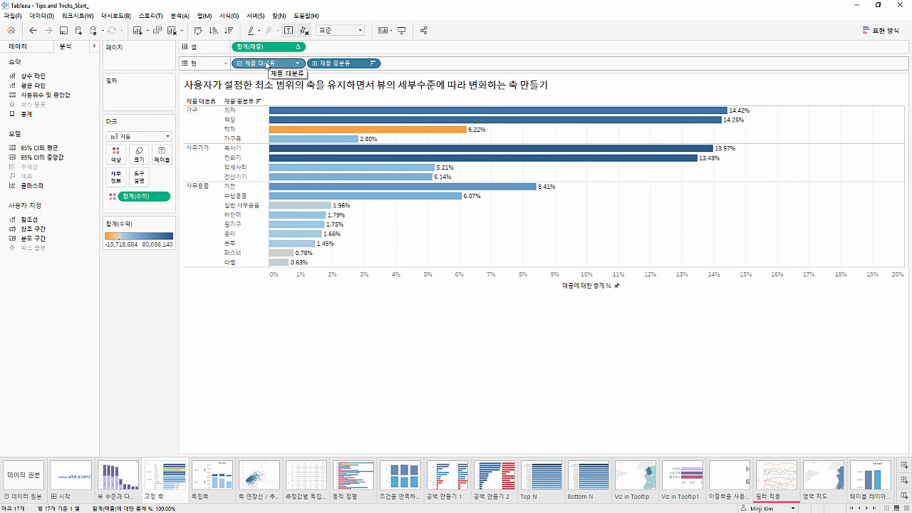
pyautogui.click(240, 63)
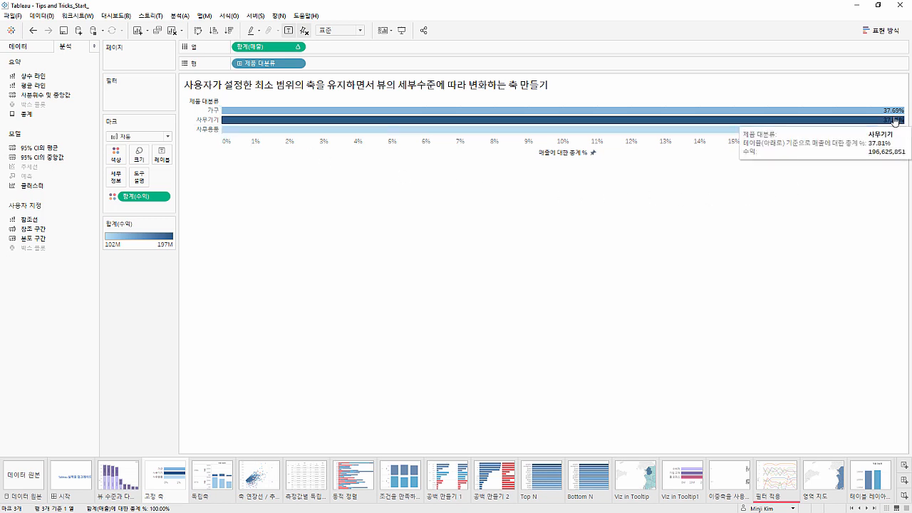
pyautogui.moveTo(896, 116)
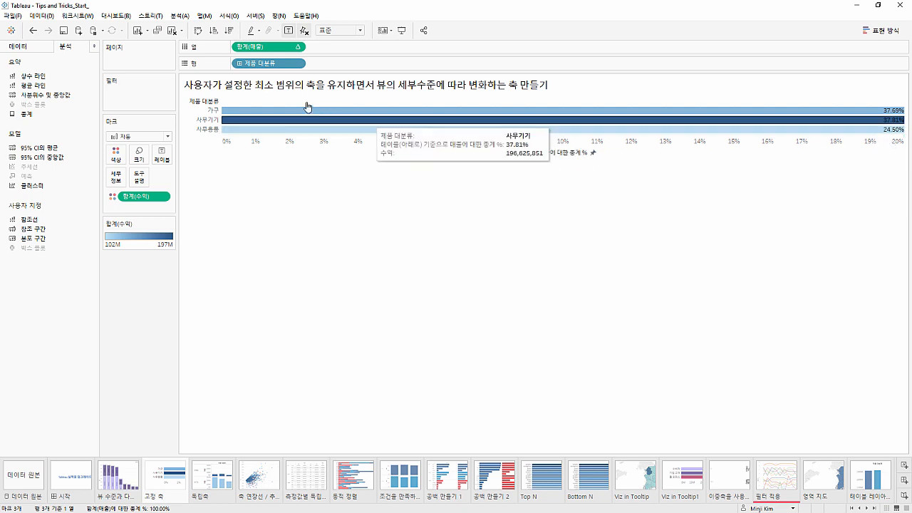
pyautogui.click(32, 30)
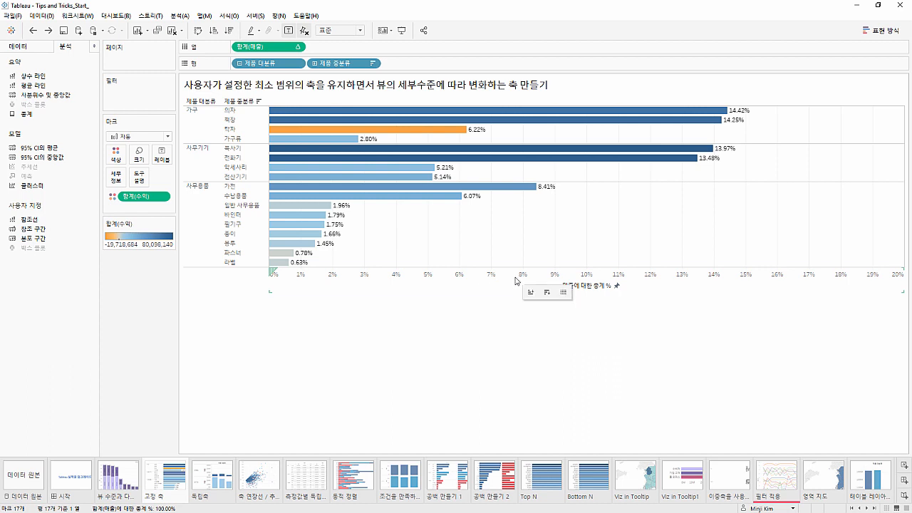
# Set the range of the 매출에 대한 총계 % axis back to automatic (자동) and close the axis settings
pyautogui.doubleClick(516, 281)
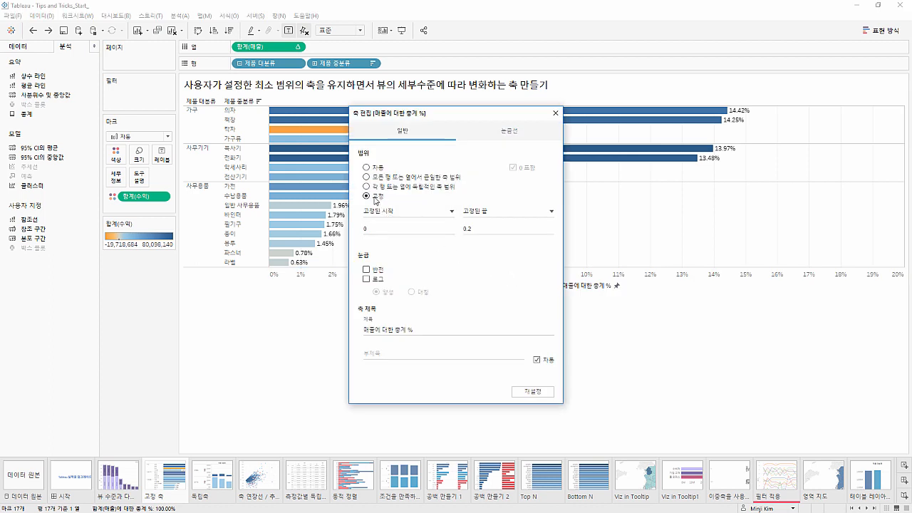
pyautogui.click(372, 168)
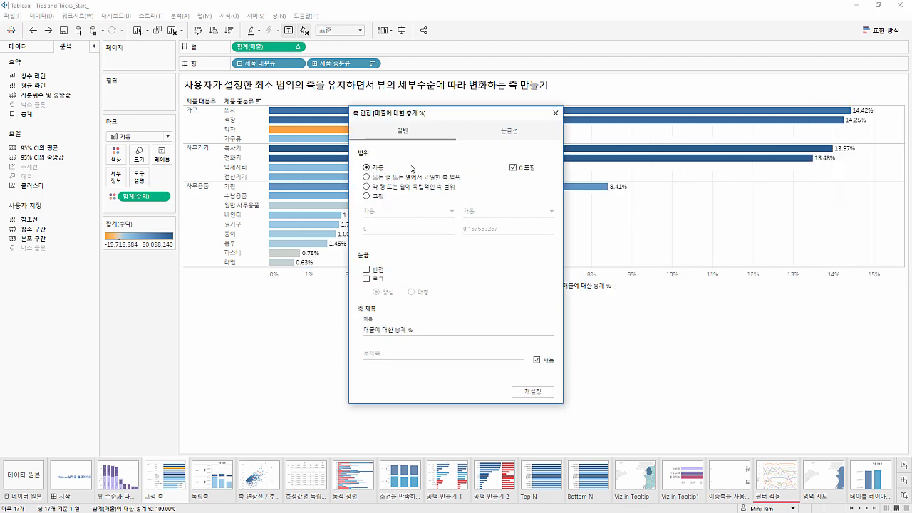
pyautogui.click(555, 112)
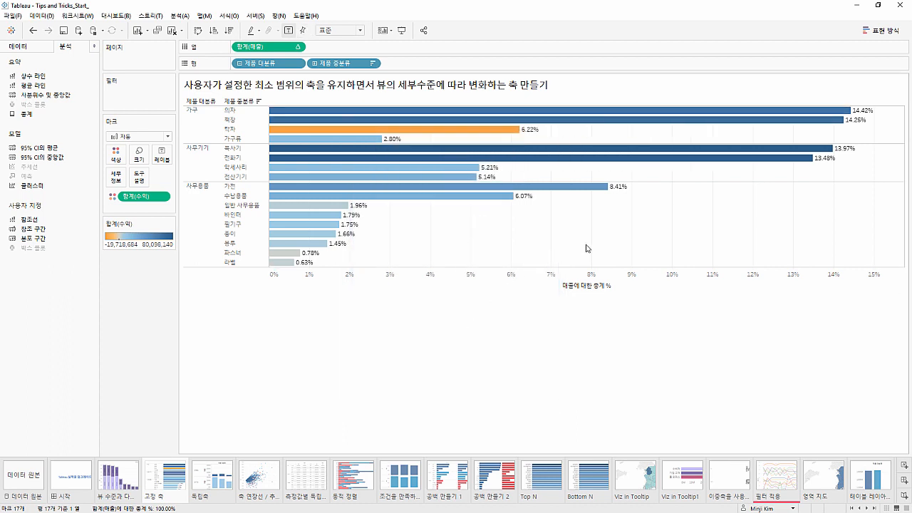
# Add a constant line to the 매출에 대한 총계 % axis of the bar chart at the value 0.19
pyautogui.moveTo(861, 118)
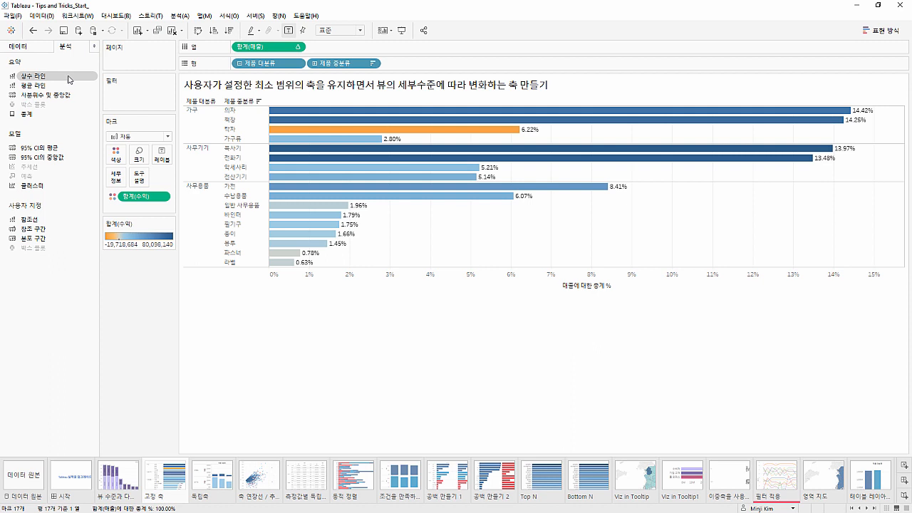
pyautogui.moveTo(68, 79); pyautogui.dragTo(268, 122)
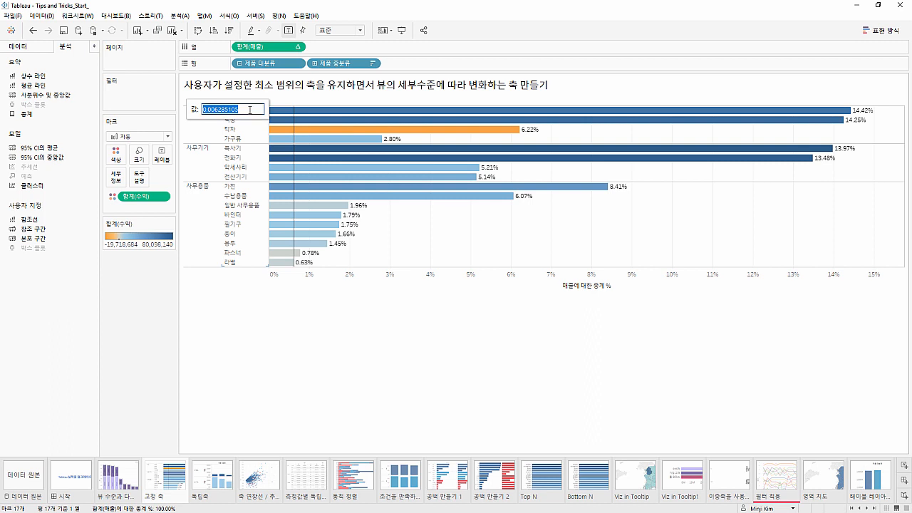
pyautogui.write('0.19')
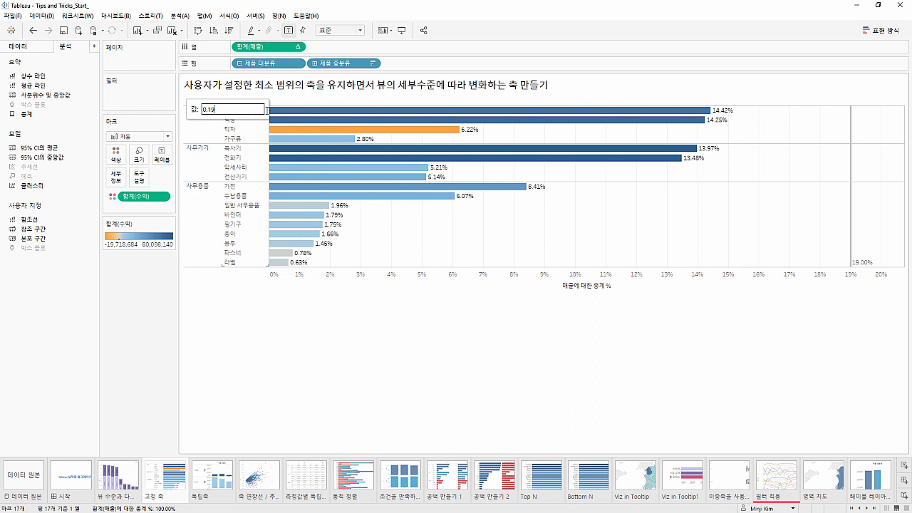
pyautogui.click(808, 230)
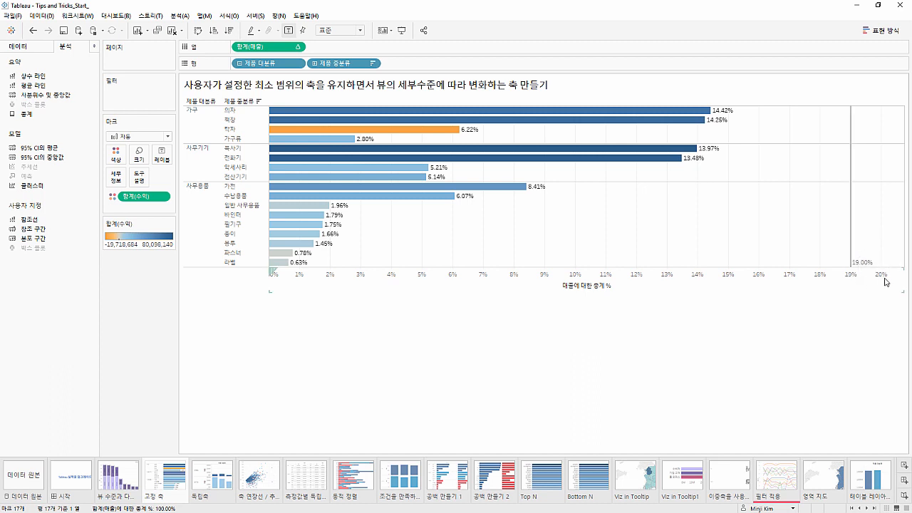
# Make the constant line at 0.19 invisible by setting both its label and its line style to 없음
pyautogui.click(851, 227)
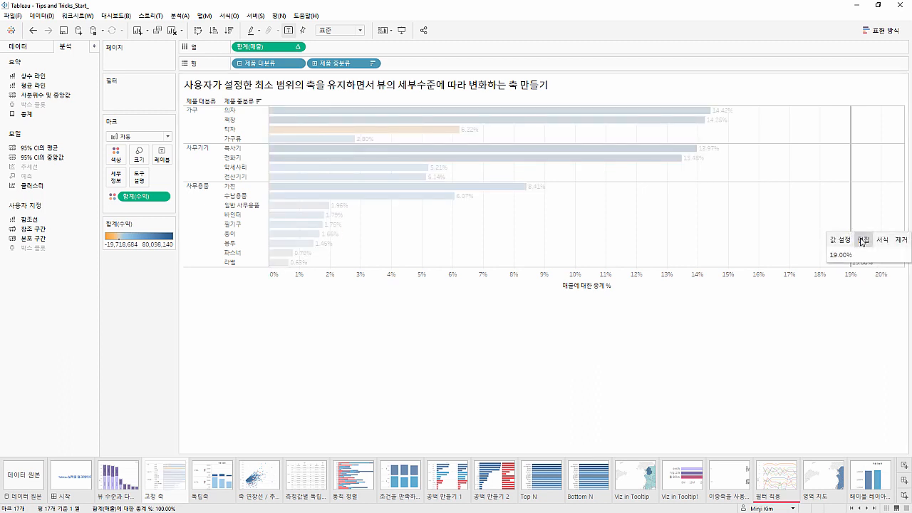
pyautogui.click(862, 240)
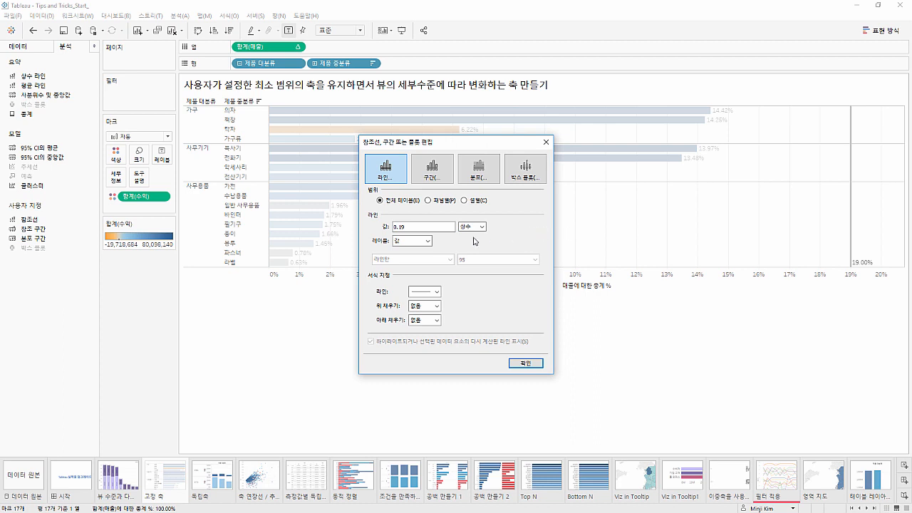
pyautogui.click(415, 241)
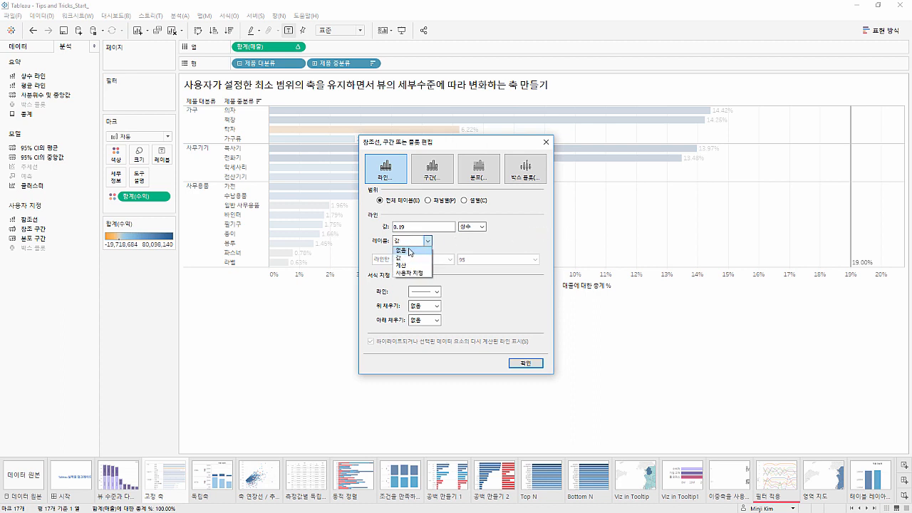
pyautogui.click(413, 247)
pyautogui.click(425, 289)
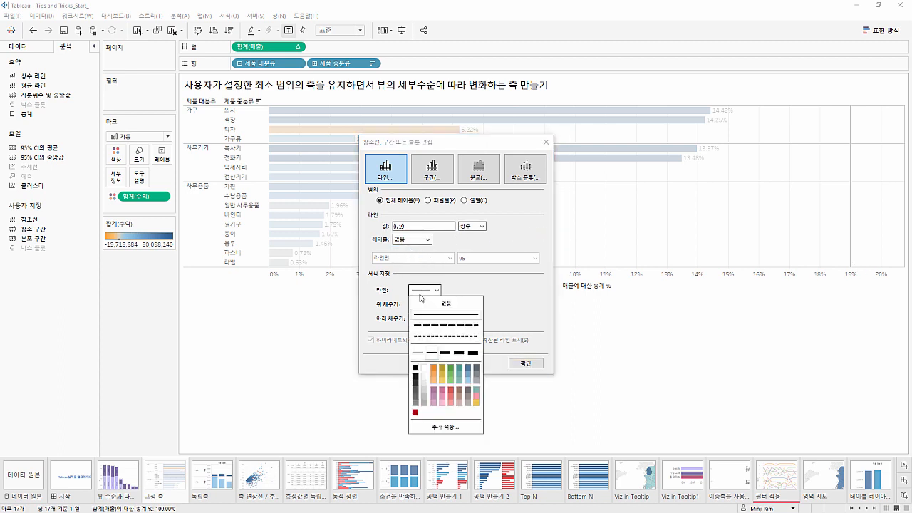
pyautogui.click(420, 304)
pyautogui.click(503, 301)
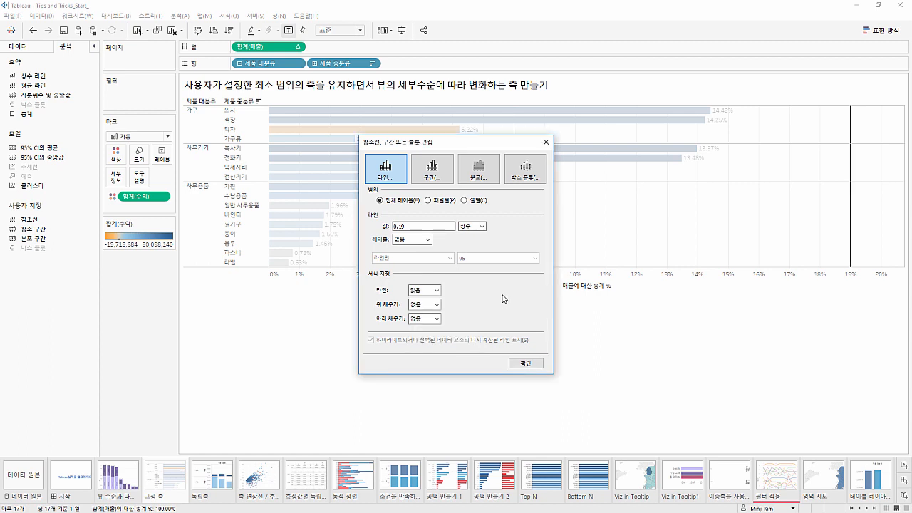
pyautogui.click(531, 363)
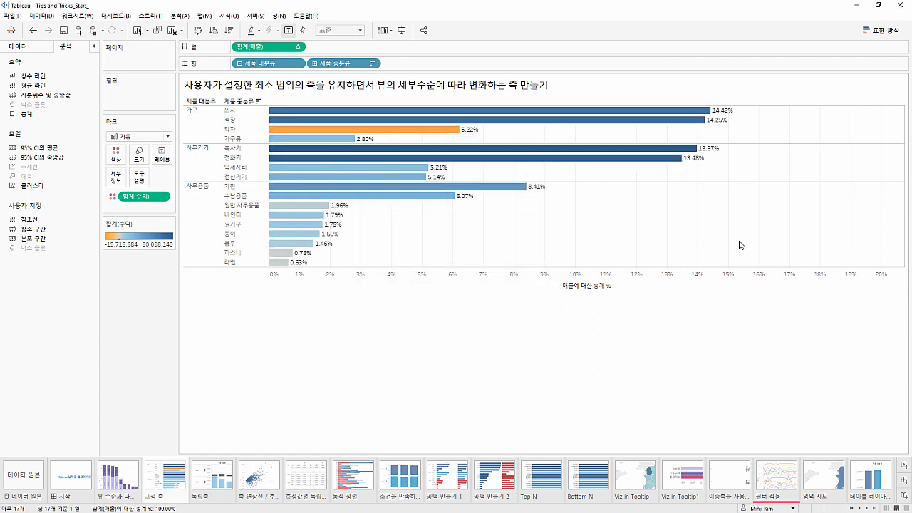
# Collapse the product hierarchy to 제품 대분류 to check how the axis adapts, and expand it back to 제품 중분류
pyautogui.moveTo(850, 244)
pyautogui.click(804, 277)
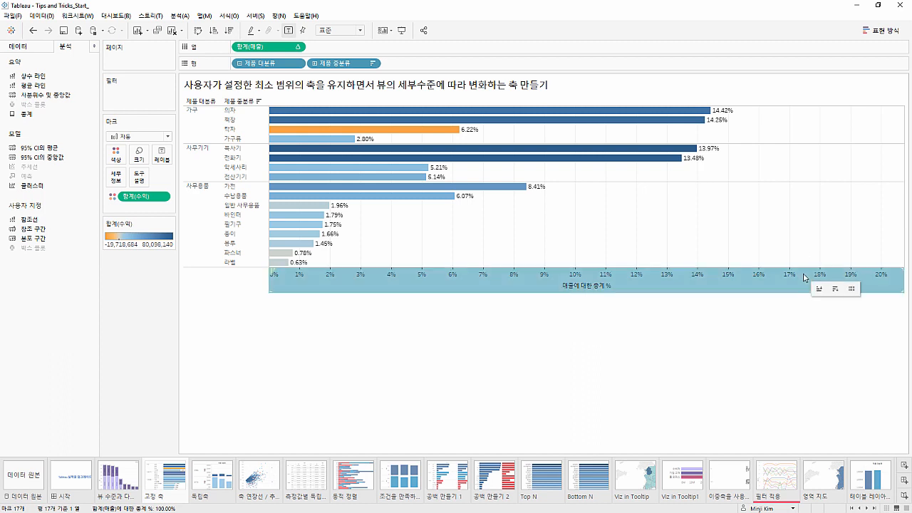
pyautogui.click(842, 253)
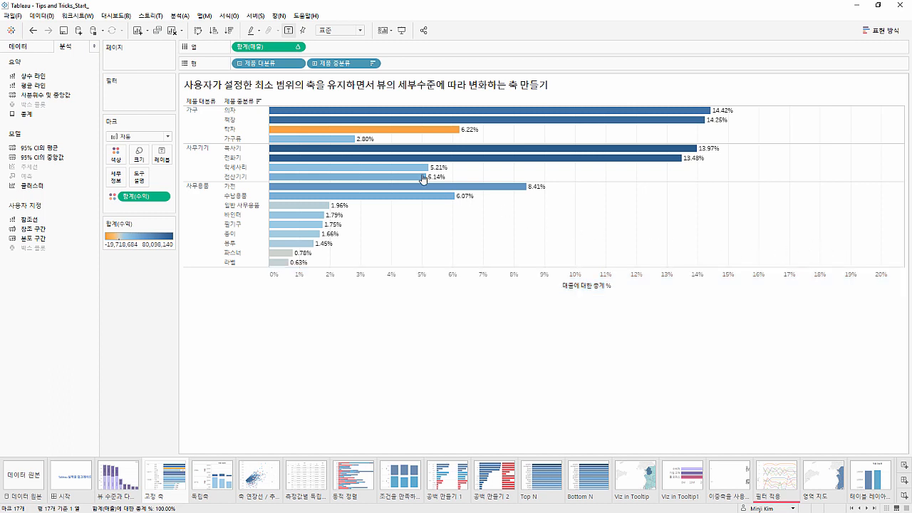
pyautogui.click(240, 64)
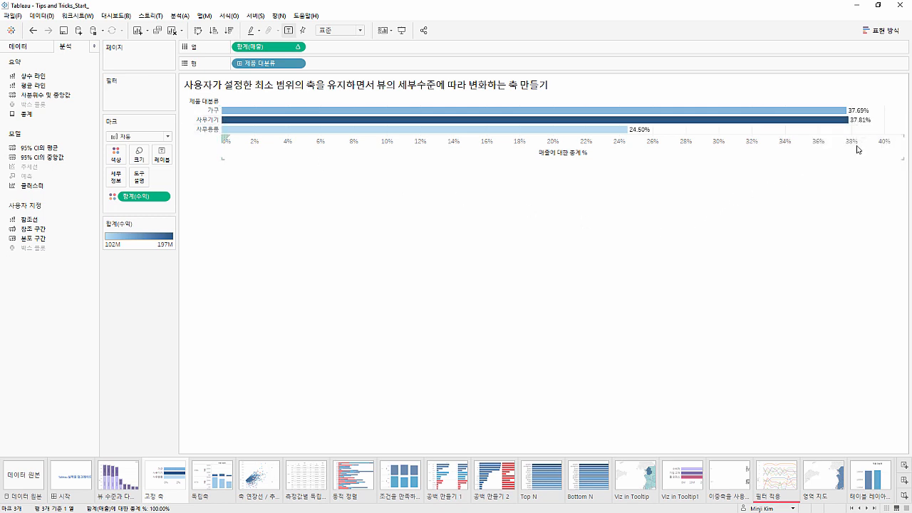
pyautogui.click(240, 64)
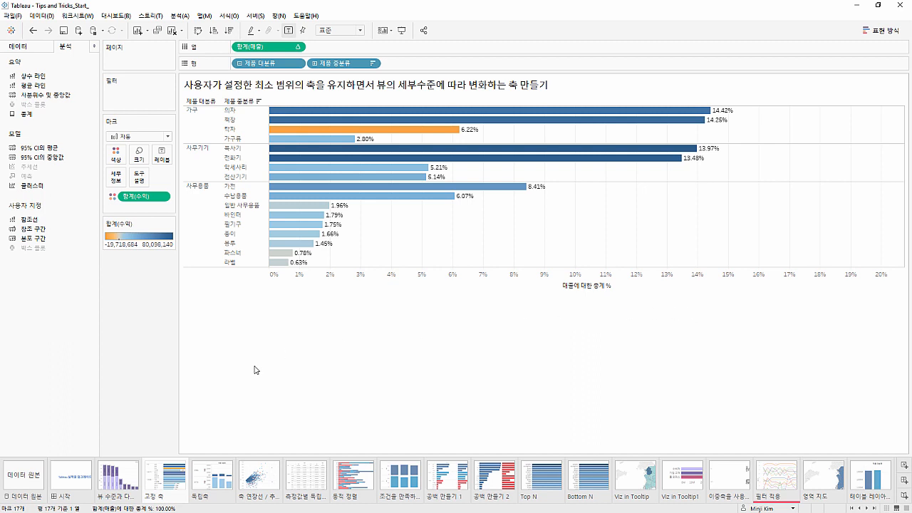
# Switch to the 독립축 sheet and show the data source's fields beside the sales bars by 시도
pyautogui.click(225, 465)
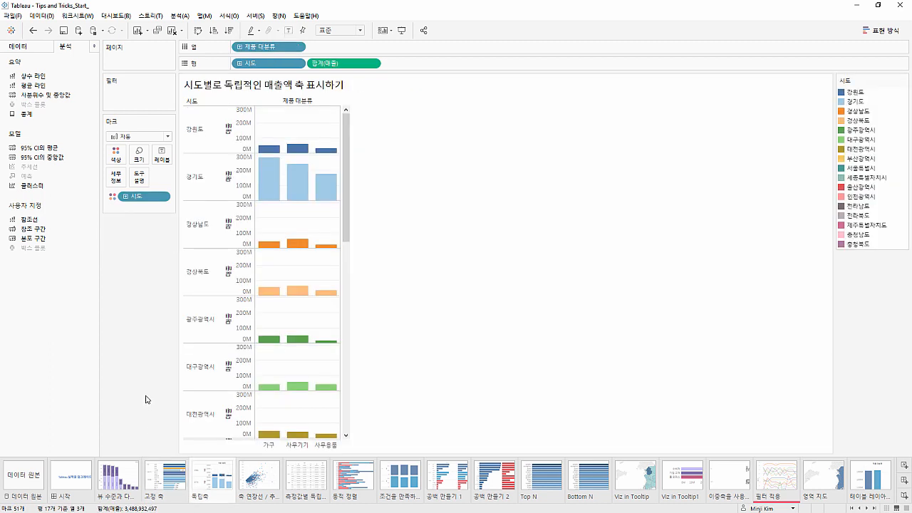
pyautogui.click(43, 49)
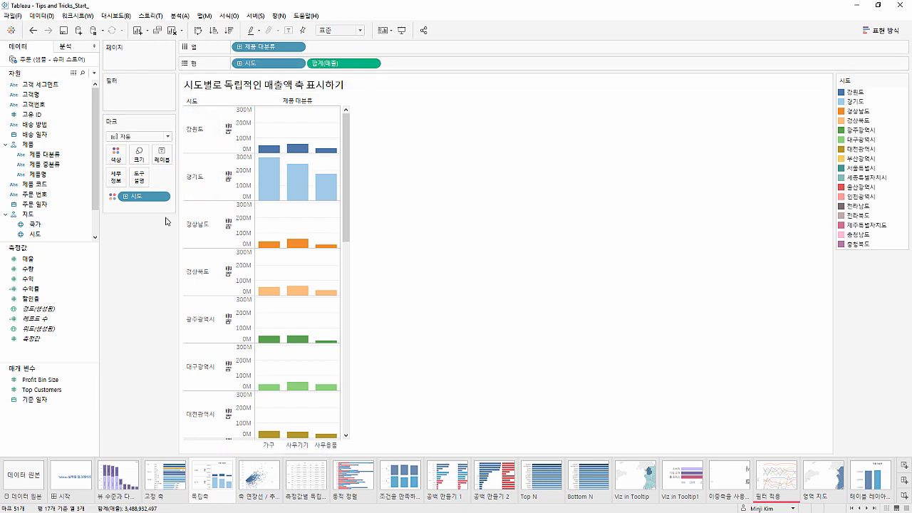
pyautogui.moveTo(272, 146)
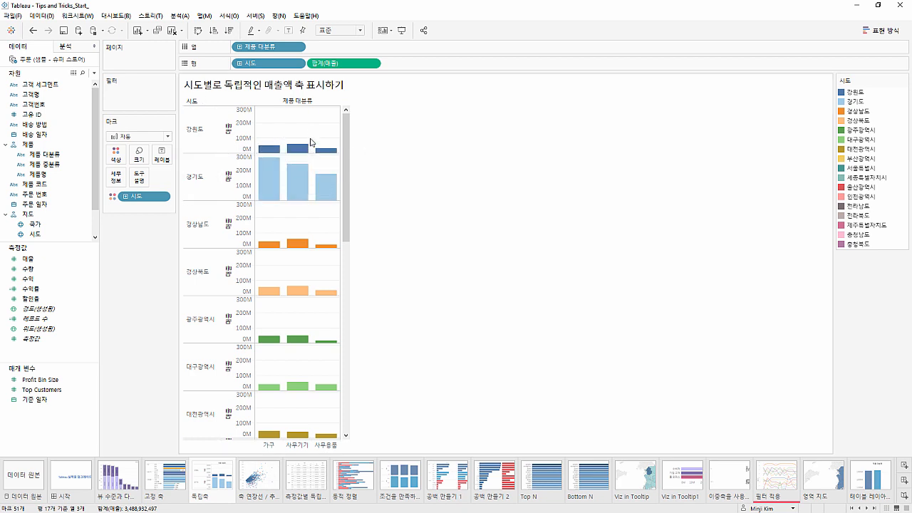
pyautogui.moveTo(311, 148)
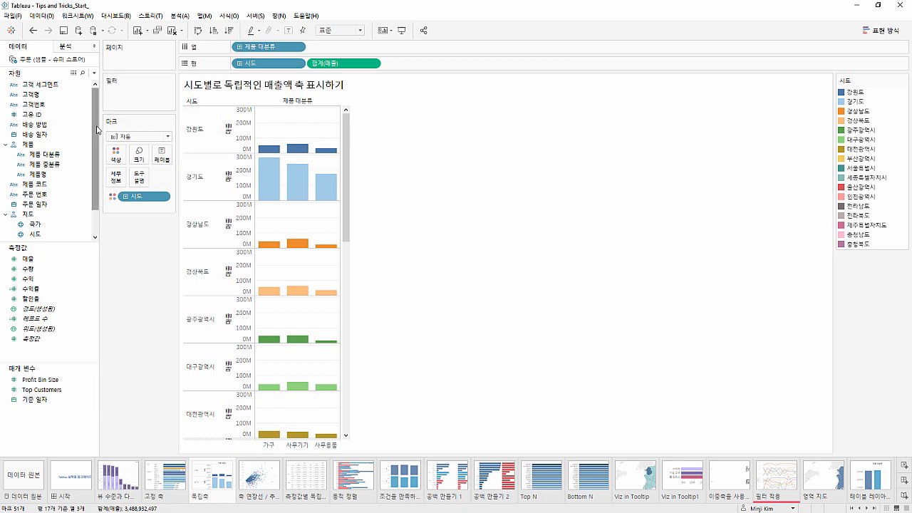
# Add 주문 일자 to the columns after 제품 대분류 at its default year level
pyautogui.scroll(-2, 97, 128)
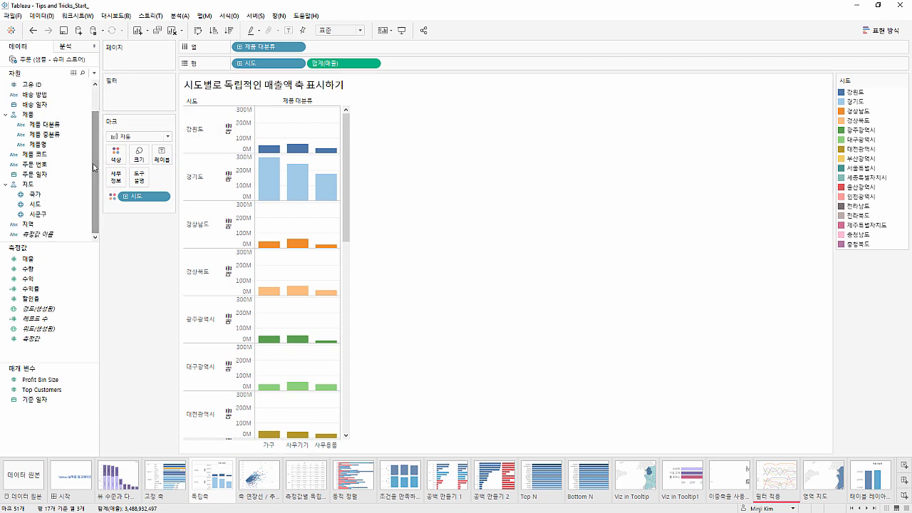
pyautogui.click(63, 175)
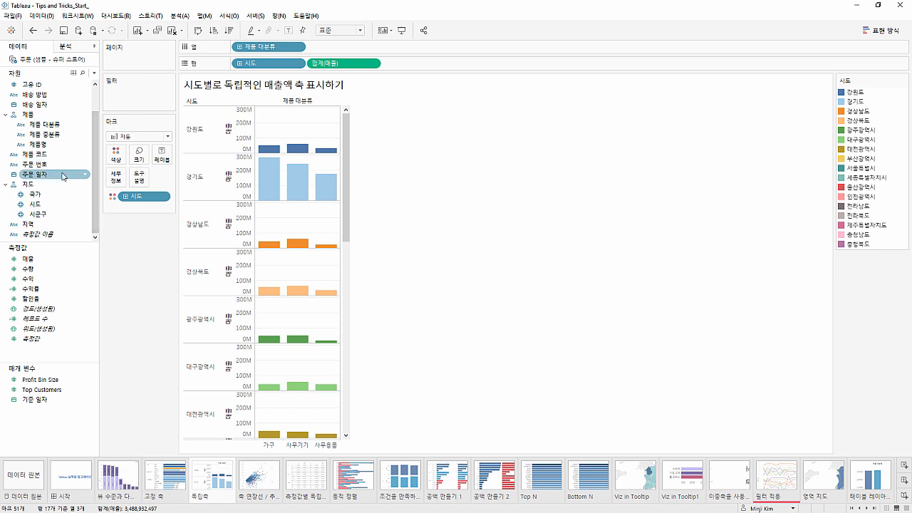
pyautogui.moveTo(63, 174)
pyautogui.mouseDown()
pyautogui.moveTo(153, 82)
pyautogui.moveTo(192, 58)
pyautogui.moveTo(137, 89)
pyautogui.moveTo(73, 156)
pyautogui.moveTo(66, 178)
pyautogui.mouseUp()
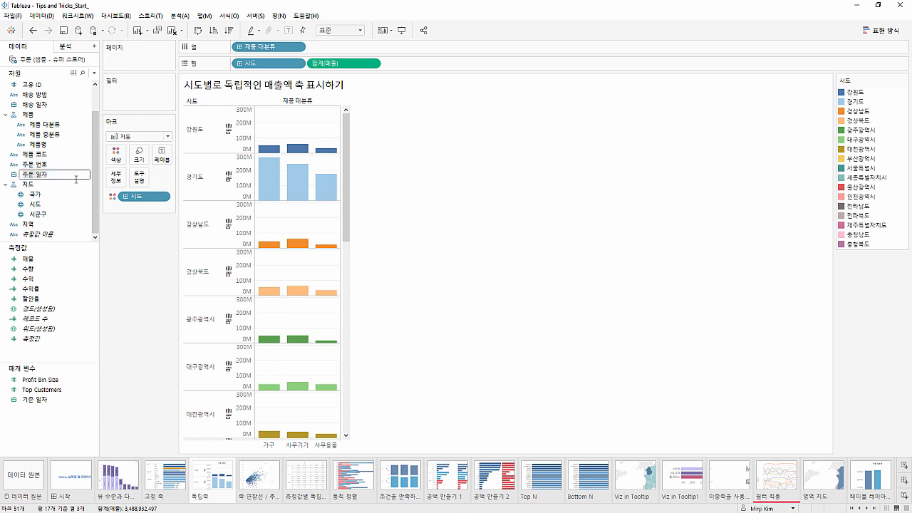
pyautogui.click(74, 183)
pyautogui.moveTo(74, 184); pyautogui.dragTo(341, 50)
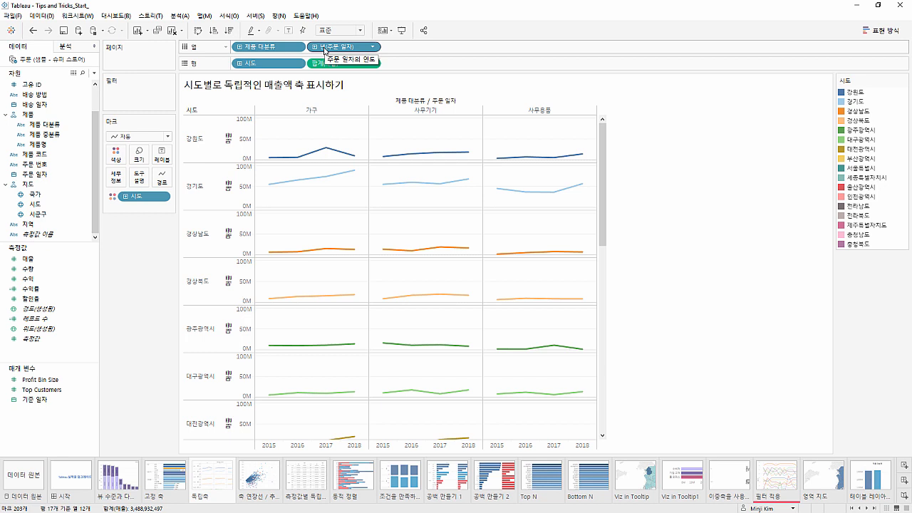
# Check the date-level options of the yearly 주문 일자 field and remove the field from the columns
pyautogui.rightClick(326, 48)
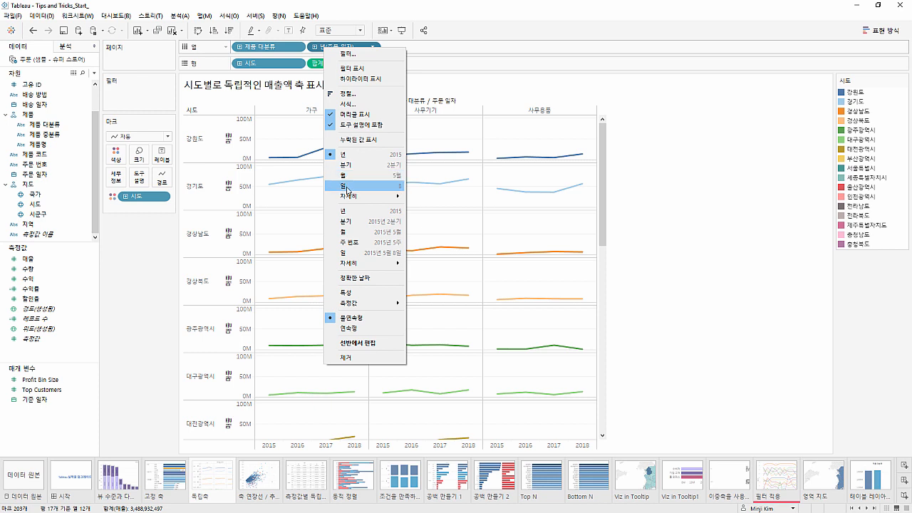
pyautogui.click(321, 49)
pyautogui.moveTo(325, 45); pyautogui.dragTo(329, 10)
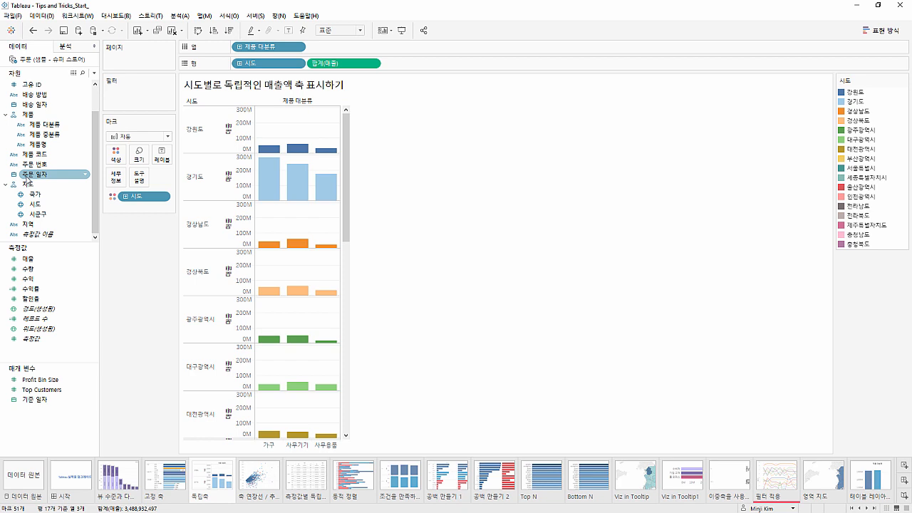
# Add 주문 일자 to the columns after 제품 대분류 as the continuous month, 월(주문 일자)
pyautogui.moveTo(27, 178); pyautogui.dragTo(329, 52)
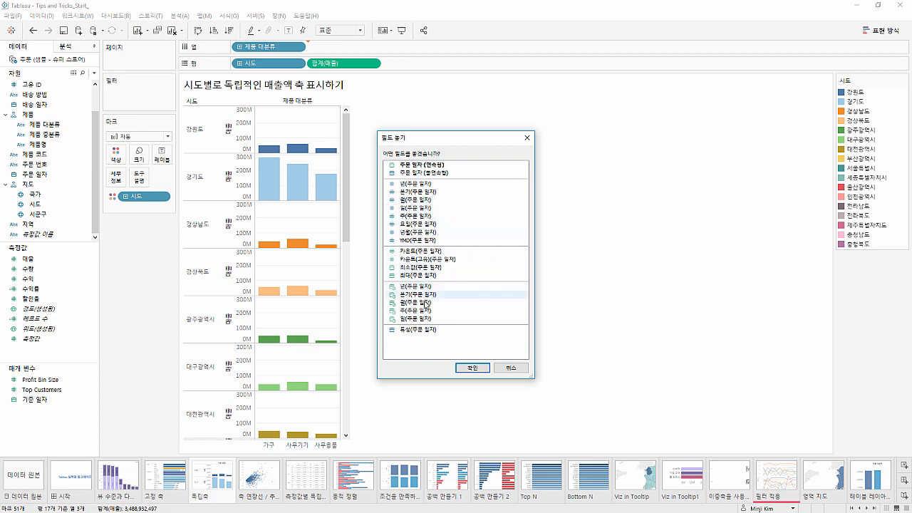
pyautogui.click(425, 305)
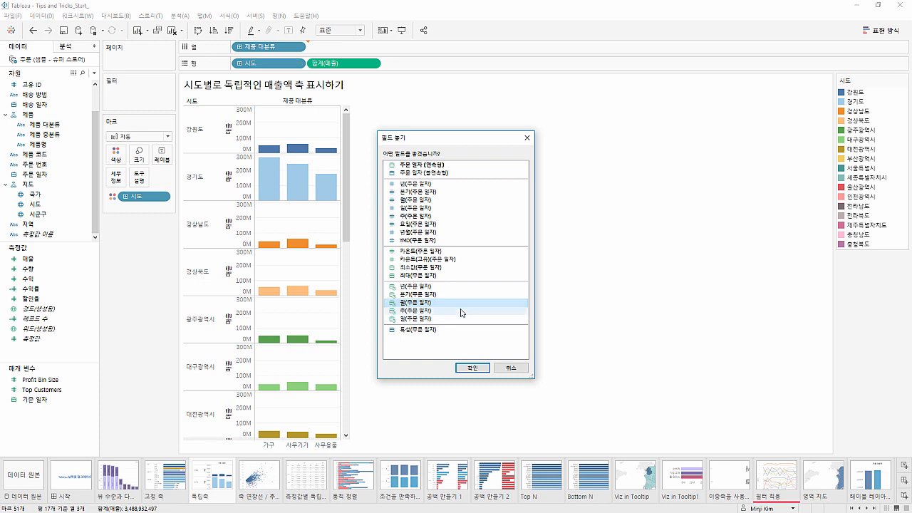
pyautogui.click(470, 367)
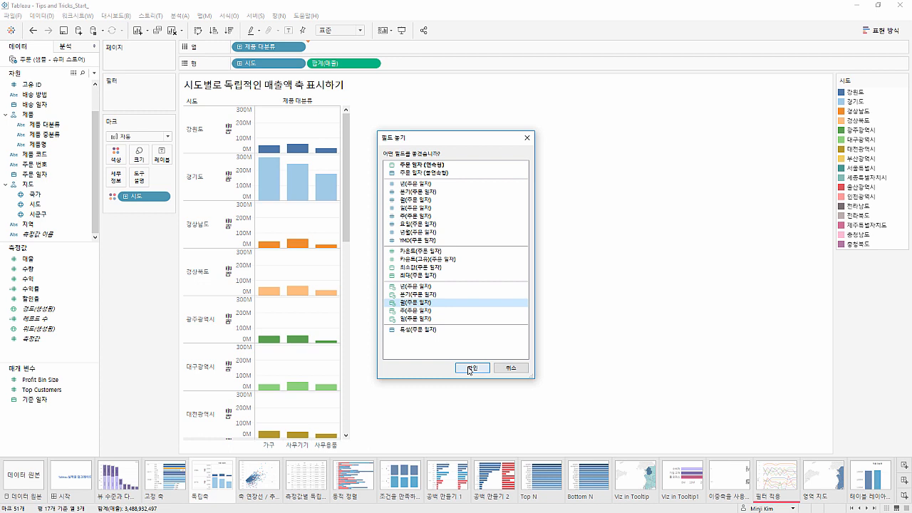
pyautogui.click(468, 368)
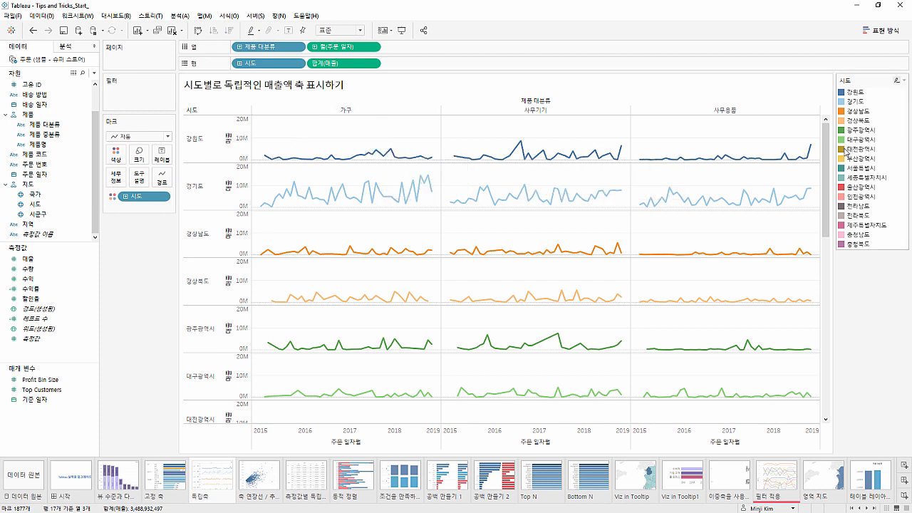
# Compare the sales axes and monthly lines of 서울특별시 and 세종특별자치시 further down the view
pyautogui.moveTo(827, 156); pyautogui.dragTo(829, 262)
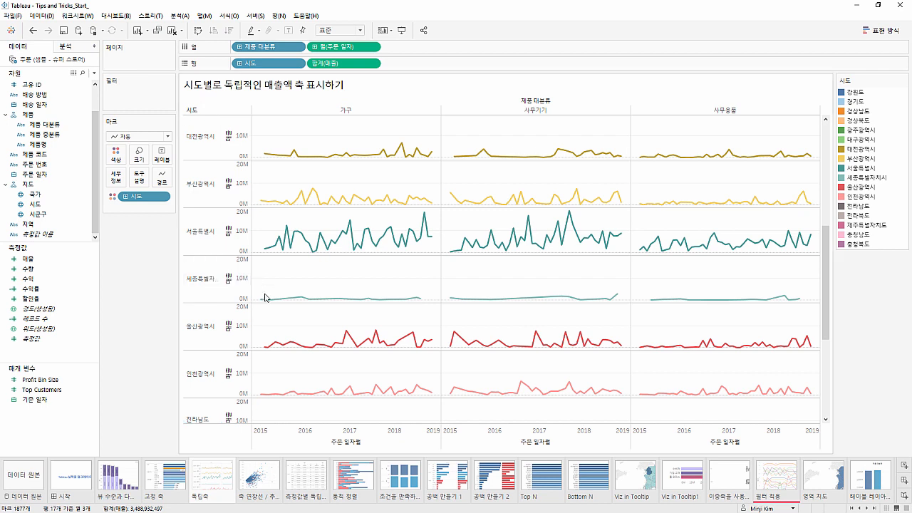
pyautogui.moveTo(276, 300)
pyautogui.click(244, 248)
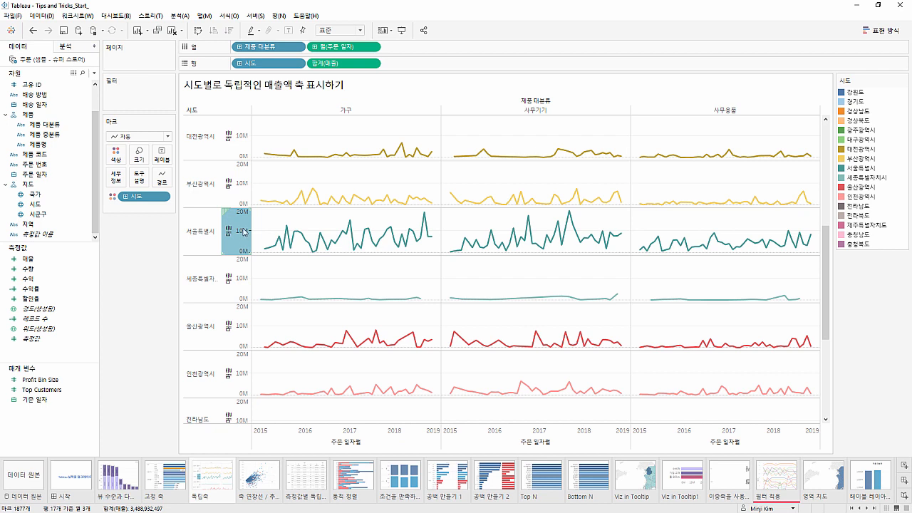
pyautogui.click(243, 277)
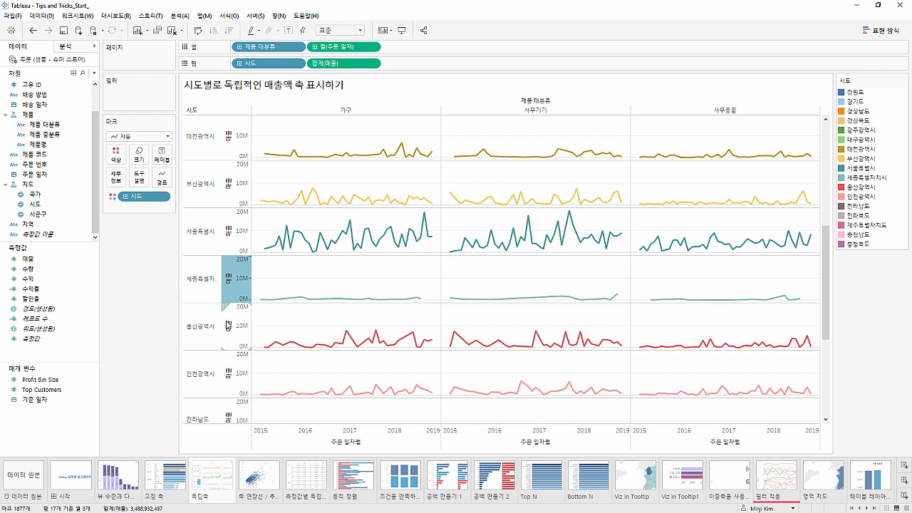
pyautogui.click(164, 319)
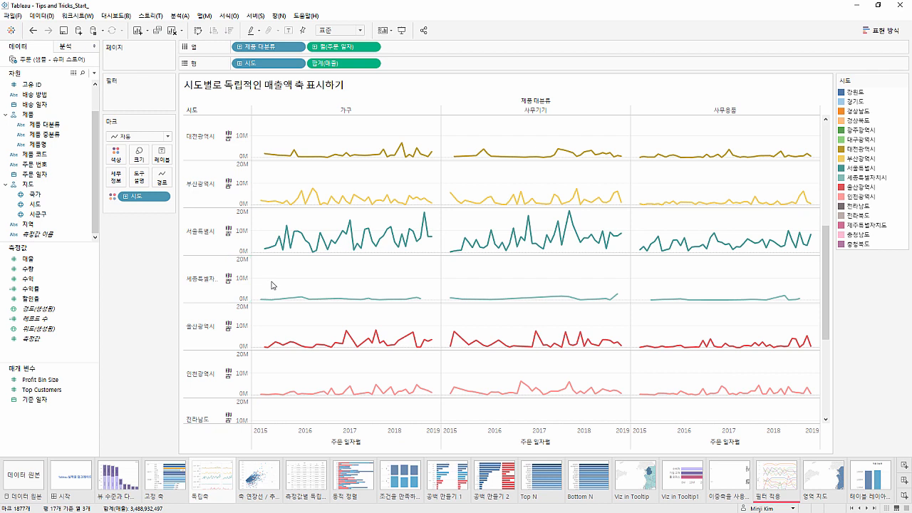
# Set the 매출 axis range to be independent for each row or column and compare the 시도 rows
pyautogui.moveTo(274, 298)
pyautogui.doubleClick(244, 282)
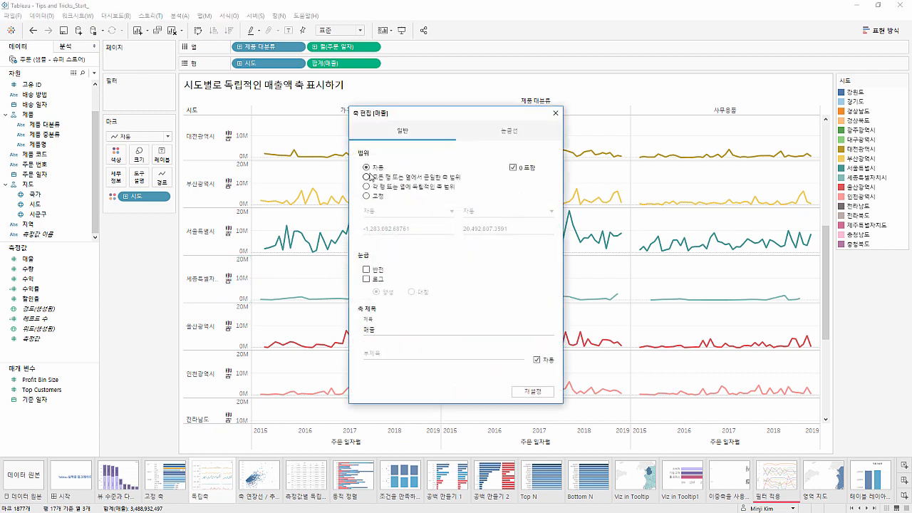
pyautogui.click(367, 187)
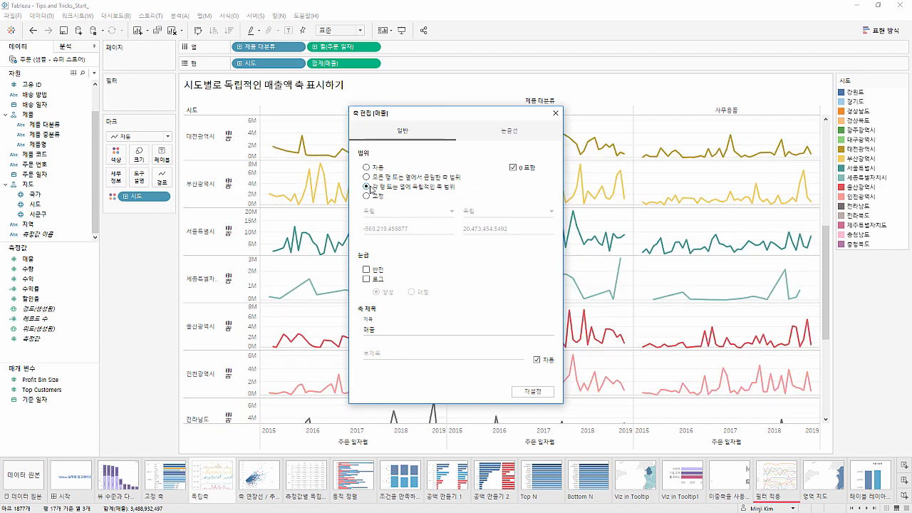
pyautogui.click(556, 112)
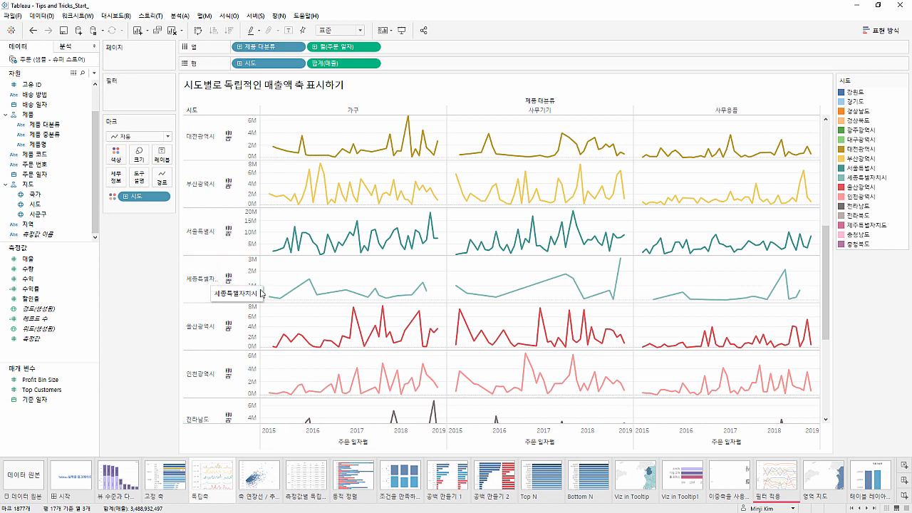
pyautogui.moveTo(305, 288)
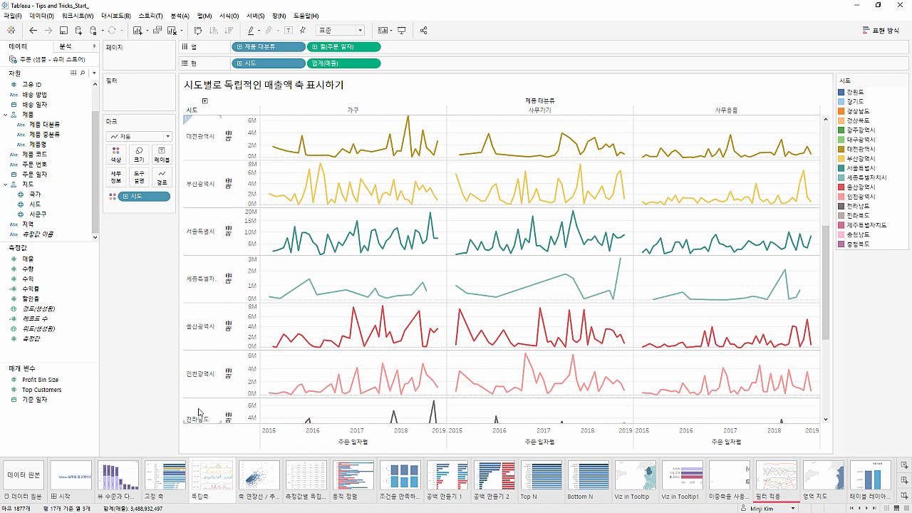
# Open the 축 연장선 / 추세선 sheet and add a linear trend line to the scatter plot
pyautogui.click(263, 471)
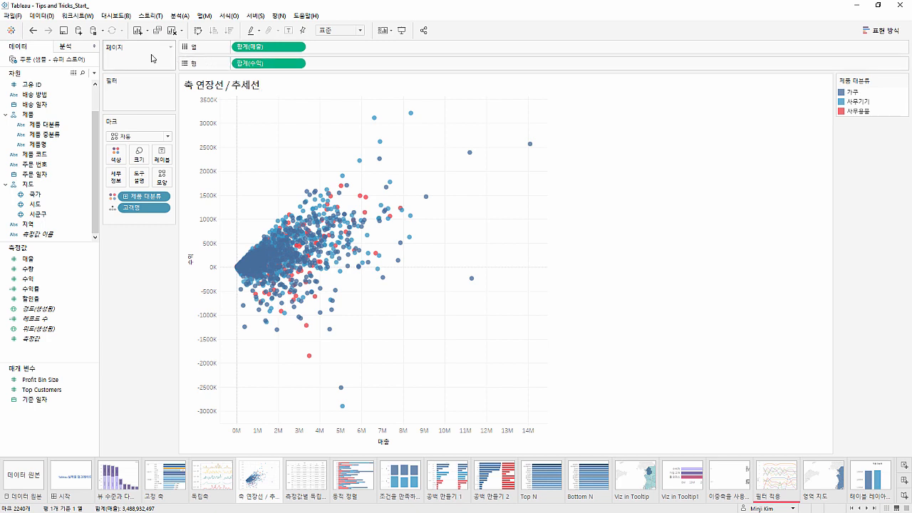
pyautogui.click(79, 47)
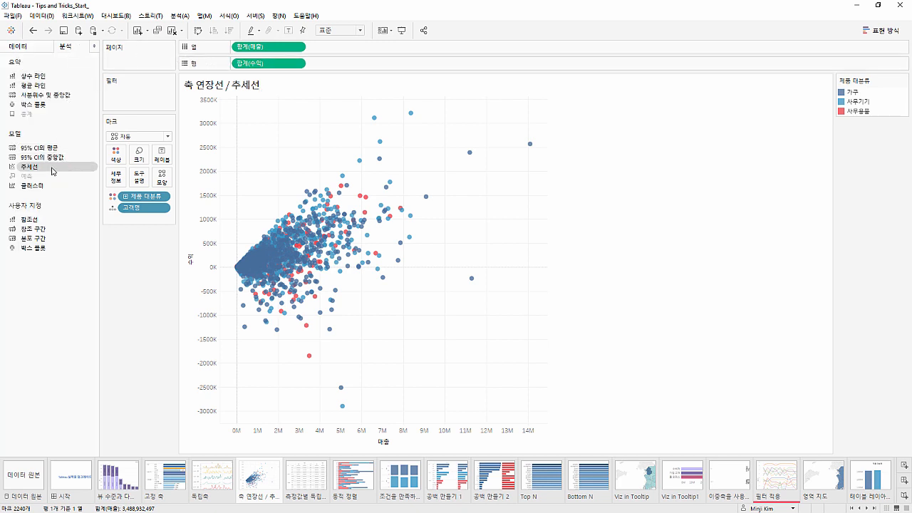
pyautogui.moveTo(52, 171); pyautogui.dragTo(267, 118)
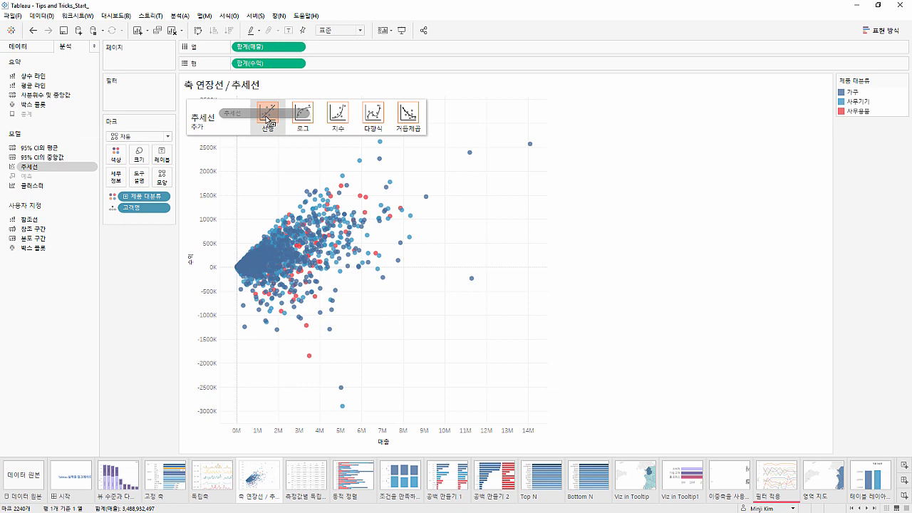
pyautogui.moveTo(267, 118); pyautogui.dragTo(267, 119)
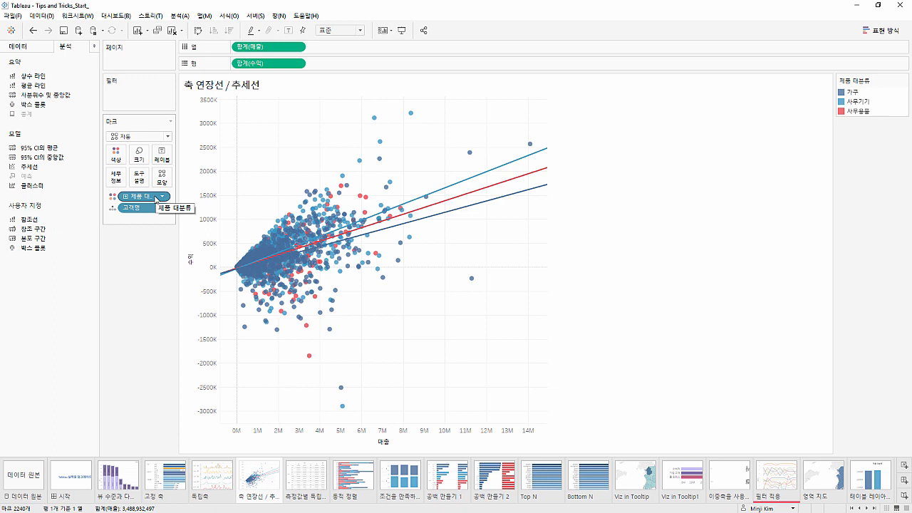
# Highlight 가구, 사무기기 and 사무용품 one after another to examine each category's trend line, and clear the highlight
pyautogui.moveTo(448, 185)
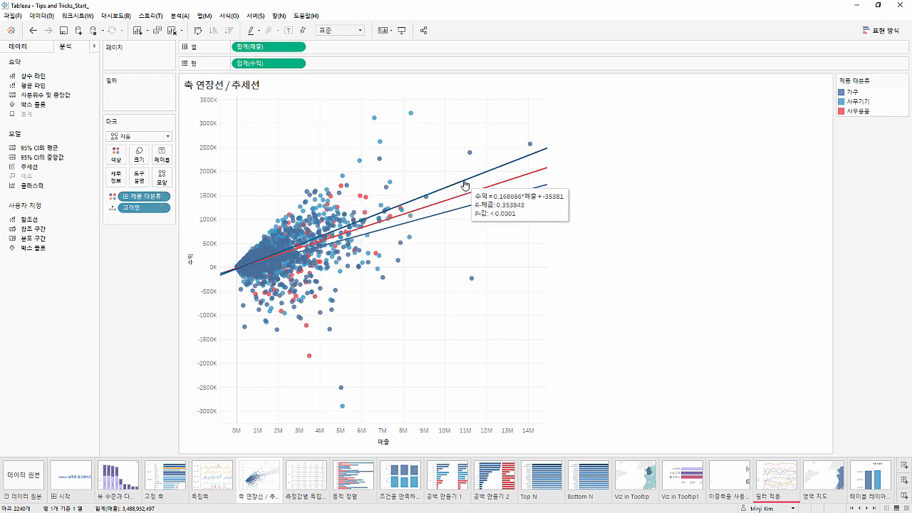
pyautogui.click(855, 93)
pyautogui.click(857, 102)
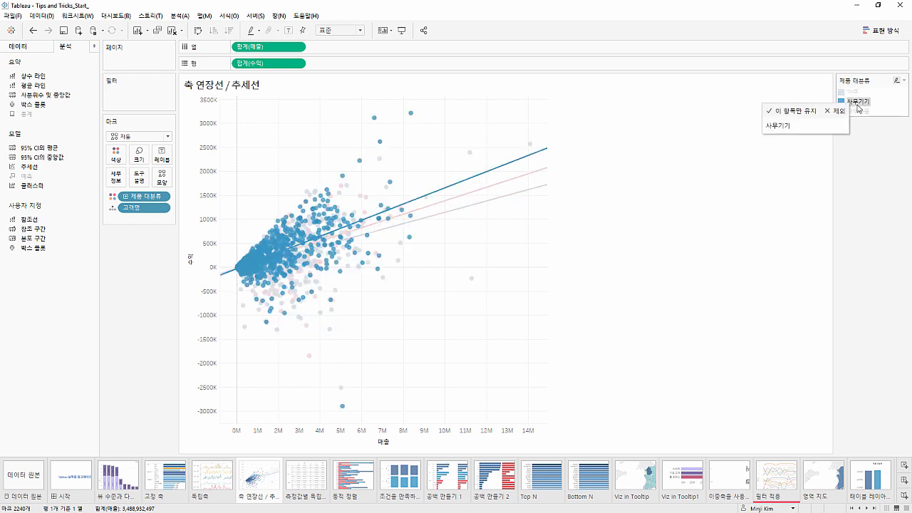
pyautogui.click(857, 111)
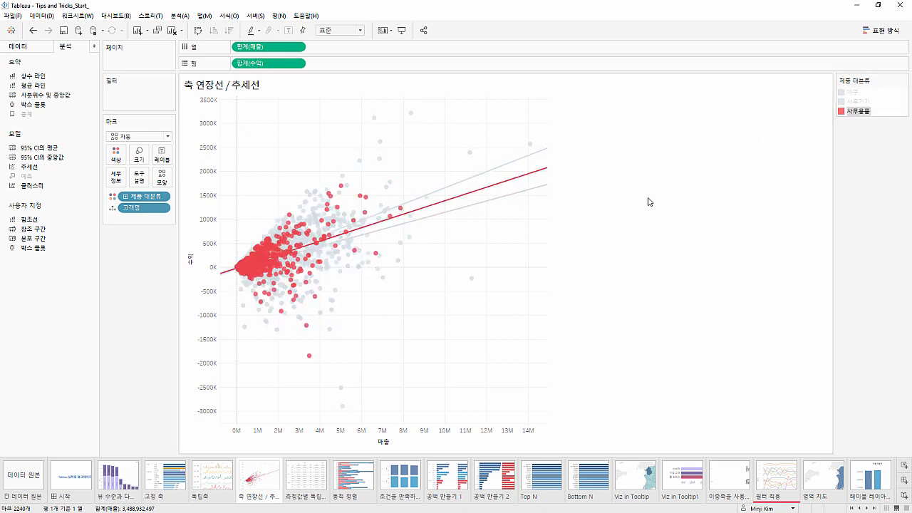
pyautogui.click(518, 213)
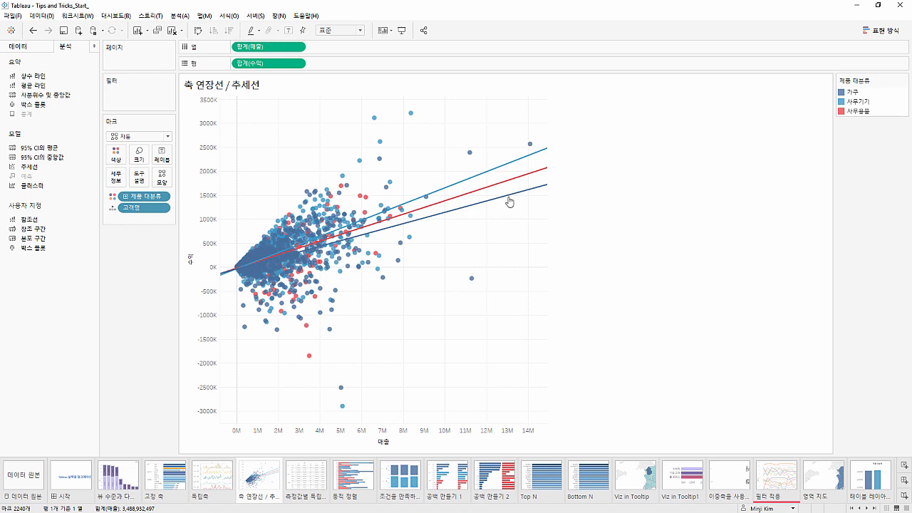
# Try the trend lines with 색상별 추세선 허용 turned off, and turn the option back on
pyautogui.click(506, 188)
pyautogui.rightClick(506, 188)
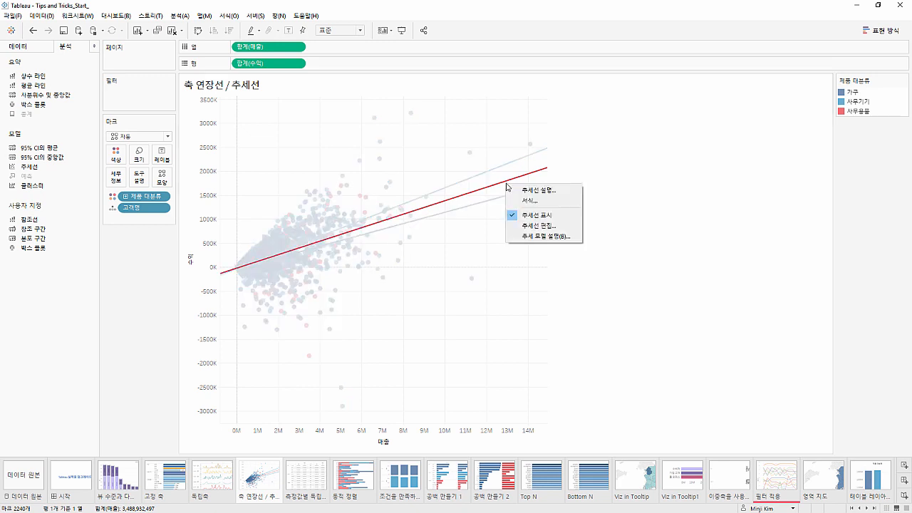
pyautogui.click(539, 226)
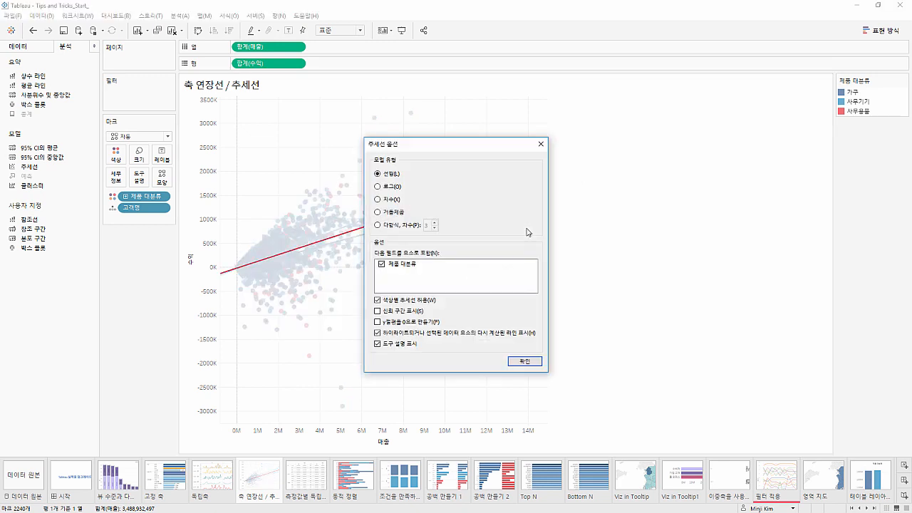
pyautogui.click(399, 305)
pyautogui.moveTo(444, 152); pyautogui.dragTo(588, 152)
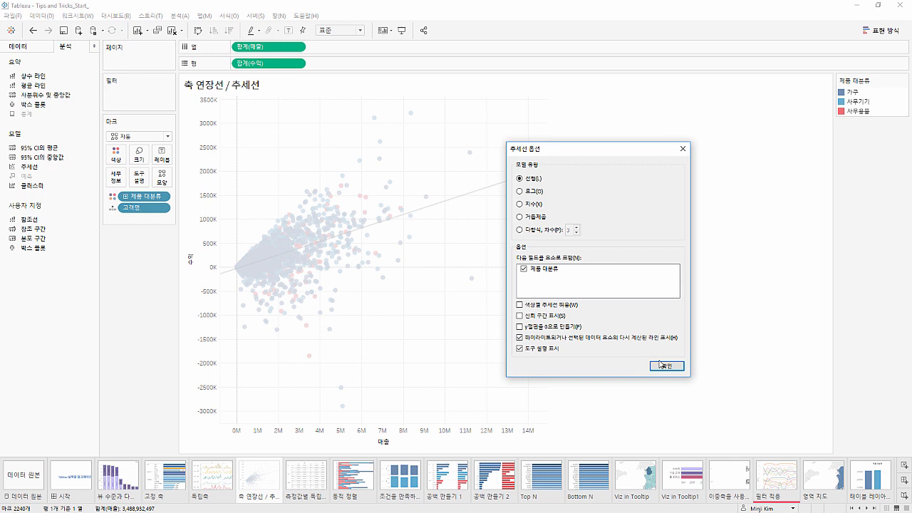
pyautogui.click(562, 305)
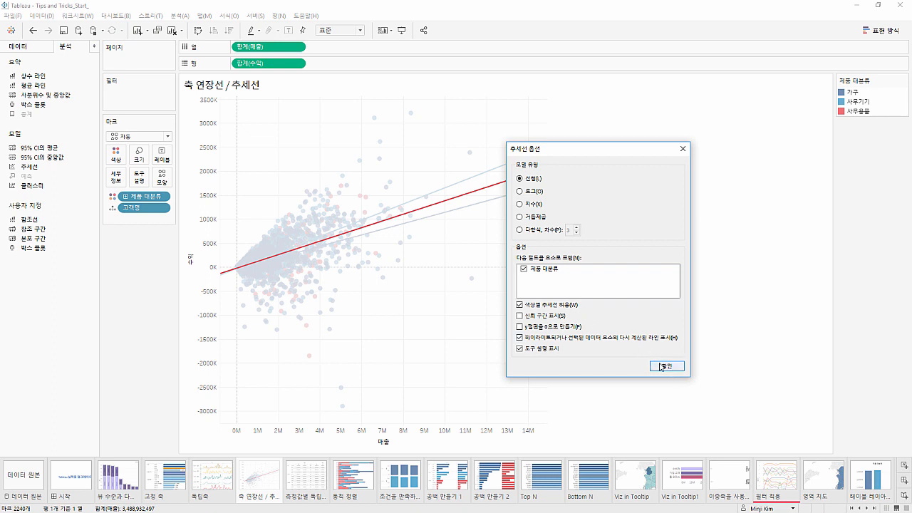
pyautogui.click(662, 366)
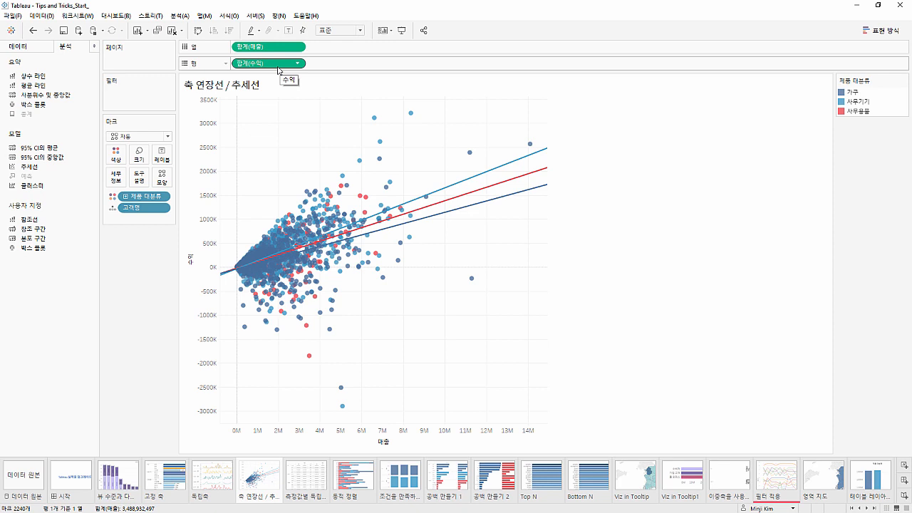
# Duplicate 합계(수익) beside the original on the rows and open the second copy's mark settings
pyautogui.moveTo(278, 67); pyautogui.dragTo(345, 69)
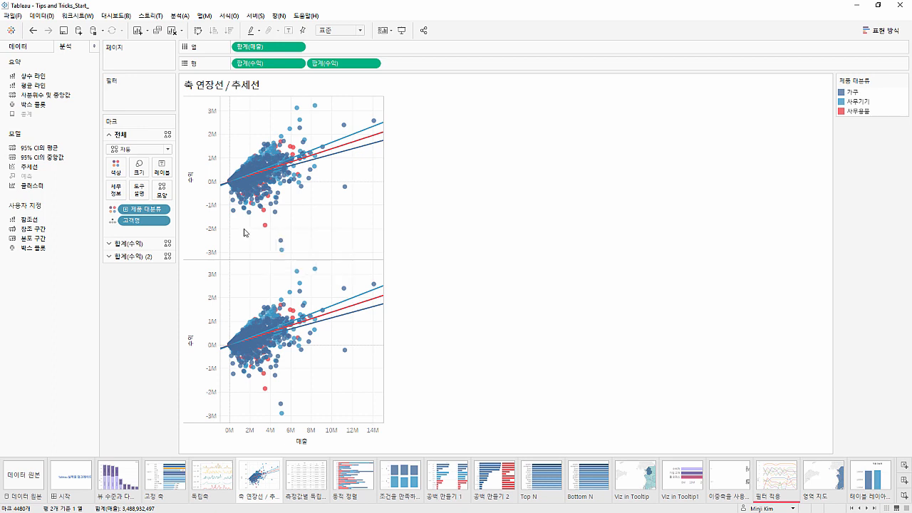
pyautogui.click(137, 245)
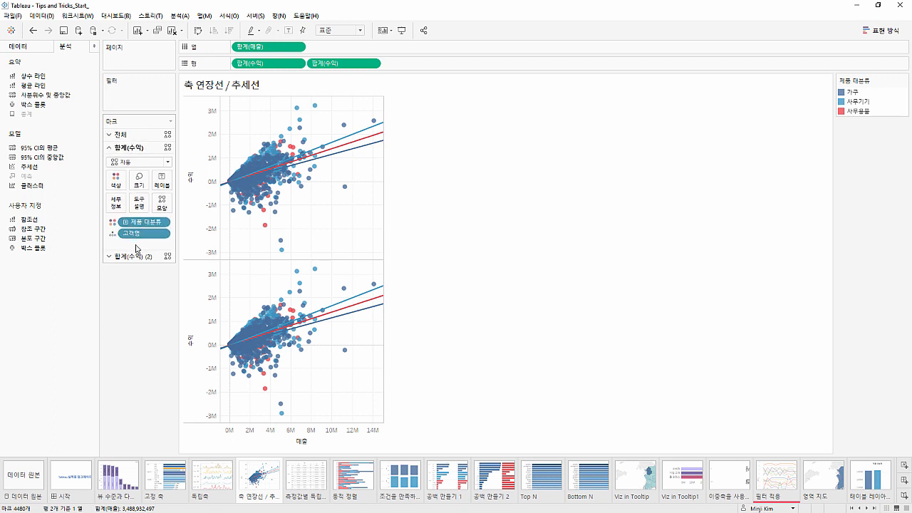
pyautogui.click(134, 255)
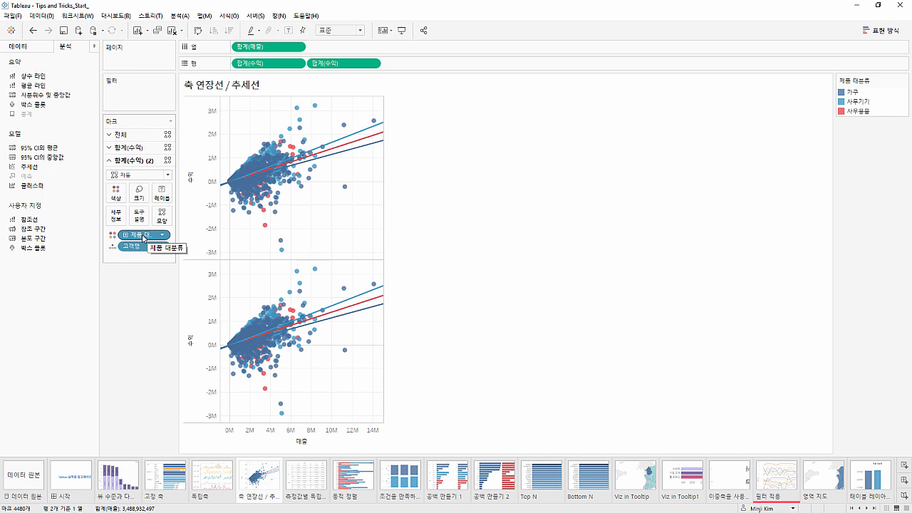
# Try moving 제품 대분류 from color to detail for the second 합계(수익) marks, and undo the change
pyautogui.moveTo(142, 238); pyautogui.dragTo(116, 220)
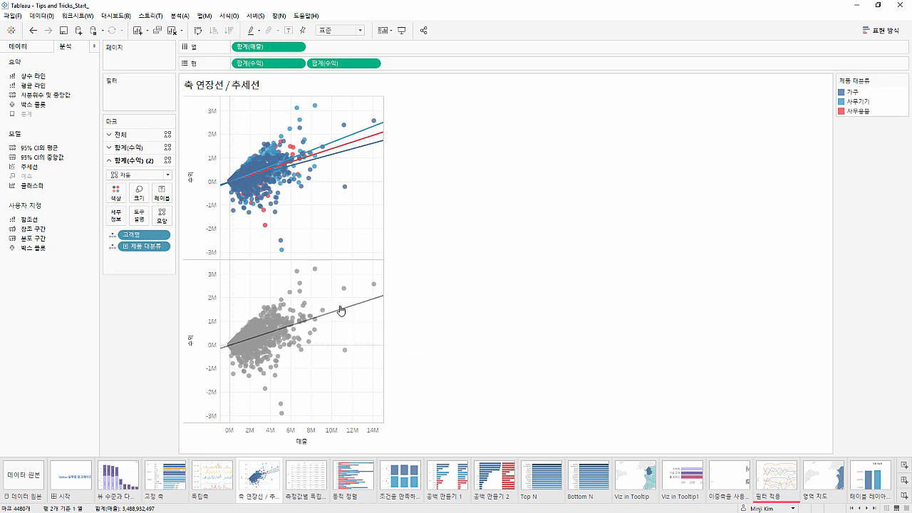
pyautogui.moveTo(341, 312)
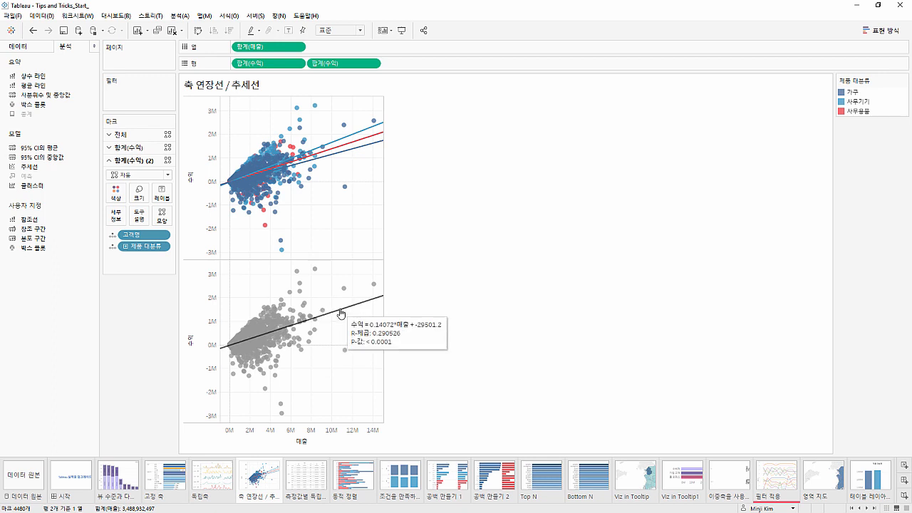
pyautogui.click(33, 30)
# Turn off 색상별 추세선 허용 for the trend lines of the lower 수익 chart
pyautogui.click(356, 304)
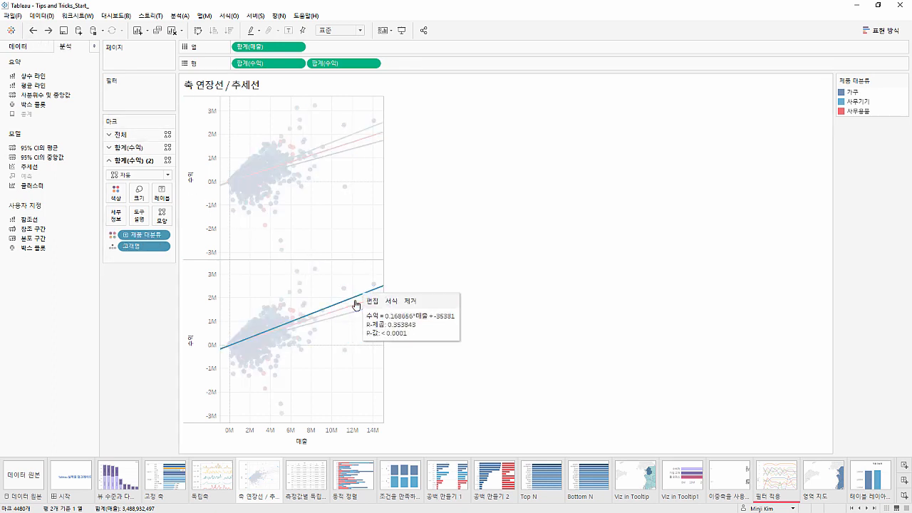
pyautogui.click(372, 303)
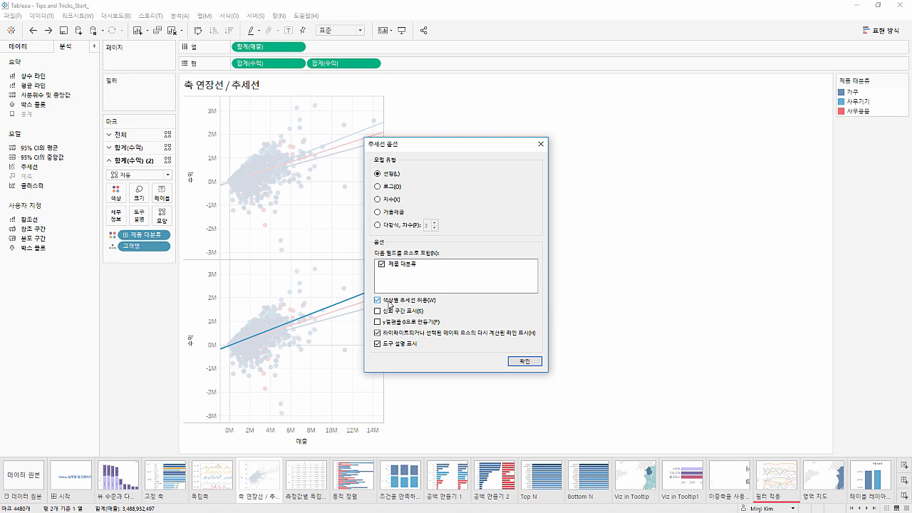
pyautogui.click(378, 301)
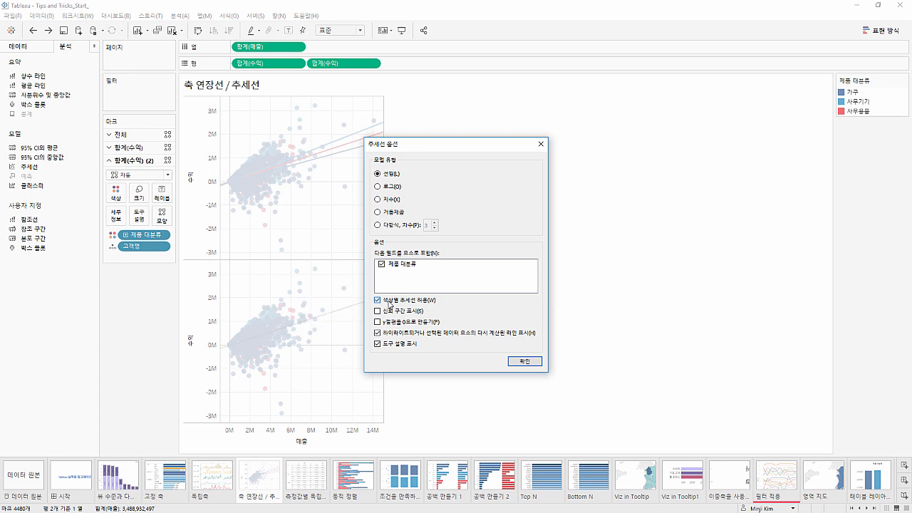
pyautogui.click(524, 361)
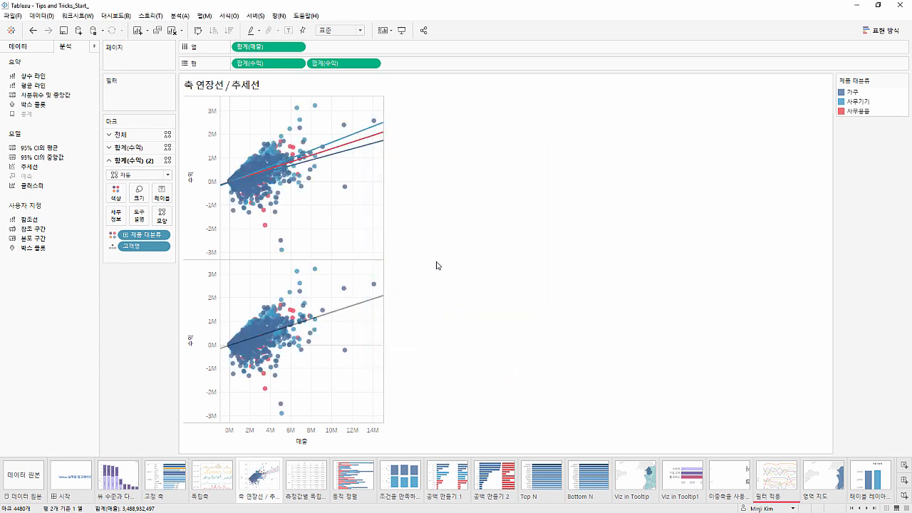
# Combine the two 합계(수익) charts into a dual axis and synchronize the secondary axis
pyautogui.rightClick(348, 65)
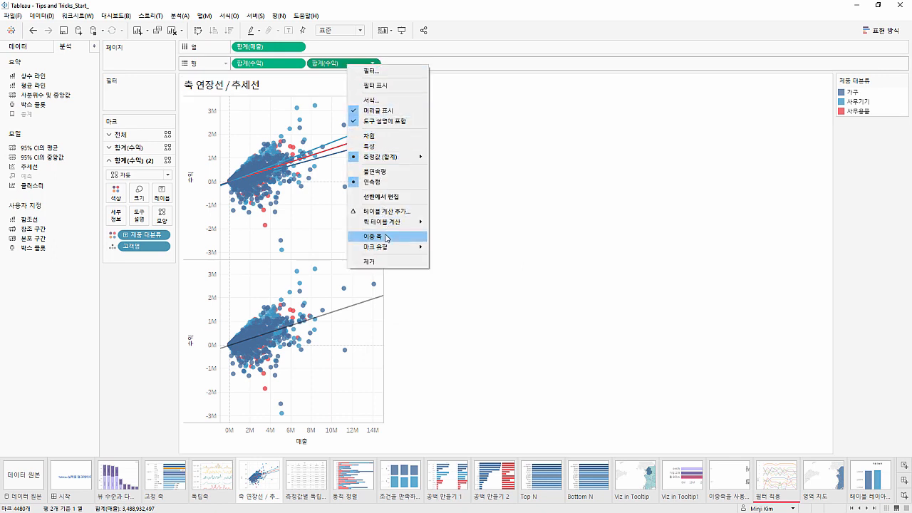
pyautogui.click(386, 238)
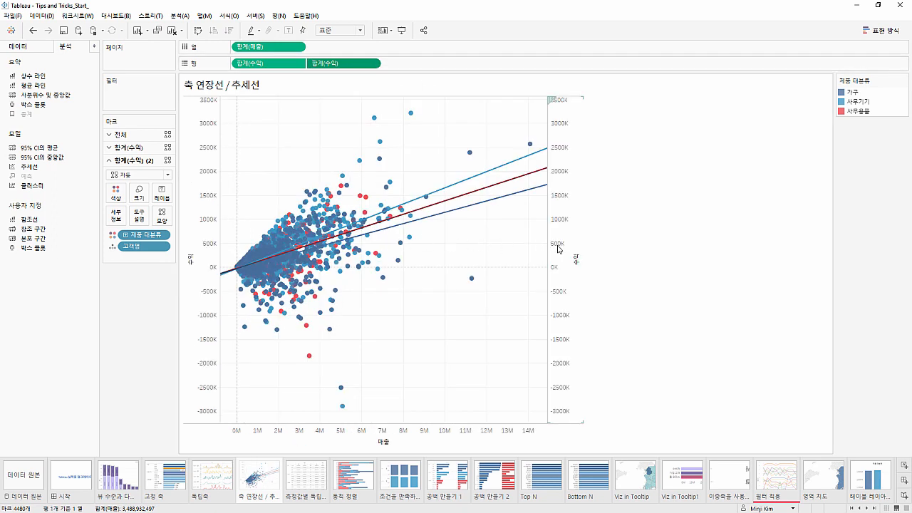
pyautogui.rightClick(558, 248)
pyautogui.click(572, 301)
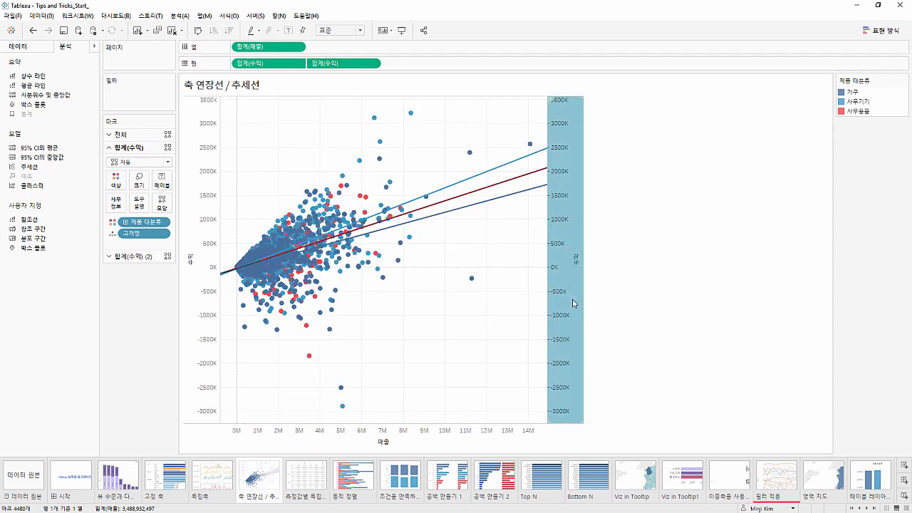
pyautogui.click(503, 278)
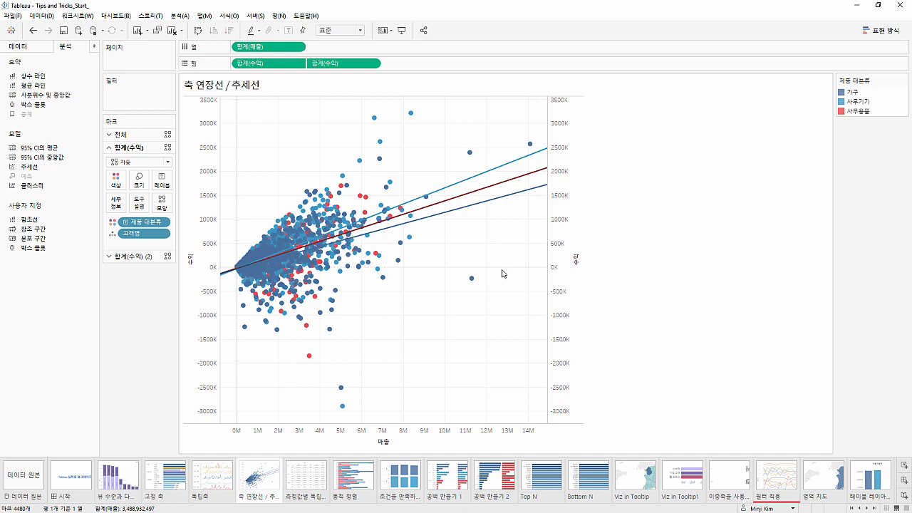
# Hide the header of the secondary 수익 axis
pyautogui.rightClick(553, 263)
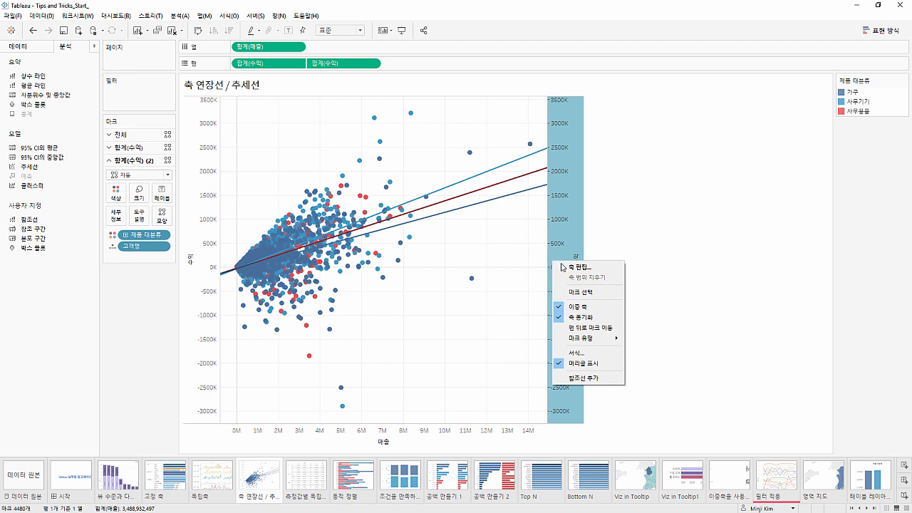
pyautogui.click(568, 365)
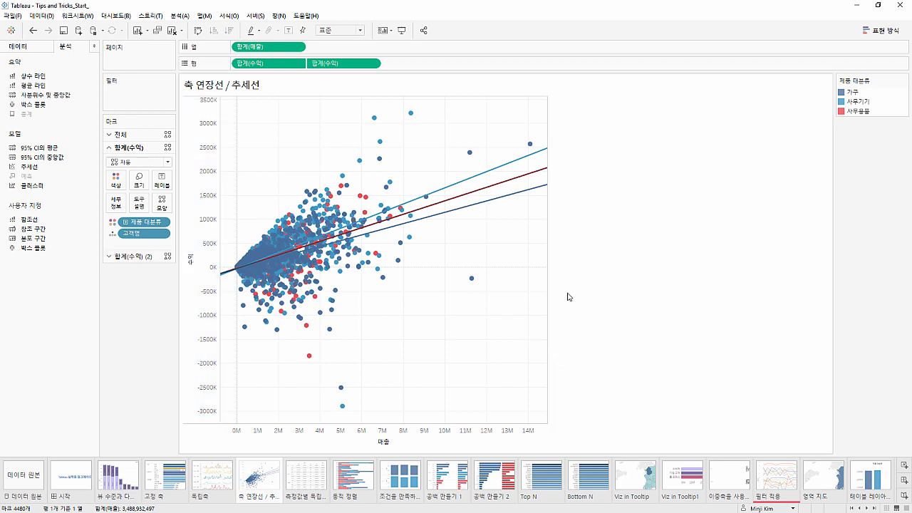
# Highlight 사무용품 to compare its trend line with the overall one, clear the highlight and inspect the trend line's details
pyautogui.click(855, 112)
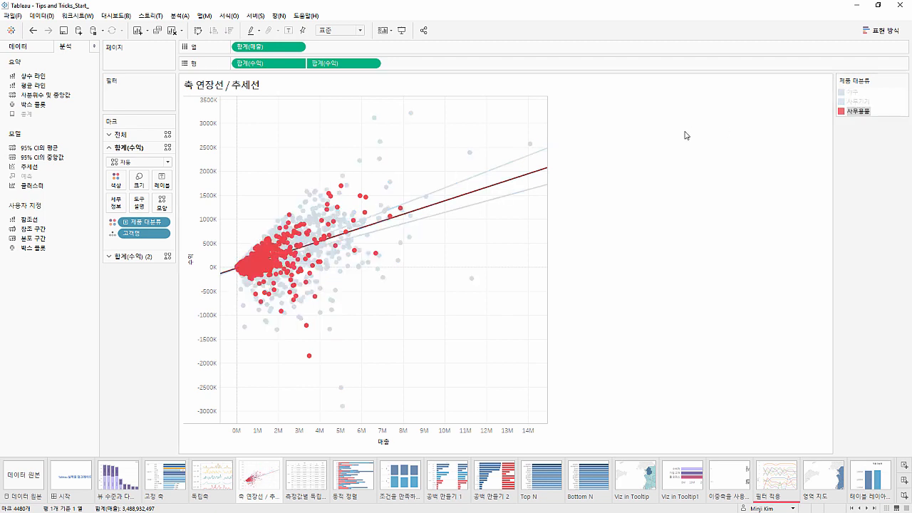
pyautogui.click(593, 155)
pyautogui.moveTo(539, 170)
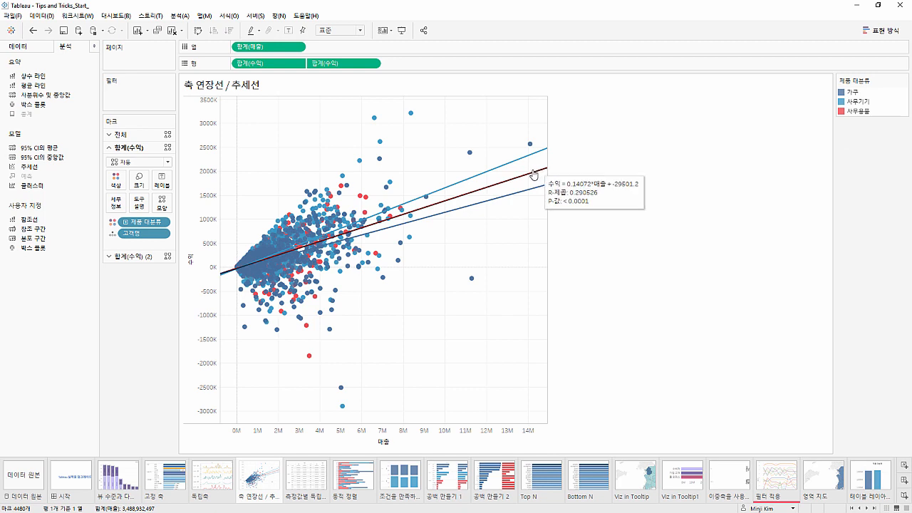
# Inspect the 사무기기 trend line's equation in the scatter plot, select one nearby mark and clear the selection
pyautogui.click(416, 203)
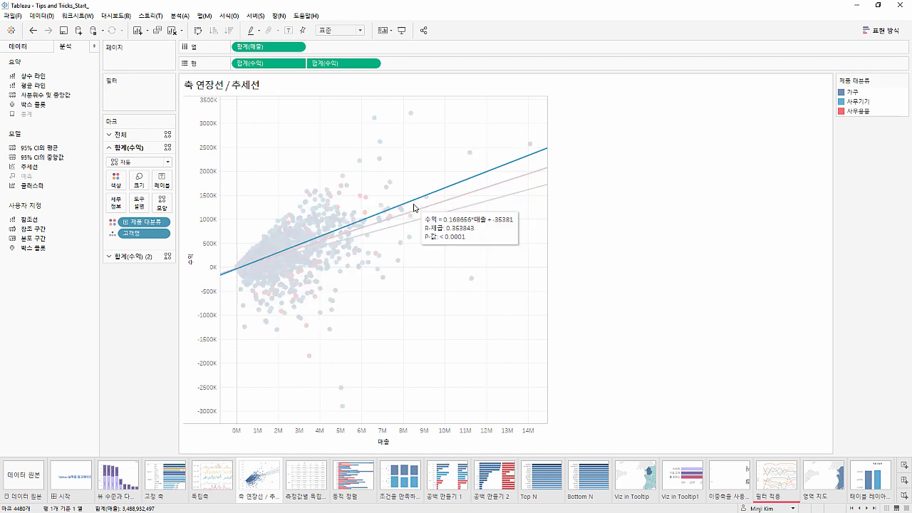
pyautogui.click(391, 183)
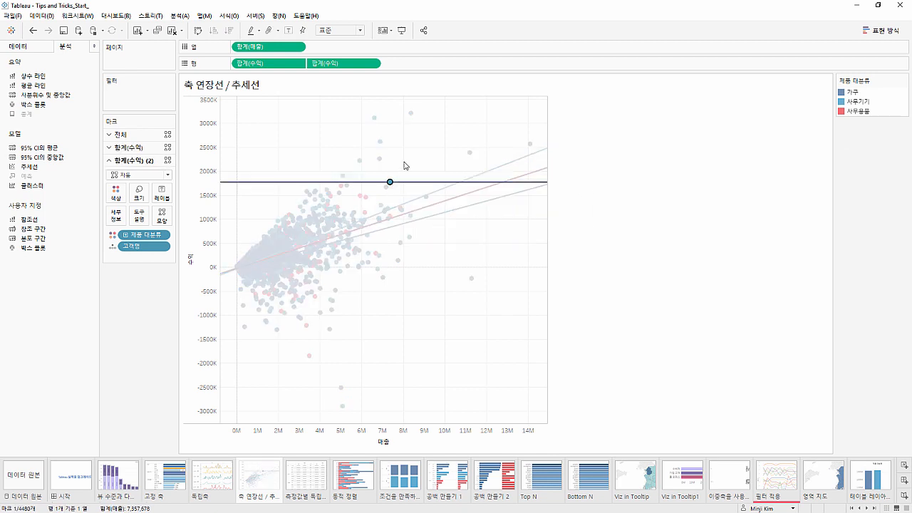
pyautogui.click(406, 165)
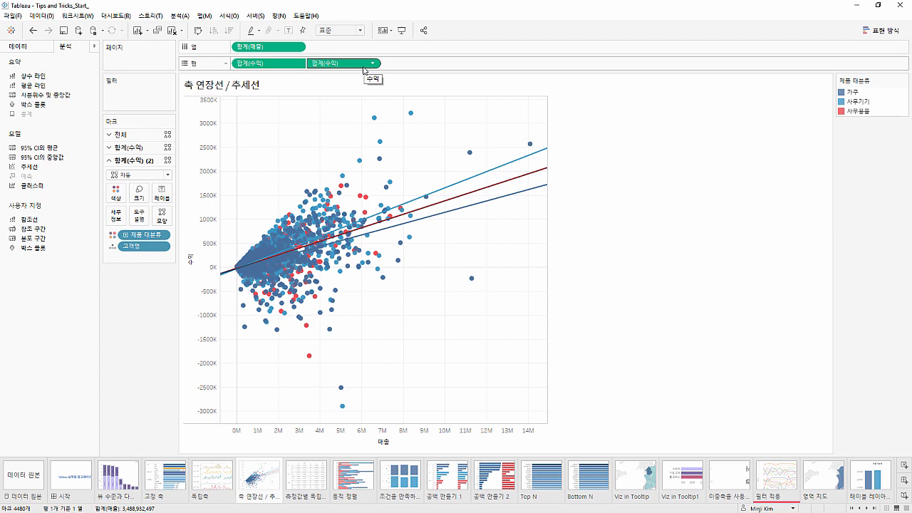
# Open the 측정값별 독립 worksheet from the filmstrip and color the table's text by 측정값 이름
pyautogui.click(321, 480)
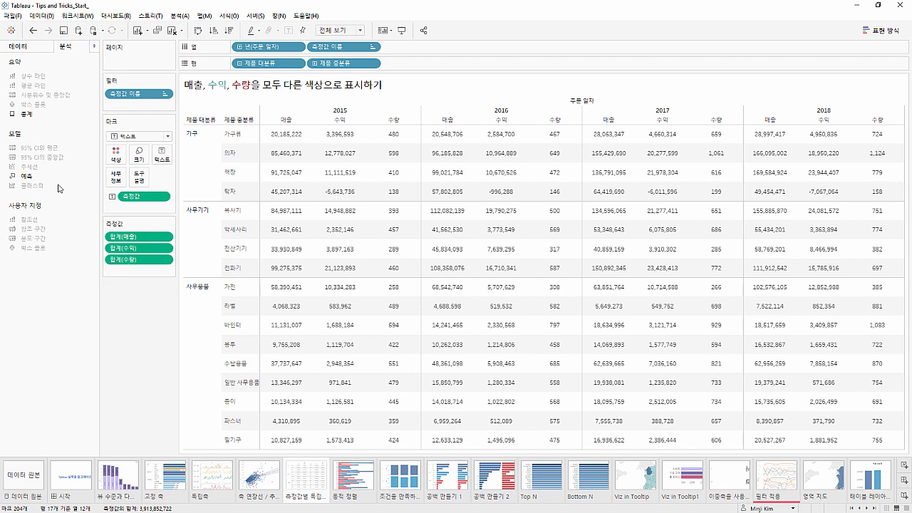
pyautogui.click(22, 48)
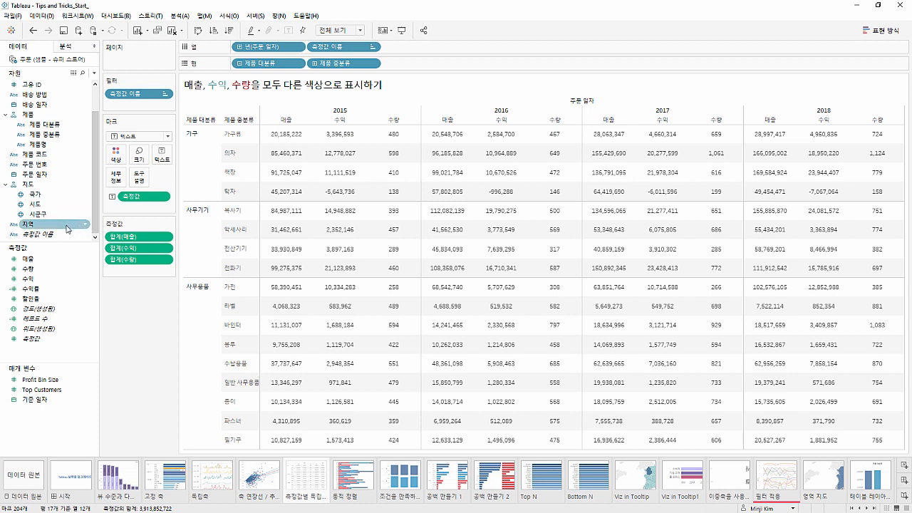
pyautogui.moveTo(62, 238); pyautogui.dragTo(124, 164)
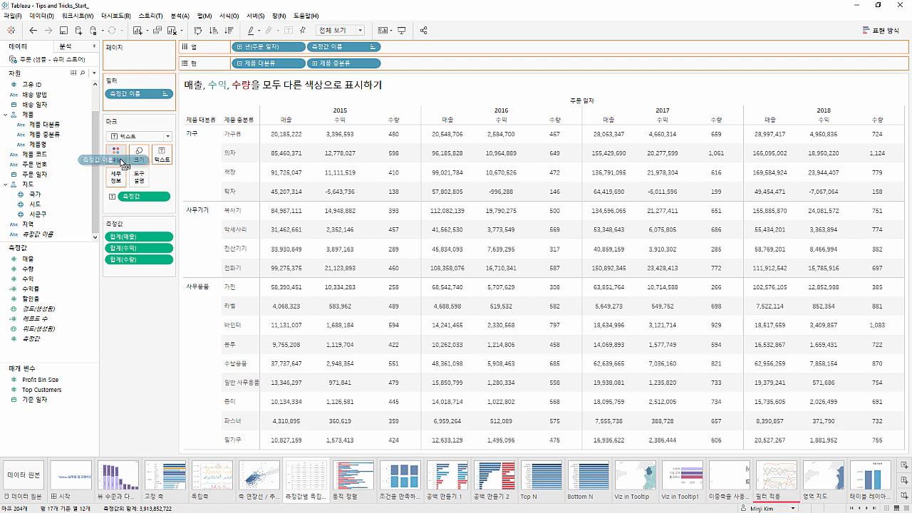
pyautogui.moveTo(124, 165); pyautogui.dragTo(122, 165)
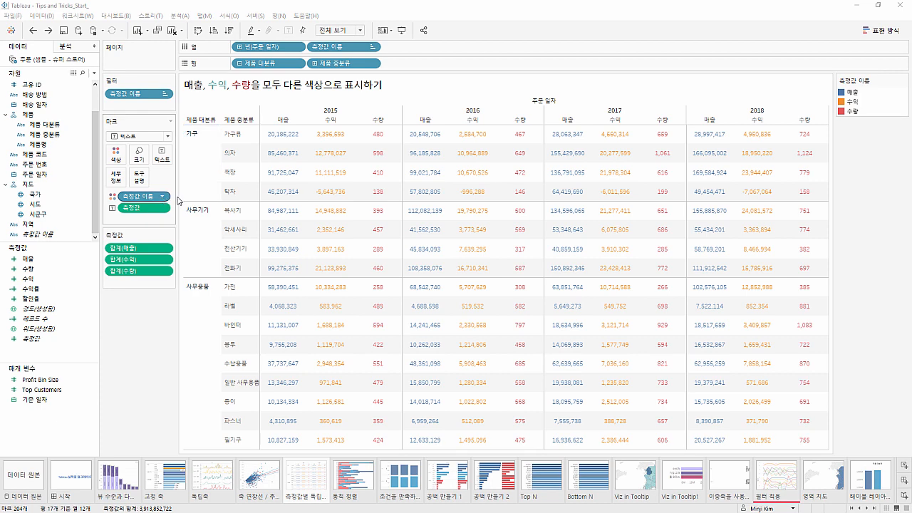
# Assign the darkest 시애틀의 회색 shade to 매출 and the Tableau 10 teal to 수익, keeping 수량 red
pyautogui.doubleClick(849, 93)
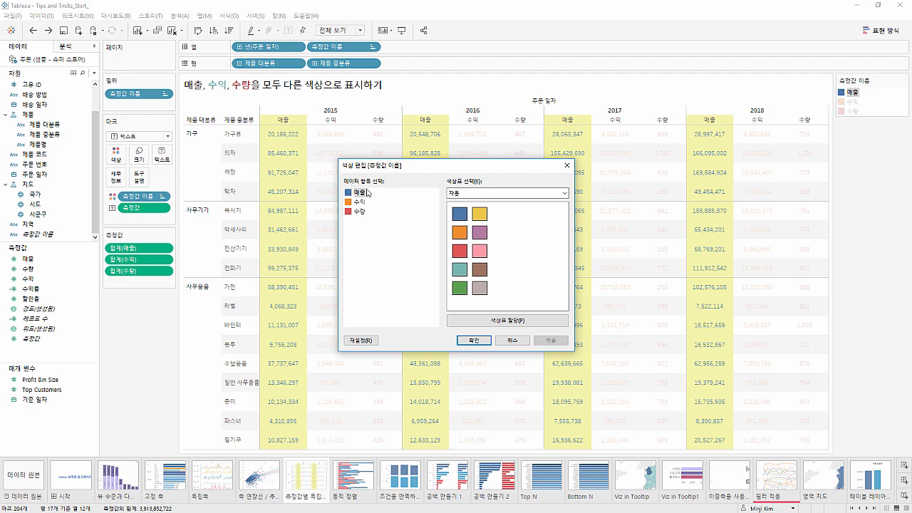
pyautogui.click(502, 193)
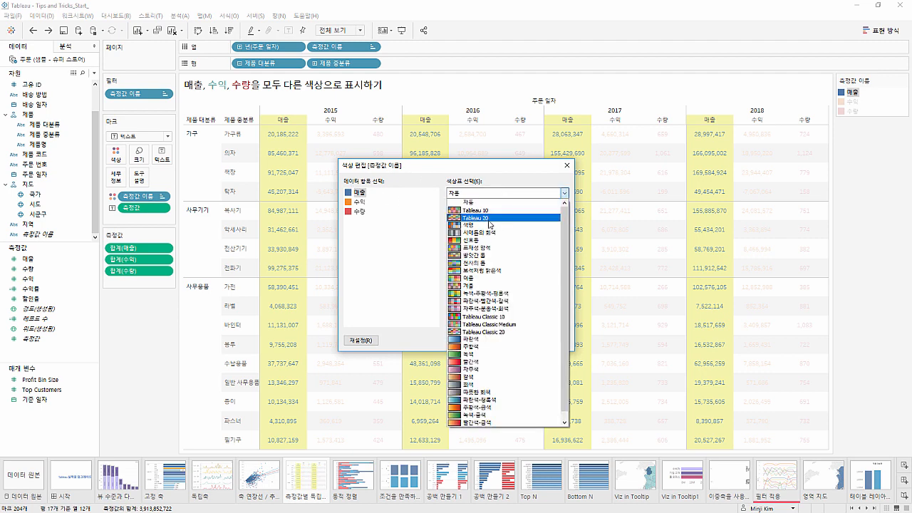
pyautogui.click(488, 232)
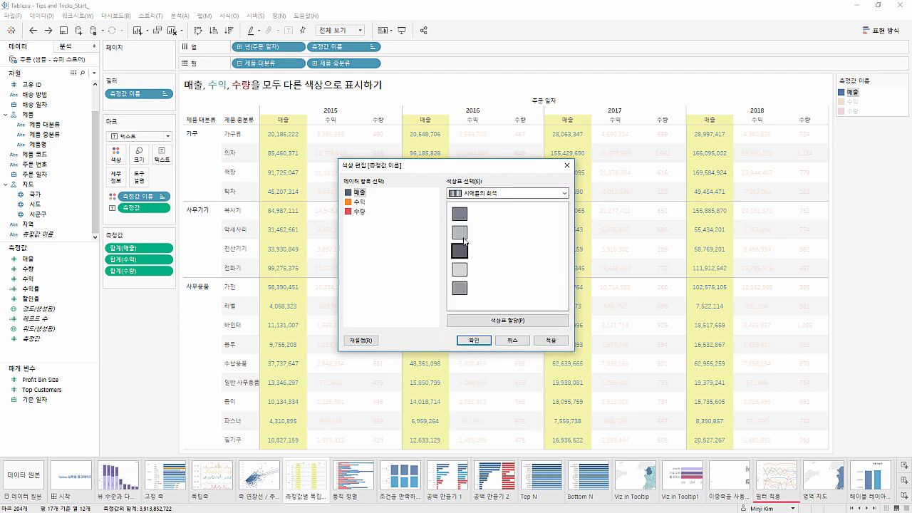
pyautogui.click(470, 194)
pyautogui.click(470, 203)
pyautogui.click(362, 202)
pyautogui.click(461, 270)
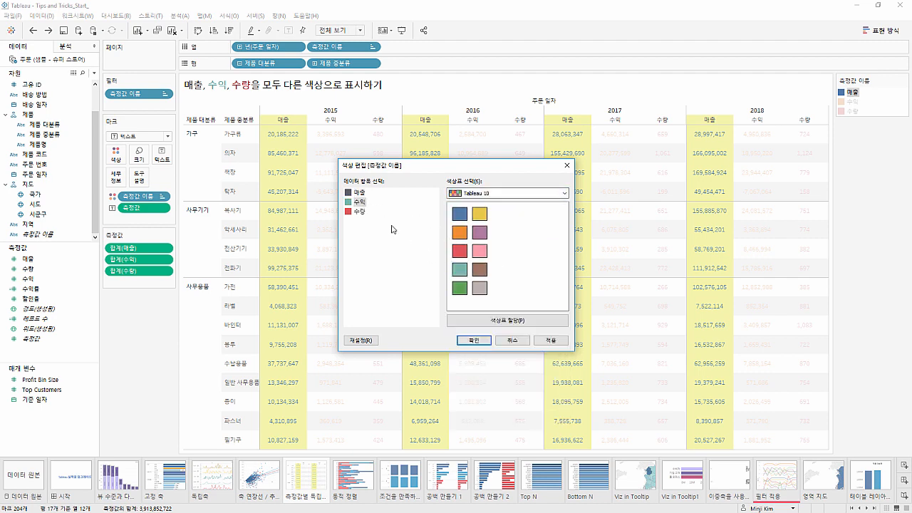
pyautogui.click(360, 212)
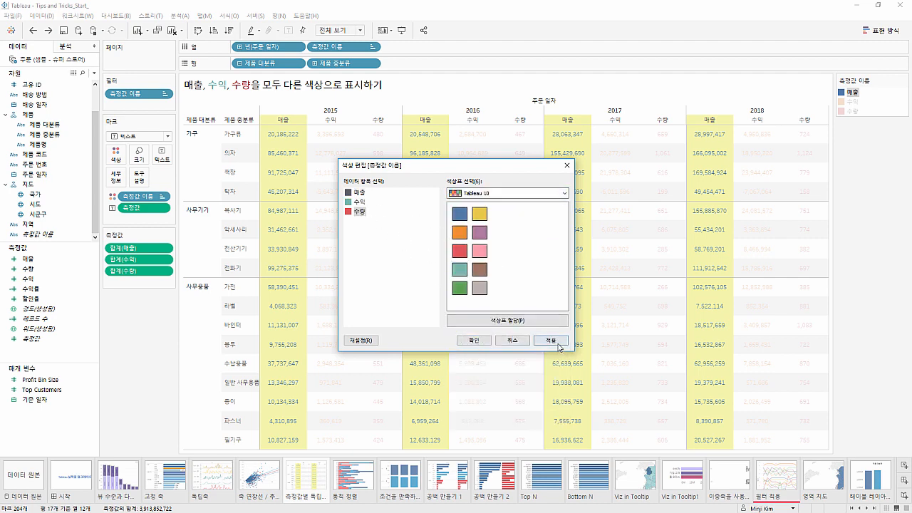
pyautogui.click(473, 340)
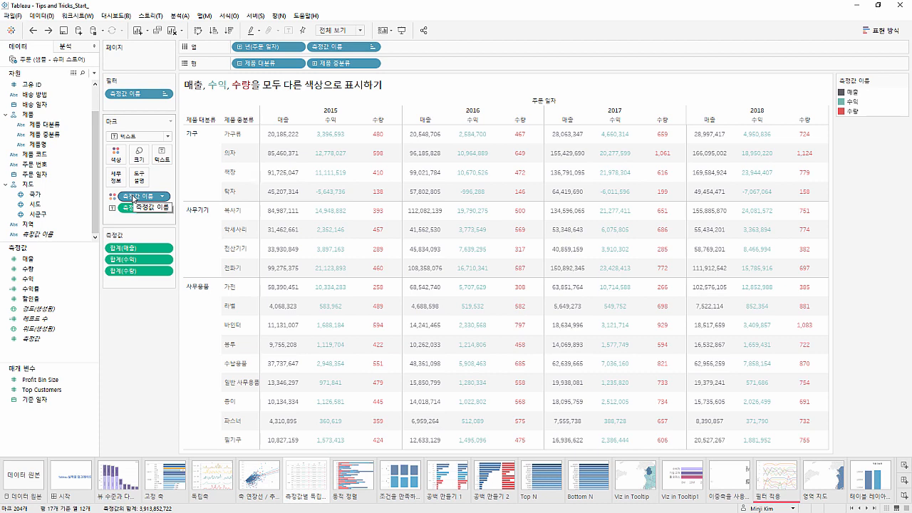
# Replace 측정값 이름 with 측정값 as the color field and change the mark type to 사각형
pyautogui.moveTo(133, 198); pyautogui.dragTo(124, 306)
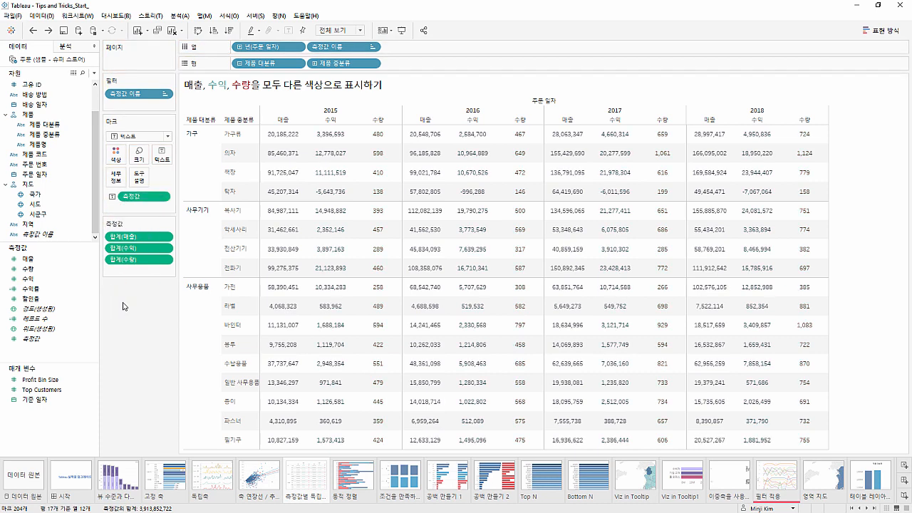
pyautogui.moveTo(74, 340)
pyautogui.mouseDown()
pyautogui.moveTo(100, 330)
pyautogui.moveTo(98, 216)
pyautogui.moveTo(118, 156)
pyautogui.mouseUp()
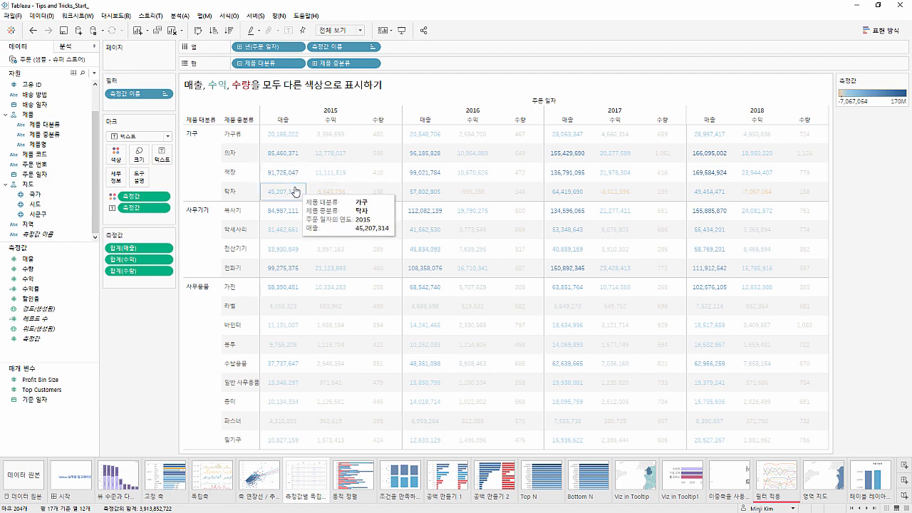
pyautogui.click(168, 136)
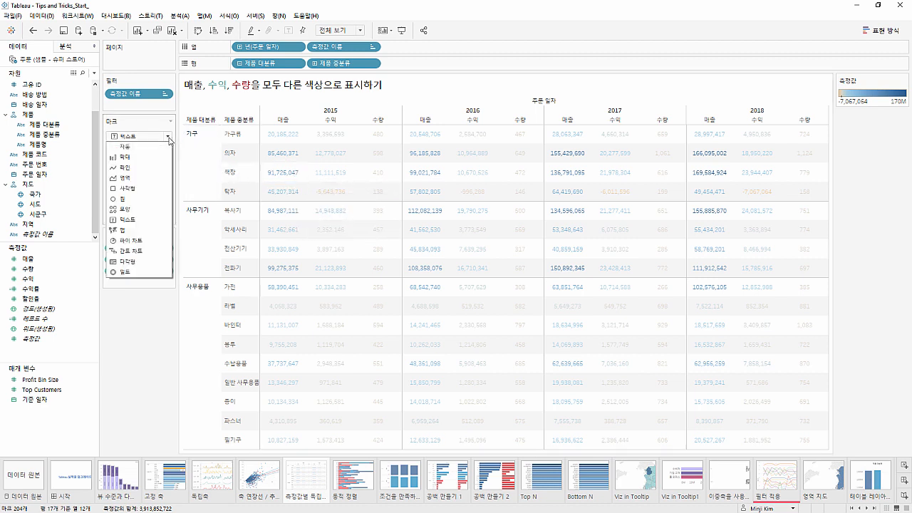
pyautogui.click(153, 189)
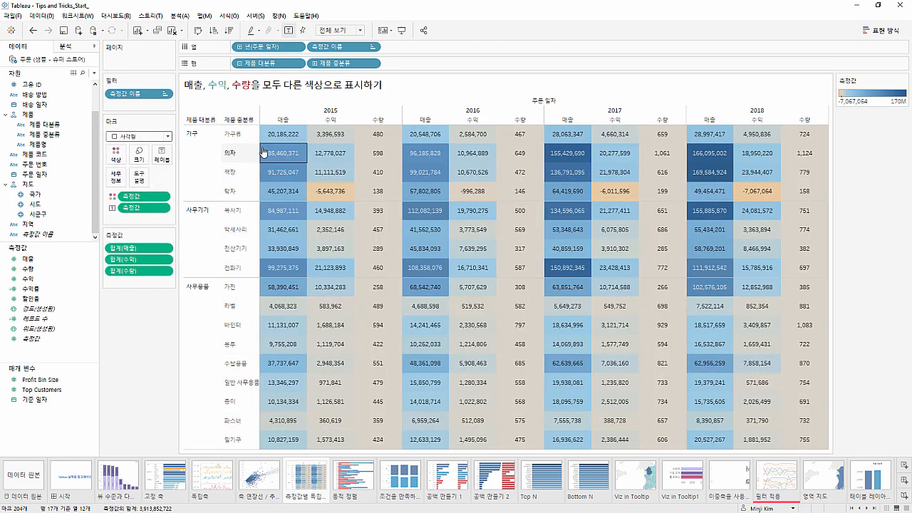
# Turn on 별도의 범례 사용 for the 측정값 color field so each measure has its own color range
pyautogui.moveTo(271, 145)
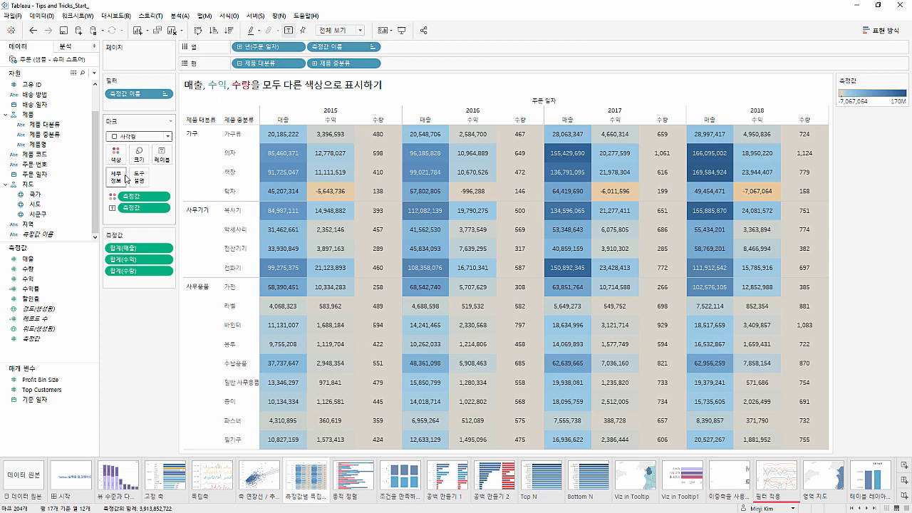
pyautogui.rightClick(130, 198)
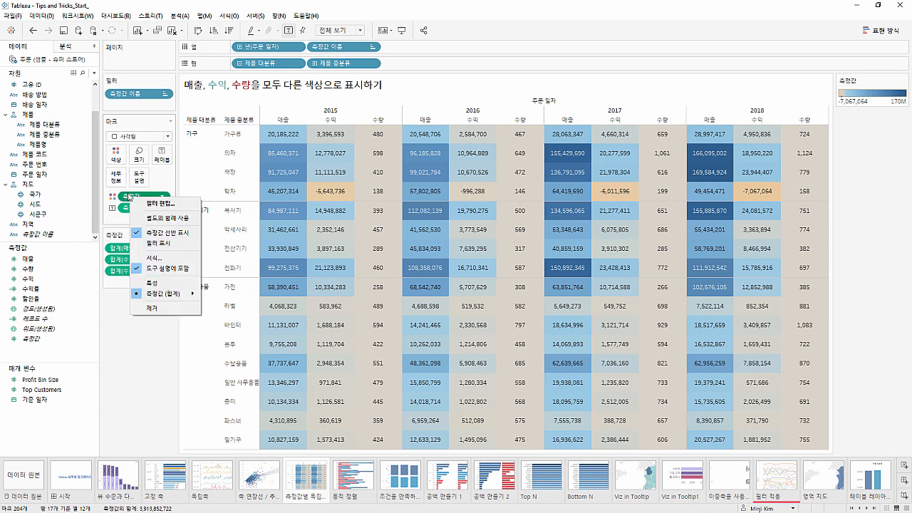
pyautogui.click(149, 223)
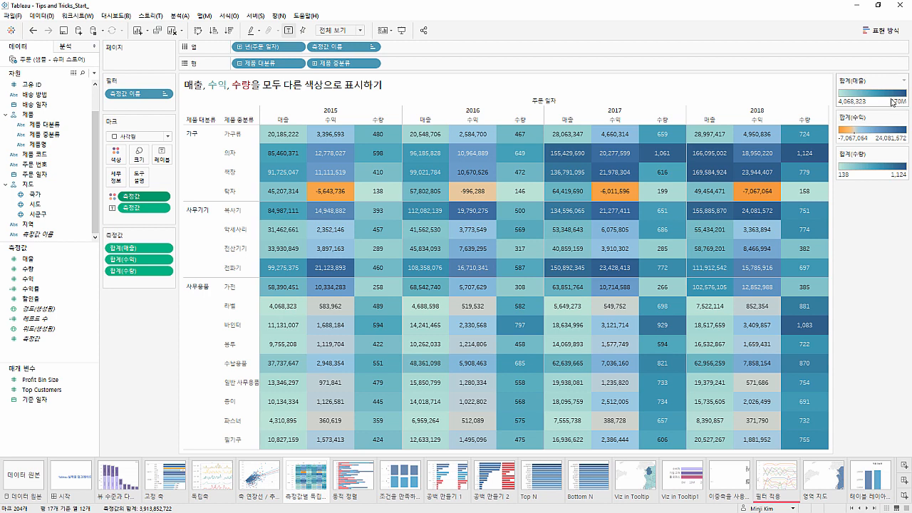
pyautogui.moveTo(277, 162)
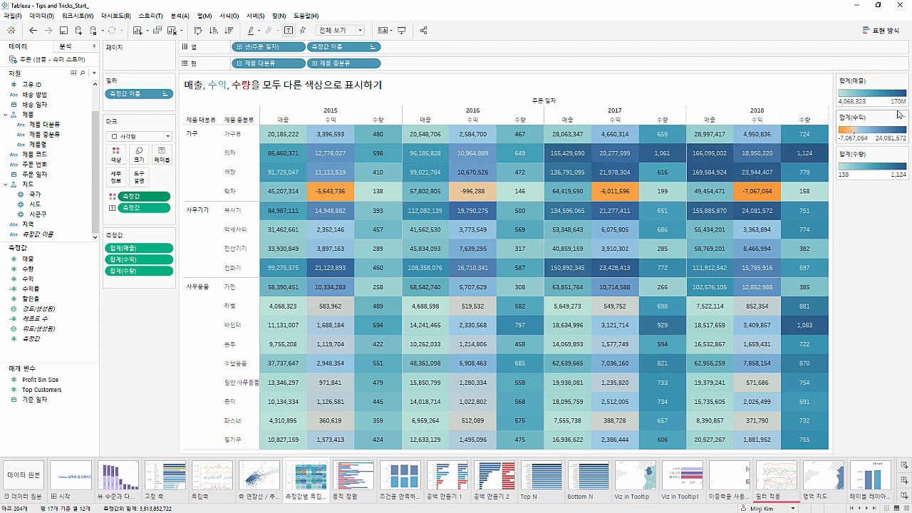
# Apply the 녹색 palette to the 합계(수익) color legend, moving the color dialog aside
pyautogui.click(904, 117)
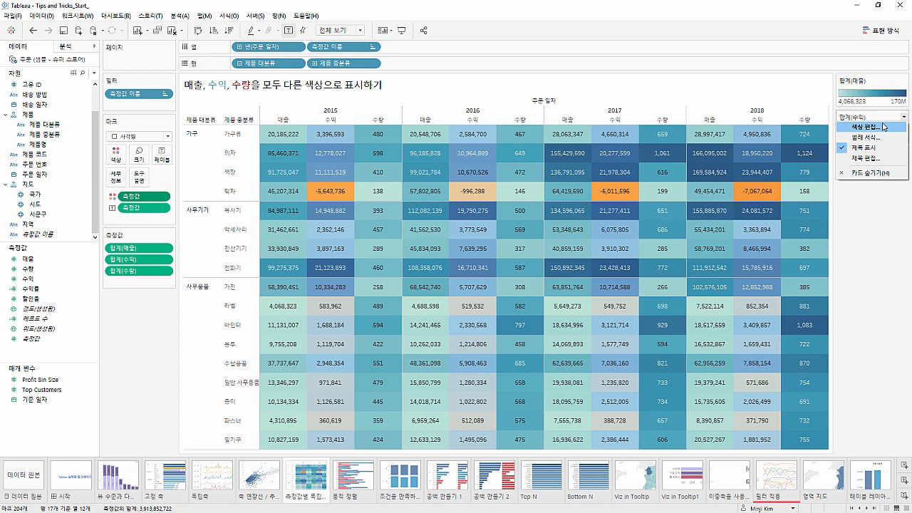
pyautogui.click(883, 127)
pyautogui.click(445, 221)
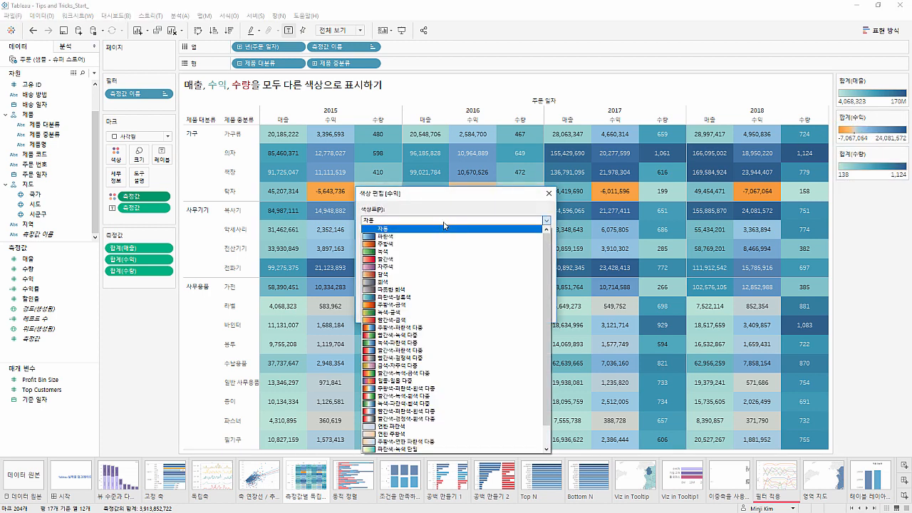
pyautogui.click(430, 251)
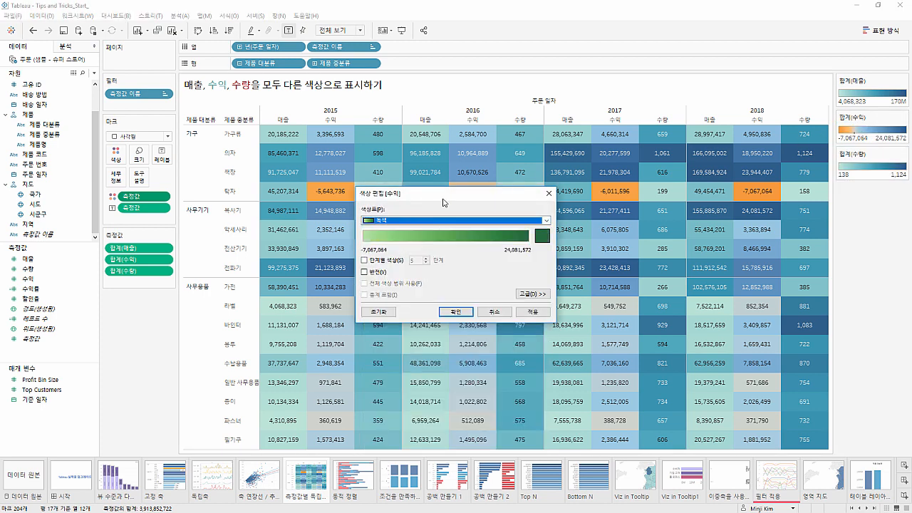
pyautogui.moveTo(442, 202); pyautogui.dragTo(552, 203)
pyautogui.click(637, 312)
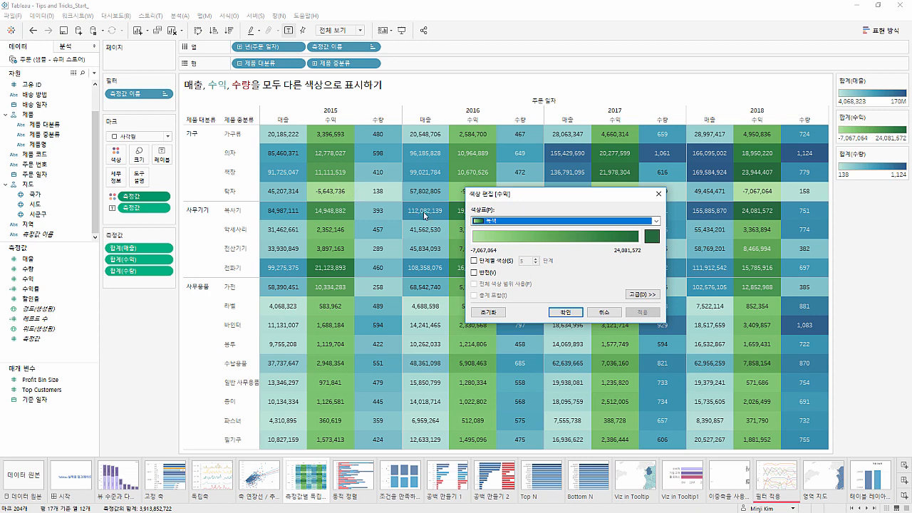
# Switch the 수익 palette to 사용자 지정 다중 and set both end colors to the same basic green
pyautogui.click(501, 226)
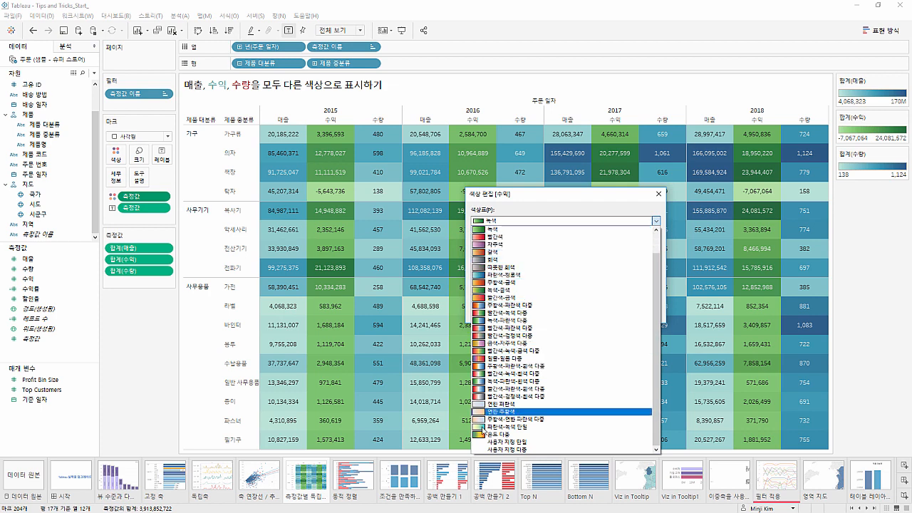
pyautogui.click(531, 449)
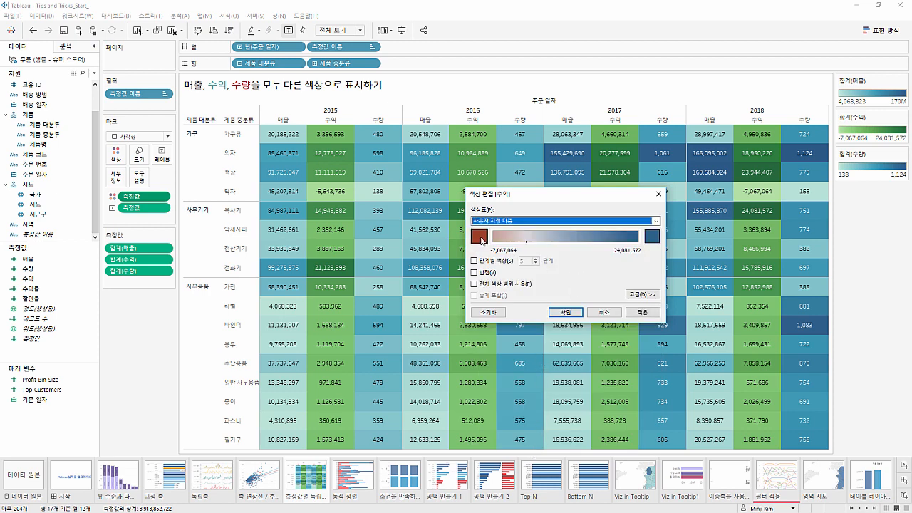
pyautogui.click(481, 238)
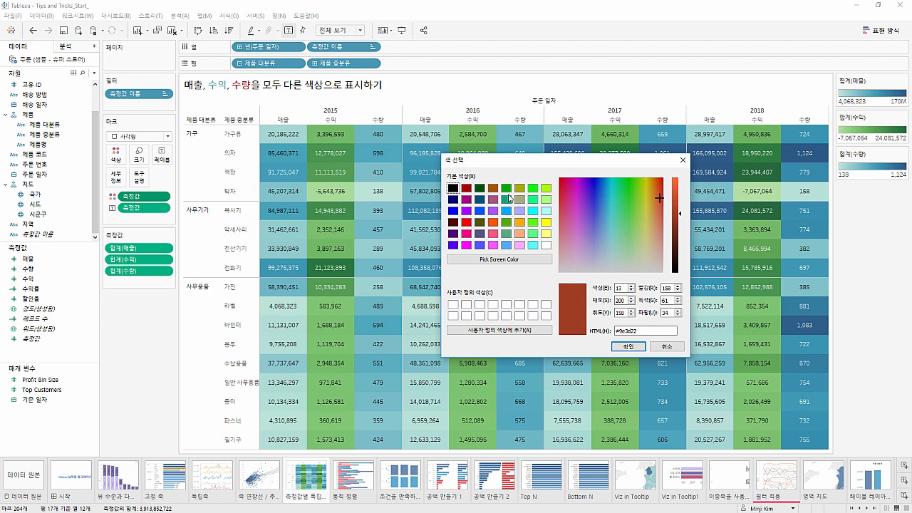
pyautogui.click(507, 190)
pyautogui.click(628, 346)
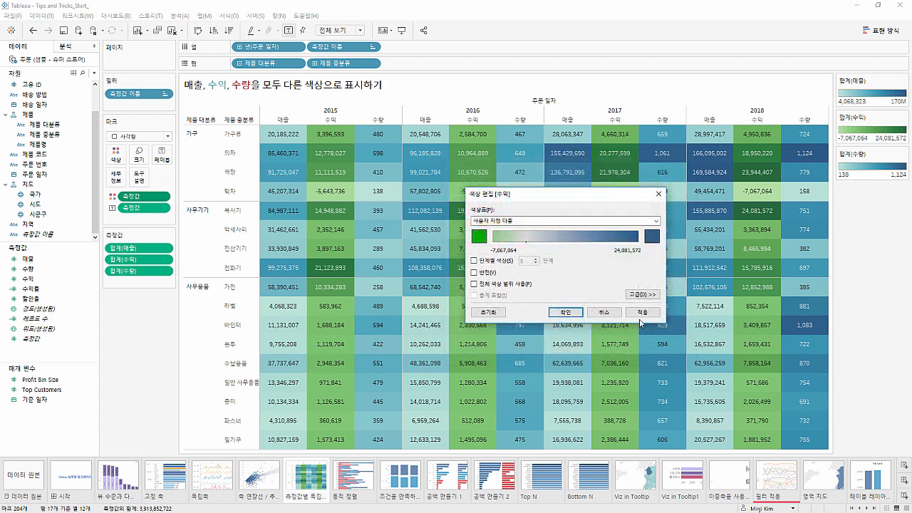
pyautogui.click(650, 236)
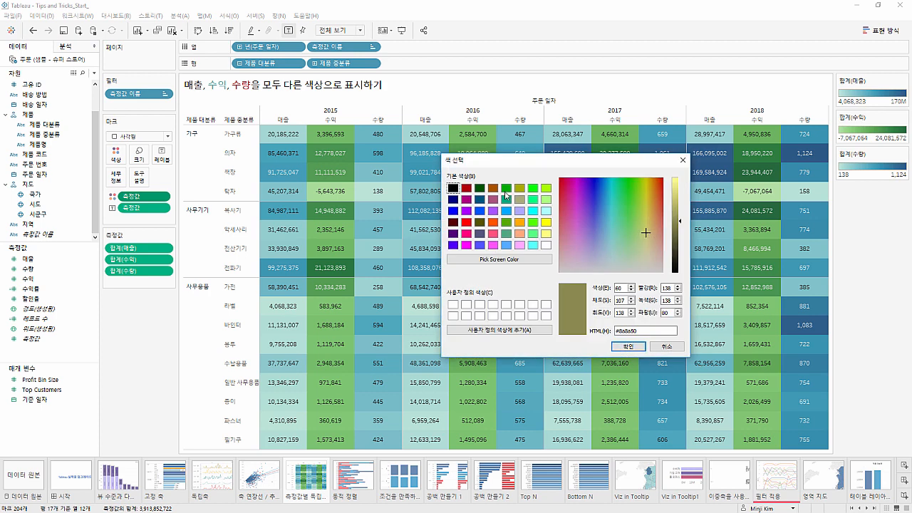
pyautogui.click(625, 347)
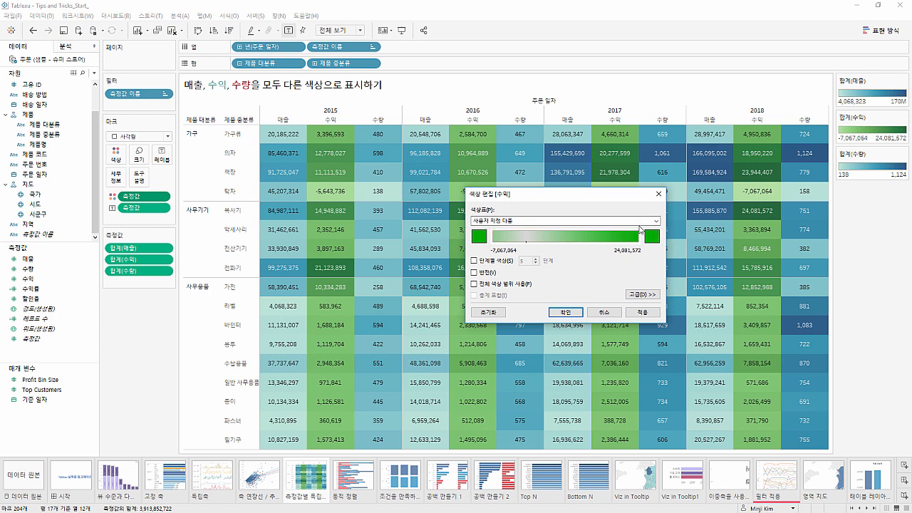
# Enable 단계별 색상 for 수익 with 2 steps and accept the color settings
pyautogui.click(492, 262)
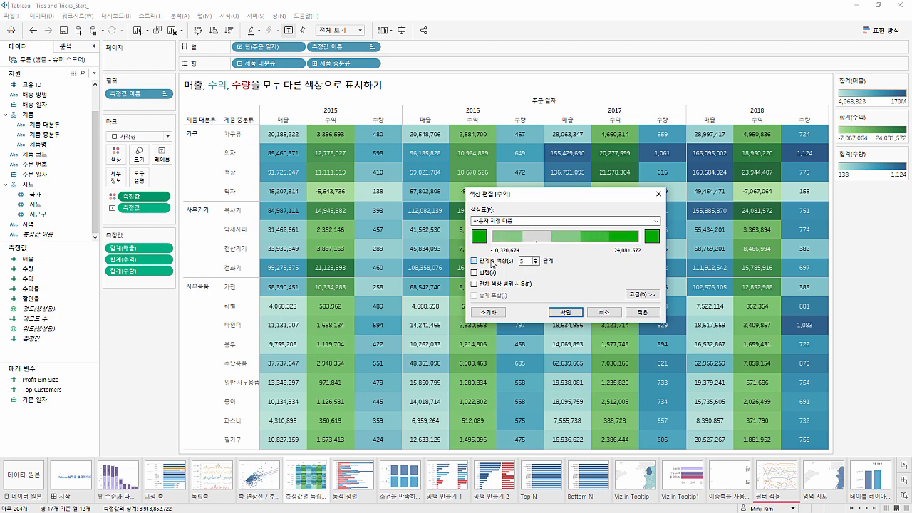
pyautogui.click(536, 264)
pyautogui.click(535, 264)
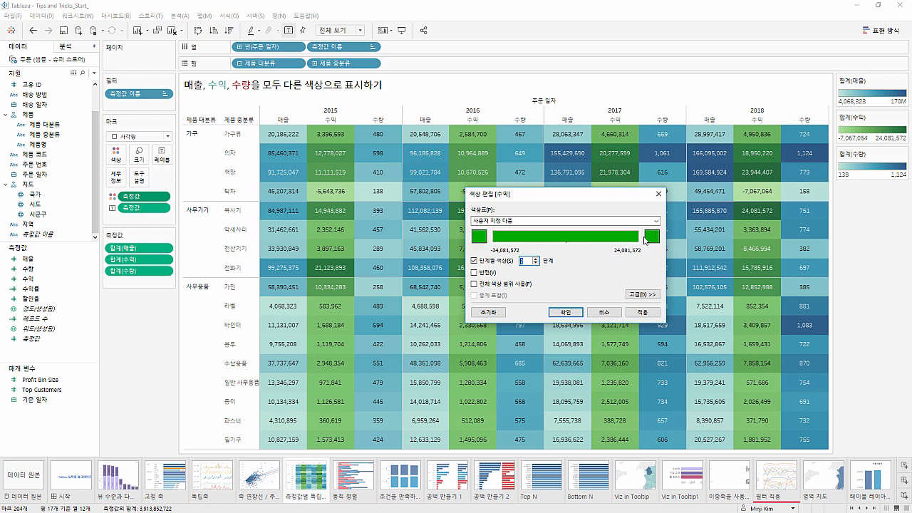
pyautogui.click(645, 242)
pyautogui.click(576, 314)
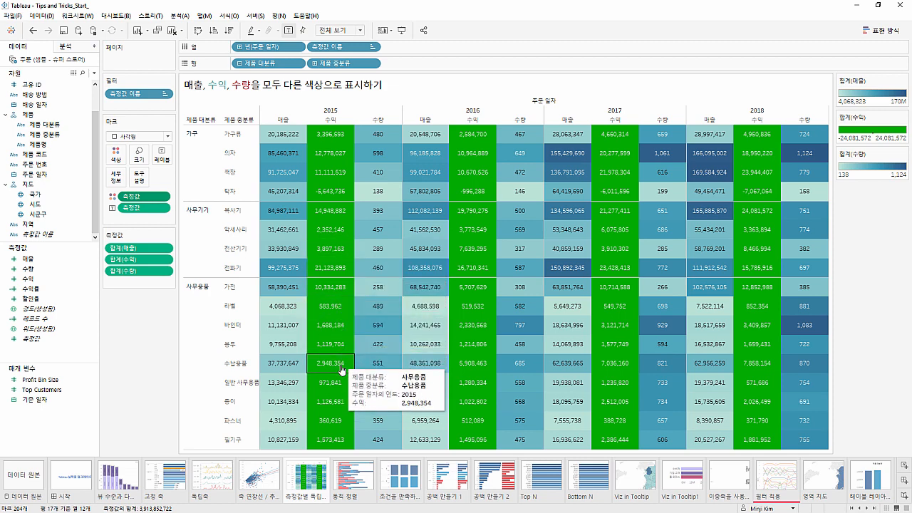
# Open the 동적 정렬 sheet and sort 고객명 by sales in descending order
pyautogui.click(354, 471)
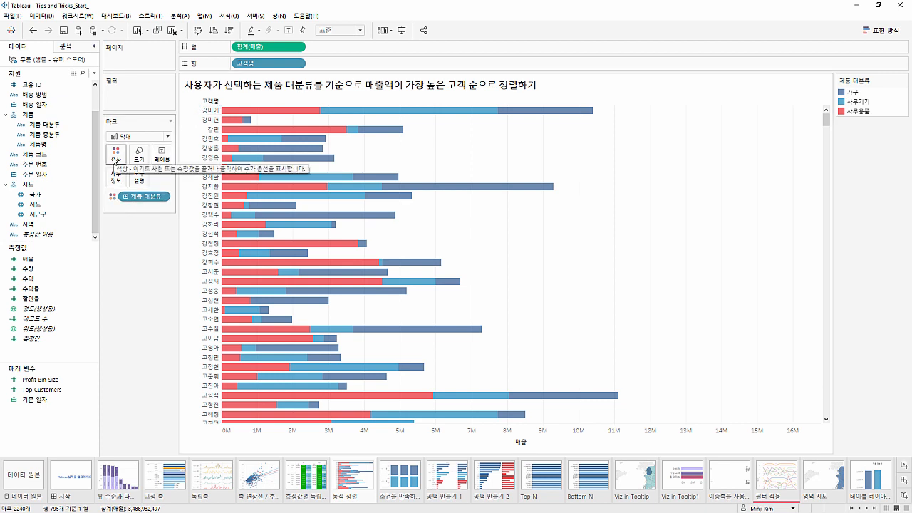
pyautogui.click(230, 31)
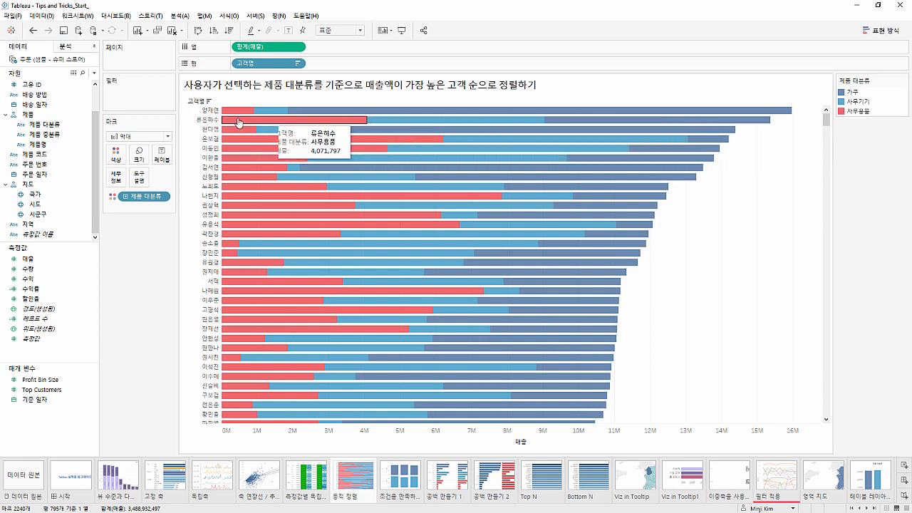
# Split the sales bars by 제품 대분류 across the columns and sort customers by 사무용품 sales in descending order
pyautogui.moveTo(71, 124); pyautogui.dragTo(238, 48)
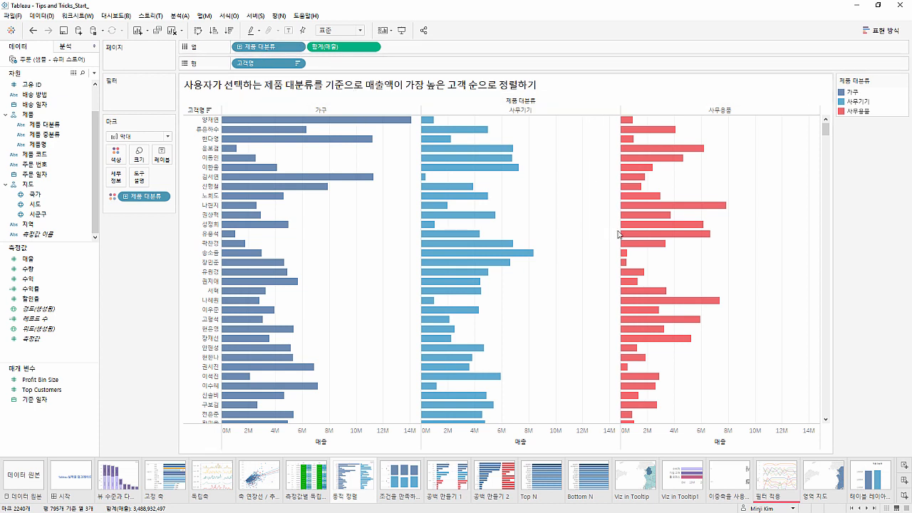
pyautogui.click(731, 443)
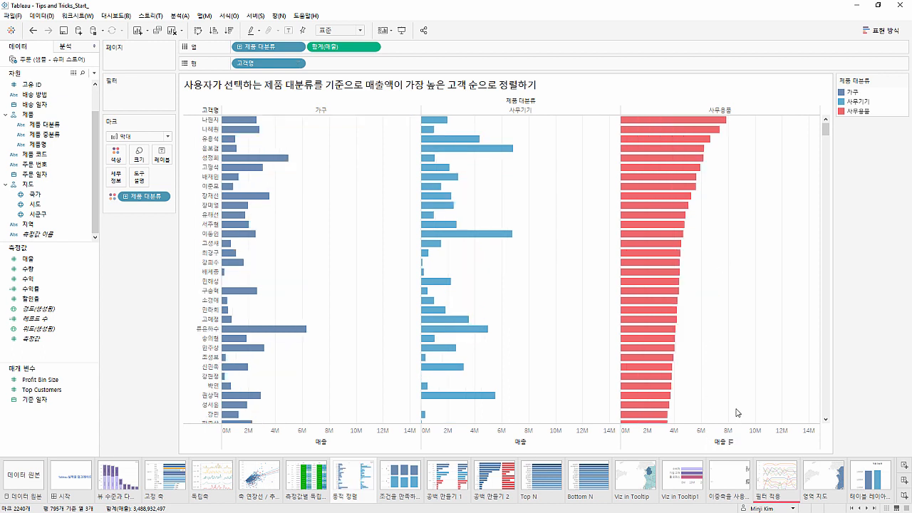
# Remove 제품 대분류 from the columns so each customer has one stacked sales bar
pyautogui.moveTo(720, 126)
pyautogui.moveTo(291, 51); pyautogui.dragTo(292, 8)
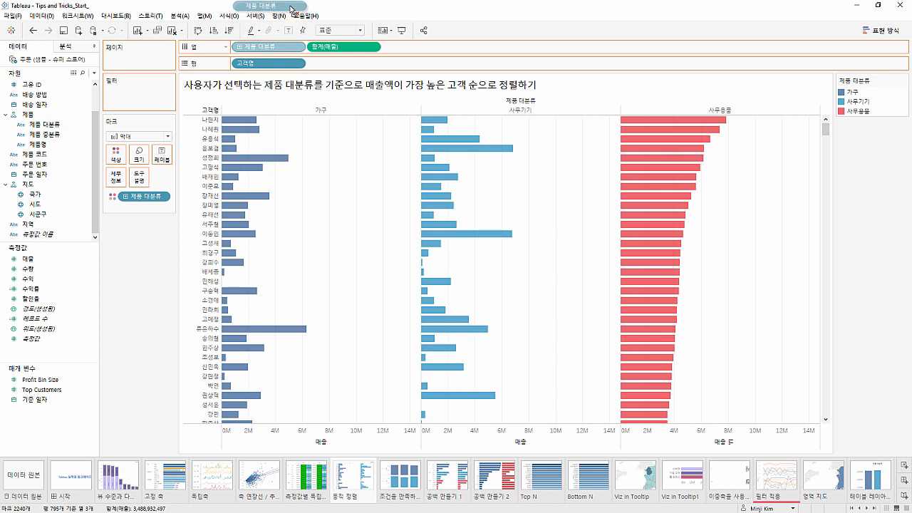
pyautogui.moveTo(291, 8); pyautogui.dragTo(292, 9)
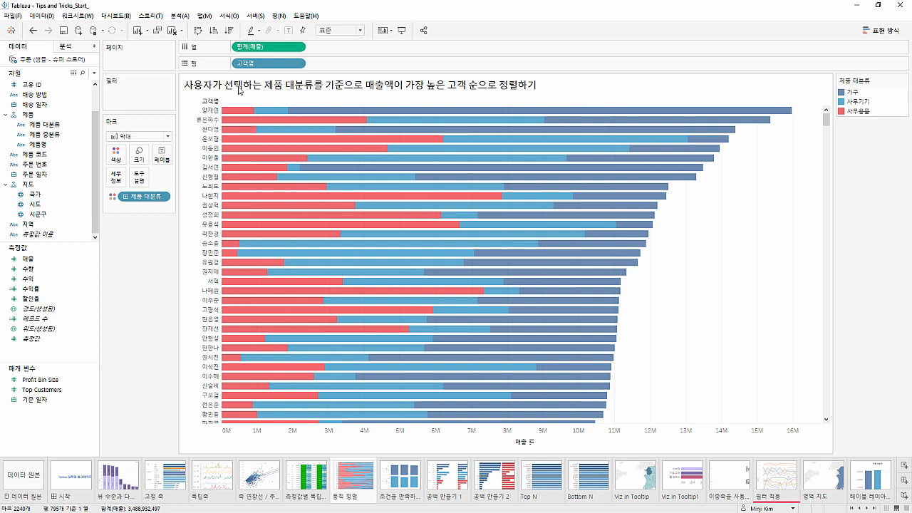
pyautogui.rightClick(247, 66)
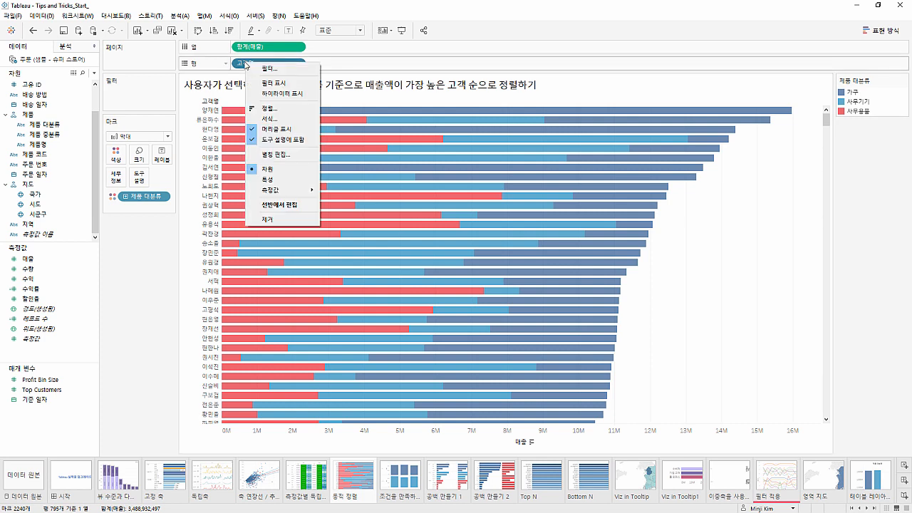
pyautogui.click(255, 108)
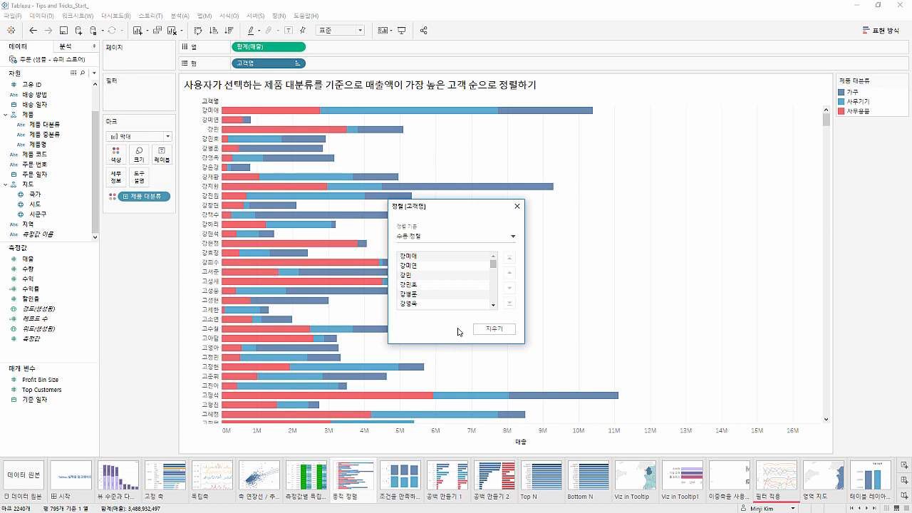
pyautogui.click(517, 207)
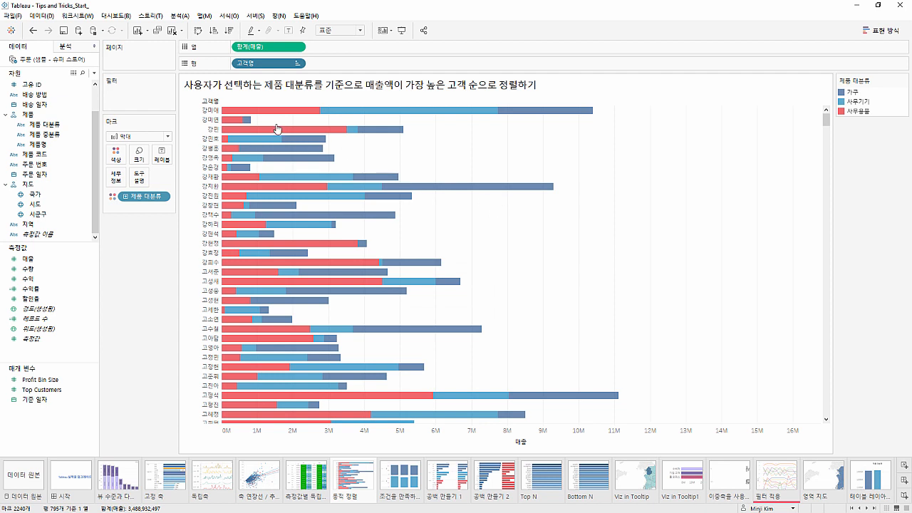
pyautogui.click(32, 31)
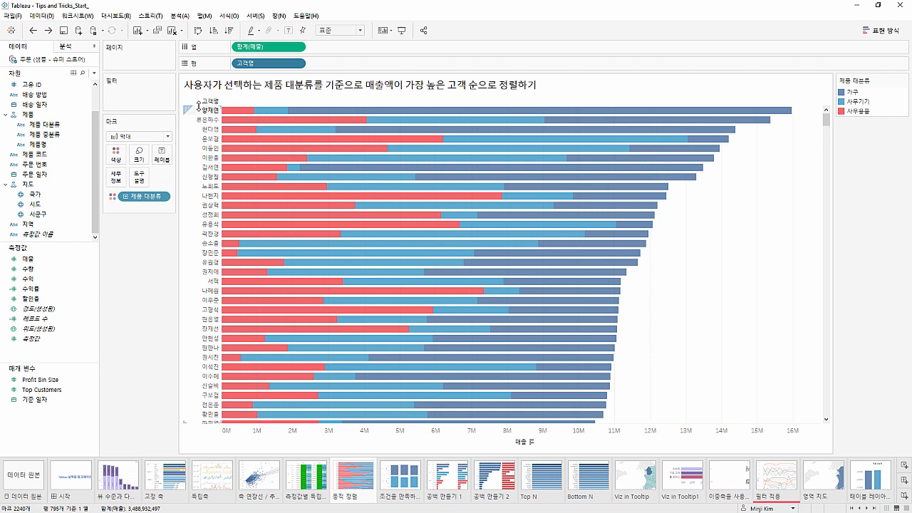
# Open the sort settings for 고객명 and change the sort basis to 사전순
pyautogui.rightClick(249, 63)
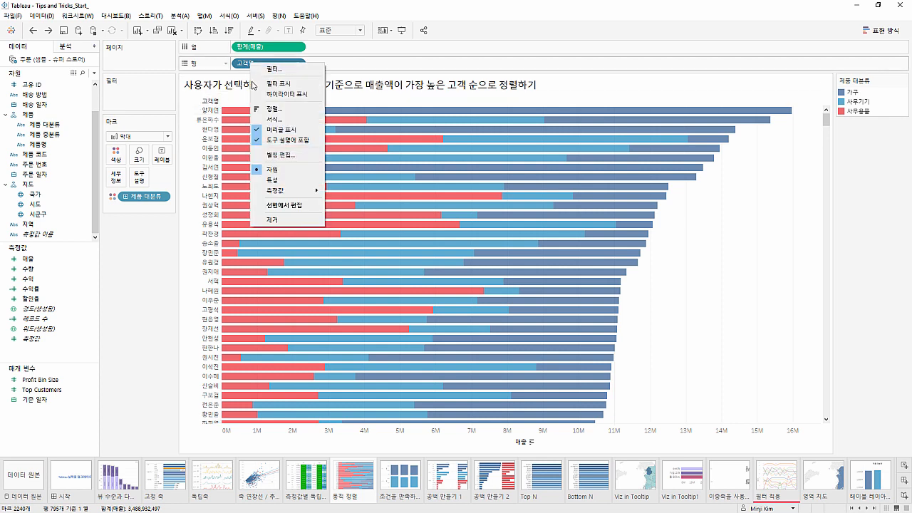
pyautogui.click(271, 109)
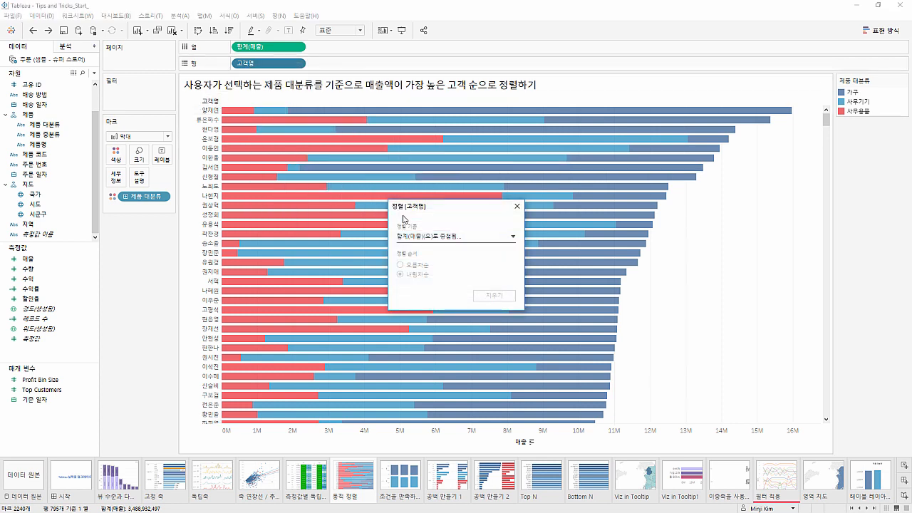
pyautogui.click(416, 238)
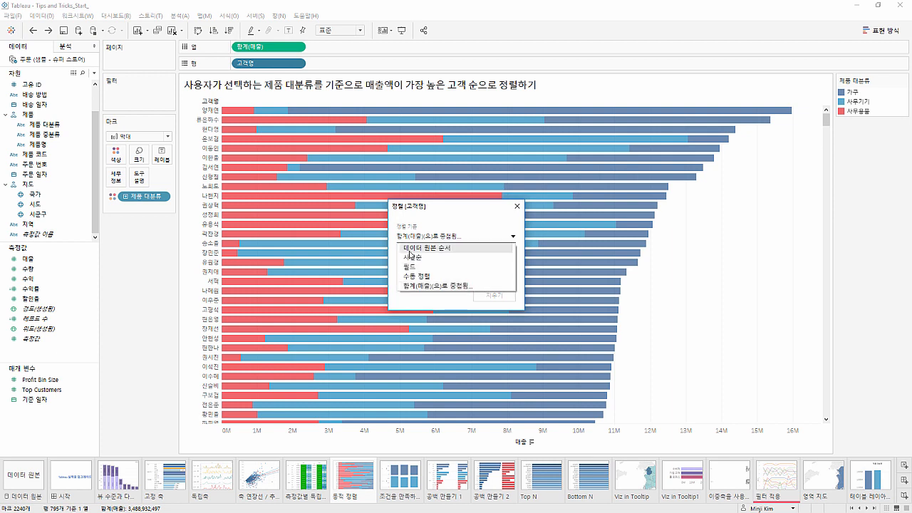
pyautogui.click(409, 285)
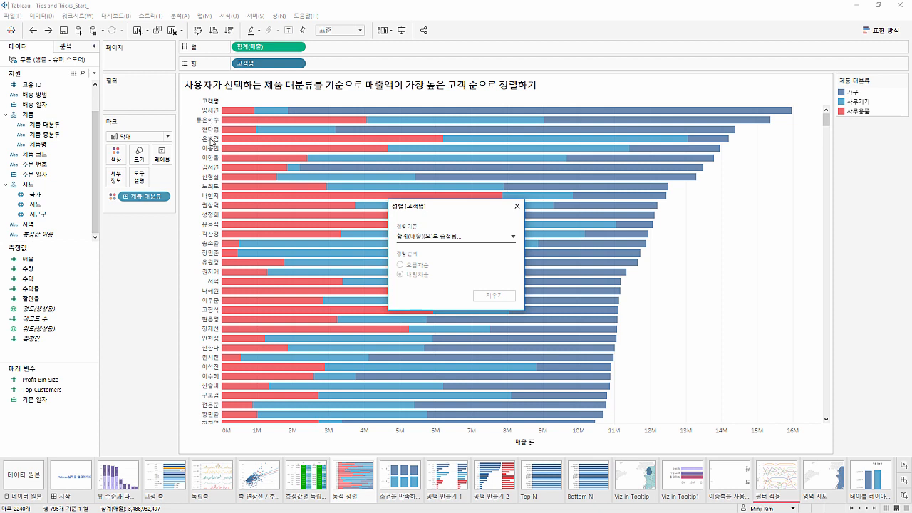
pyautogui.click(407, 238)
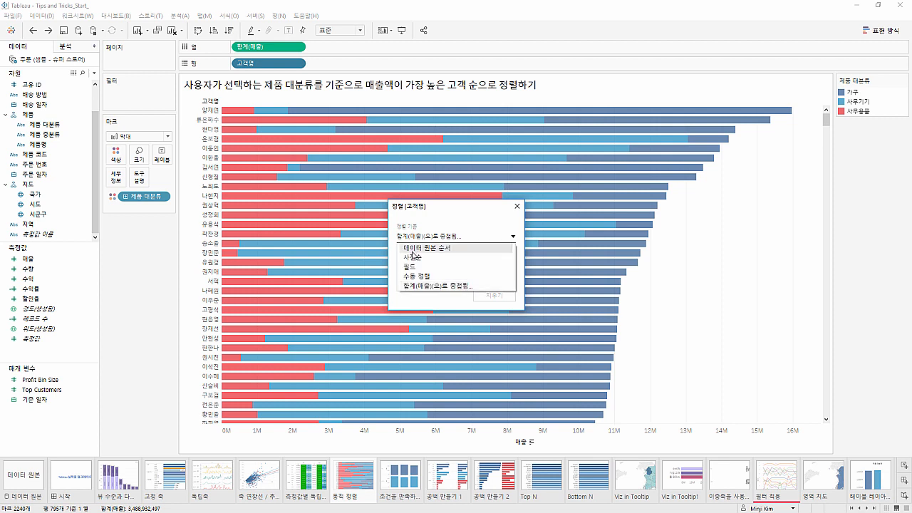
pyautogui.click(414, 259)
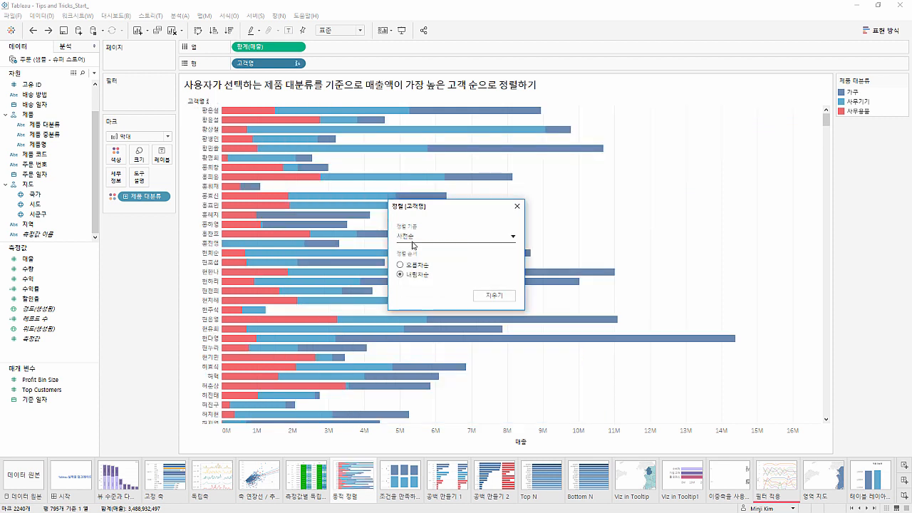
# Try 수동 정렬 for 고객명, moving the second customer up and down the list
pyautogui.click(414, 241)
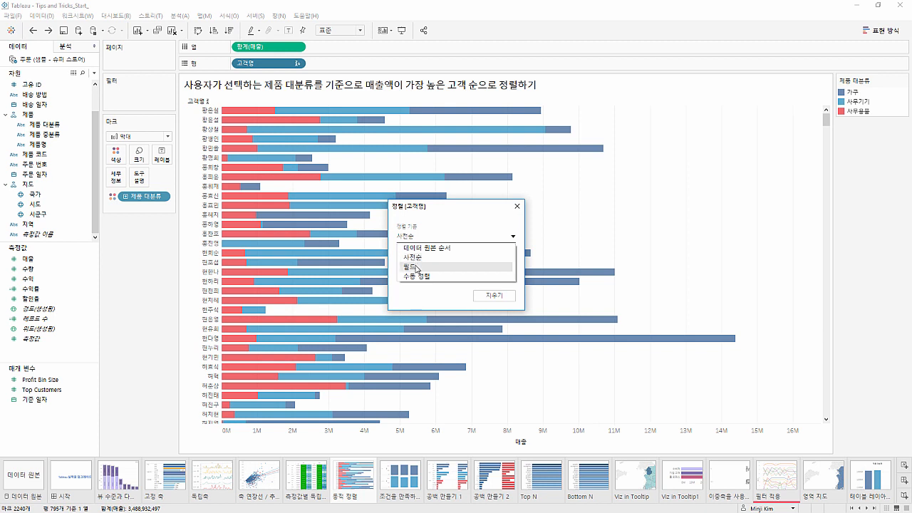
pyautogui.click(416, 277)
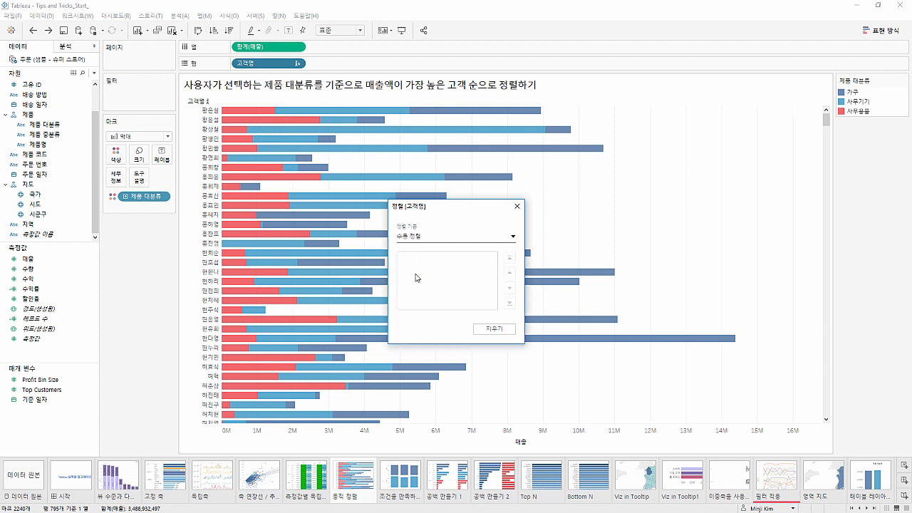
pyautogui.click(417, 268)
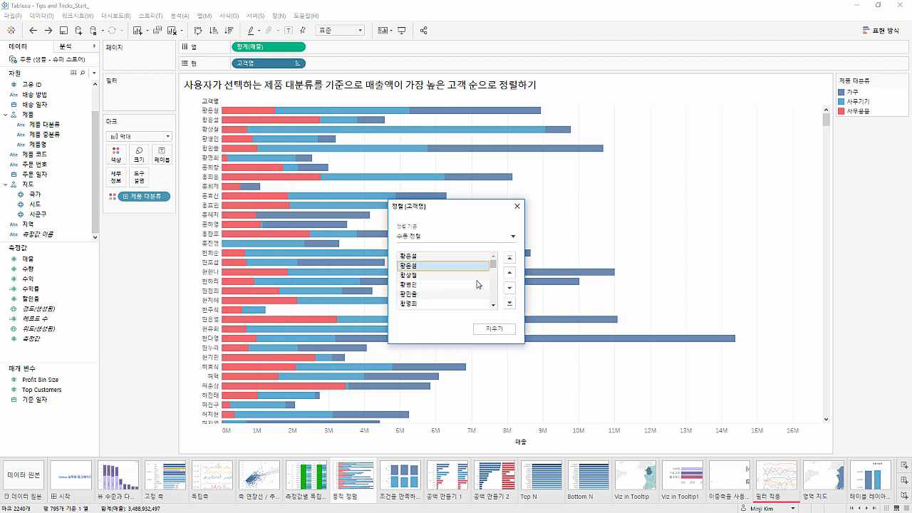
pyautogui.click(510, 273)
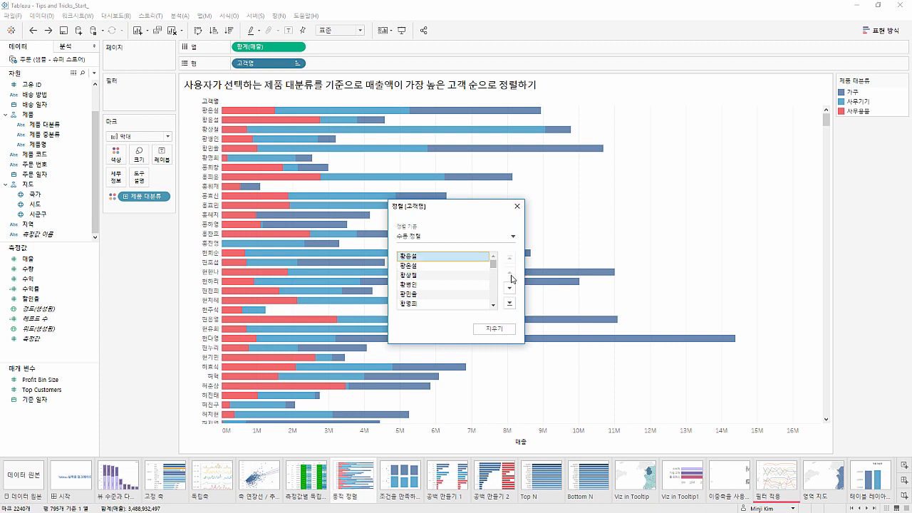
pyautogui.click(510, 288)
pyautogui.click(510, 288)
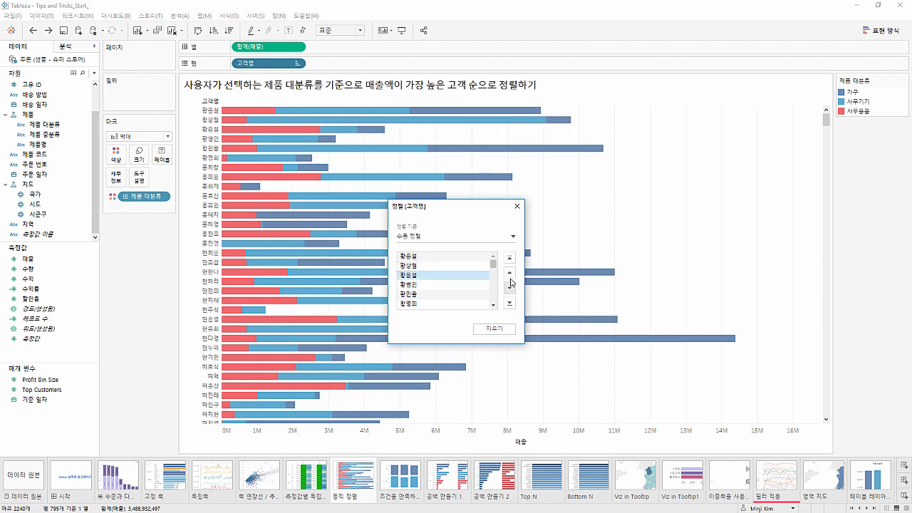
pyautogui.click(510, 273)
pyautogui.click(510, 274)
pyautogui.moveTo(494, 264)
pyautogui.mouseDown()
pyautogui.moveTo(490, 304)
pyautogui.moveTo(491, 259)
pyautogui.mouseUp()
# Set the 고객명 sort basis to 필드 and close the sort settings
pyautogui.click(488, 238)
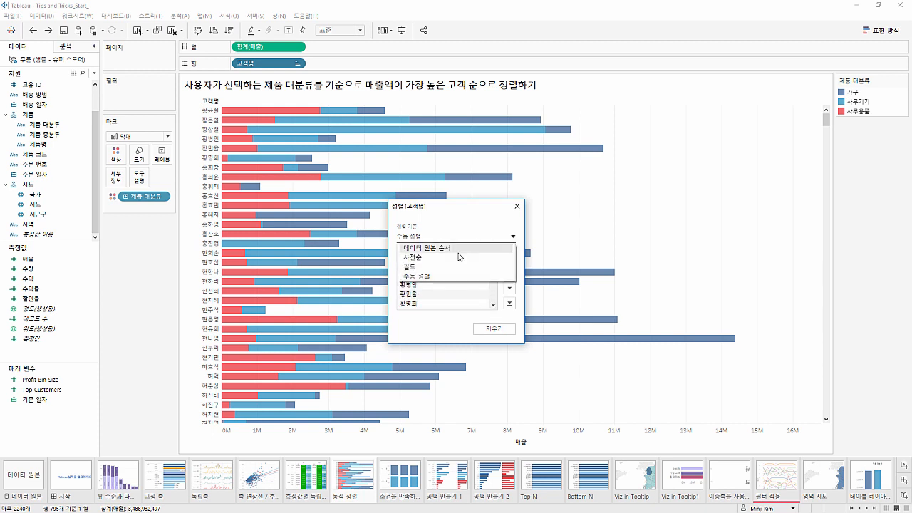
pyautogui.click(453, 266)
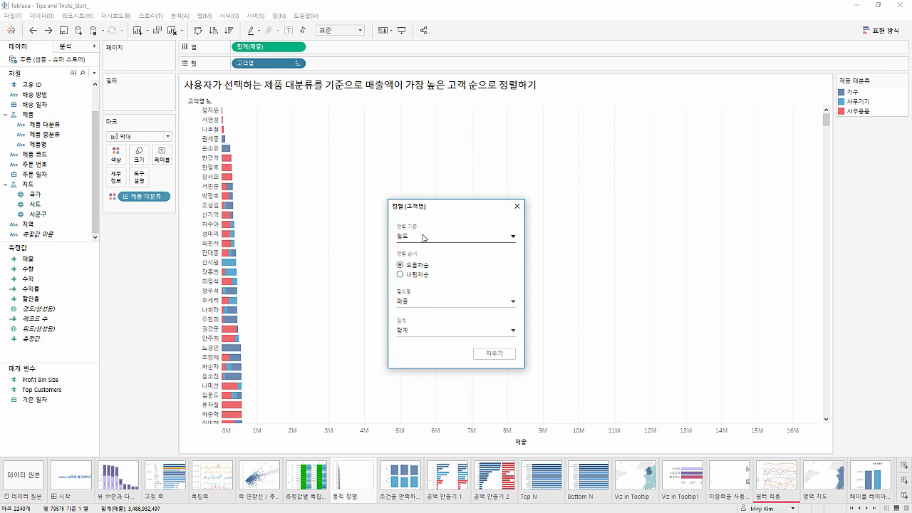
pyautogui.click(517, 206)
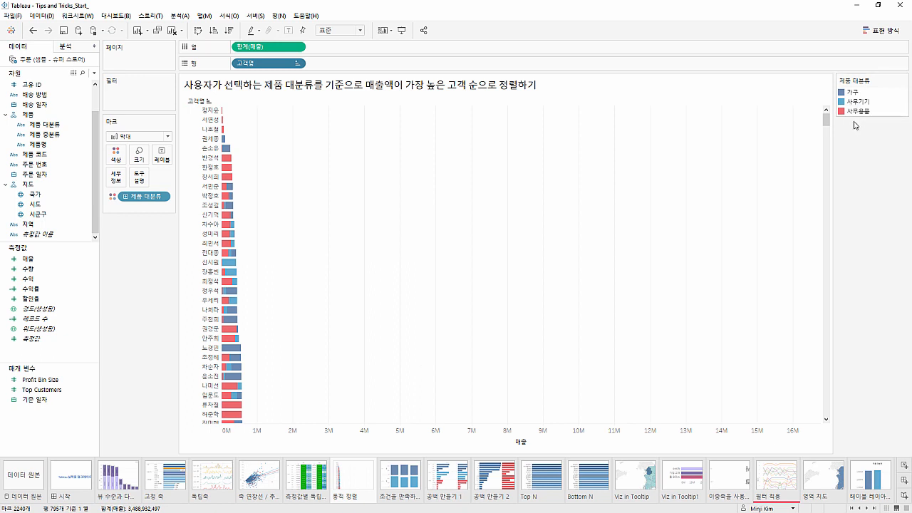
# Create a calculated field named 제품 대분류 매출
pyautogui.rightClick(62, 362)
pyautogui.press('Escape')
pyautogui.rightClick(63, 361)
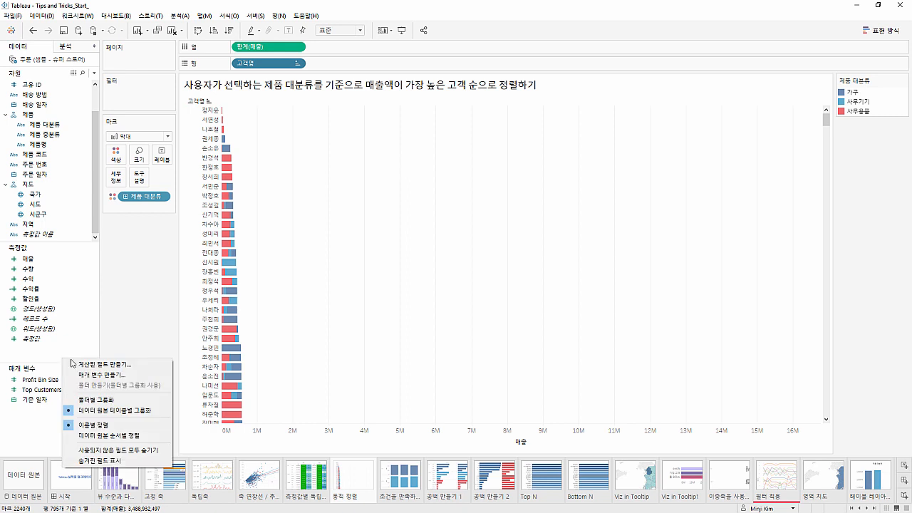
pyautogui.click(97, 366)
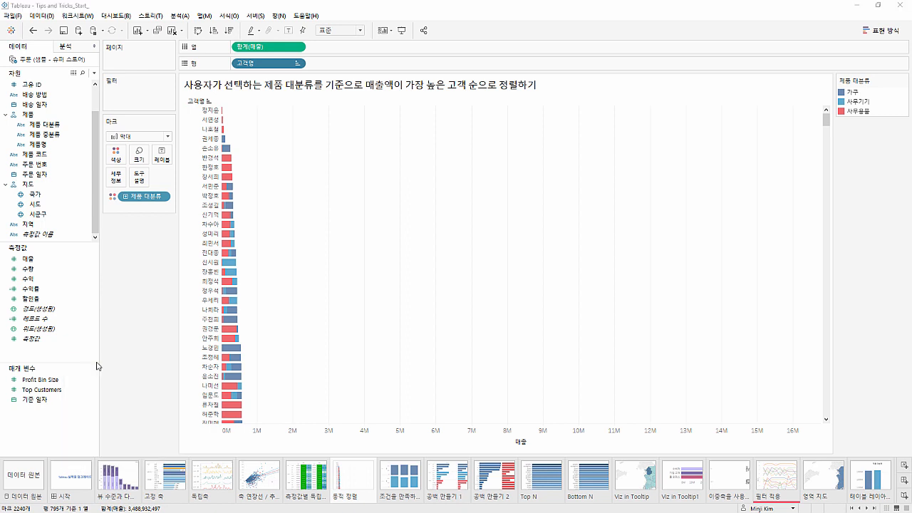
pyautogui.moveTo(328, 163); pyautogui.dragTo(358, 175)
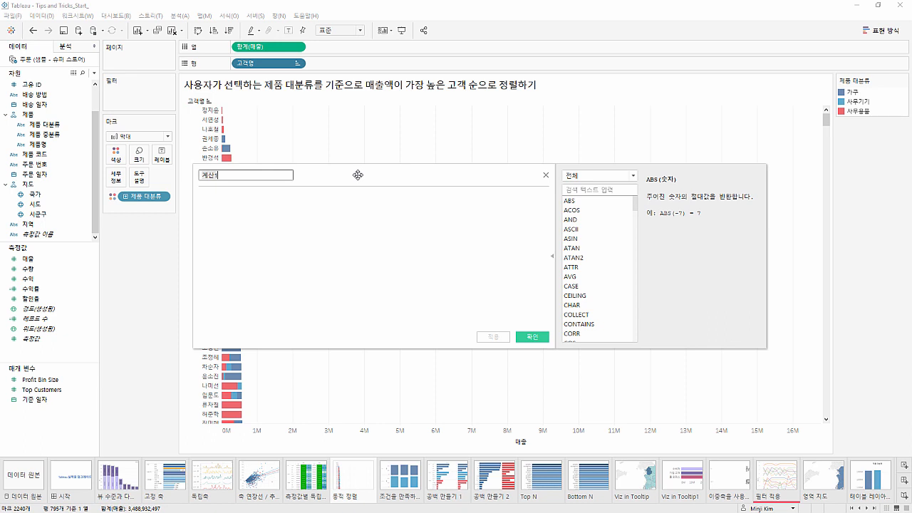
pyautogui.hotkey('ctrl', 'a')
pyautogui.press('BackSpace')
pyautogui.write('제품 대분류 매출')
# Enter the formula's opening condition IF [제품 대분류]= "사무용품"
pyautogui.click(332, 248)
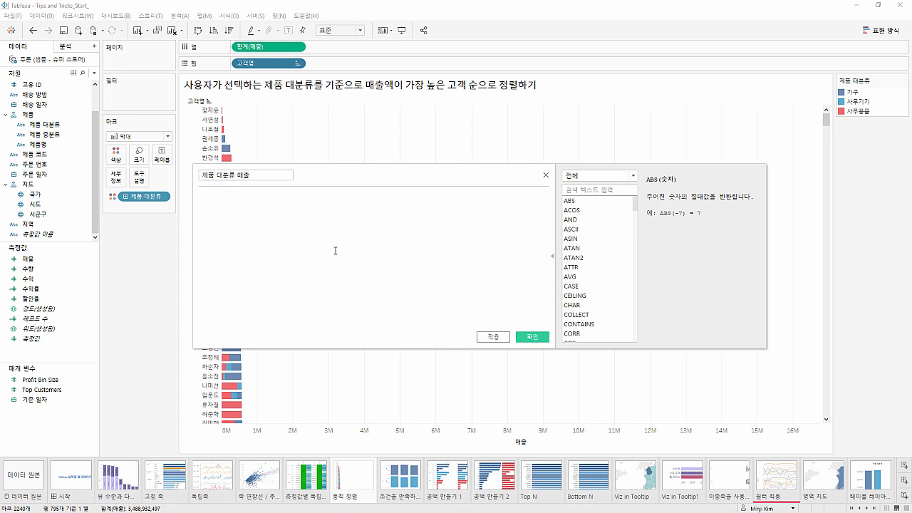
pyautogui.write('ㅑIF 즈')
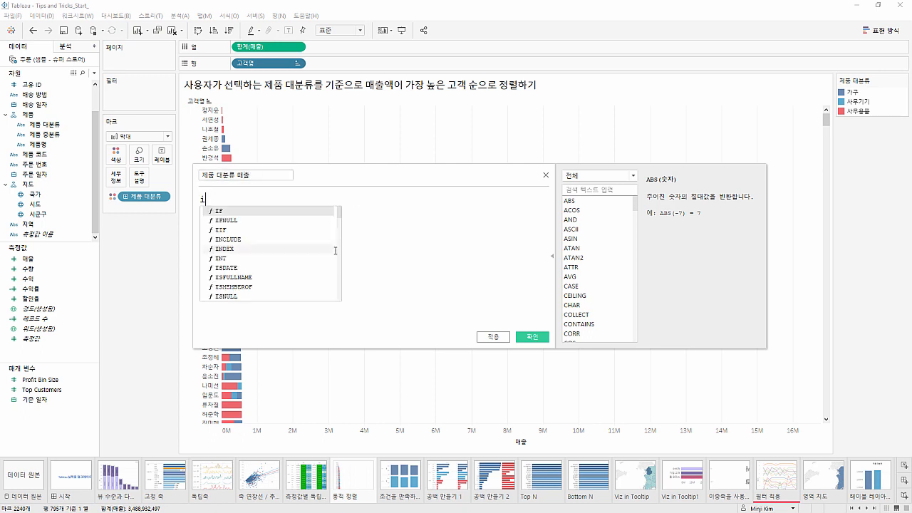
pyautogui.press('BackSpace')
pyautogui.write('ㅔ')
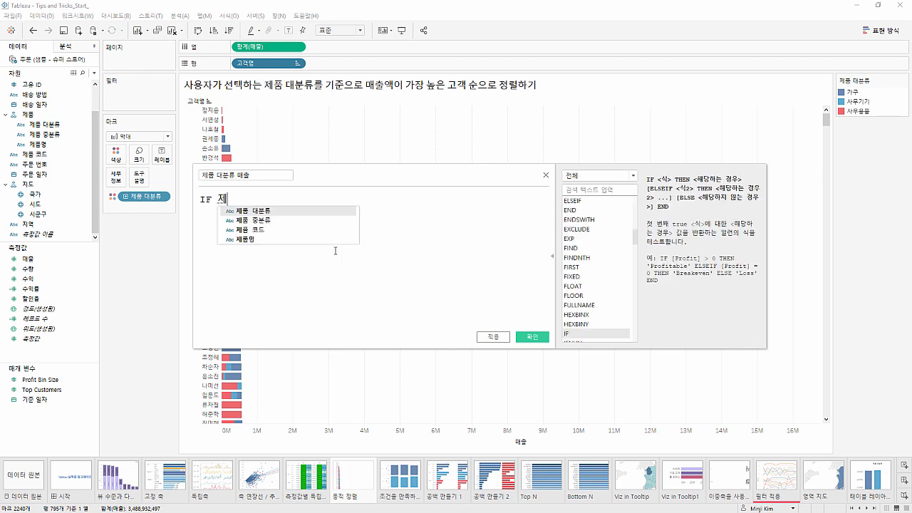
pyautogui.press('Return')
pyautogui.write('= ')
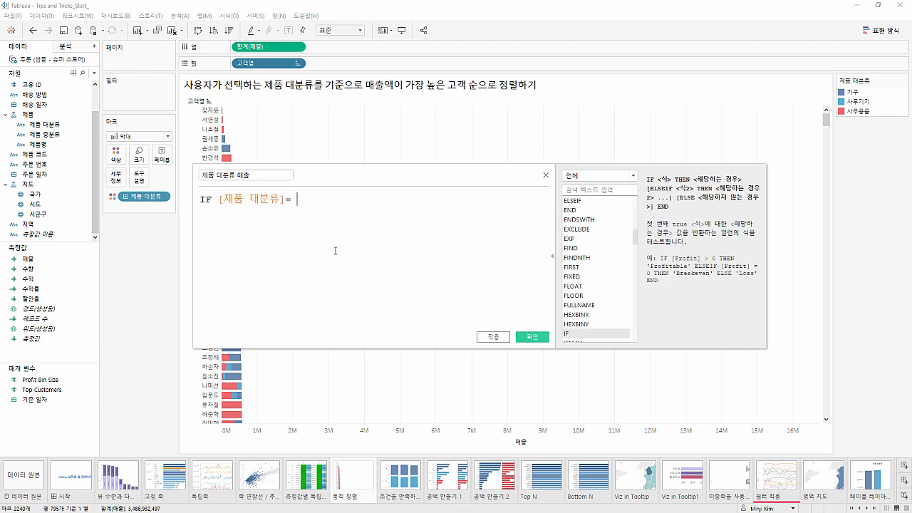
pyautogui.write('"사뭉')
pyautogui.write('용품"')
# Complete the formula on new lines with THEN [매출] and END
pyautogui.press('Return')
pyautogui.write('t')
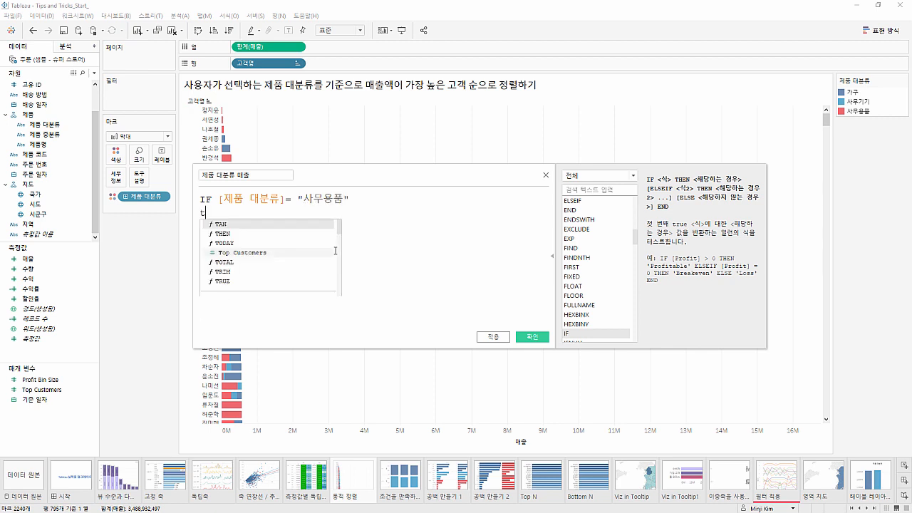
pyautogui.press('Down')
pyautogui.press('Return')
pyautogui.write('매출')
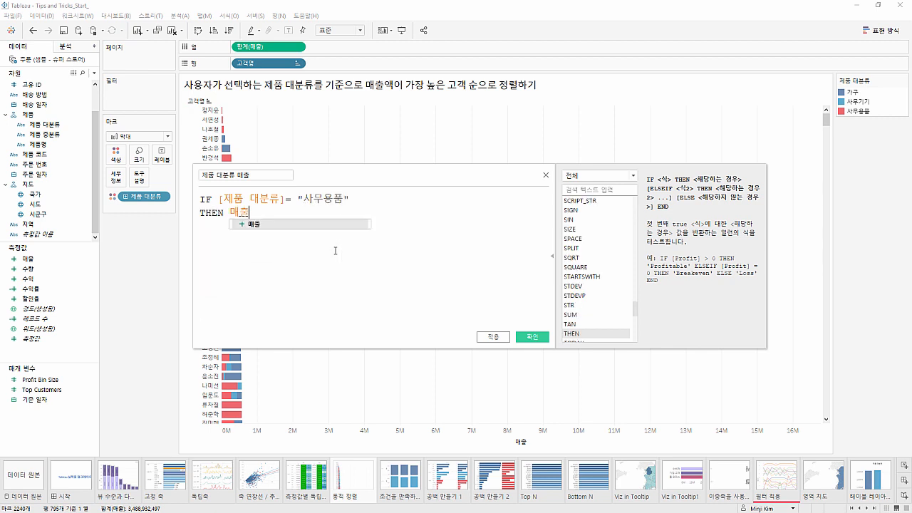
pyautogui.press('Return')
pyautogui.press('Return')
pyautogui.write('en')
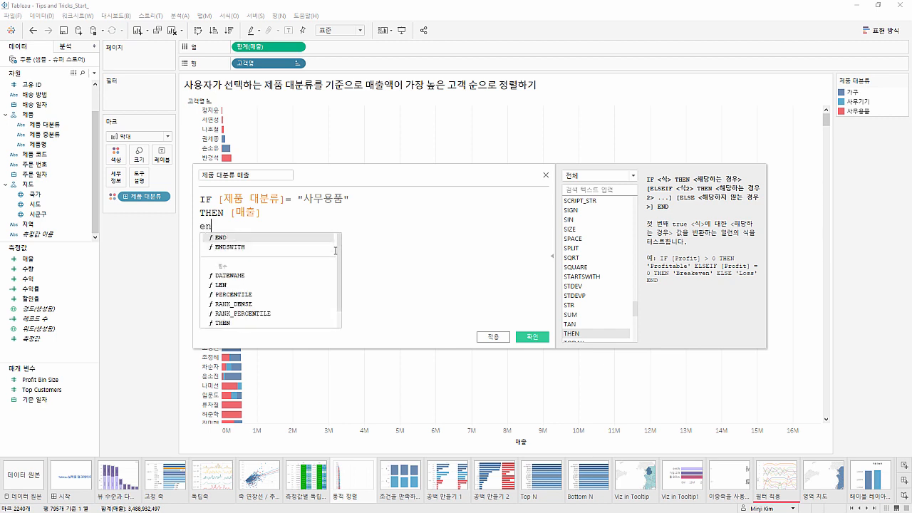
pyautogui.press('Return')
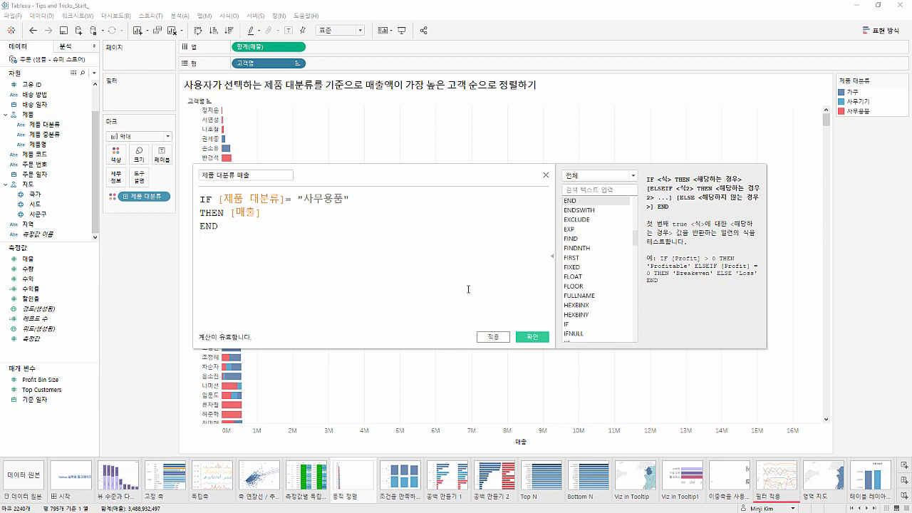
# Save the calculated field and sort 고객명 in descending order by the sum of 제품 대분류 매출
pyautogui.click(527, 337)
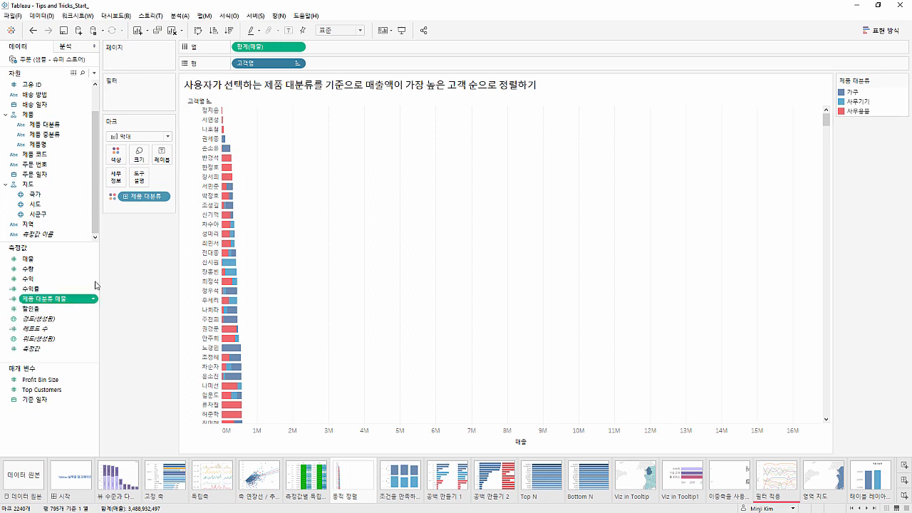
pyautogui.rightClick(271, 63)
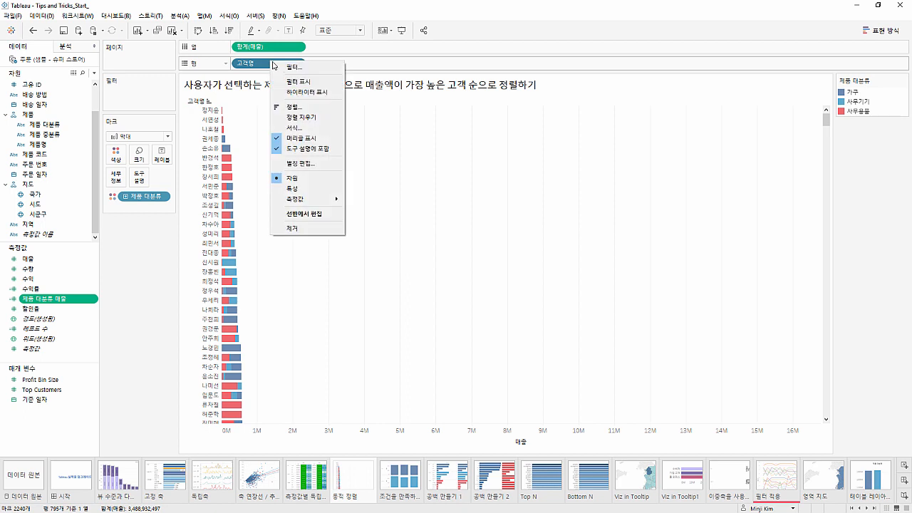
pyautogui.click(288, 111)
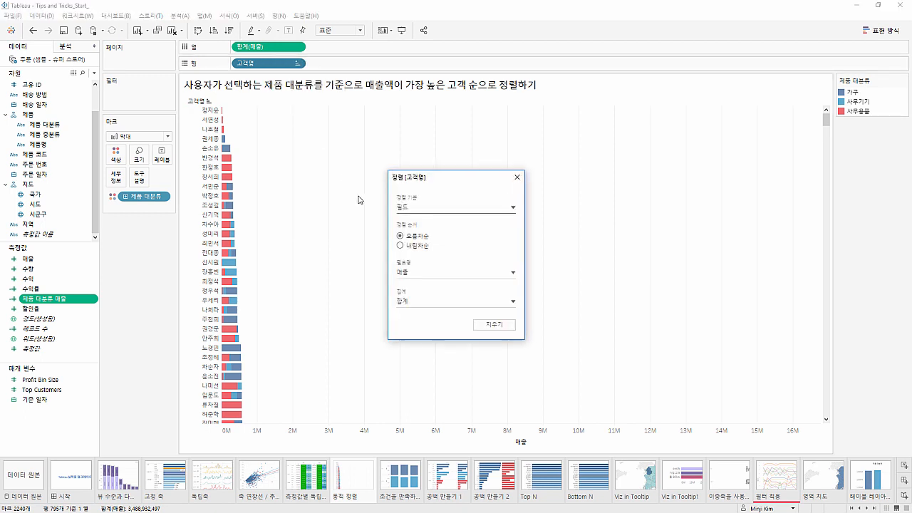
pyautogui.click(414, 274)
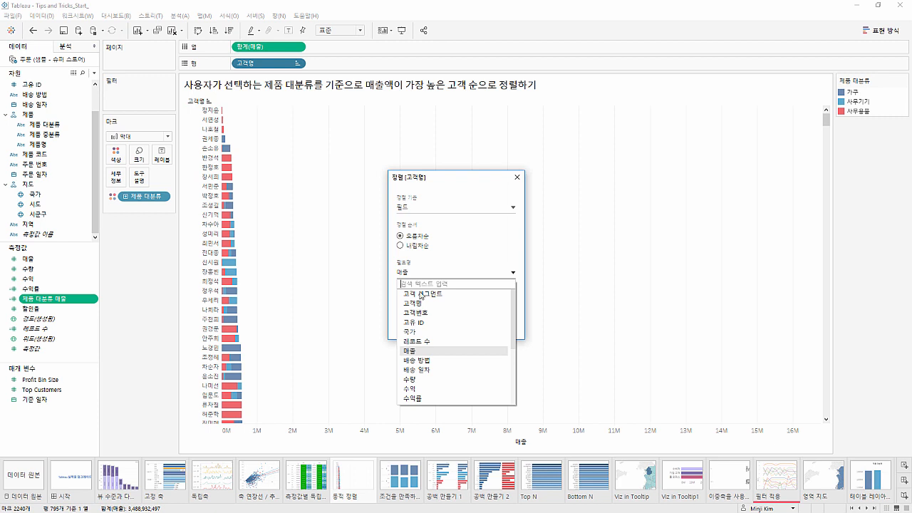
pyautogui.scroll(-4, 420, 295)
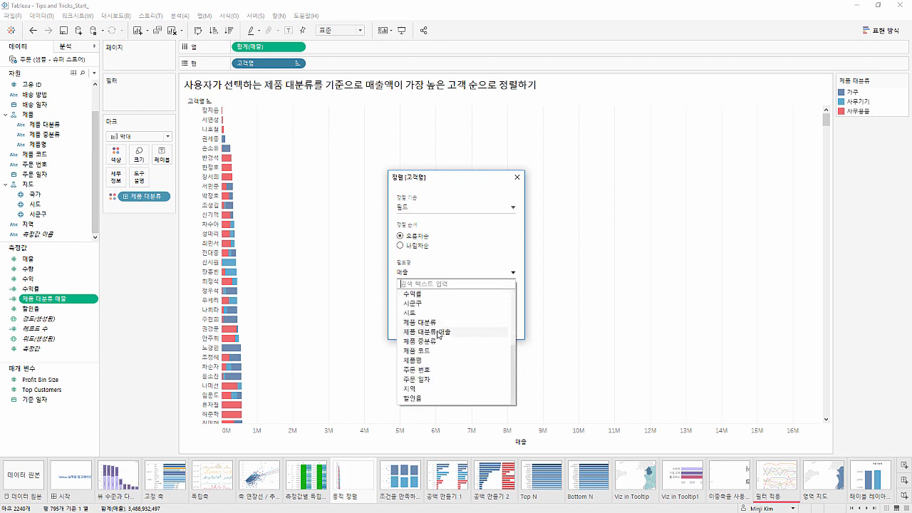
pyautogui.click(439, 332)
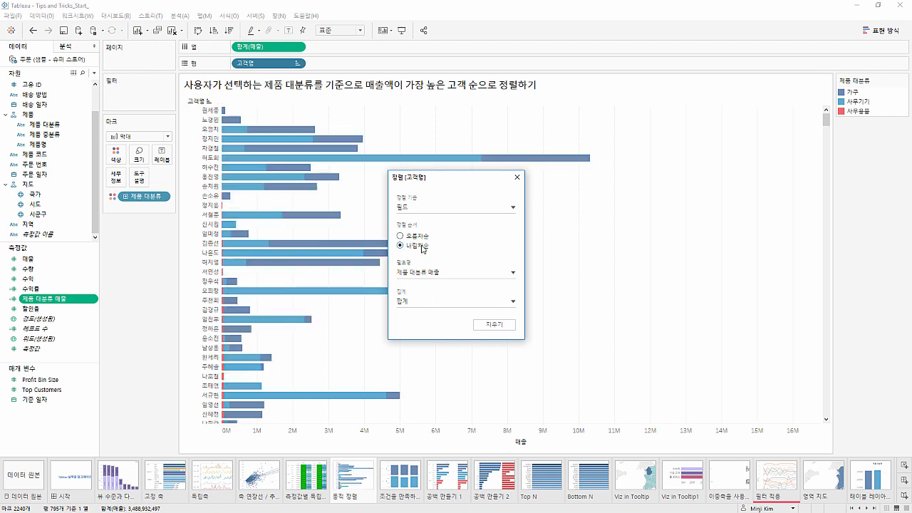
pyautogui.click(517, 177)
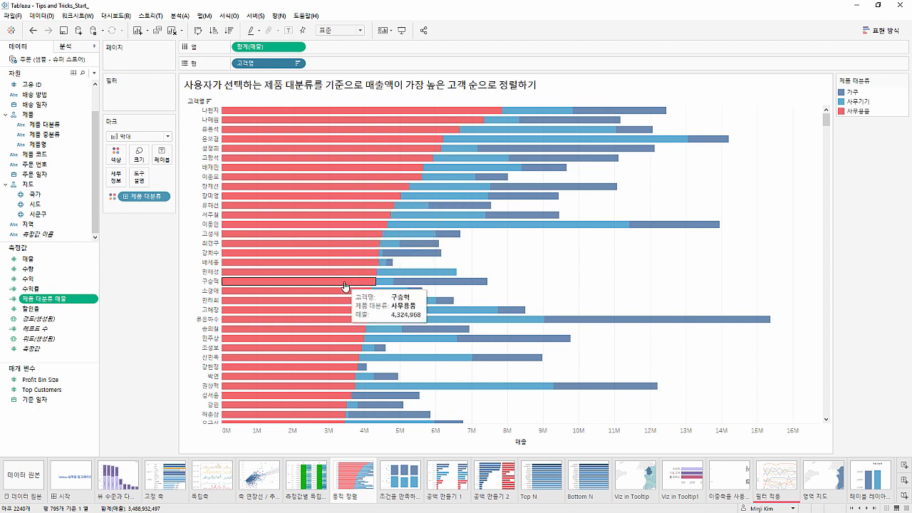
pyautogui.scroll(-1, 345, 286)
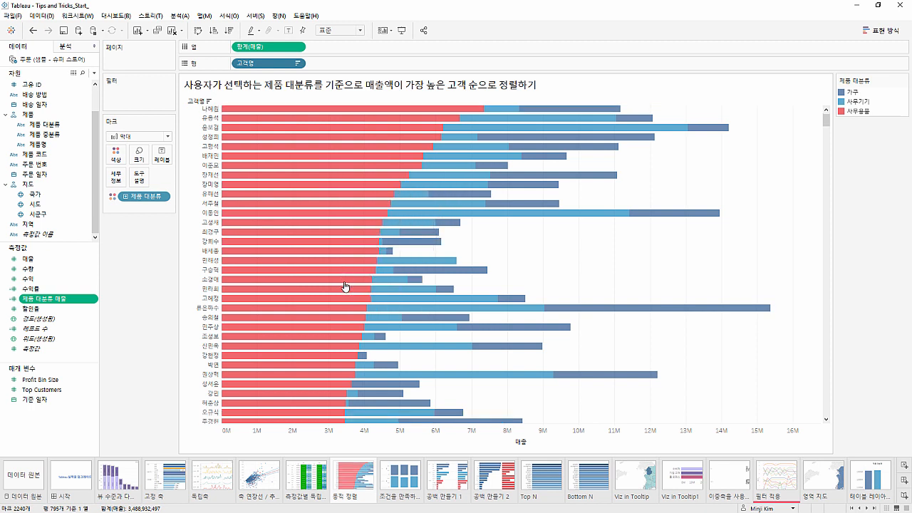
pyautogui.scroll(1, 345, 286)
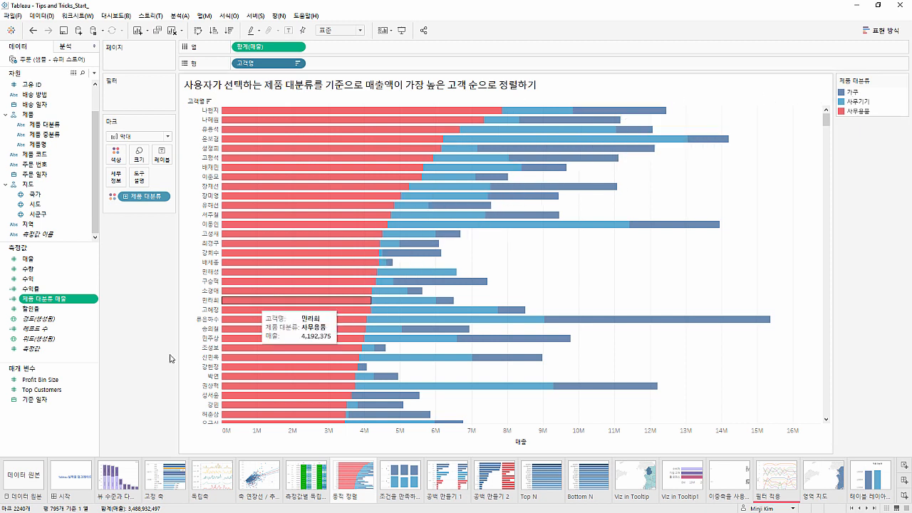
# Create a parameter named 제품 대분류 선택 with data type 문자열 and allowable values set to 목록
pyautogui.rightClick(76, 411)
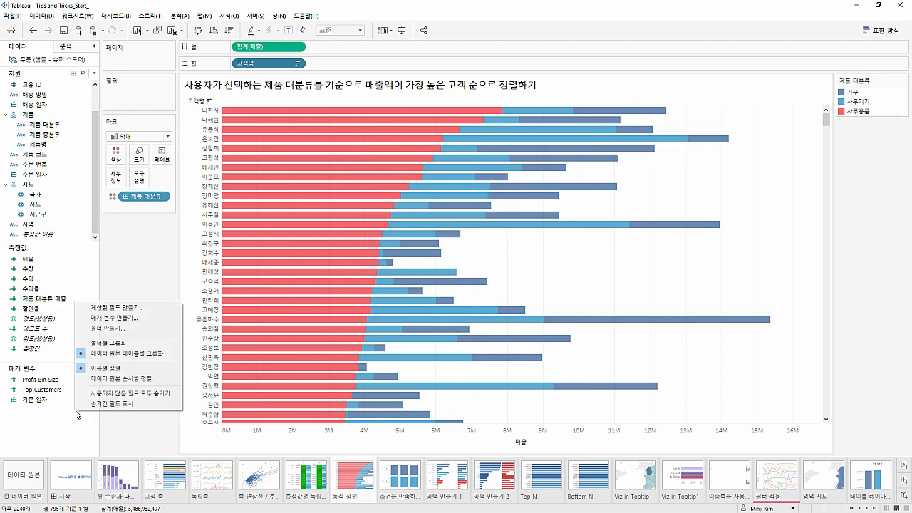
pyautogui.click(114, 318)
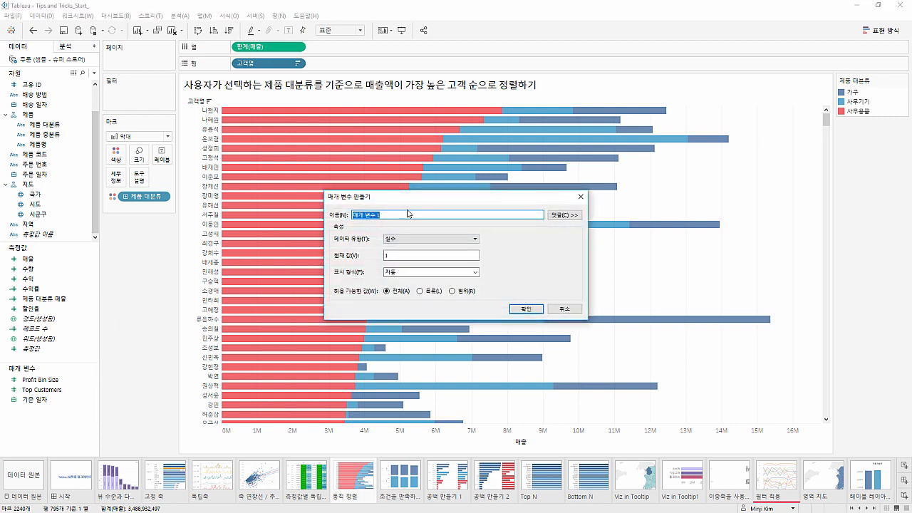
pyautogui.write('wo')
pyautogui.write('품 대분류')
pyautogui.write(' 선택')
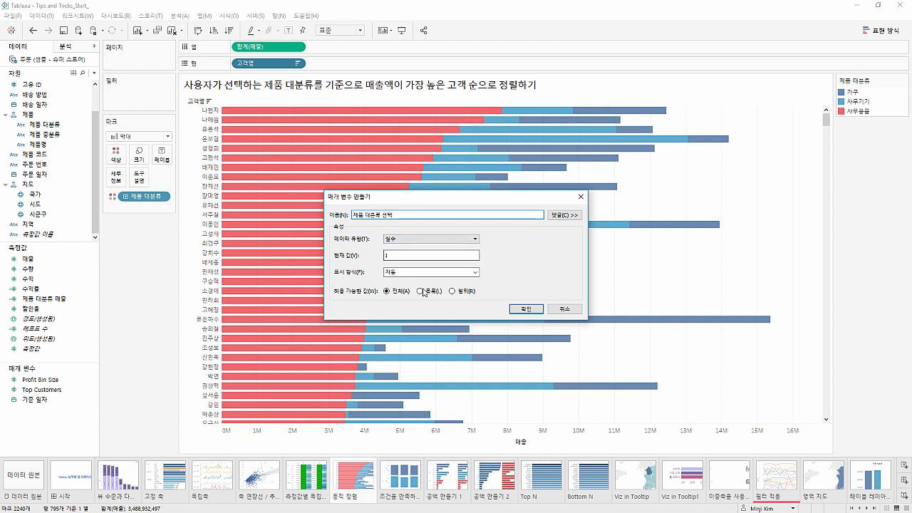
pyautogui.click(434, 246)
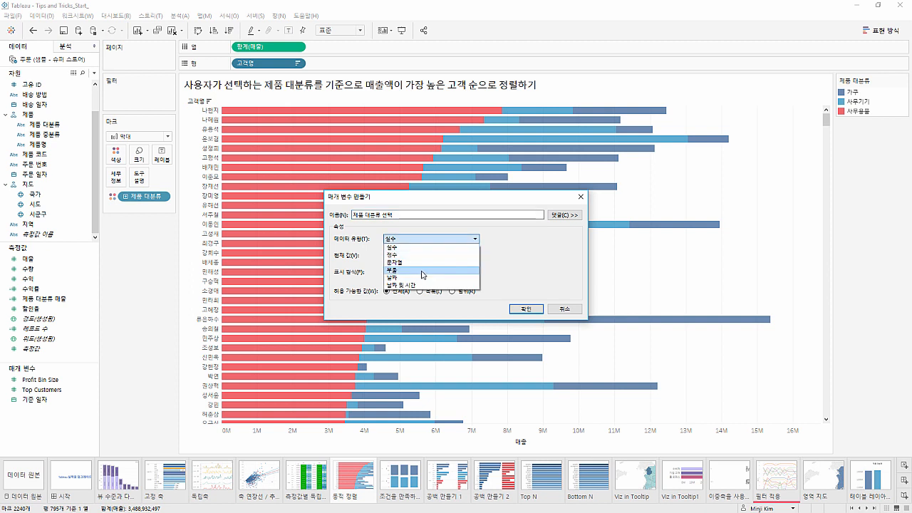
pyautogui.click(424, 270)
pyautogui.click(420, 291)
# Fill the parameter's value list with 가구, 사무기기 and 사무용품, and show its control on the worksheet
pyautogui.click(370, 328)
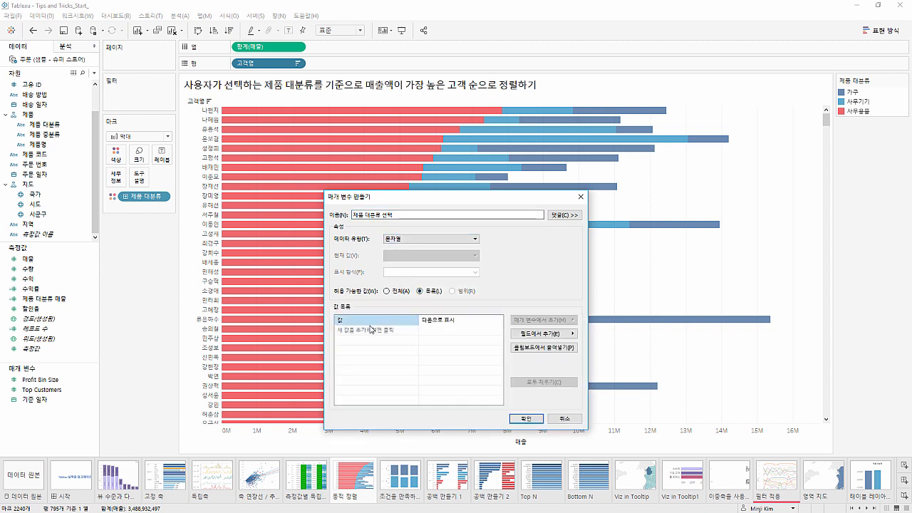
pyautogui.write('가구')
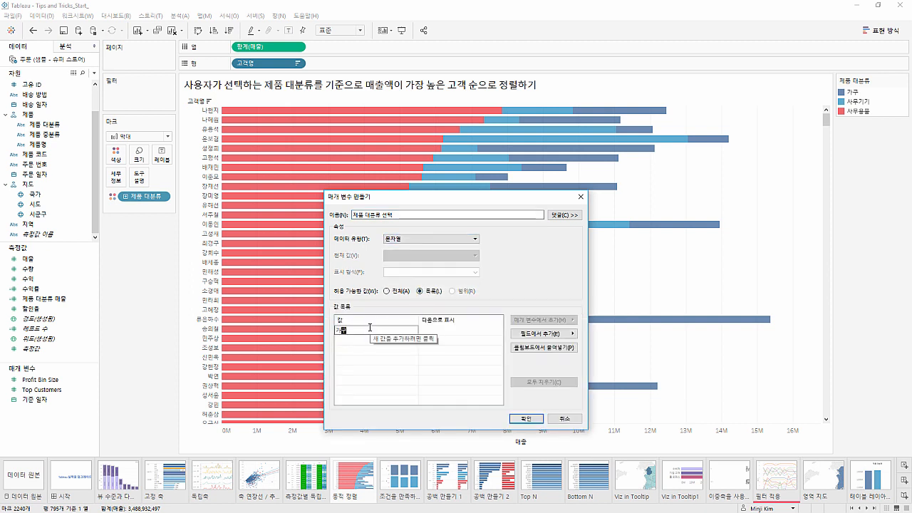
pyautogui.press('Return')
pyautogui.write('사무기기')
pyautogui.press('Return')
pyautogui.write('사무용품')
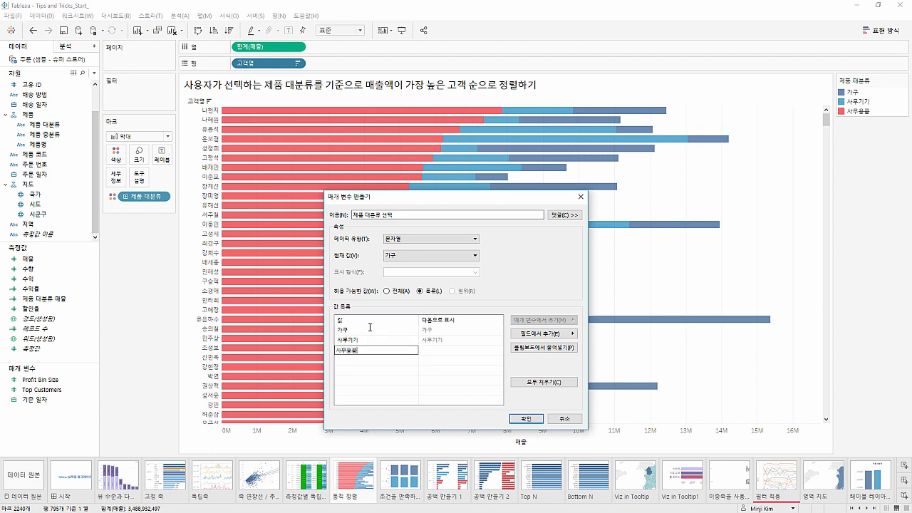
pyautogui.press('Return')
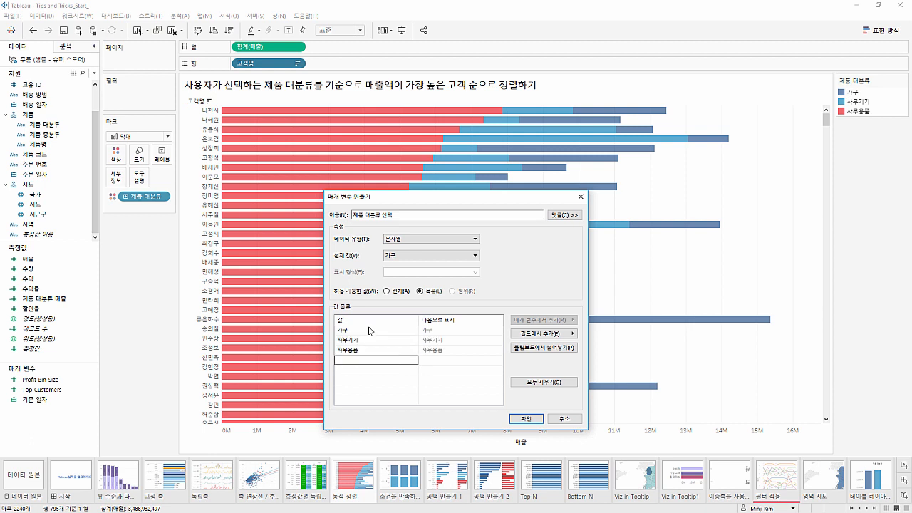
pyautogui.click(525, 418)
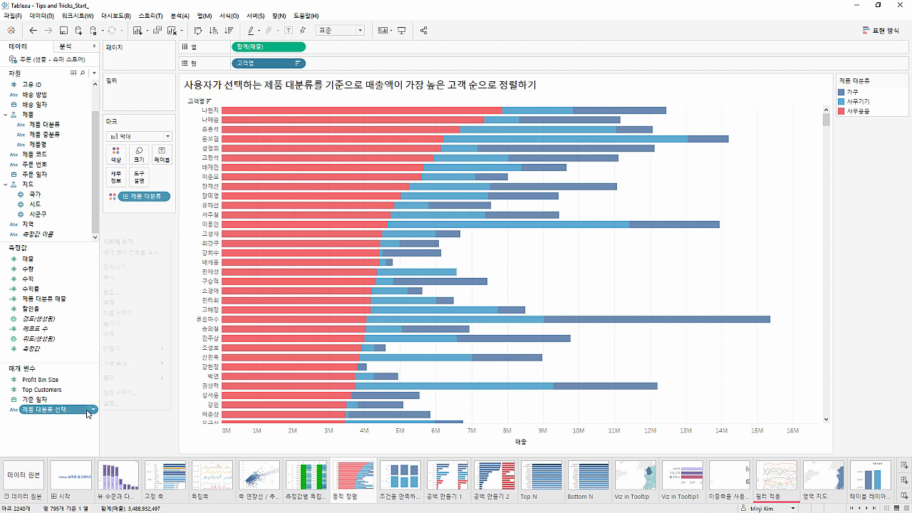
pyautogui.click(93, 410)
pyautogui.click(122, 257)
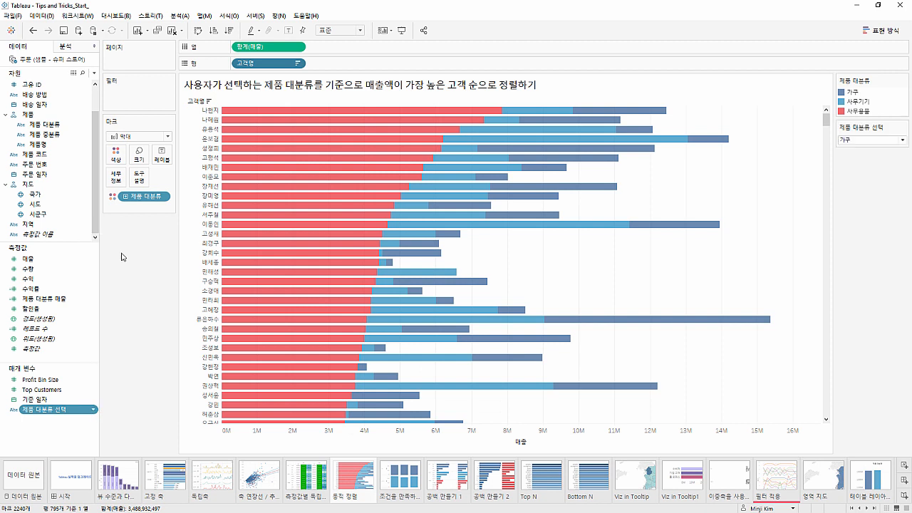
# In the 제품 대분류 매출 formula, replace "사무용품" with the [제품 대분류 선택] parameter and save the calculation
pyautogui.rightClick(68, 299)
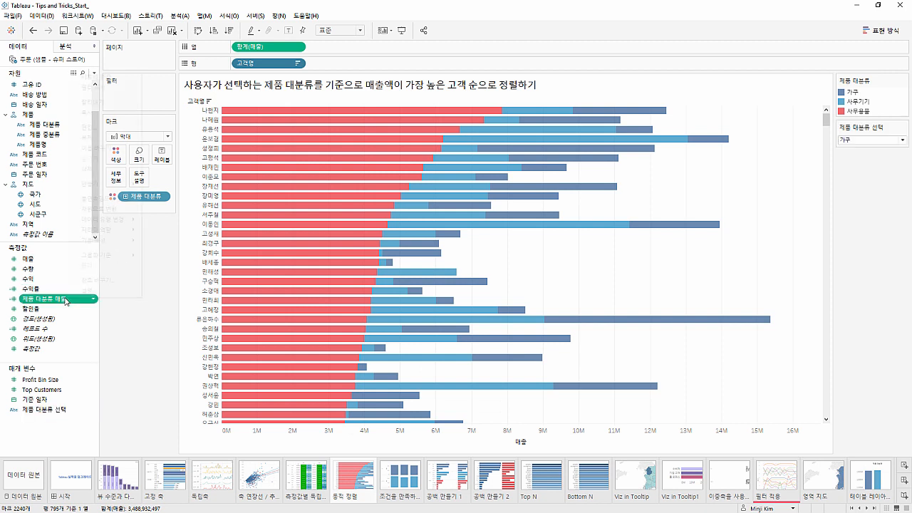
pyautogui.click(89, 127)
pyautogui.scroll(3, 282, 211)
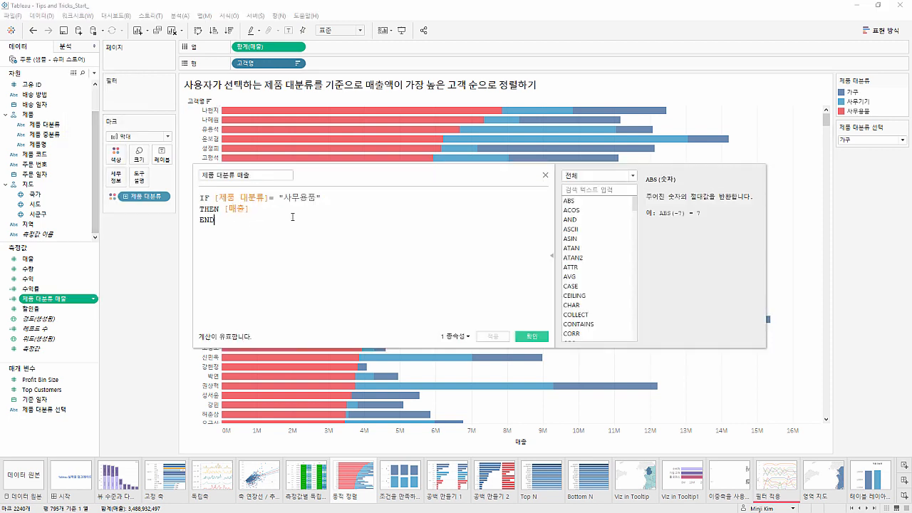
pyautogui.moveTo(298, 199); pyautogui.dragTo(367, 200)
pyautogui.press('BackSpace')
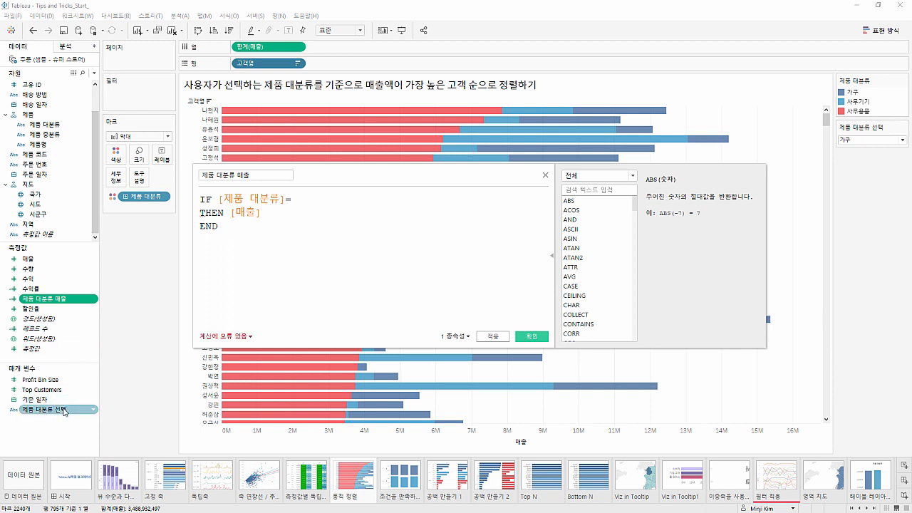
pyautogui.moveTo(50, 410); pyautogui.dragTo(344, 208)
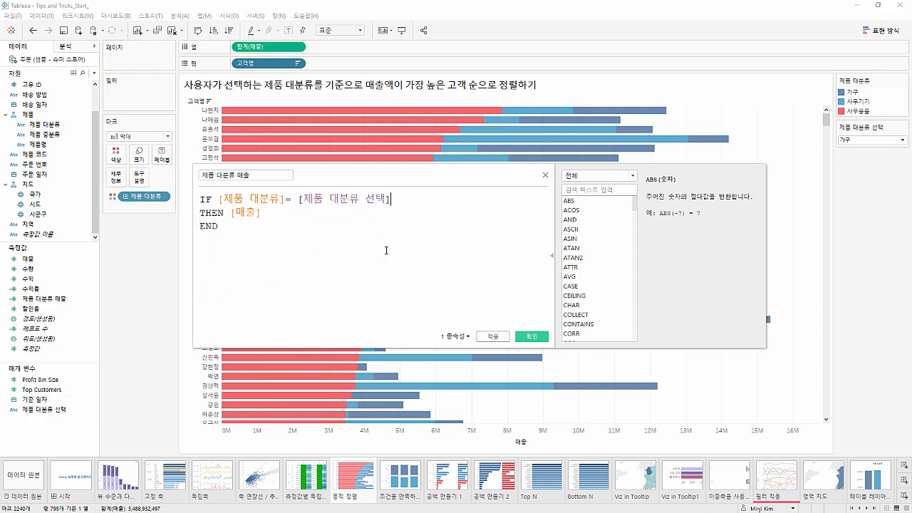
pyautogui.click(528, 336)
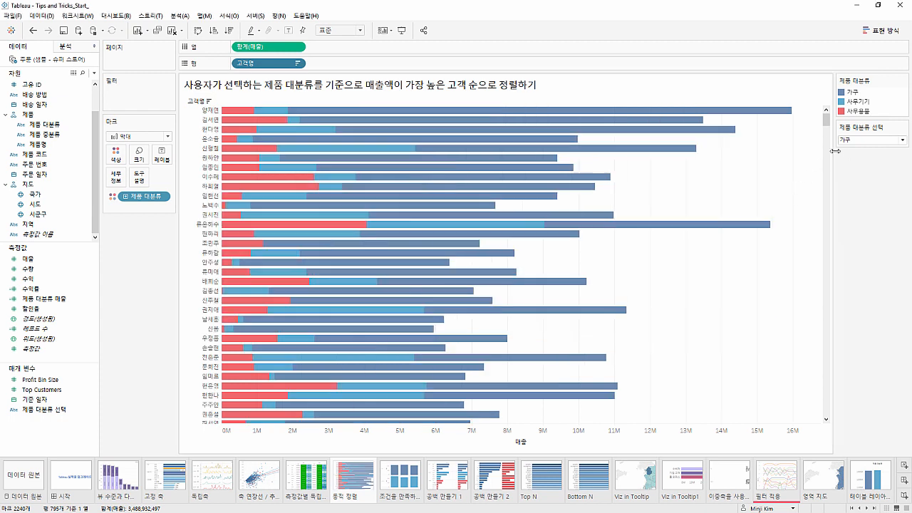
# Test the dynamic sorting by switching the 제품 대분류 선택 parameter to 사무용품 and back to 가구
pyautogui.click(856, 141)
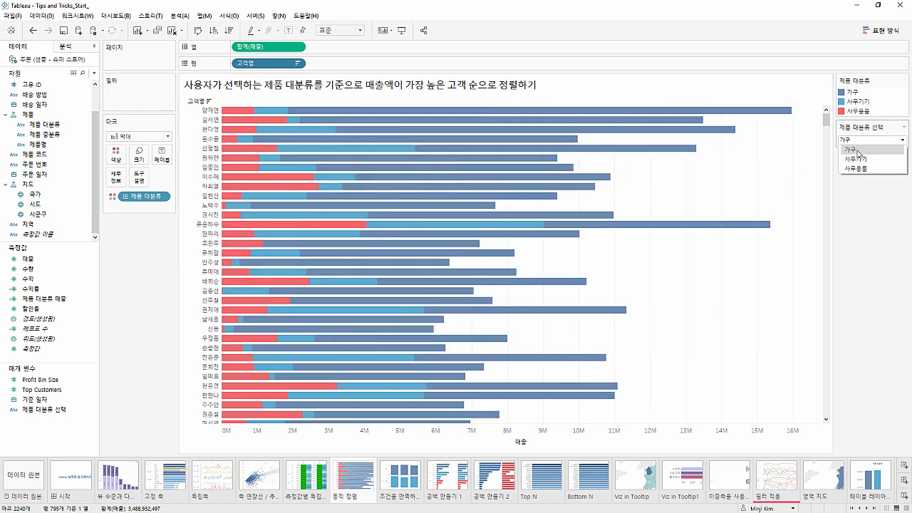
pyautogui.click(857, 159)
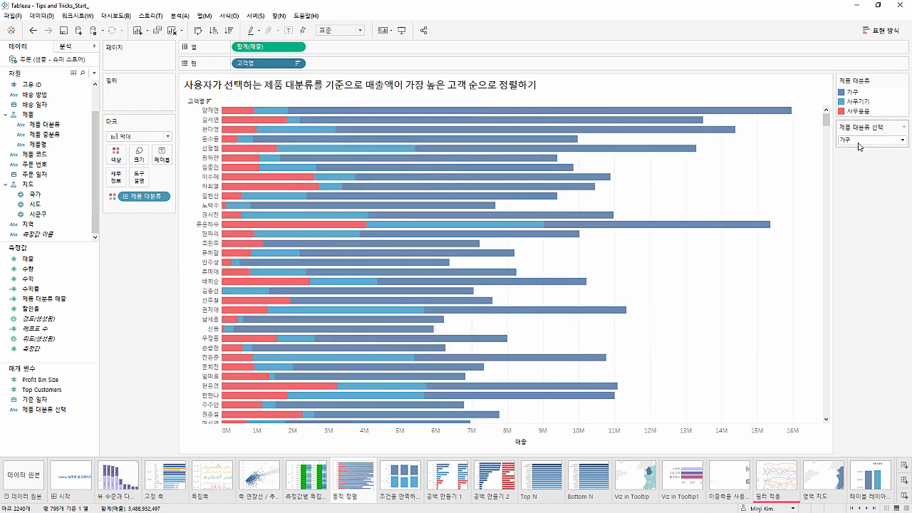
pyautogui.click(860, 141)
pyautogui.click(862, 170)
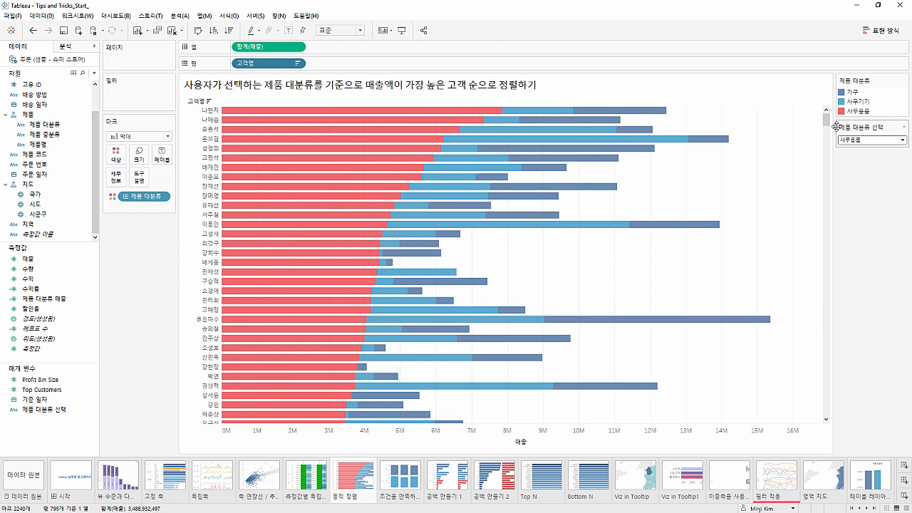
pyautogui.click(860, 144)
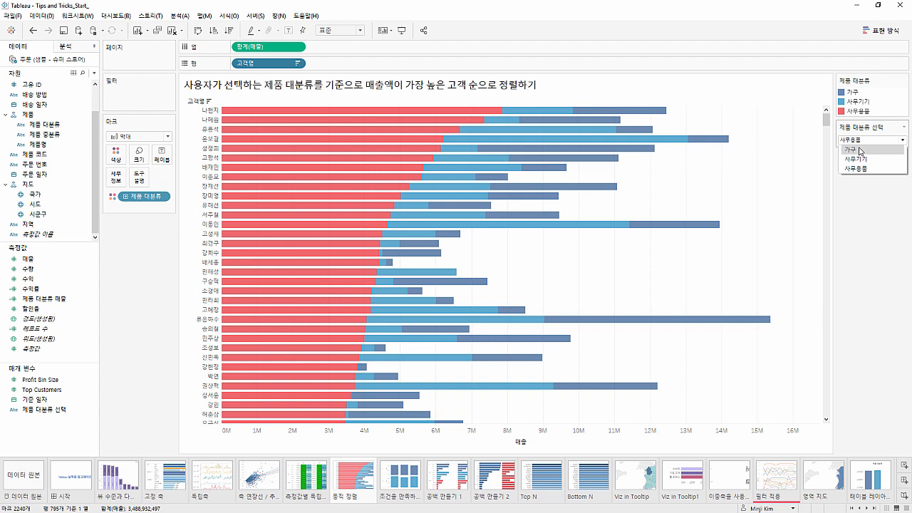
pyautogui.click(861, 150)
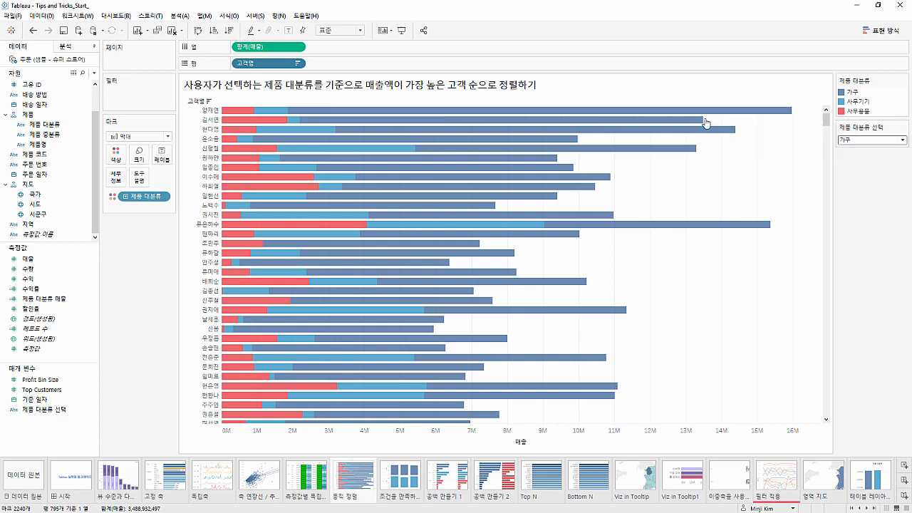
# Move 가구 to the end of the 제품 대분류 color legend and clear its highlight
pyautogui.moveTo(693, 132)
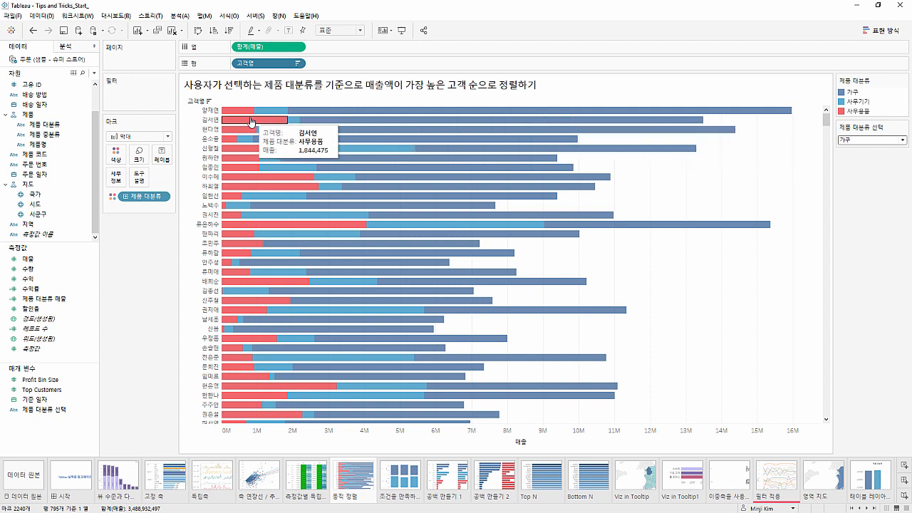
pyautogui.moveTo(317, 117)
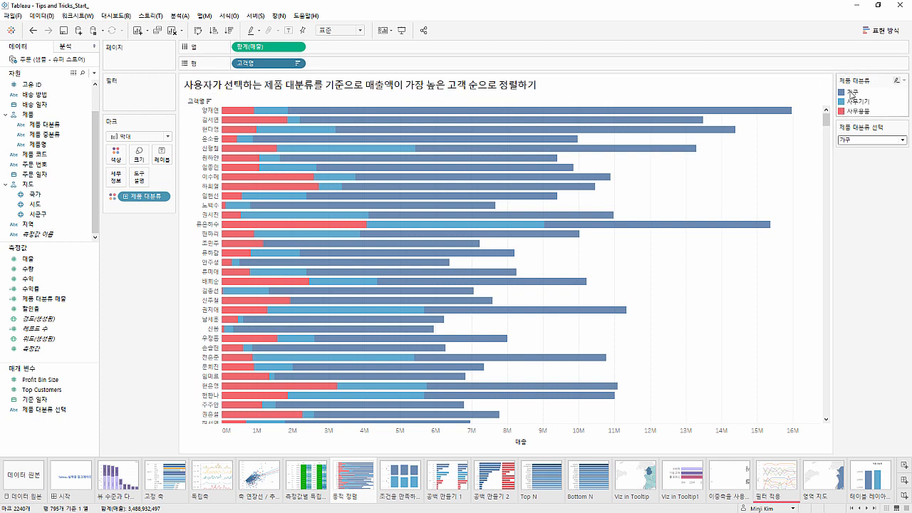
pyautogui.moveTo(851, 93); pyautogui.dragTo(863, 116)
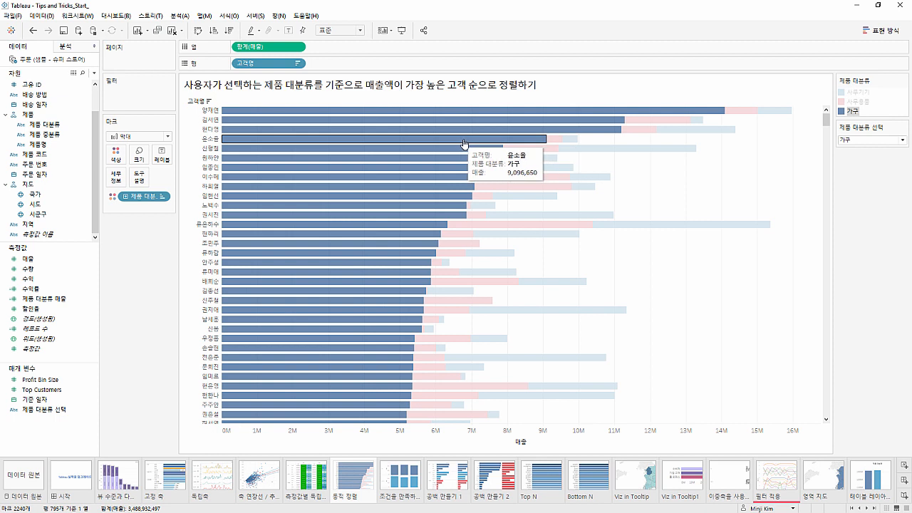
pyautogui.click(842, 156)
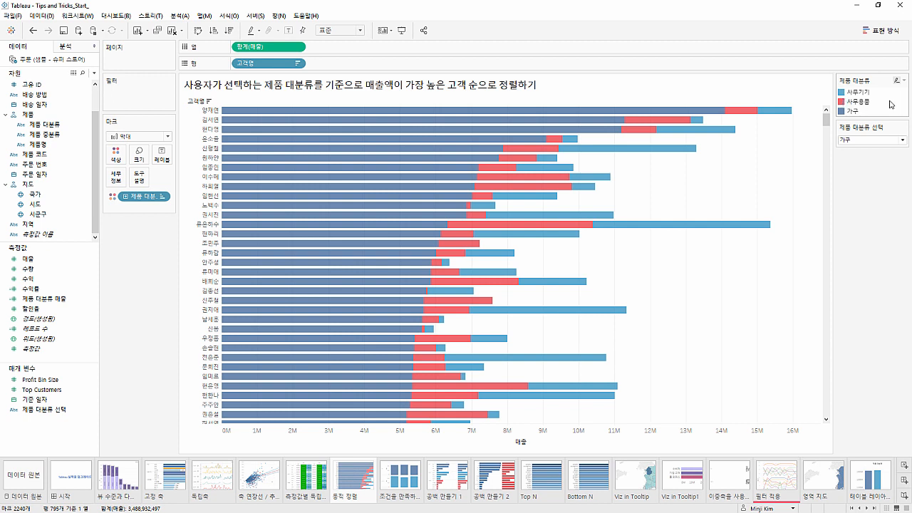
# Sort the 제품 대분류 color legend by field, in ascending order of the sum of 제품 대분류 매출
pyautogui.click(904, 81)
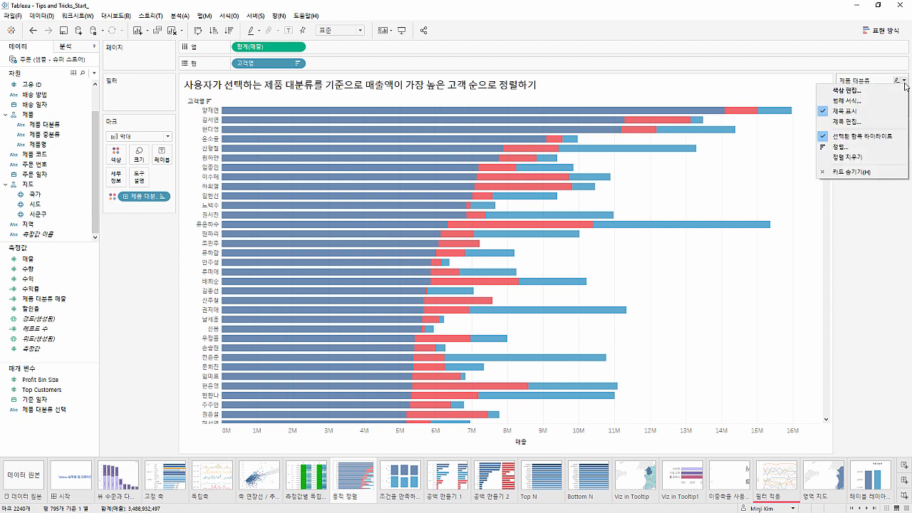
pyautogui.click(859, 147)
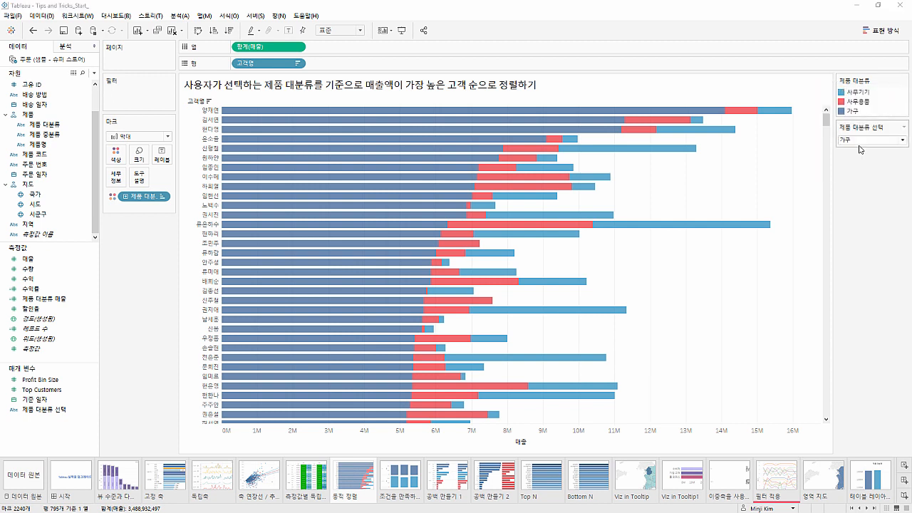
pyautogui.click(492, 221)
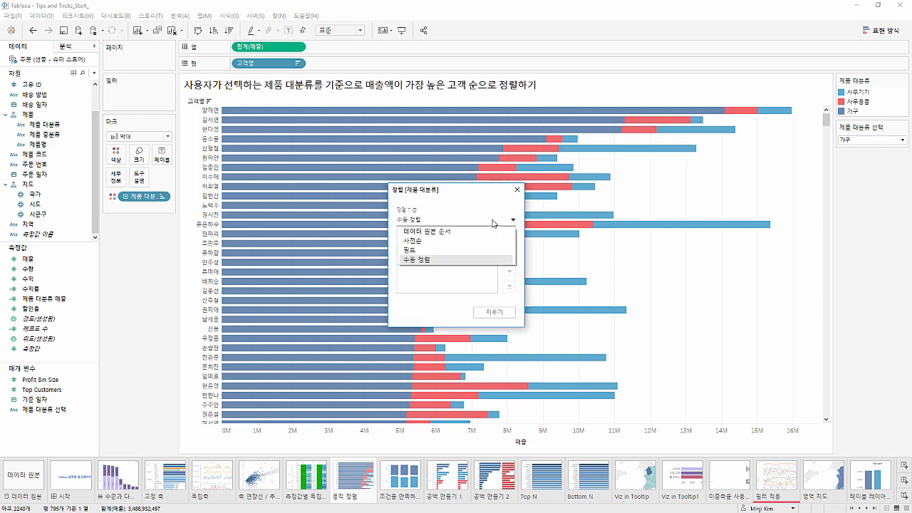
pyautogui.click(460, 250)
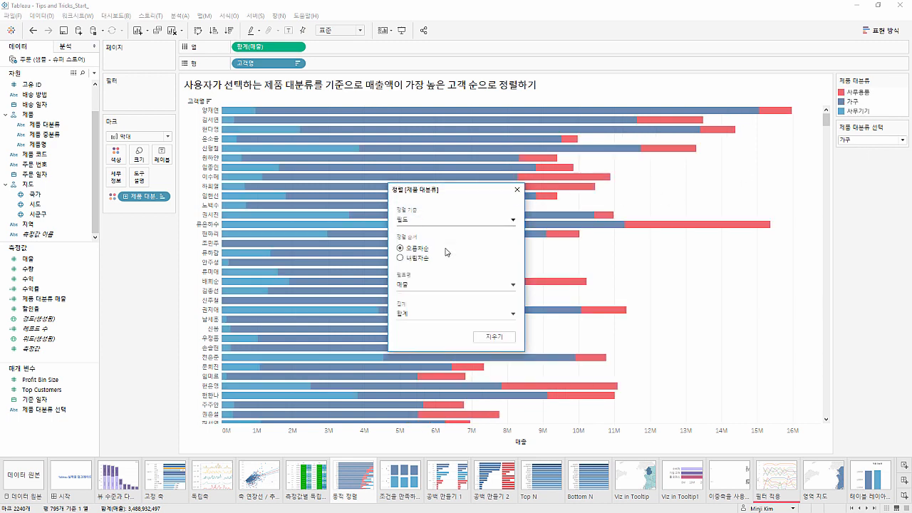
pyautogui.click(433, 286)
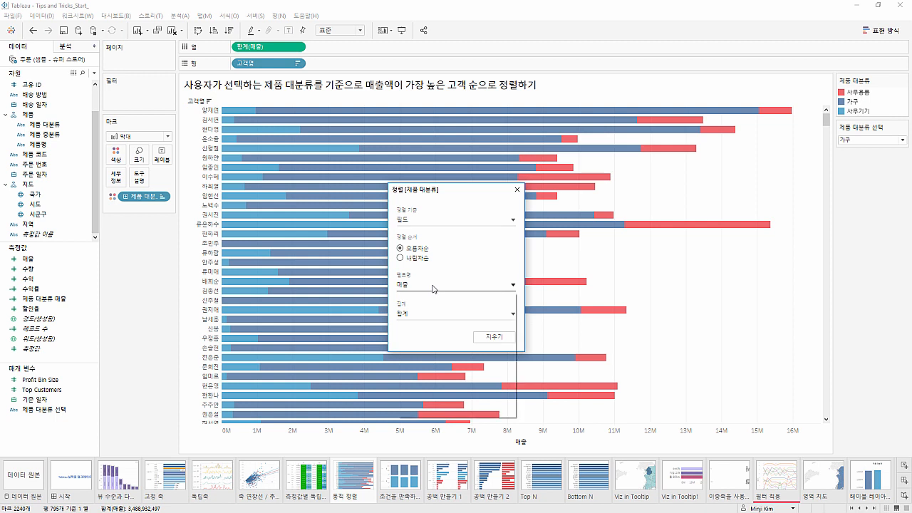
pyautogui.scroll(-3, 434, 356)
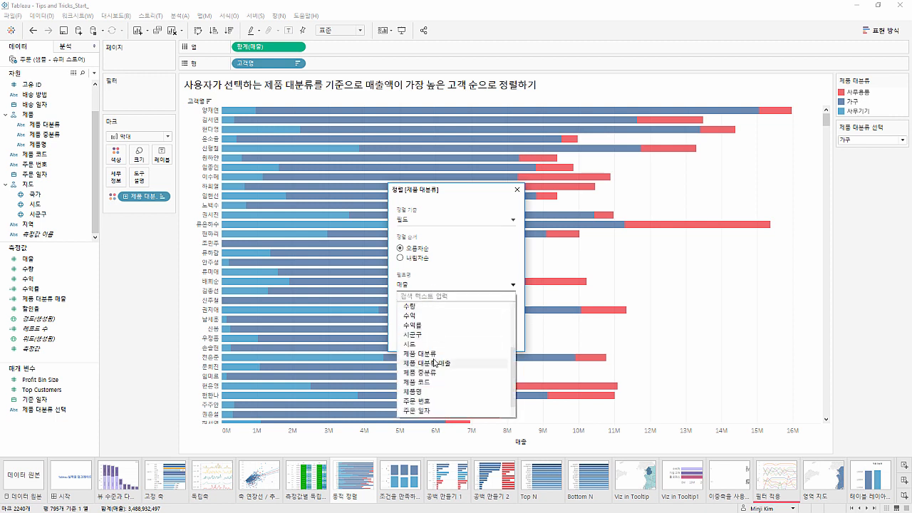
pyautogui.click(433, 364)
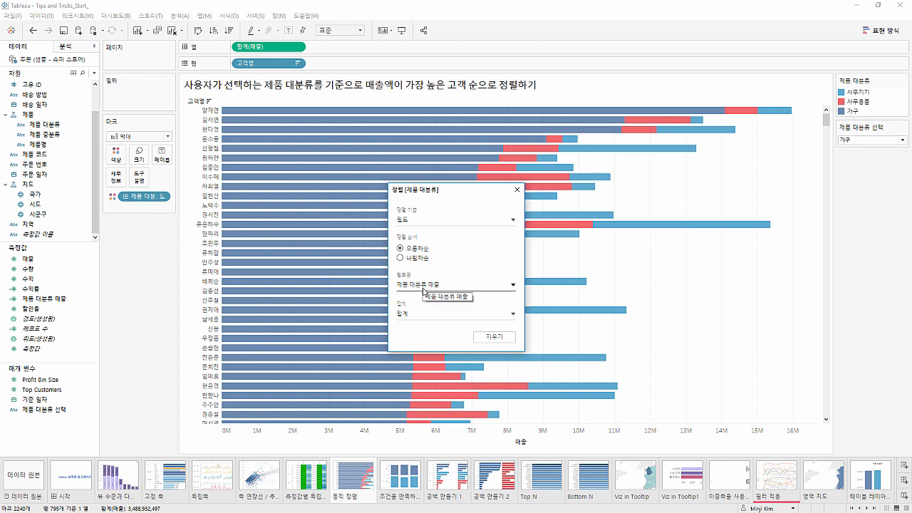
pyautogui.click(517, 190)
# Test the matching color order by switching the 제품 대분류 선택 parameter to 사무기기, 사무용품 and back to 가구
pyautogui.click(850, 141)
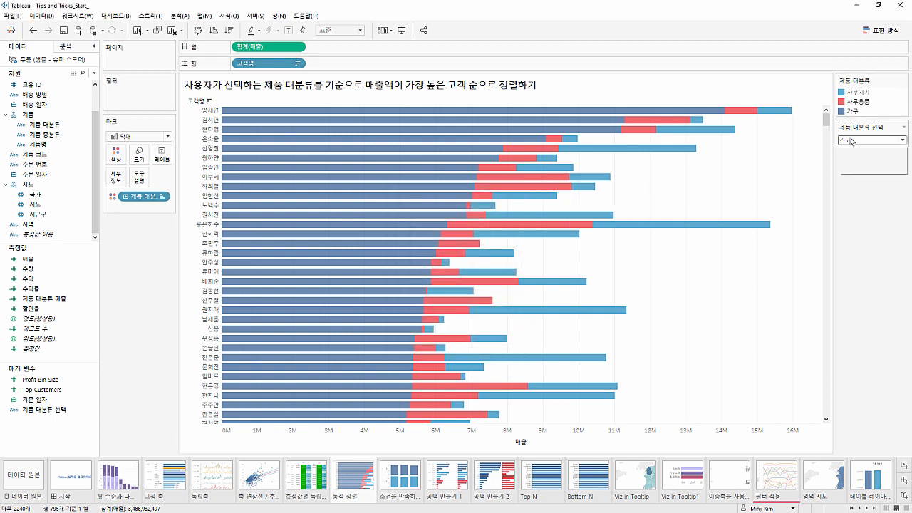
pyautogui.click(853, 159)
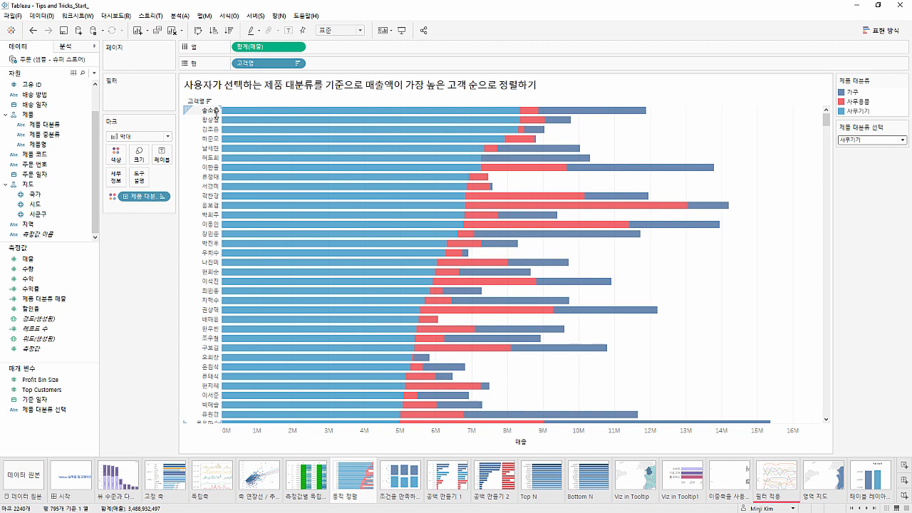
pyautogui.click(852, 141)
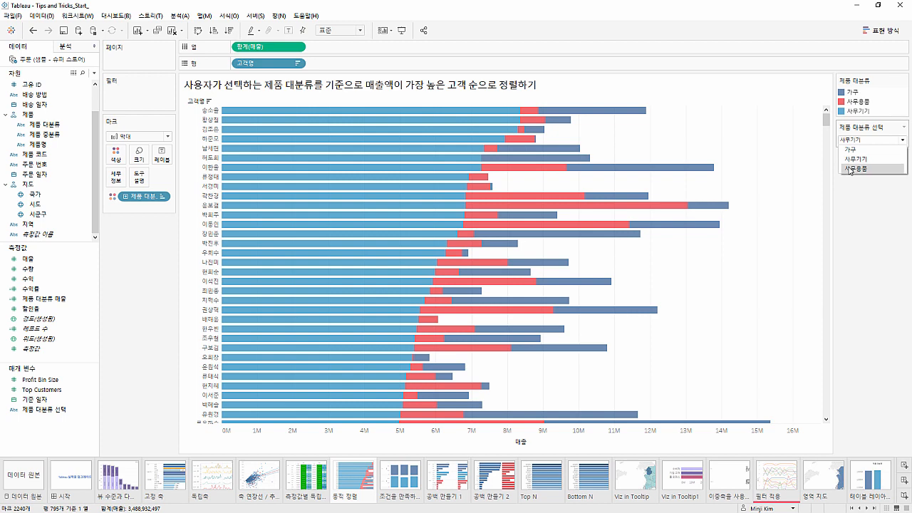
pyautogui.click(851, 171)
pyautogui.click(855, 140)
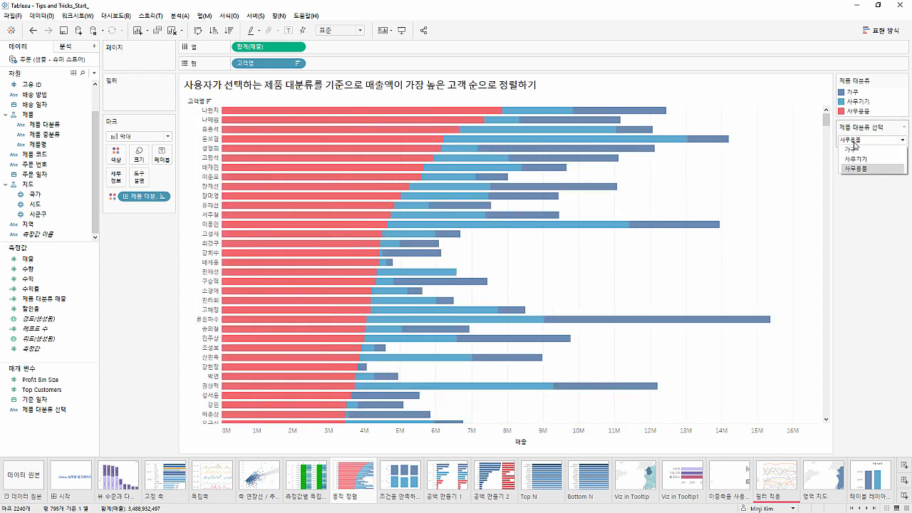
pyautogui.click(855, 151)
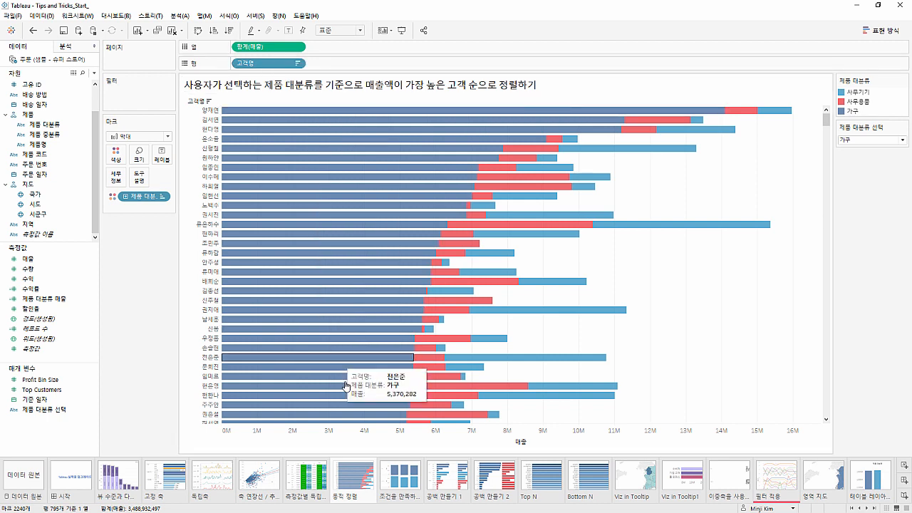
# Open the worksheet about sorting 주문 일자 weekdays to satisfy conditions relative to the 기준 일자
pyautogui.click(386, 472)
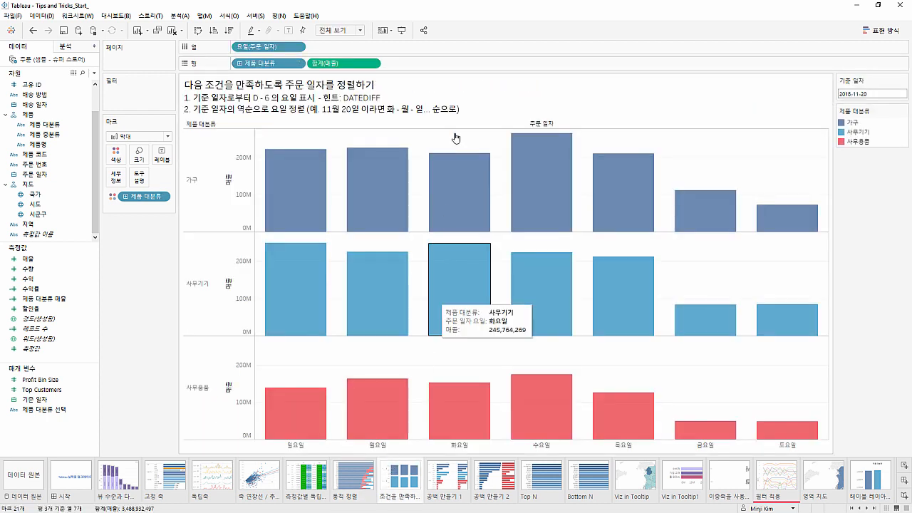
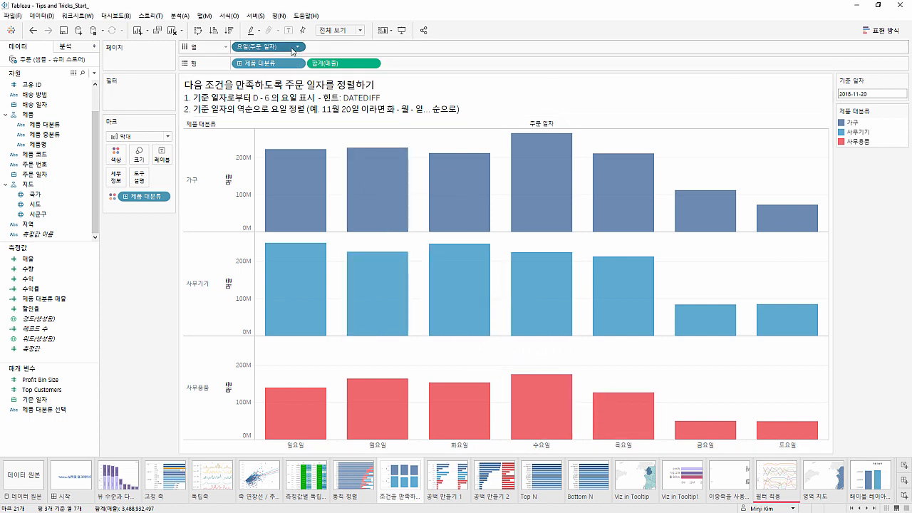
# Examine the options of the 주문 일자 weekday field on columns and the calendar of the 기준 일자 parameter
pyautogui.click(293, 47)
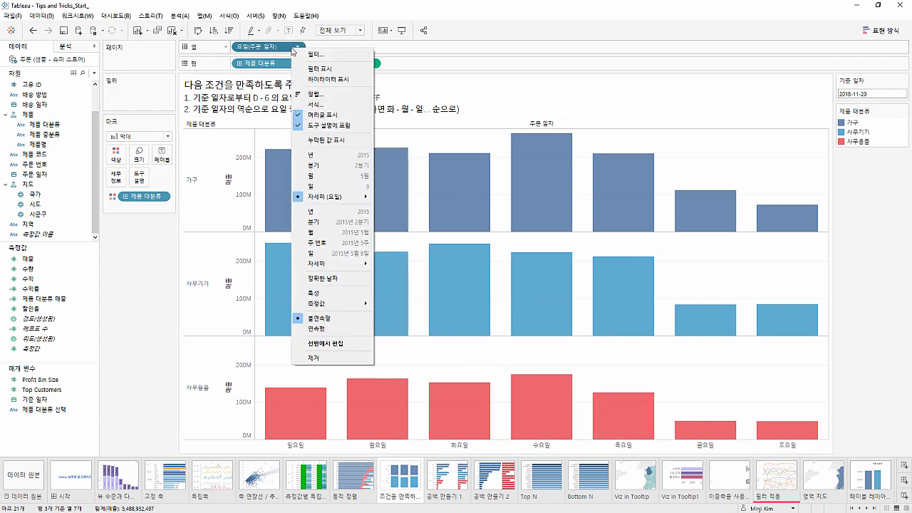
pyautogui.click(387, 130)
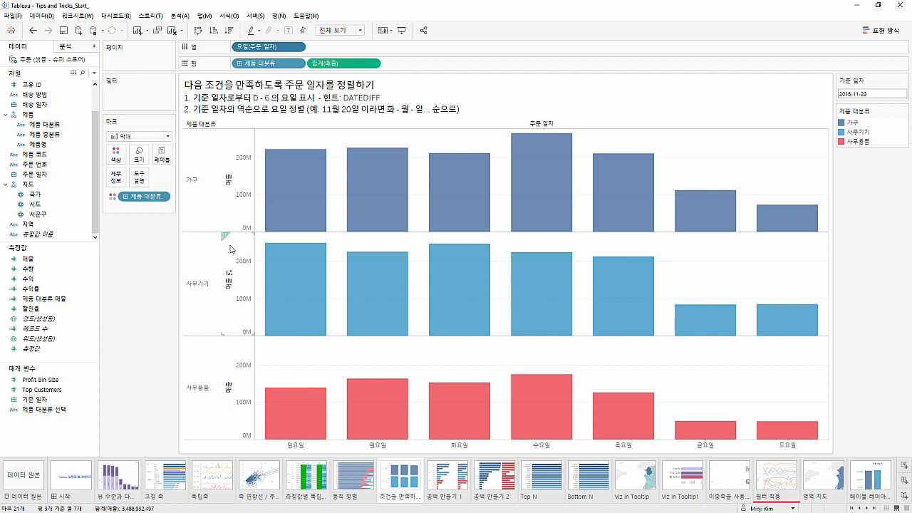
pyautogui.click(856, 91)
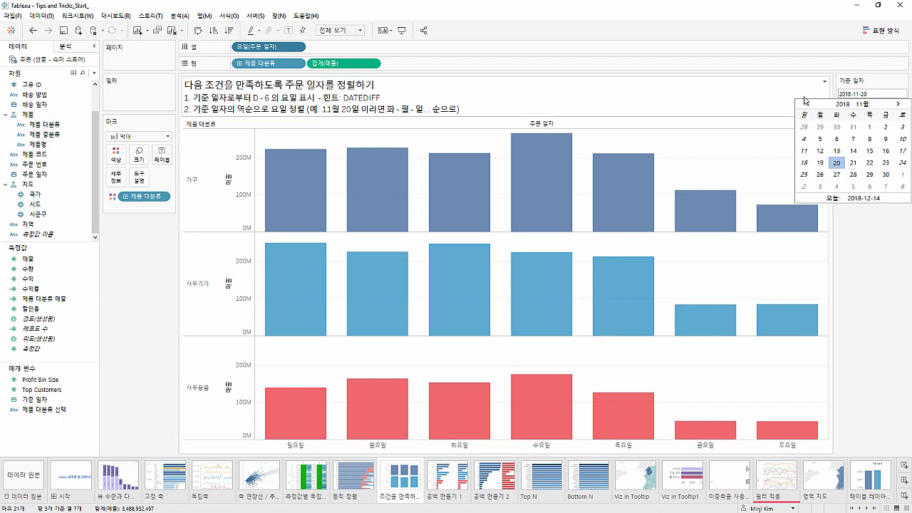
pyautogui.click(760, 141)
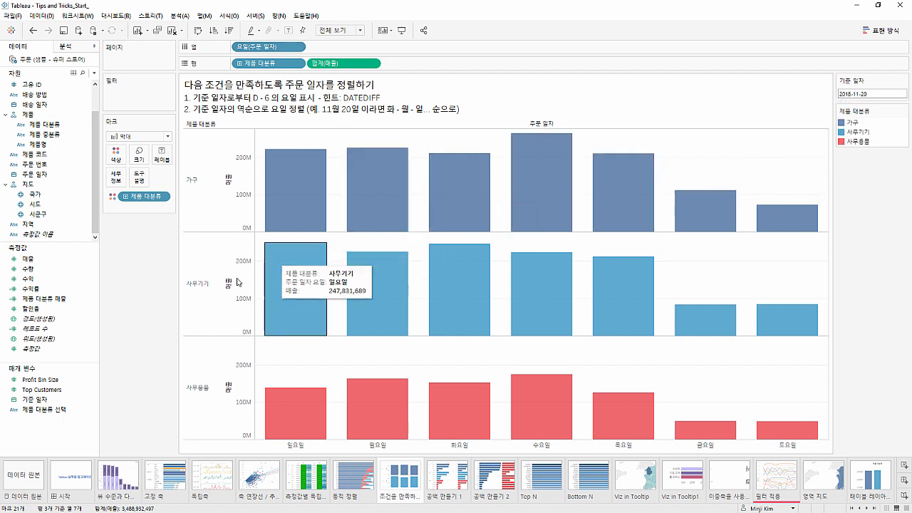
# Review the definition of the 기준 일자 parameter, including its data type and allowable values
pyautogui.click(81, 399)
pyautogui.rightClick(82, 401)
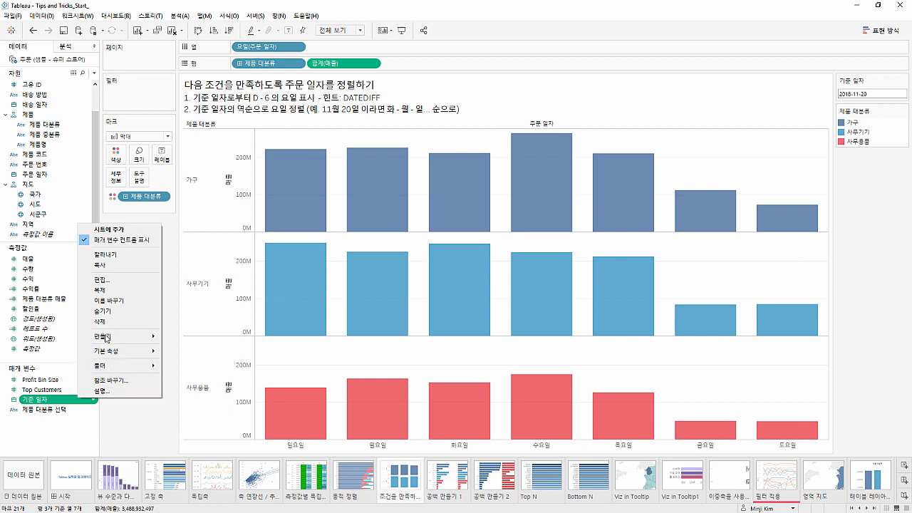
pyautogui.click(102, 279)
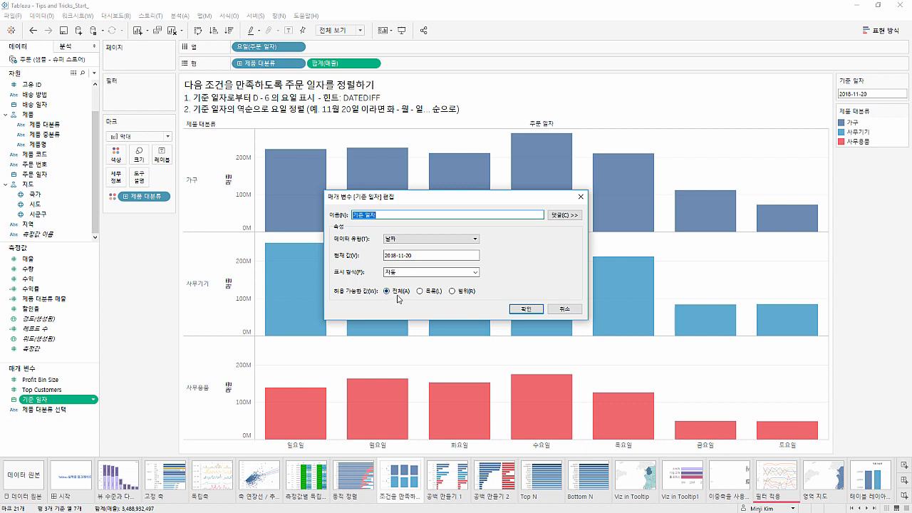
pyautogui.click(527, 311)
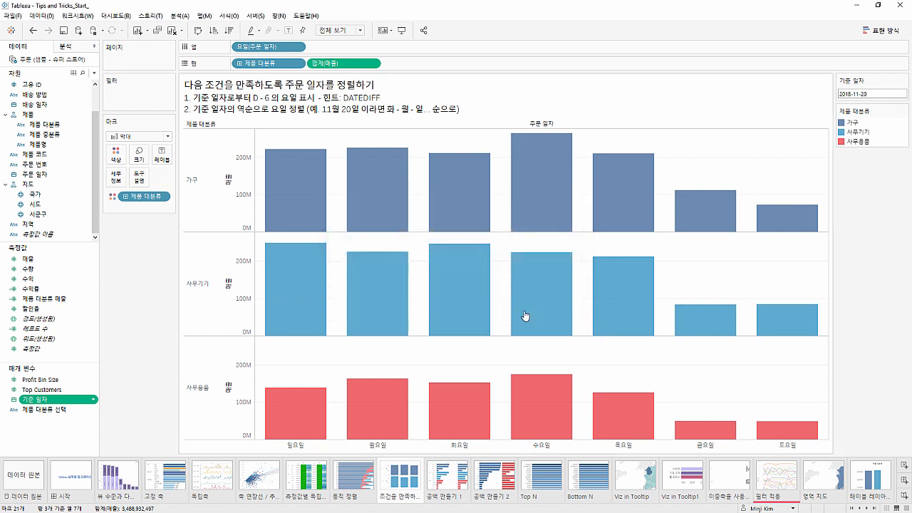
# Create a calculated field named 기준일자로부터 D-6
pyautogui.click(94, 73)
pyautogui.click(97, 83)
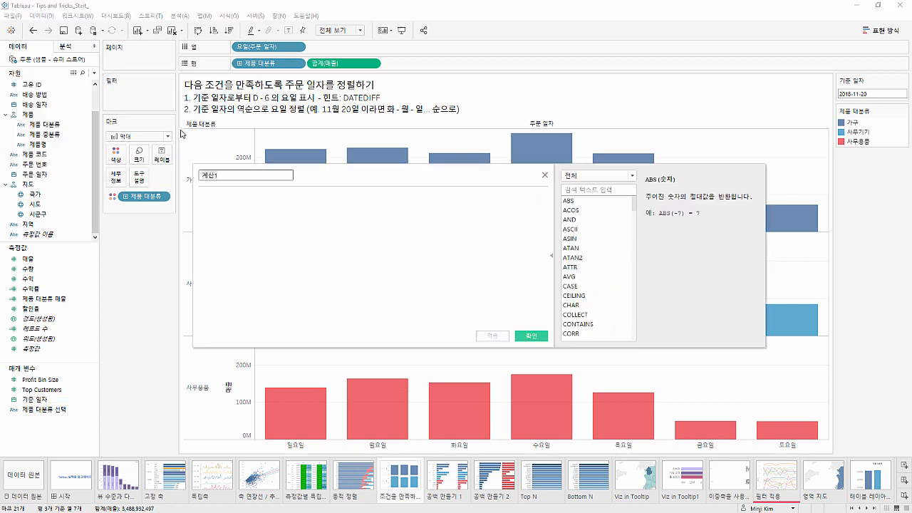
pyautogui.write('기준일자로부터 D-5')
pyautogui.press('BackSpace')
pyautogui.write('6')
pyautogui.click(356, 245)
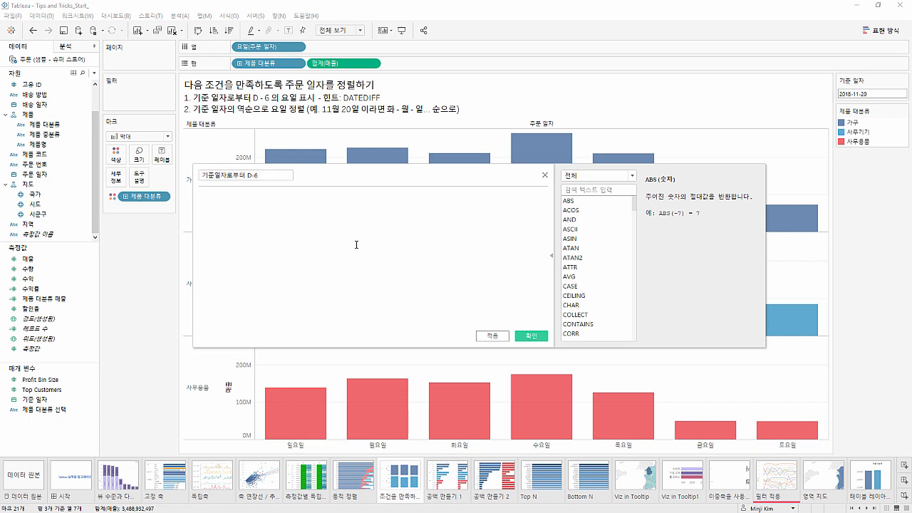
# Begin the formula with an IF condition that calls DATEDIFF with 'day' as the date part
pyautogui.write('IF date')
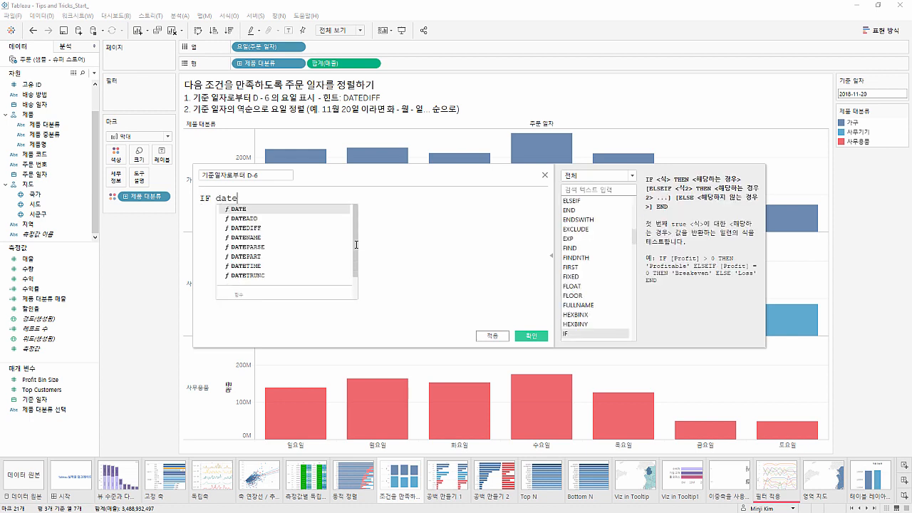
pyautogui.write('diff')
pyautogui.press('Return')
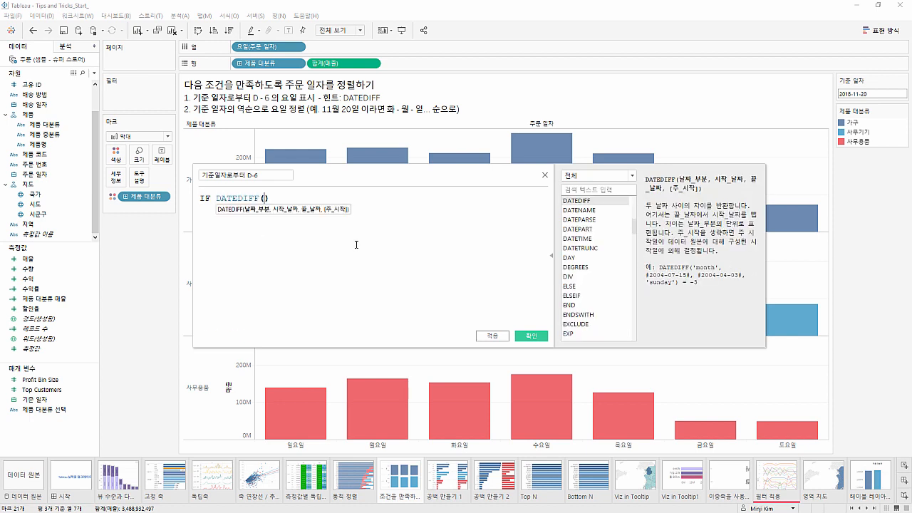
pyautogui.write("'day'")
pyautogui.write(',')
pyautogui.write('주문 이')
pyautogui.write('일자')
# Complete the DATEDIFF arguments with [주문 일자] as the start date and [기준 일자] as the end date
pyautogui.press('BackSpace')
pyautogui.press('BackSpace')
pyautogui.press('BackSpace')
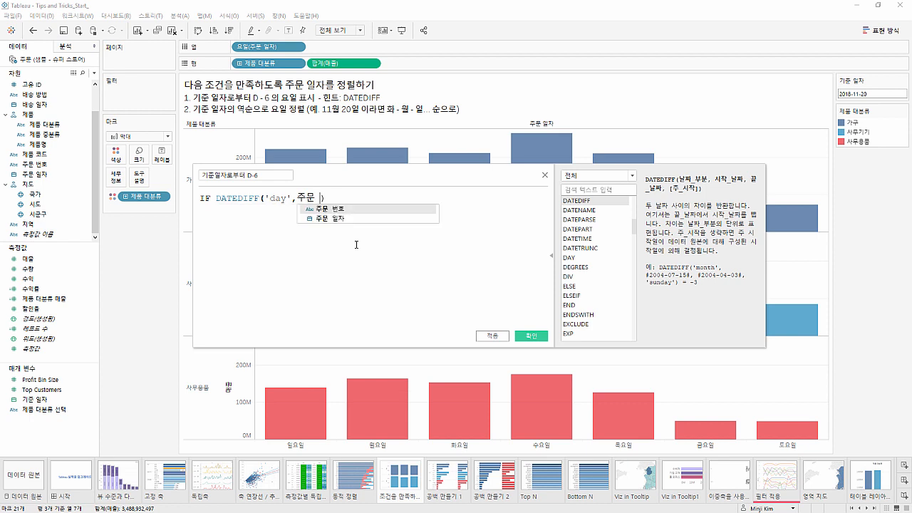
pyautogui.write('일자')
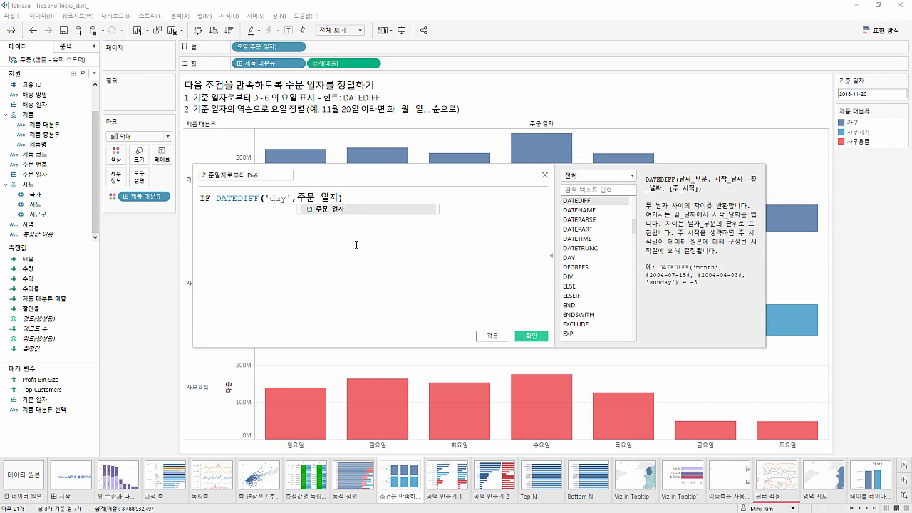
pyautogui.press('Return')
pyautogui.write(', [기')
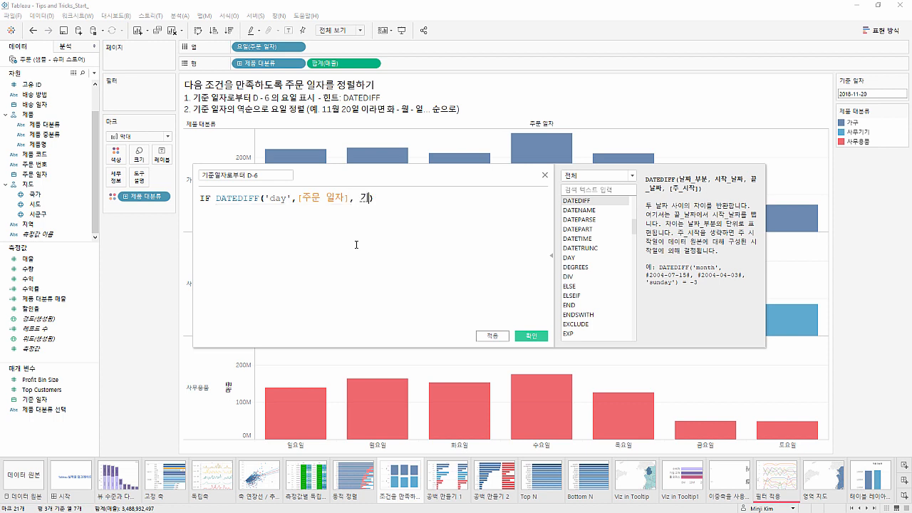
pyautogui.write('준')
pyautogui.press('Return')
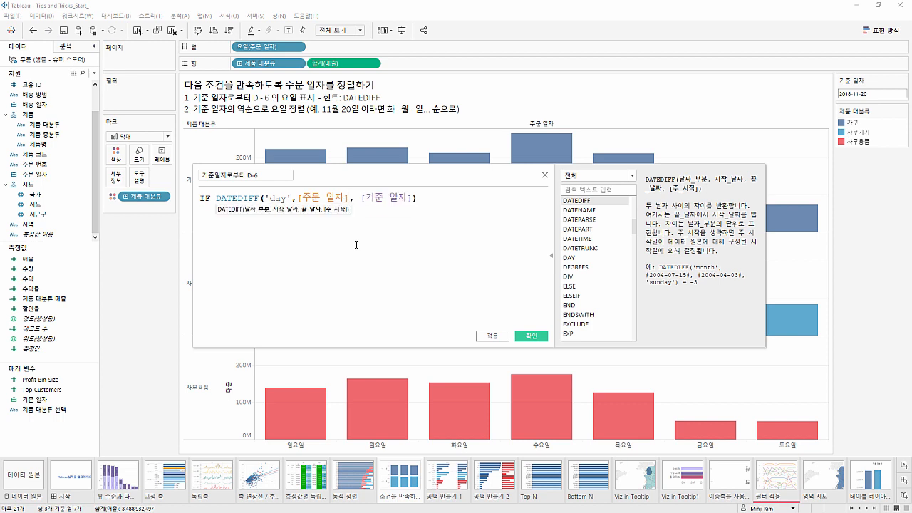
pyautogui.write(')')
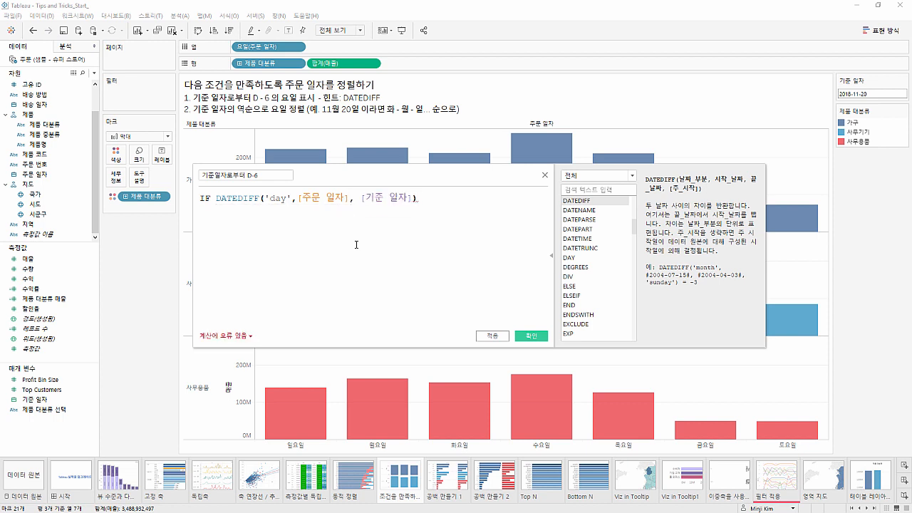
pyautogui.write('>=0')
# Require the date difference to be >=0 and add AND on a new line of the formula
pyautogui.press('Return')
pyautogui.write('AND')
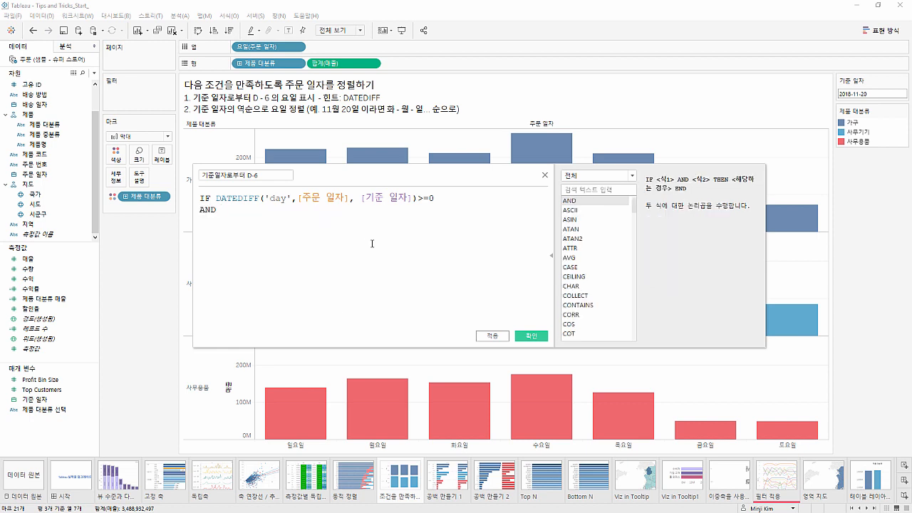
# Reuse the DATEDIFF expression below AND as the second condition, requiring the difference to be <7
pyautogui.moveTo(436, 199); pyautogui.dragTo(217, 198)
pyautogui.hotkey('ctrl', 'c')
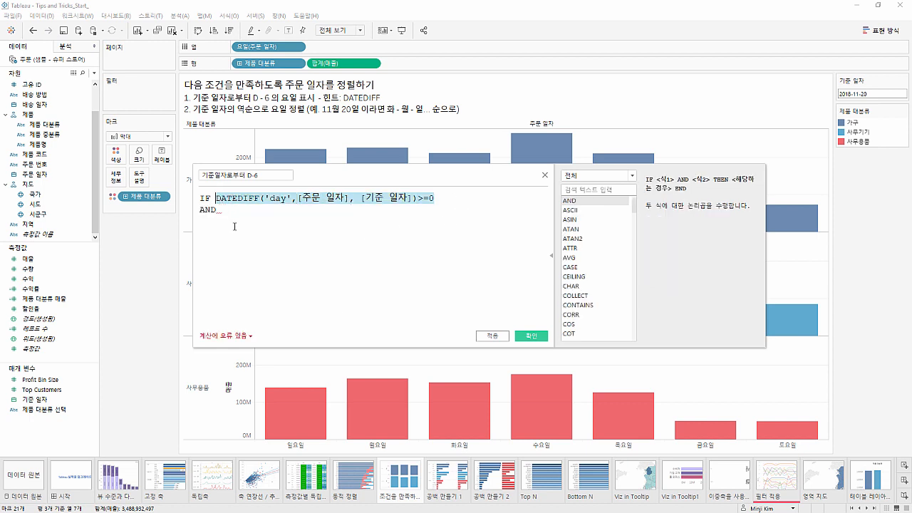
pyautogui.click(235, 225)
pyautogui.press('Return')
pyautogui.hotkey('ctrl', 'v')
pyautogui.press('BackSpace')
pyautogui.press('BackSpace')
pyautogui.press('BackSpace')
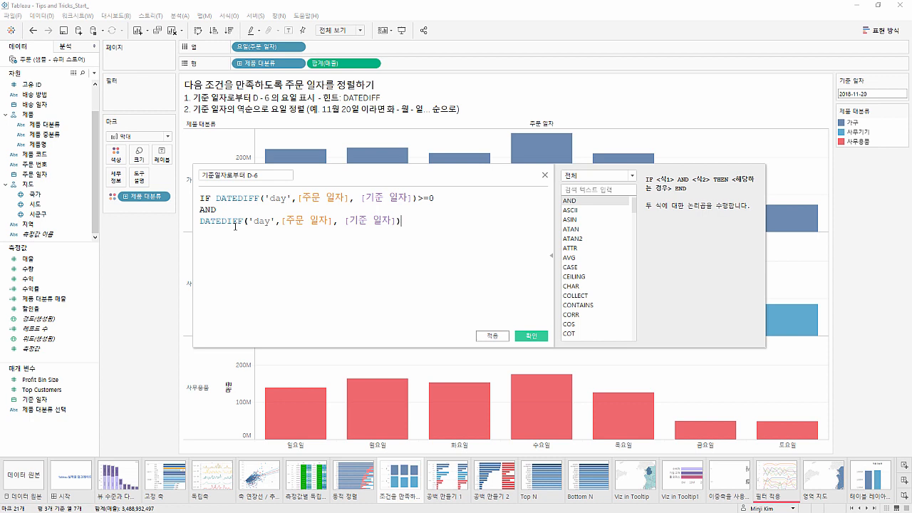
pyautogui.write('<7')
# Finish the formula with THEN [주문 일자] END on separate lines and save the calculated field
pyautogui.press('Return')
pyautogui.write('t')
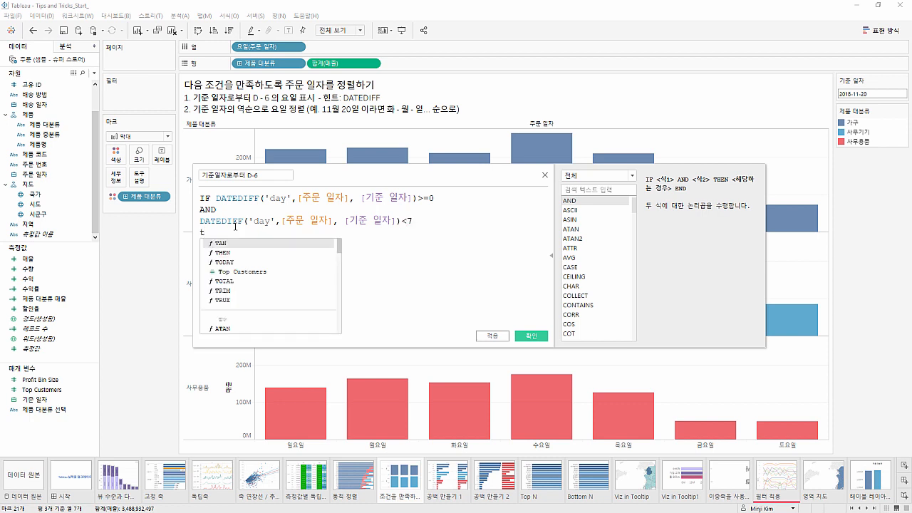
pyautogui.press('Down')
pyautogui.press('Return')
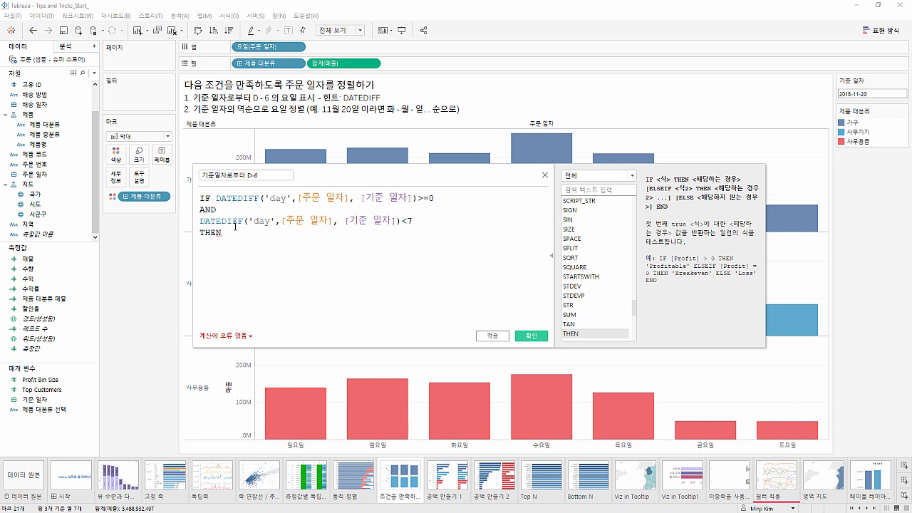
pyautogui.press('Return')
pyautogui.write('주')
pyautogui.press('Down')
pyautogui.press('Return')
pyautogui.press('Return')
pyautogui.write('END')
pyautogui.click(532, 336)
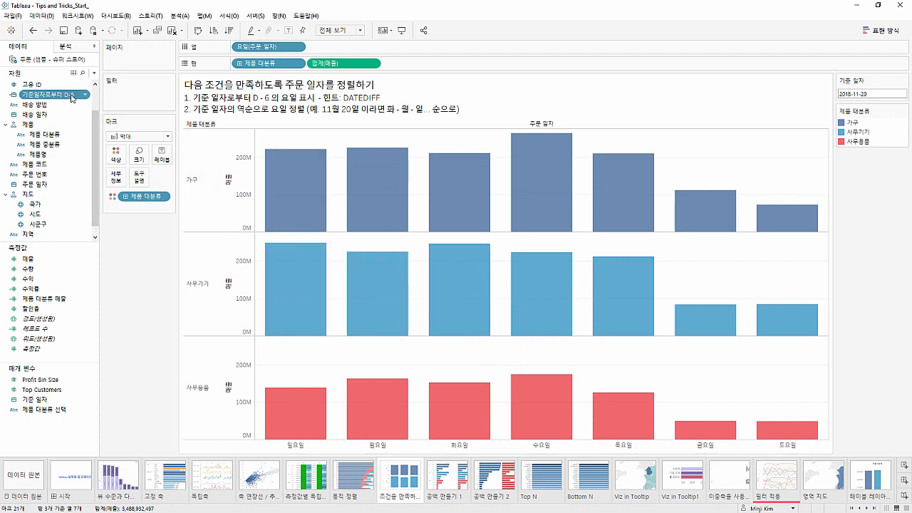
# Add 기준일자로부터 D-6 to columns after the 주문 일자 weekday as YMD(기준일자로부터 D-6)
pyautogui.moveTo(71, 99); pyautogui.dragTo(324, 52)
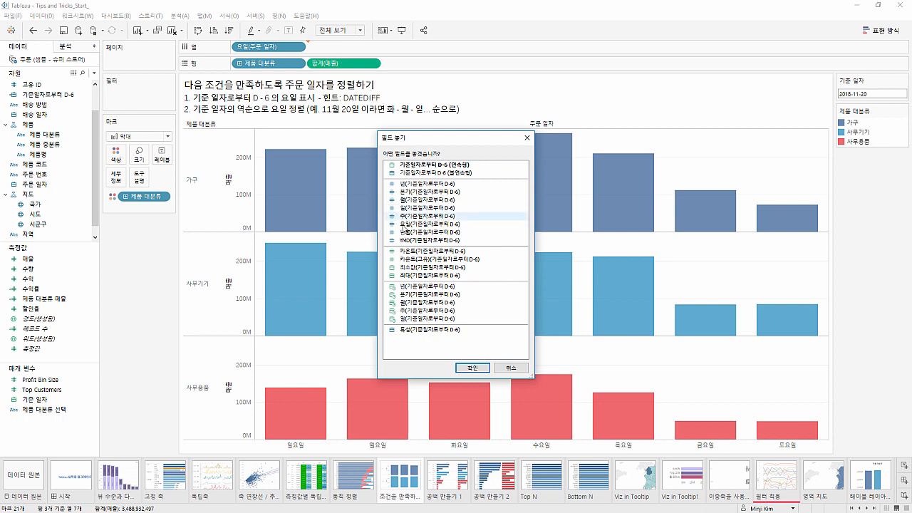
pyautogui.click(410, 240)
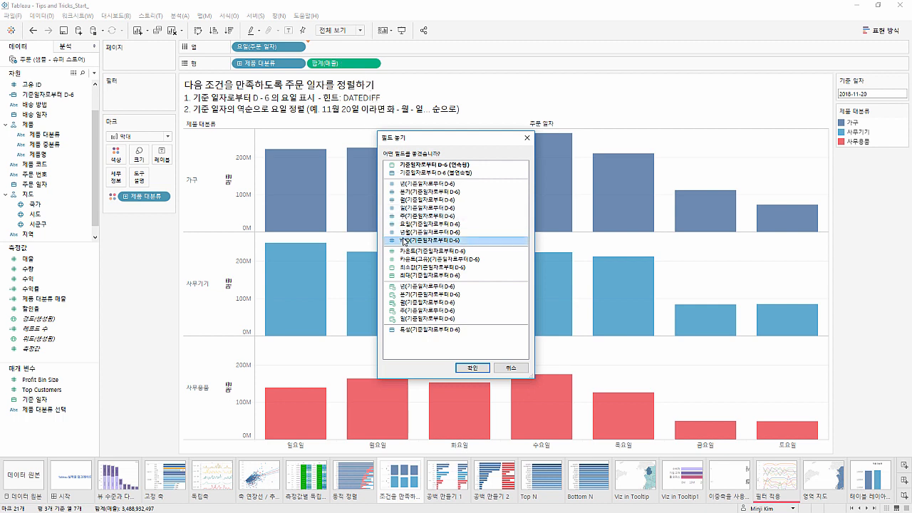
pyautogui.click(470, 367)
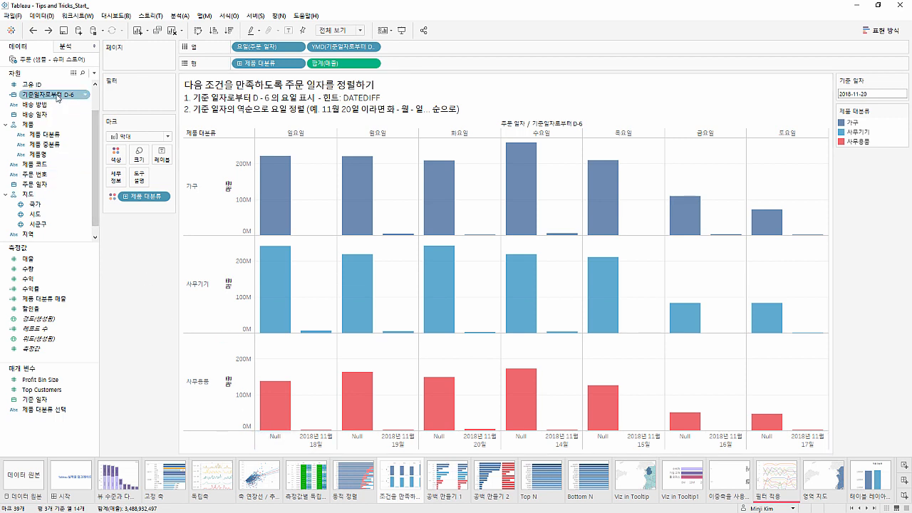
# Filter the view on 기준일자로부터 D-6 with the special option Null이 아닌 날짜, after trying Null 날짜
pyautogui.moveTo(57, 97); pyautogui.dragTo(128, 93)
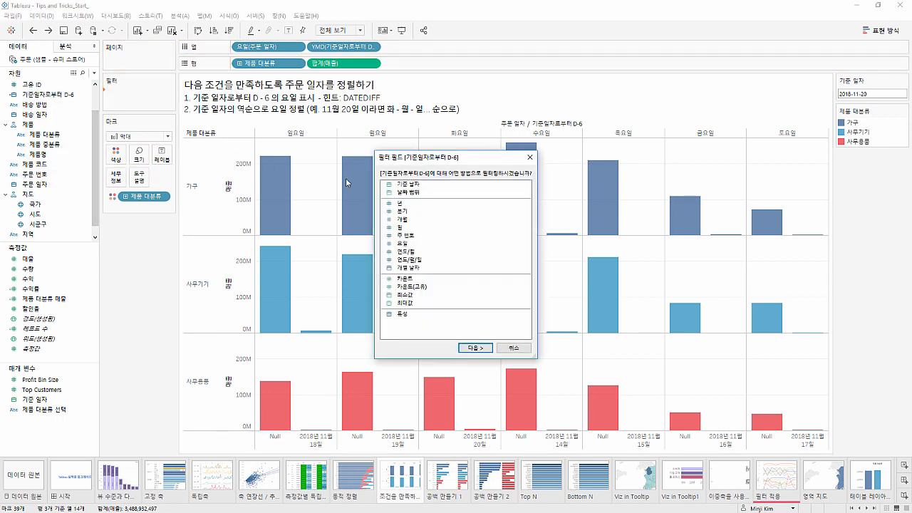
pyautogui.click(405, 184)
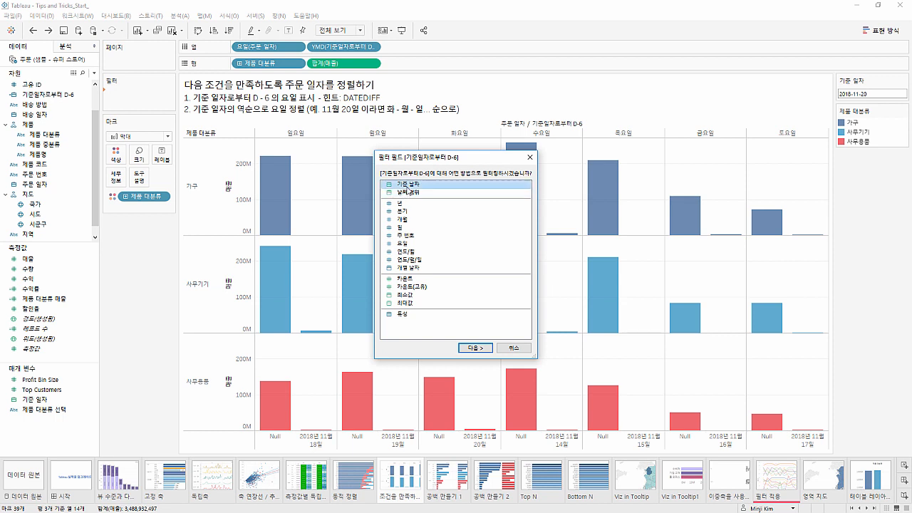
pyautogui.click(475, 347)
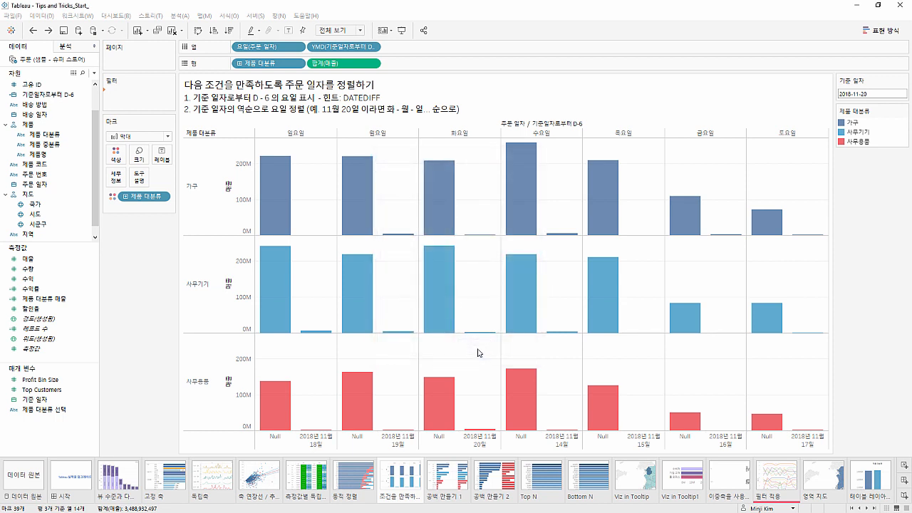
pyautogui.click(549, 204)
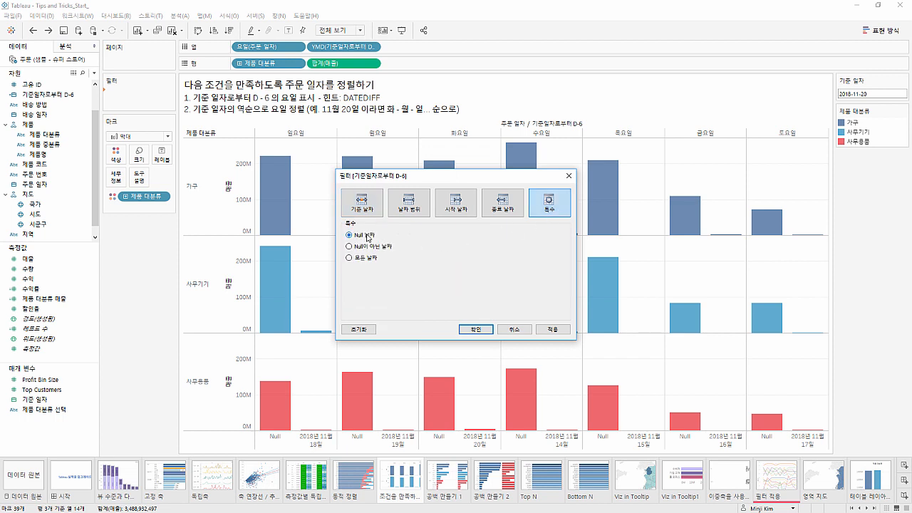
pyautogui.click(549, 330)
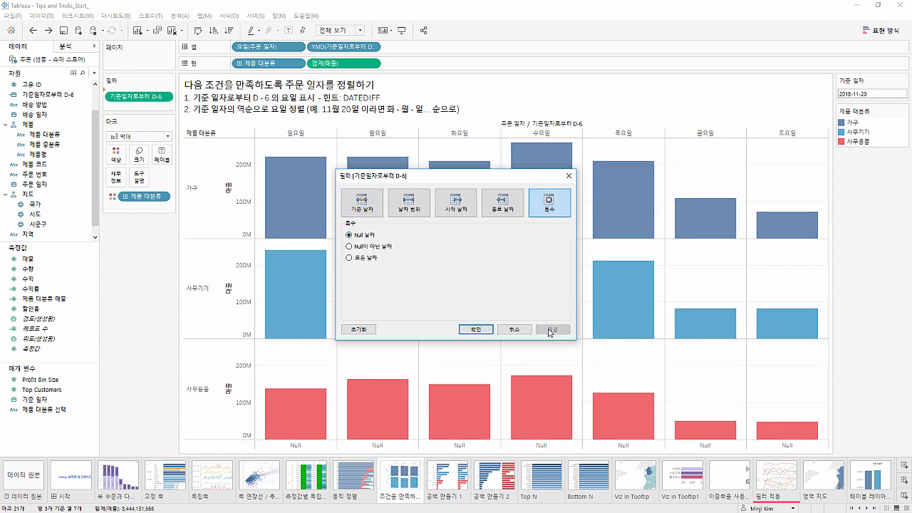
pyautogui.click(375, 248)
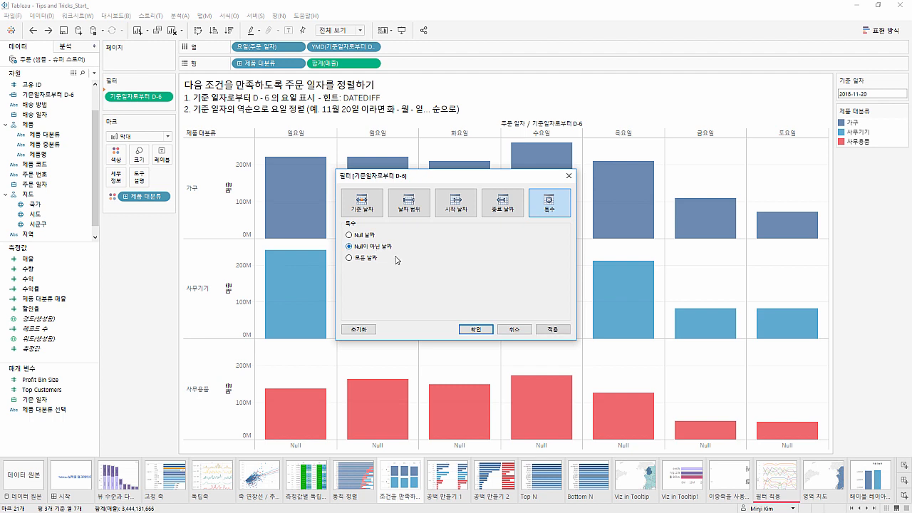
pyautogui.click(549, 329)
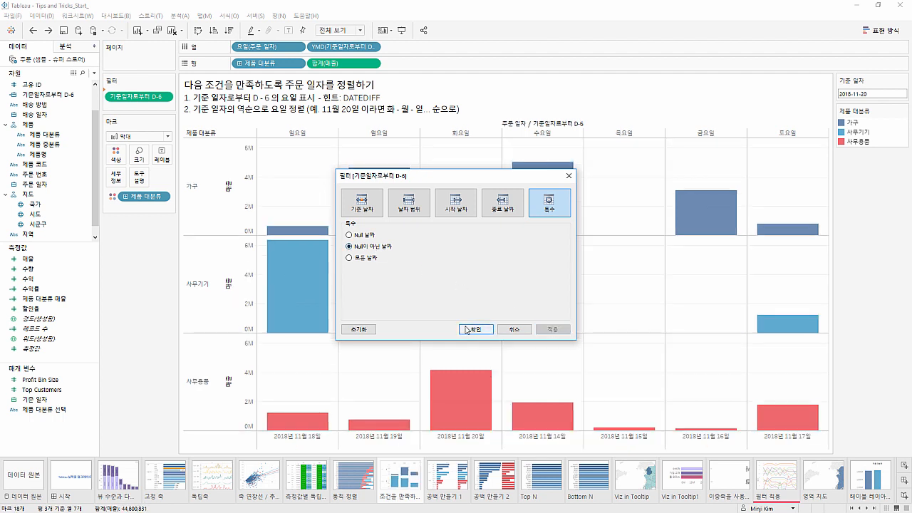
pyautogui.click(472, 329)
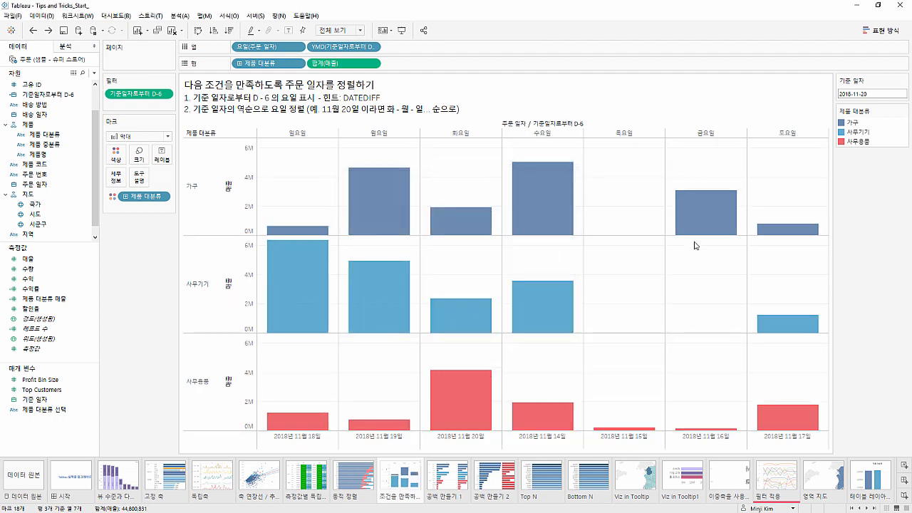
# Set the 기준 일자 parameter to 2018-11-19 to test the D-6 date filter
pyautogui.click(865, 94)
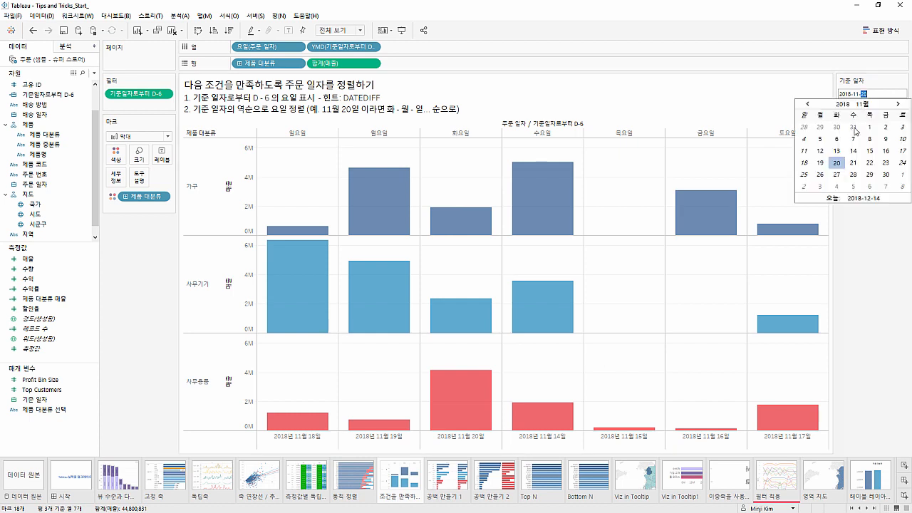
pyautogui.click(820, 162)
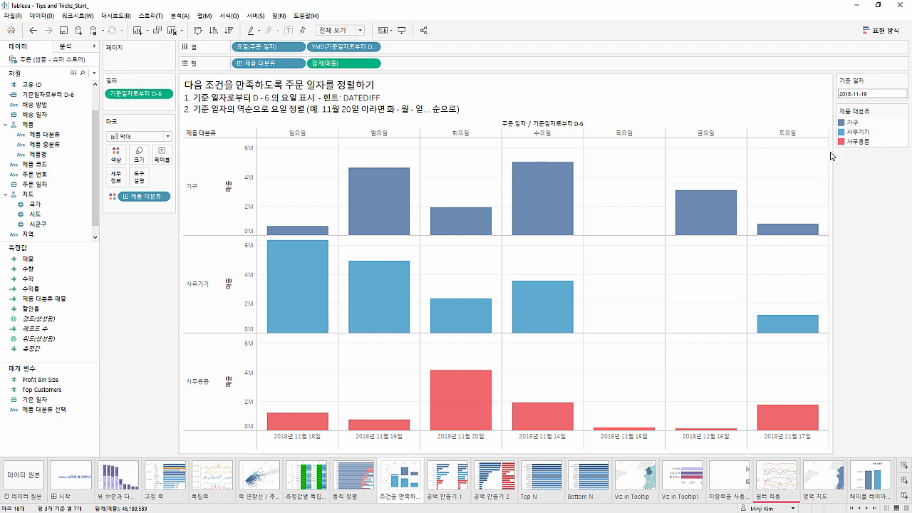
# Test the D-6 date filter by setting the 기준 일자 parameter to 2018-11-07 and 2018-11-02
pyautogui.click(865, 93)
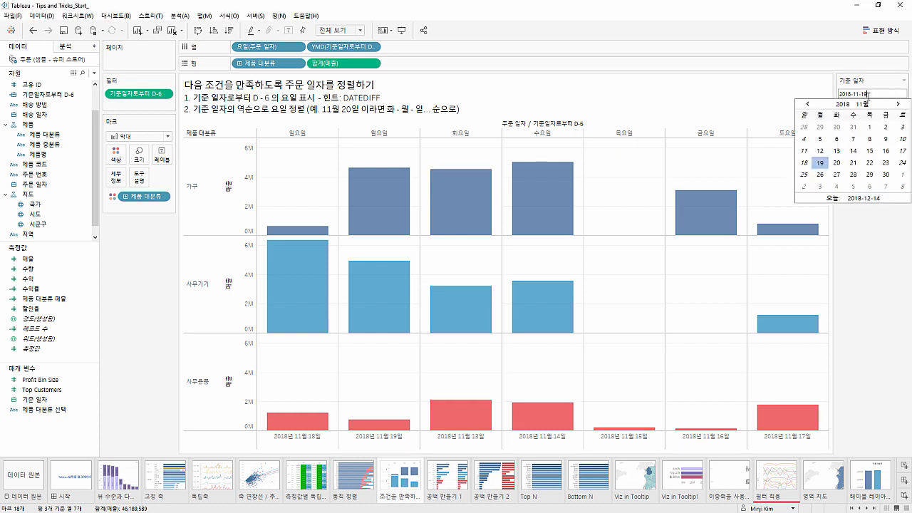
pyautogui.click(854, 139)
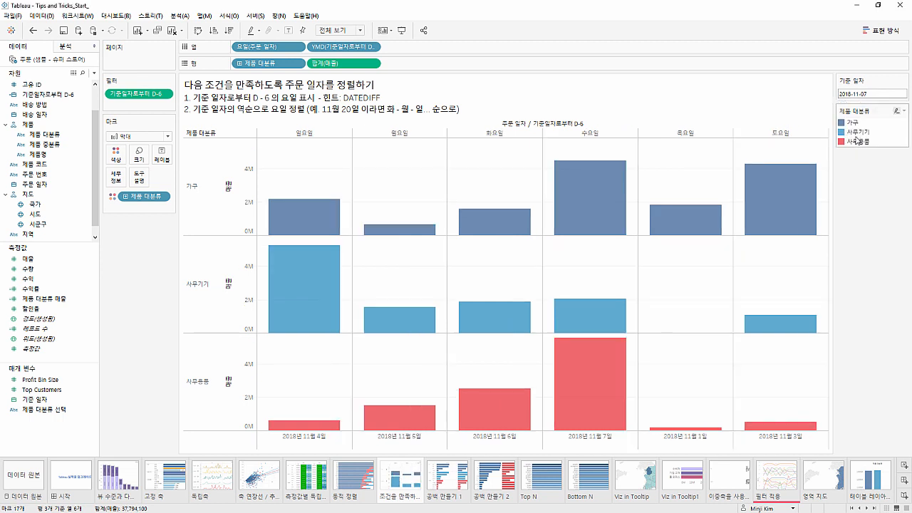
pyautogui.click(867, 95)
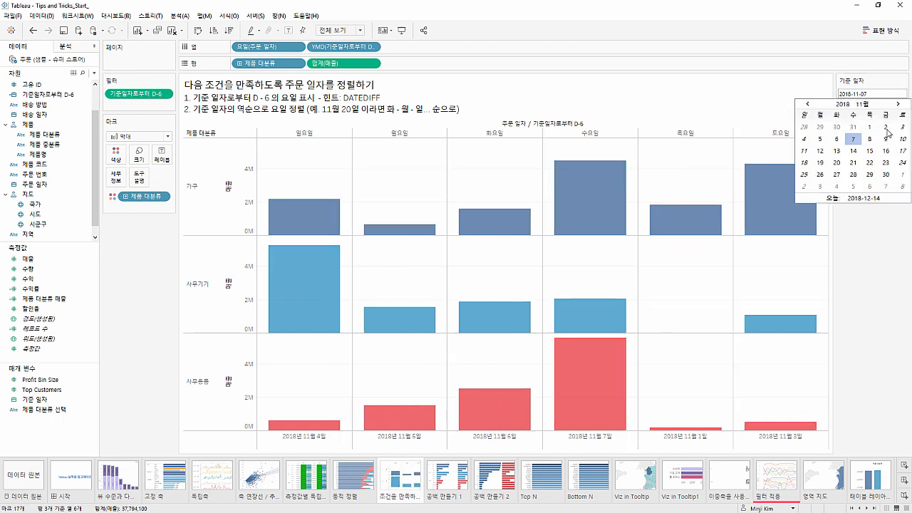
pyautogui.click(886, 127)
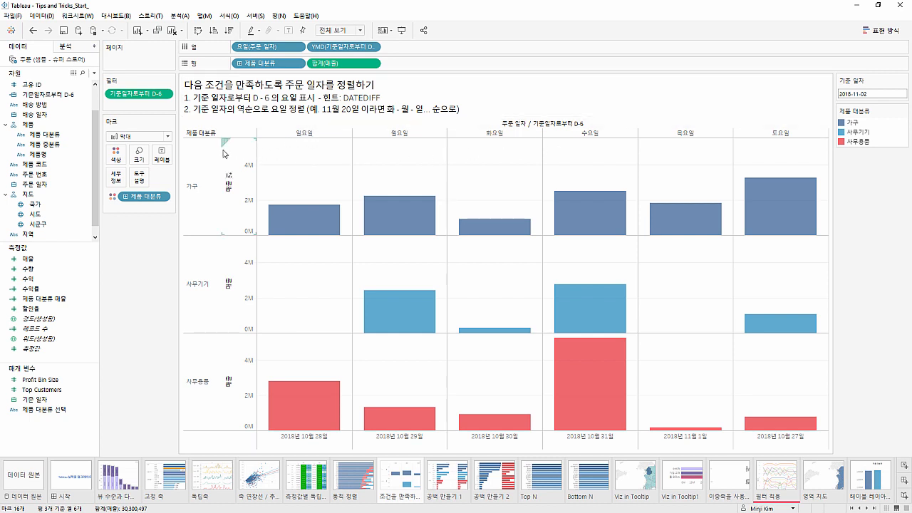
# Examine the week-start options in the date properties of the 주문 (샘플 - 슈퍼 스토어) data source
pyautogui.rightClick(71, 59)
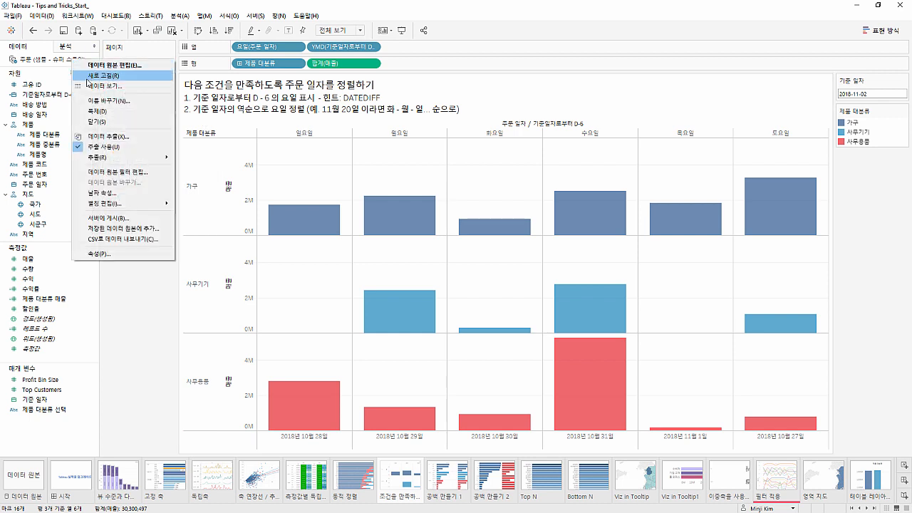
pyautogui.click(102, 192)
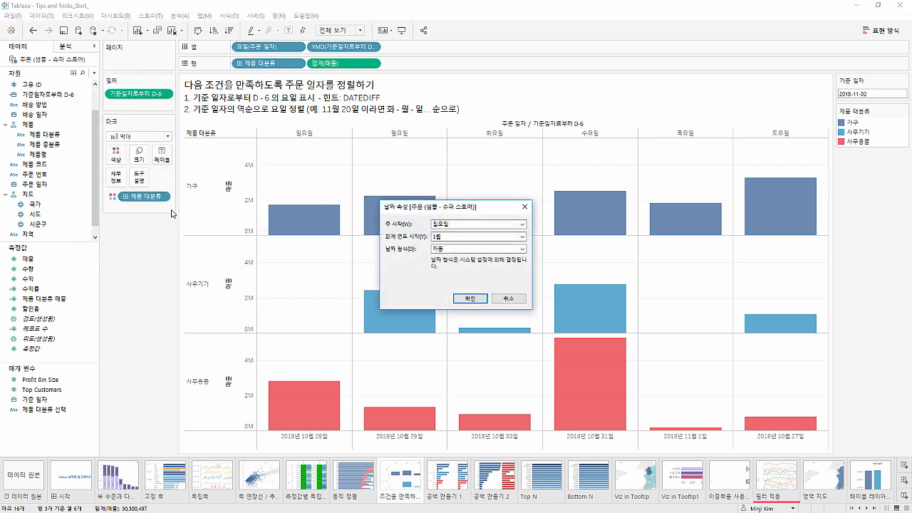
pyautogui.click(456, 224)
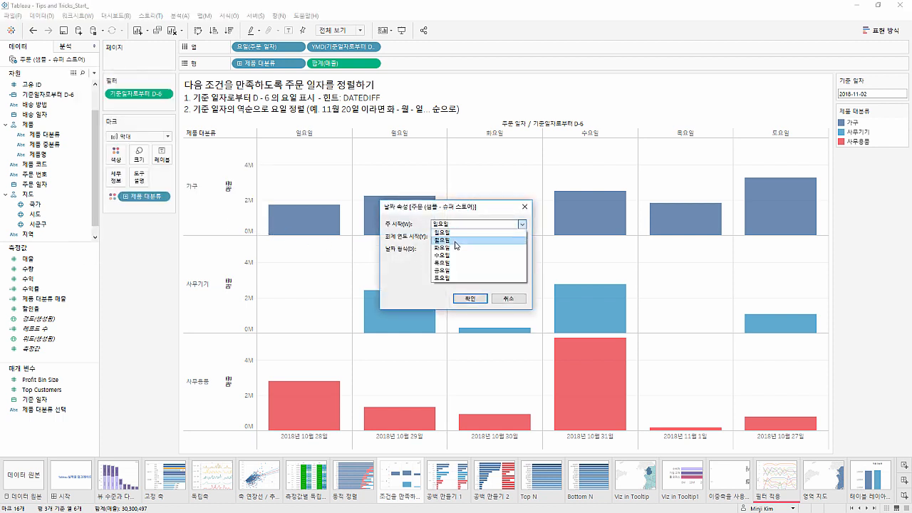
pyautogui.click(450, 277)
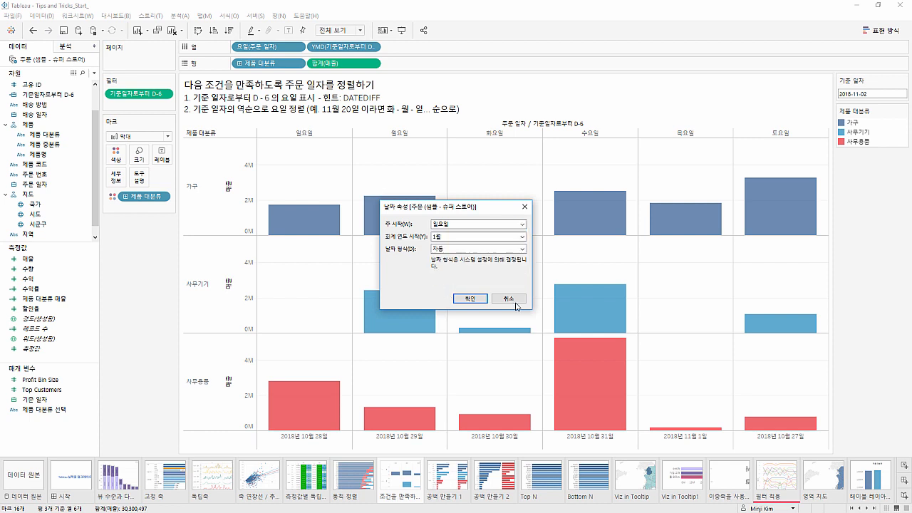
pyautogui.click(470, 298)
pyautogui.moveTo(390, 239)
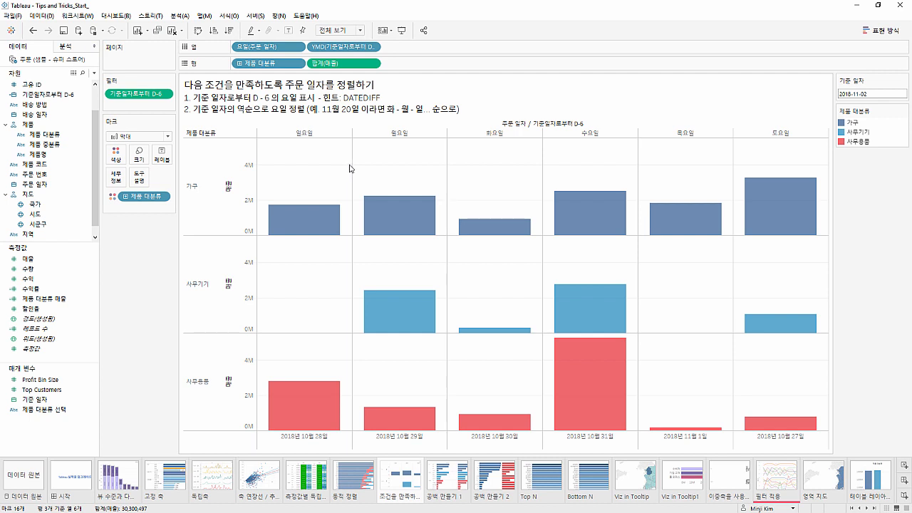
# Set 기준 일자 to 2018-11-20 and sort the 주문 일자 weekdays in descending order by the 최소값 of the 기준일자로부터 D-6 field
pyautogui.click(860, 96)
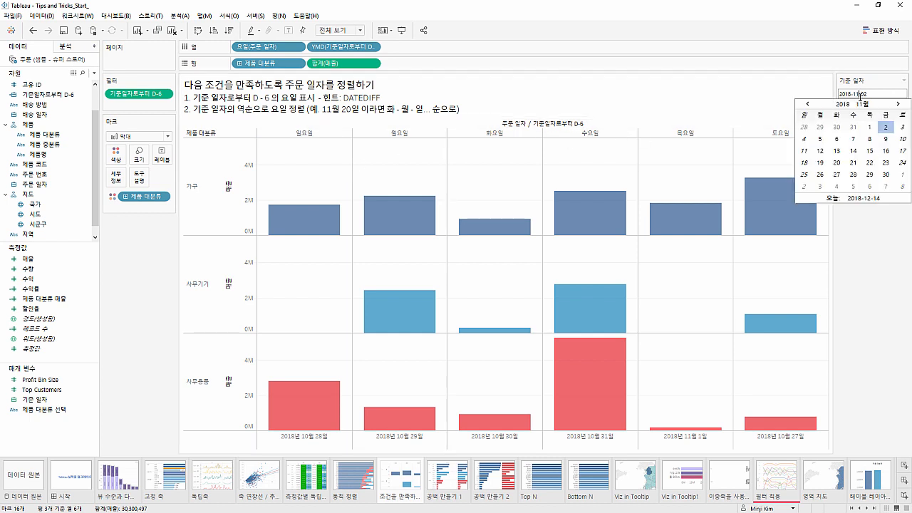
pyautogui.click(834, 164)
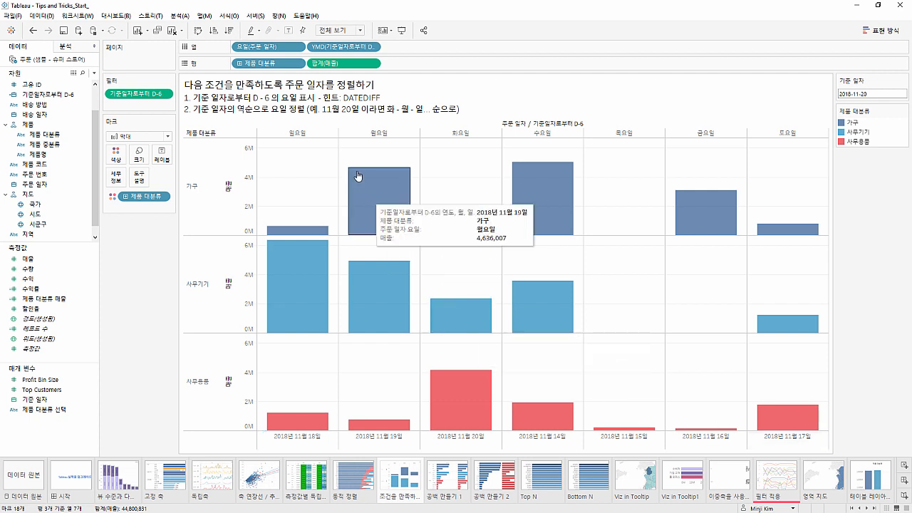
pyautogui.click(297, 47)
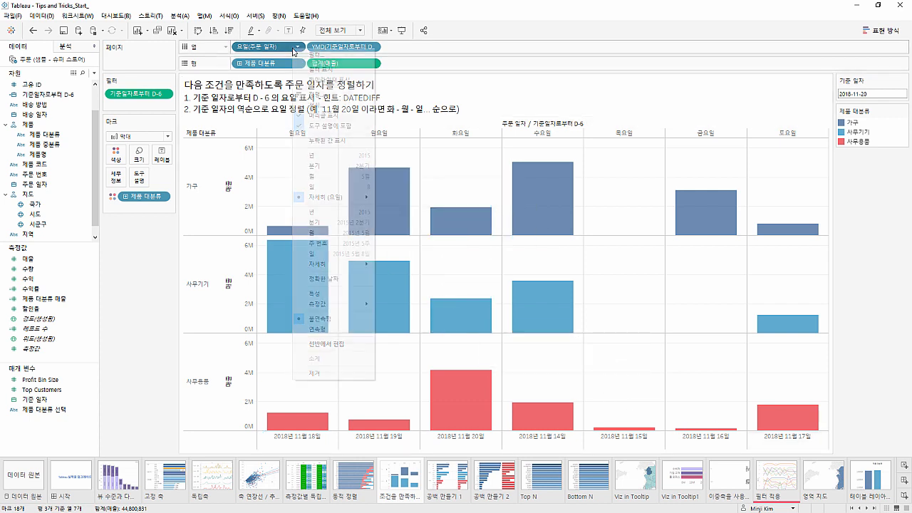
pyautogui.click(303, 96)
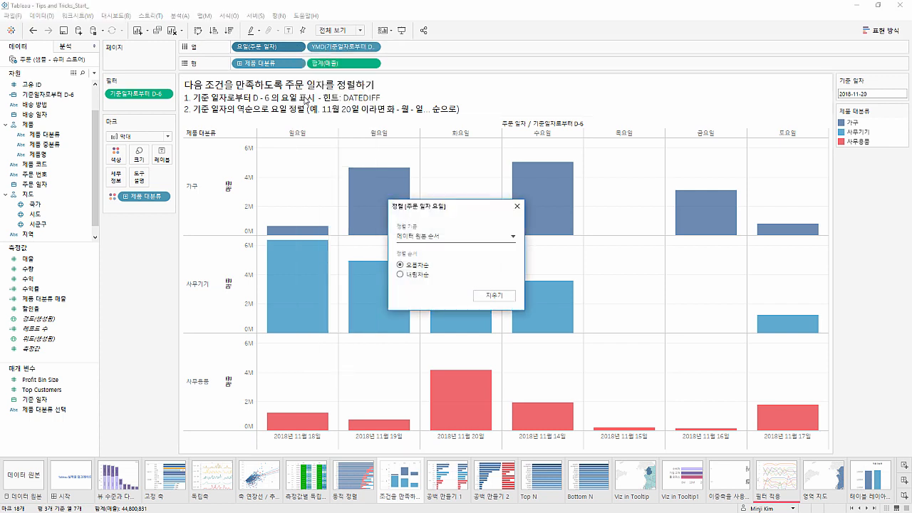
pyautogui.click(413, 236)
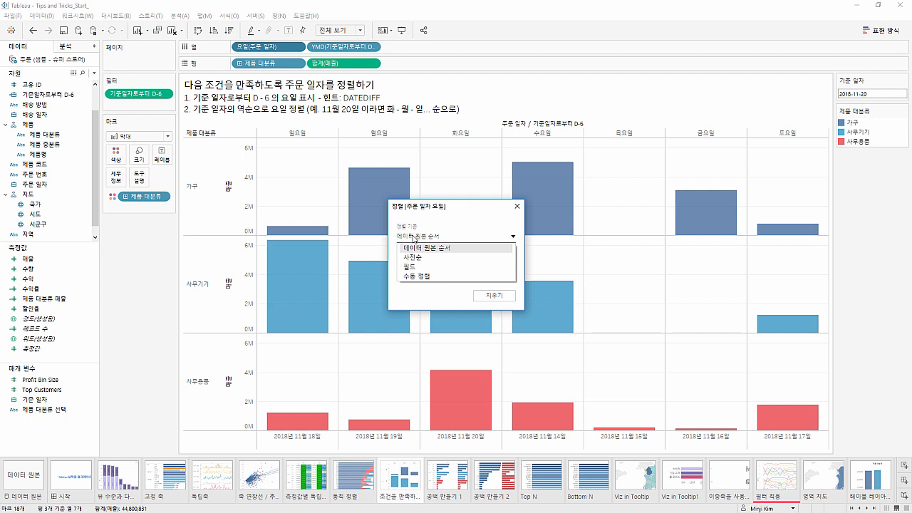
pyautogui.click(418, 266)
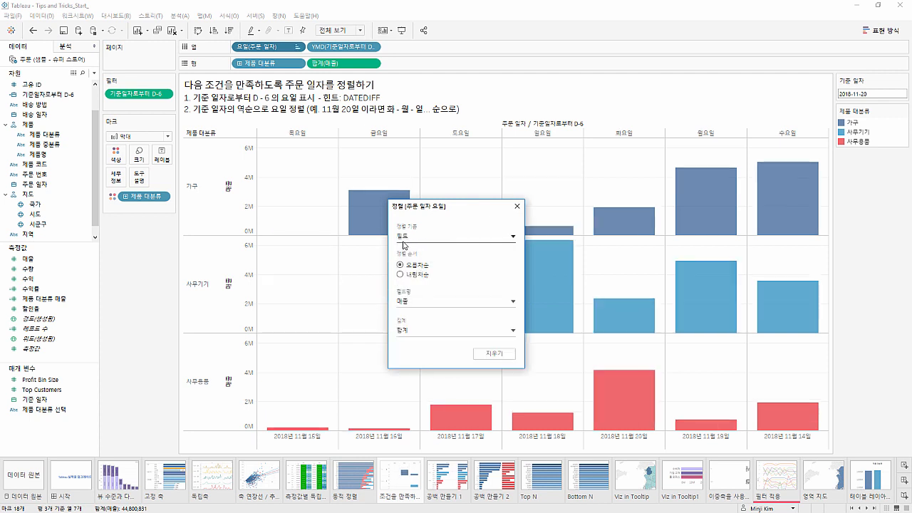
pyautogui.click(406, 302)
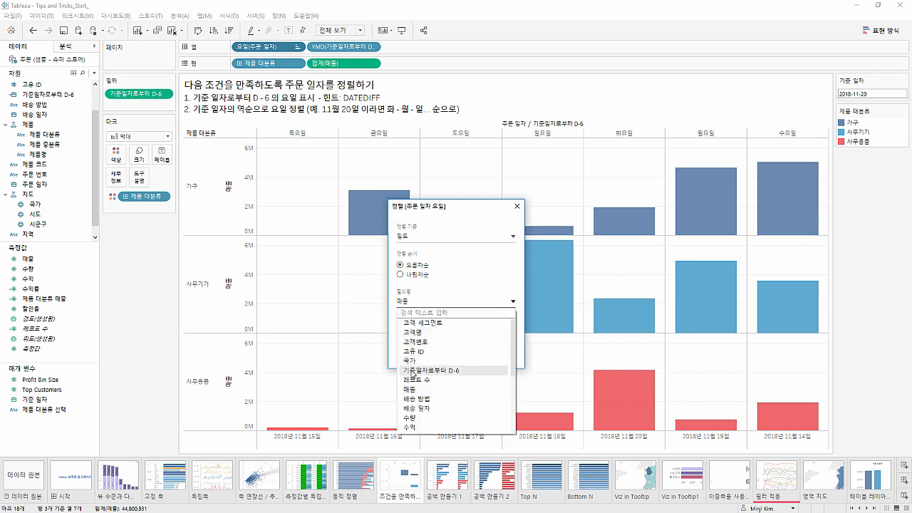
pyautogui.click(411, 372)
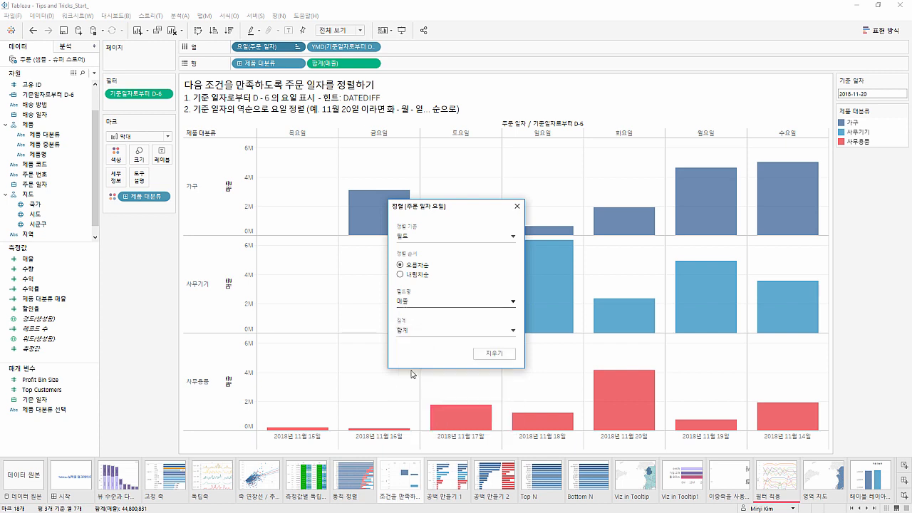
pyautogui.click(416, 332)
pyautogui.click(417, 360)
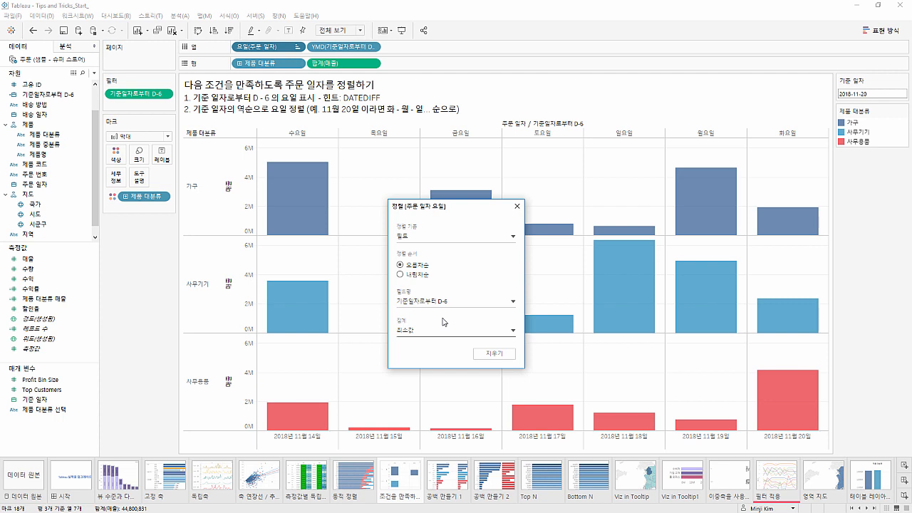
pyautogui.click(425, 276)
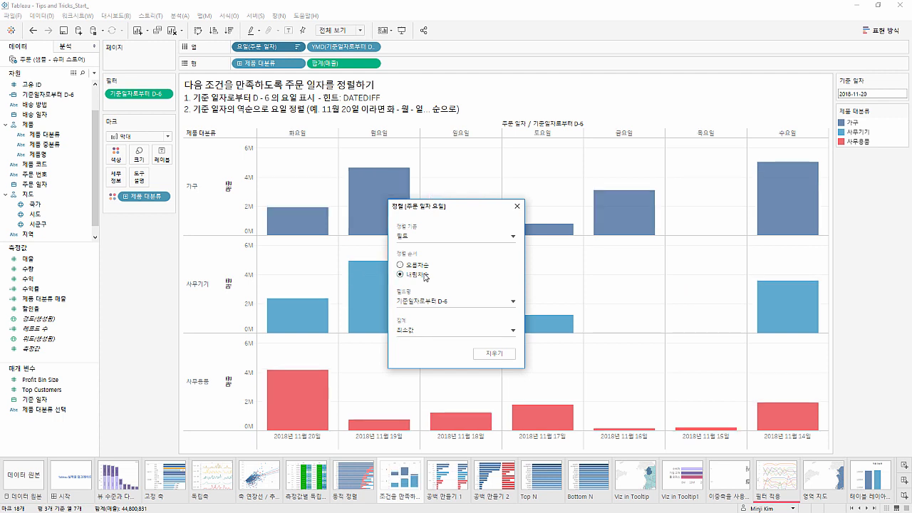
pyautogui.click(517, 208)
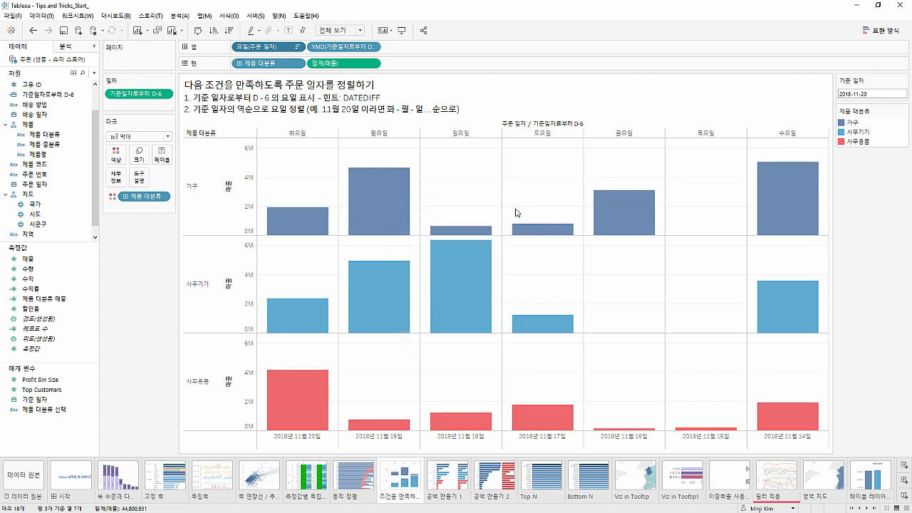
# Set the 기준 일자 parameter to 2018-11-14 to test the reverse weekday order
pyautogui.click(868, 91)
pyautogui.click(852, 151)
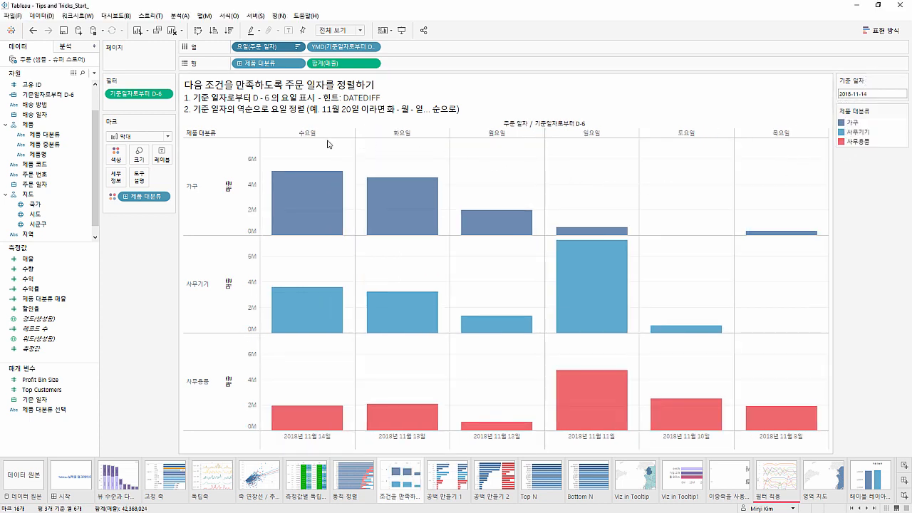
pyautogui.moveTo(318, 197)
# Open the 공백 만들기 1 worksheet, highlight its 가구 and 사무기기 category groups, and clear the highlight
pyautogui.click(451, 475)
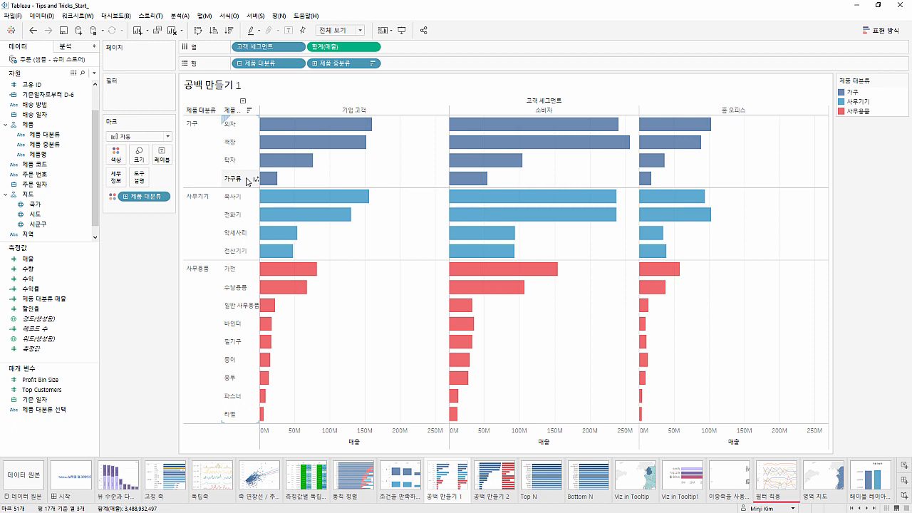
pyautogui.click(197, 172)
pyautogui.click(199, 215)
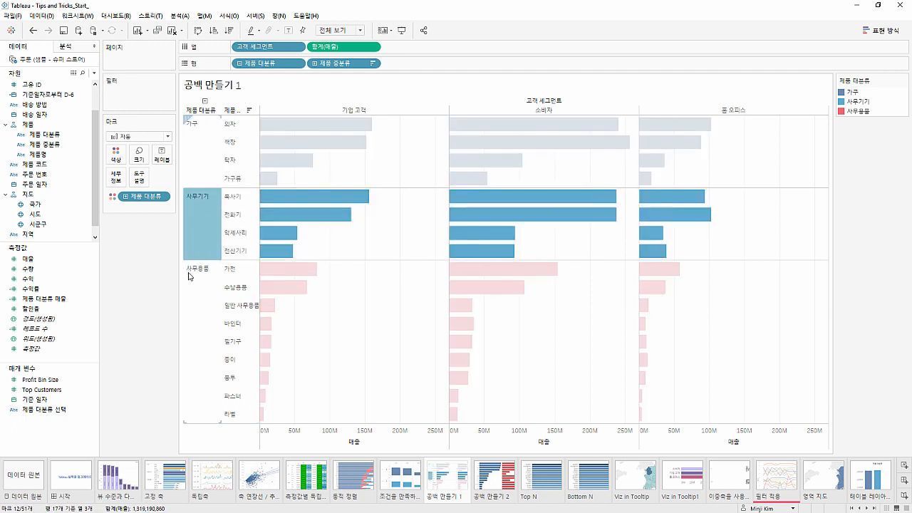
pyautogui.click(149, 293)
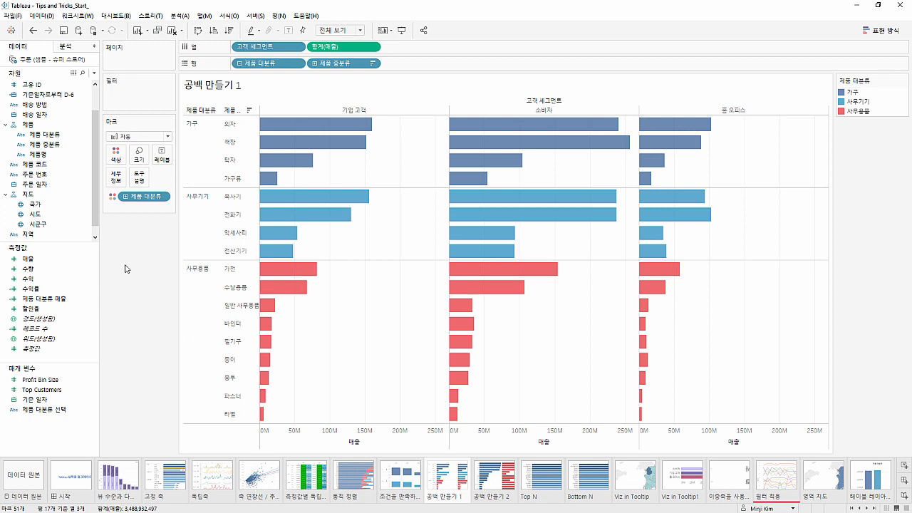
# Add 총계 as subtotals under each 제품 대분류 group and set the subtotal aggregation to 숨기기
pyautogui.click(84, 47)
pyautogui.moveTo(55, 116); pyautogui.dragTo(274, 121)
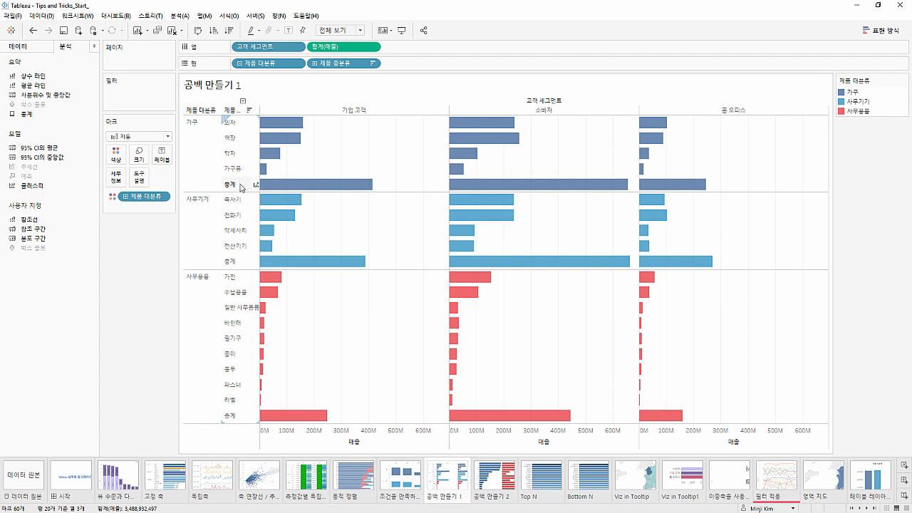
pyautogui.click(284, 187)
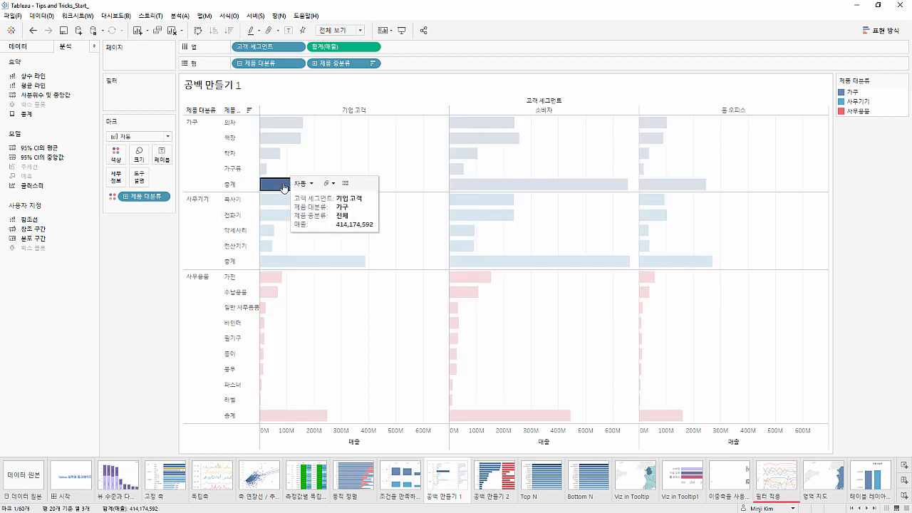
pyautogui.click(285, 187)
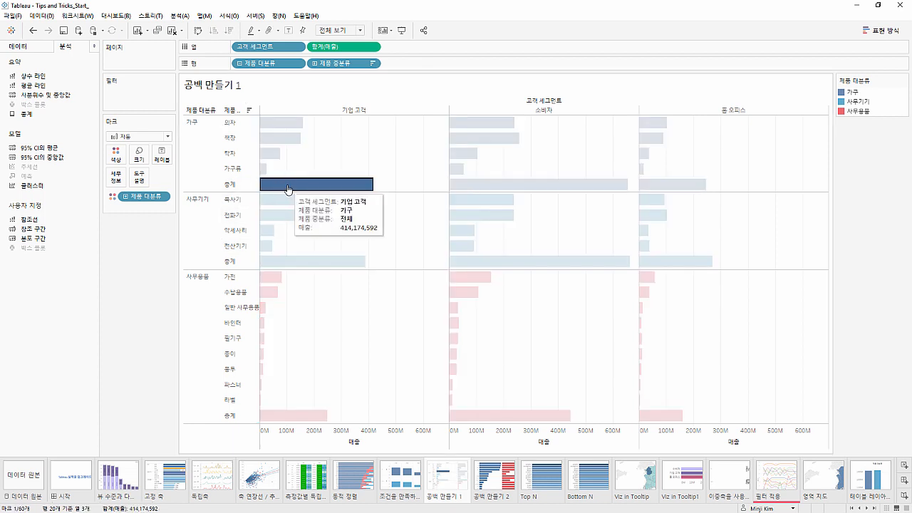
pyautogui.click(289, 187)
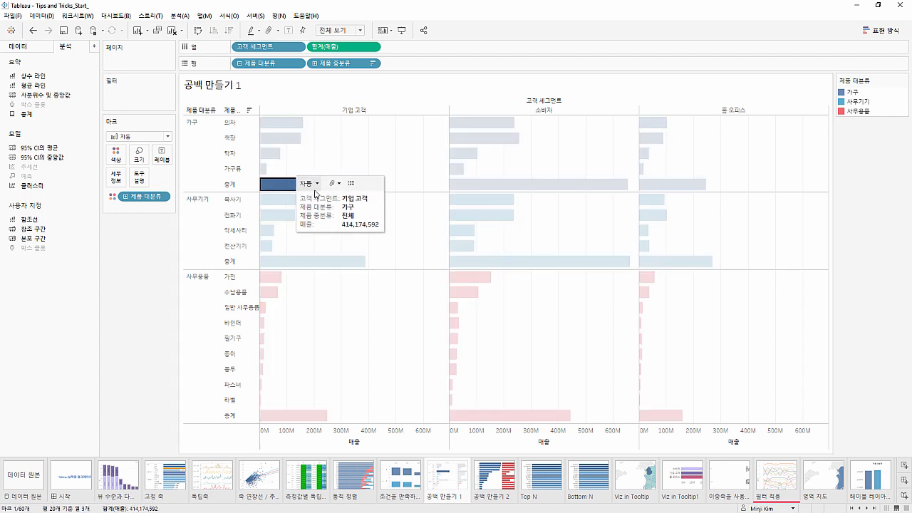
pyautogui.click(308, 183)
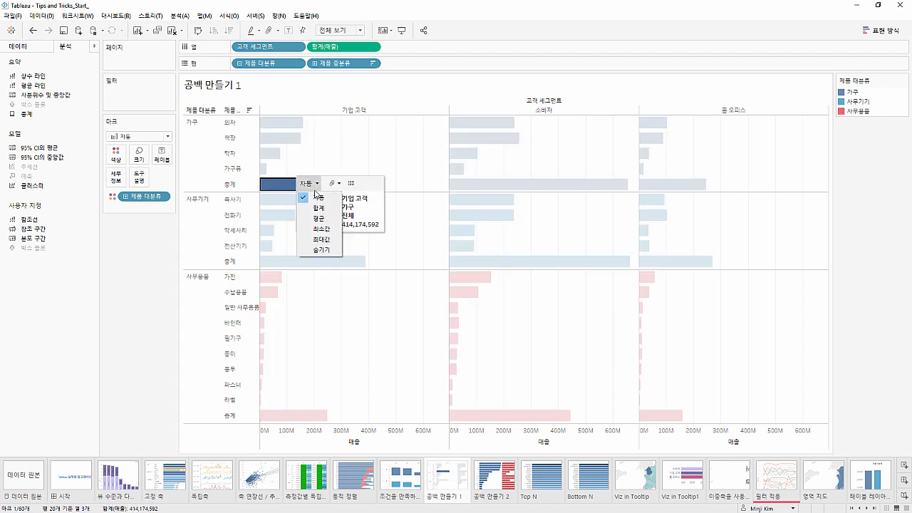
pyautogui.click(314, 250)
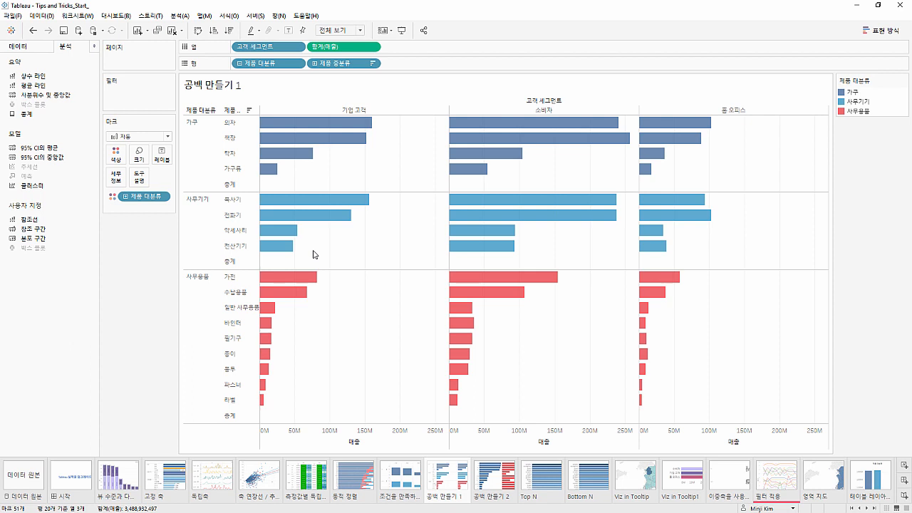
# Clear the 총계 and 총합계 label text in the 제품 중분류 header formatting and close the formatting options
pyautogui.click(235, 187)
pyautogui.rightClick(236, 187)
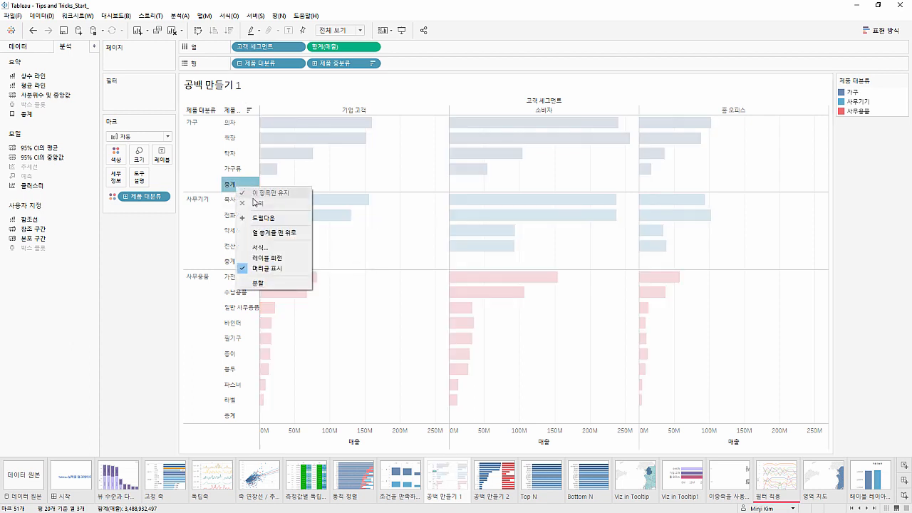
pyautogui.click(256, 248)
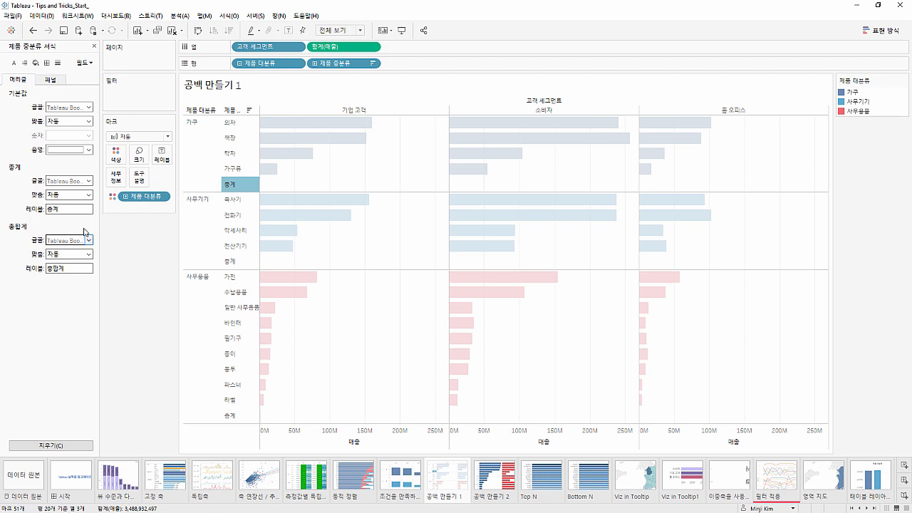
pyautogui.click(77, 209)
pyautogui.press('BackSpace')
pyautogui.press('BackSpace')
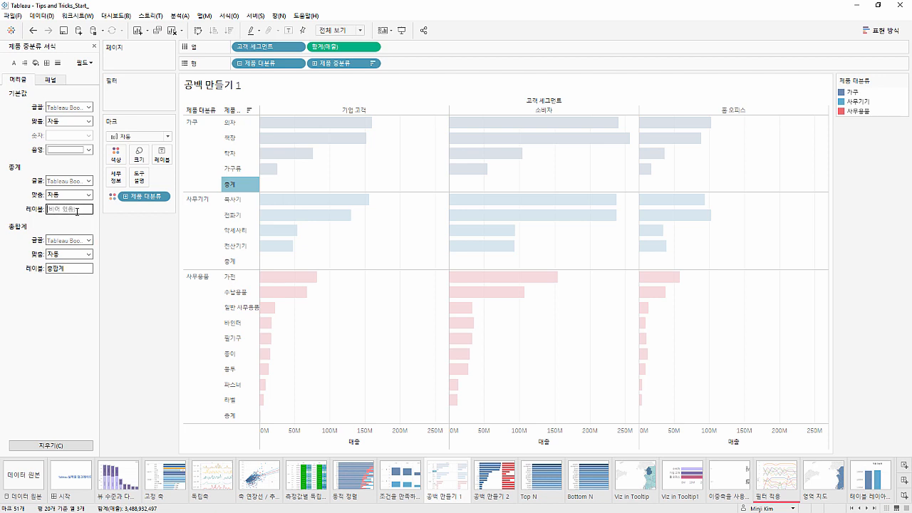
pyautogui.click(155, 263)
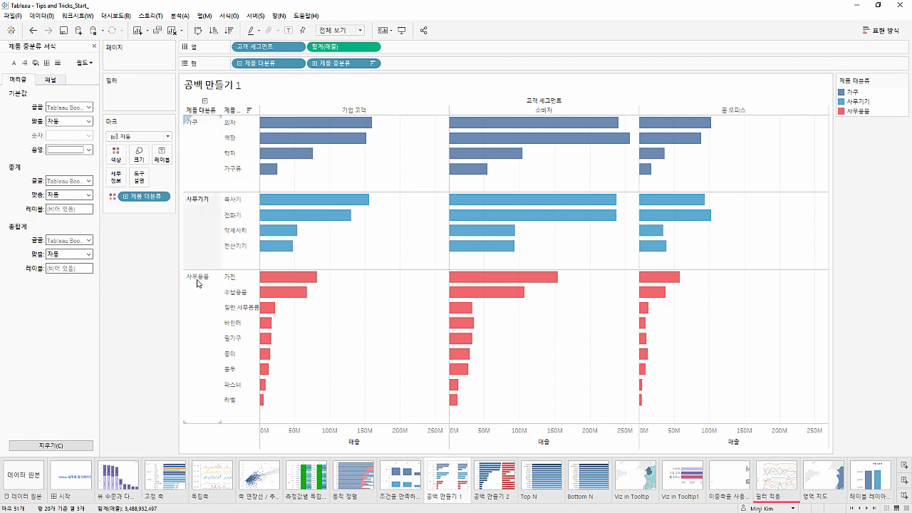
pyautogui.click(94, 46)
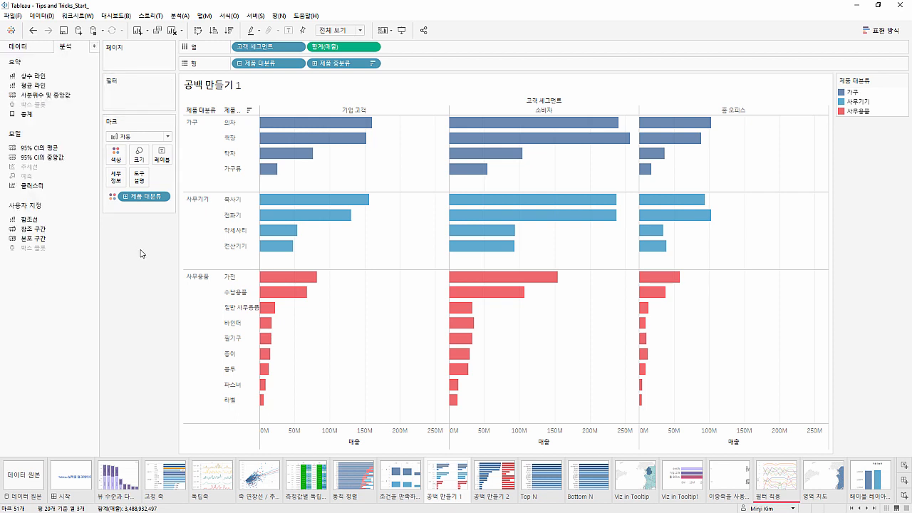
# On the 공백 만들기 2 worksheet, add a SUM(INT(NULL)) column calculation and place copies between 매출 and 수량 and between 수량 and 수익
pyautogui.click(493, 490)
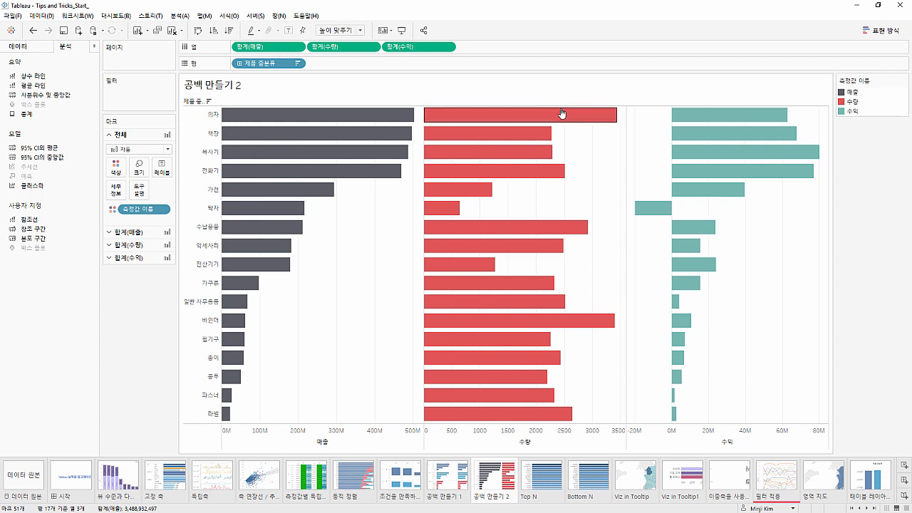
pyautogui.doubleClick(512, 52)
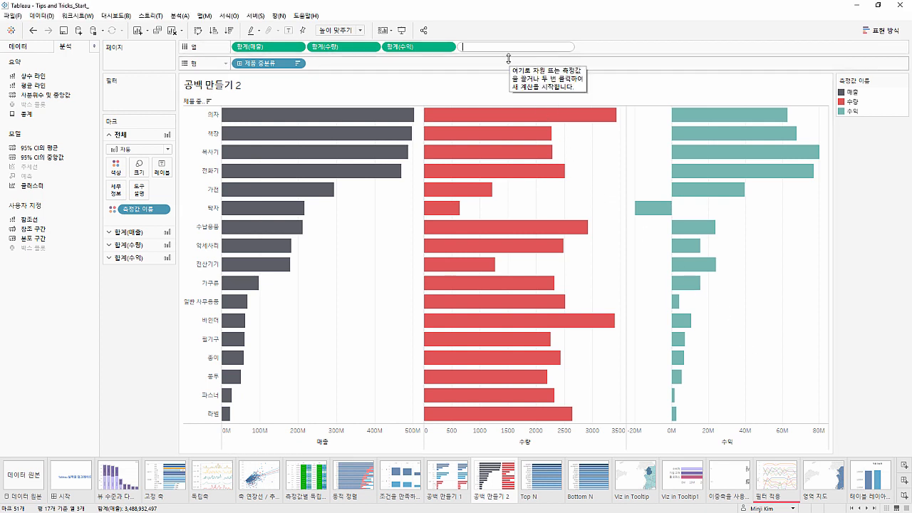
pyautogui.write('SUM(in')
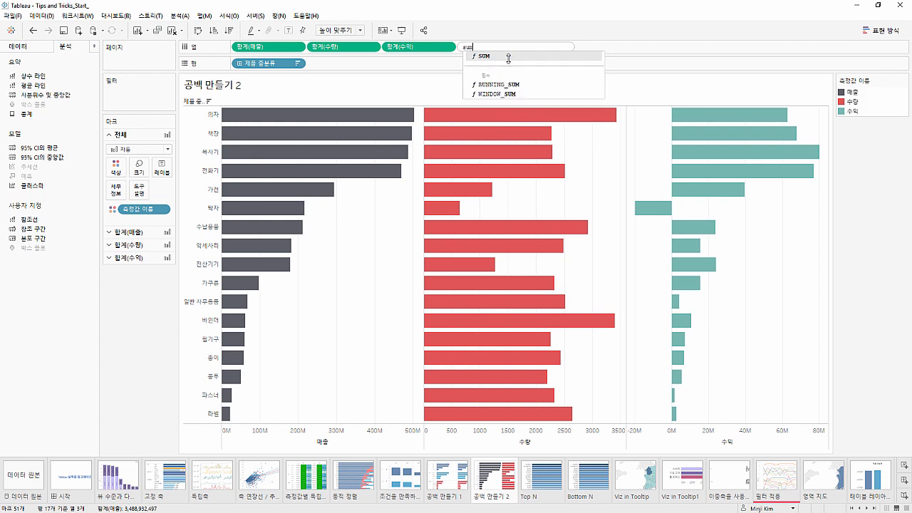
pyautogui.write('t')
pyautogui.press('Return')
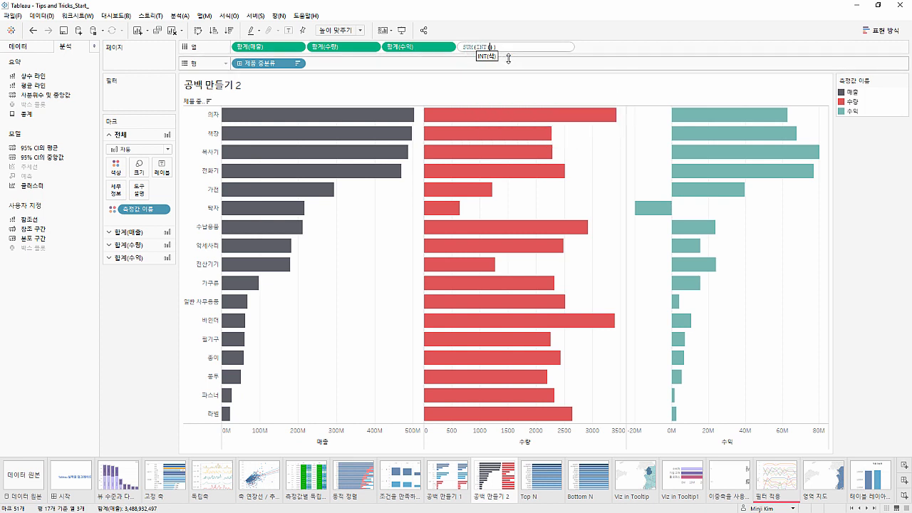
pyautogui.write('null')
pyautogui.press('Return')
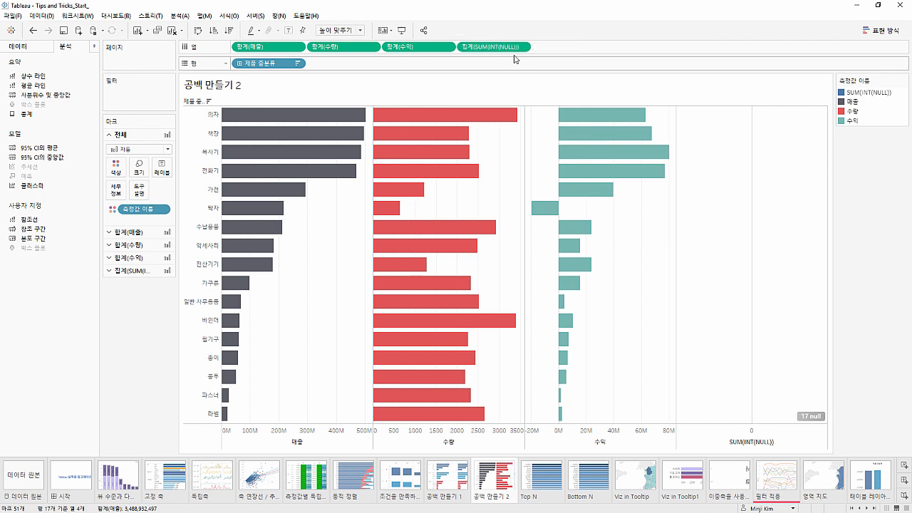
pyautogui.moveTo(519, 46); pyautogui.dragTo(388, 51)
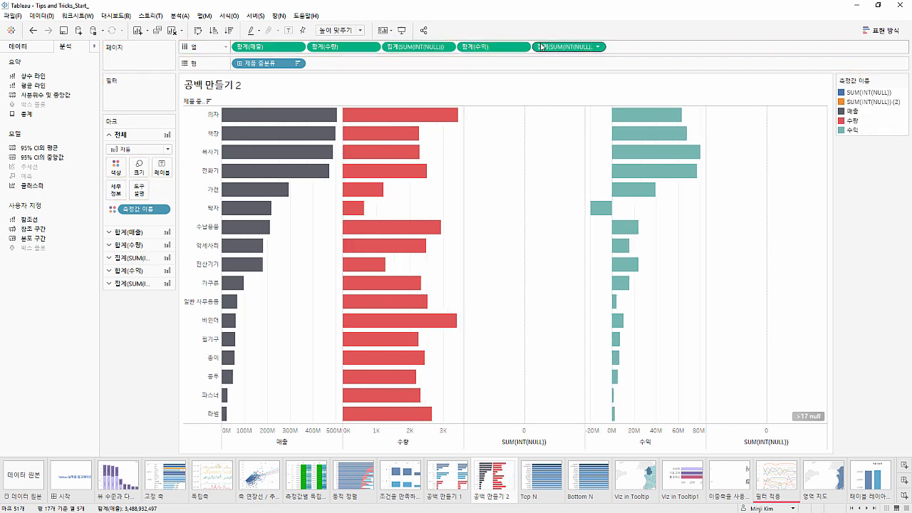
pyautogui.moveTo(541, 46); pyautogui.dragTo(304, 53)
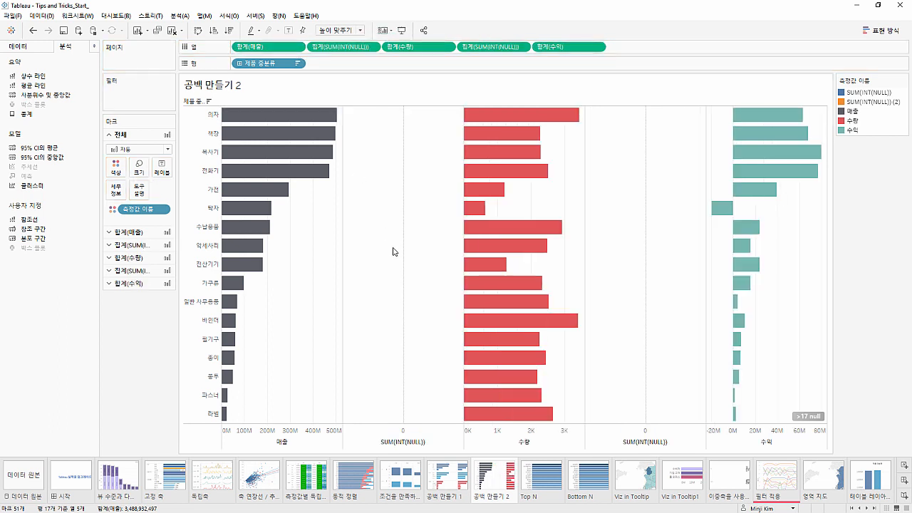
# Clear the axis title of the SUM(INT(NULL)) spacer column between 매출 and 수량
pyautogui.rightClick(403, 442)
pyautogui.click(403, 445)
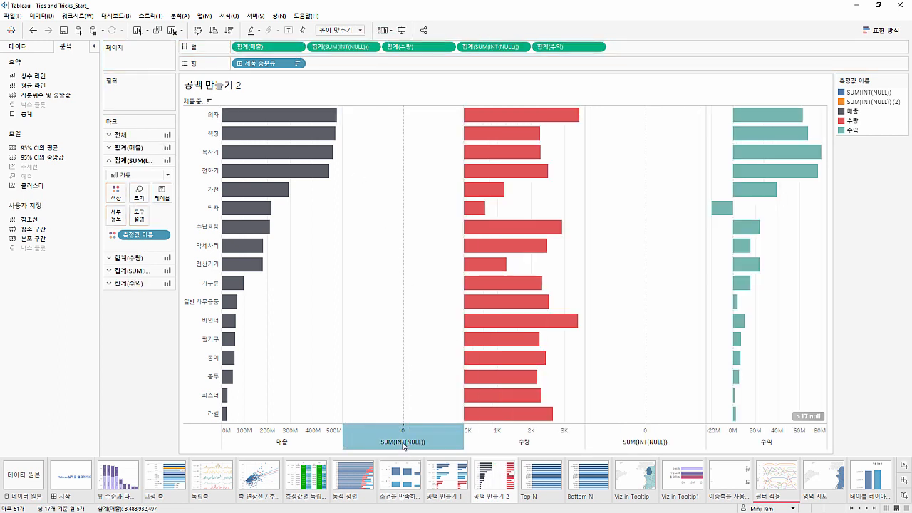
pyautogui.tripleClick(420, 335)
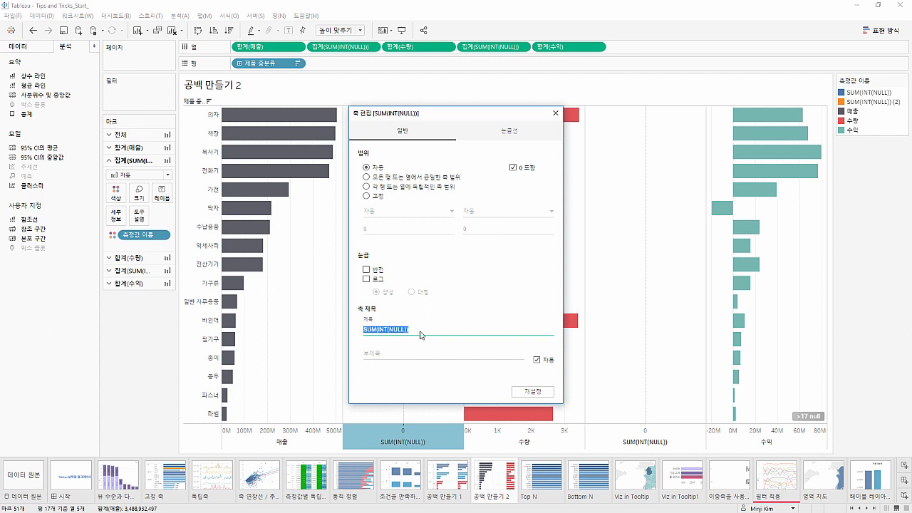
pyautogui.press('Delete')
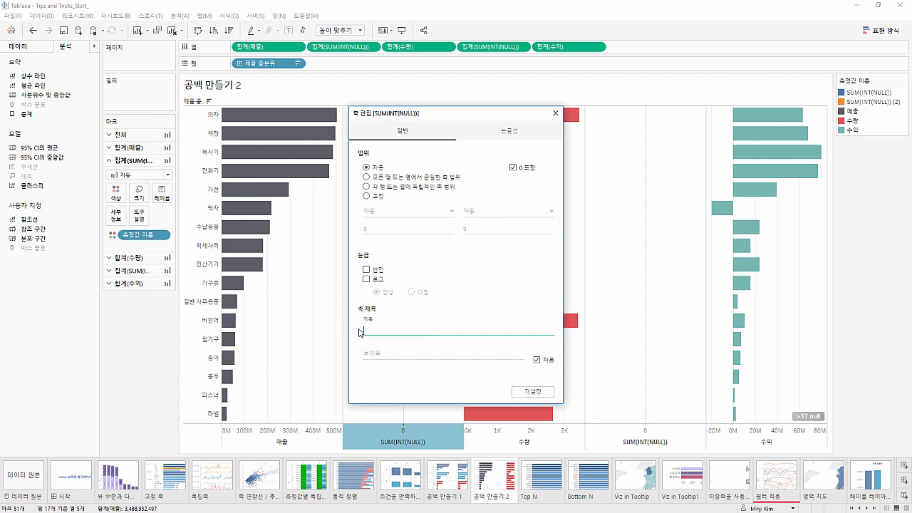
pyautogui.click(555, 113)
# Clear the axis title of the other SUM(INT(NULL)) spacer column, between 수량 and 수익
pyautogui.click(652, 445)
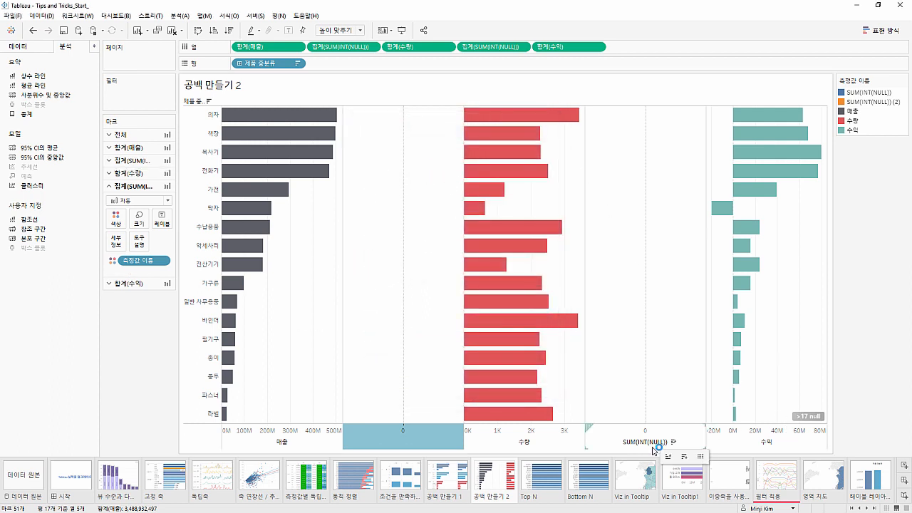
pyautogui.doubleClick(653, 444)
pyautogui.tripleClick(436, 329)
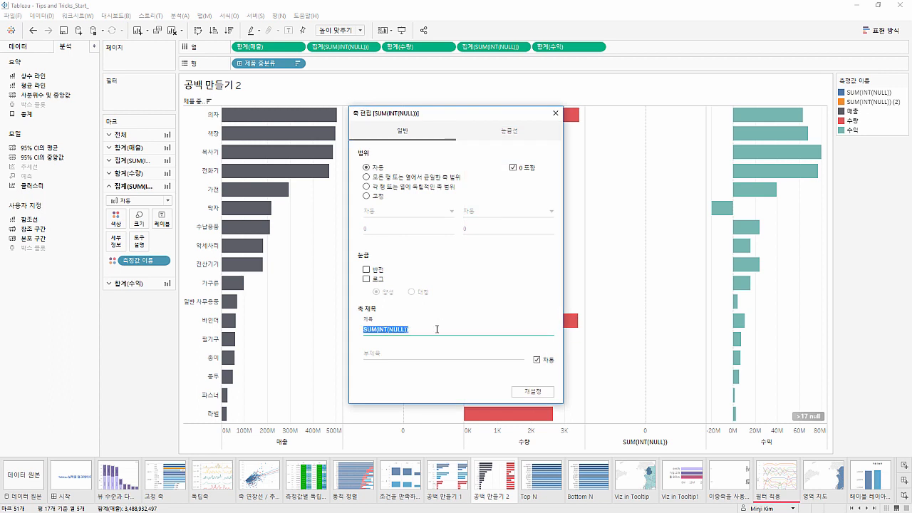
pyautogui.press('Delete')
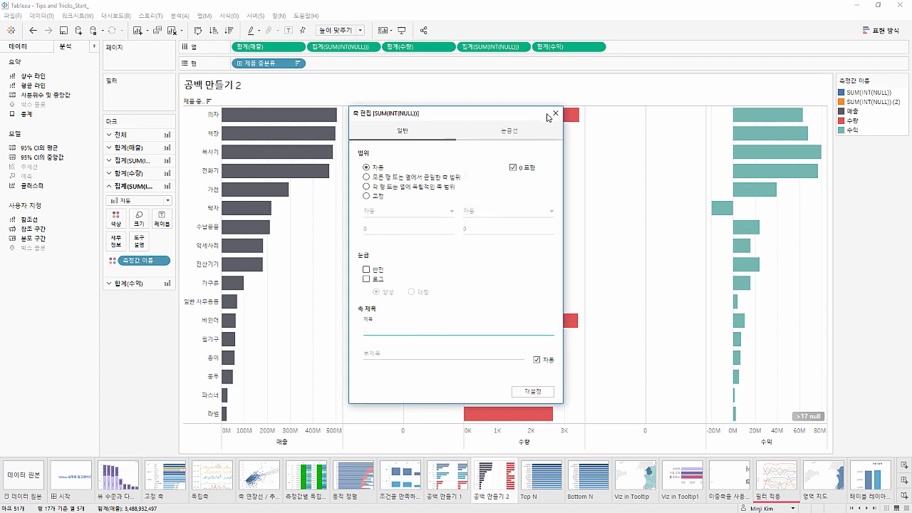
pyautogui.click(554, 111)
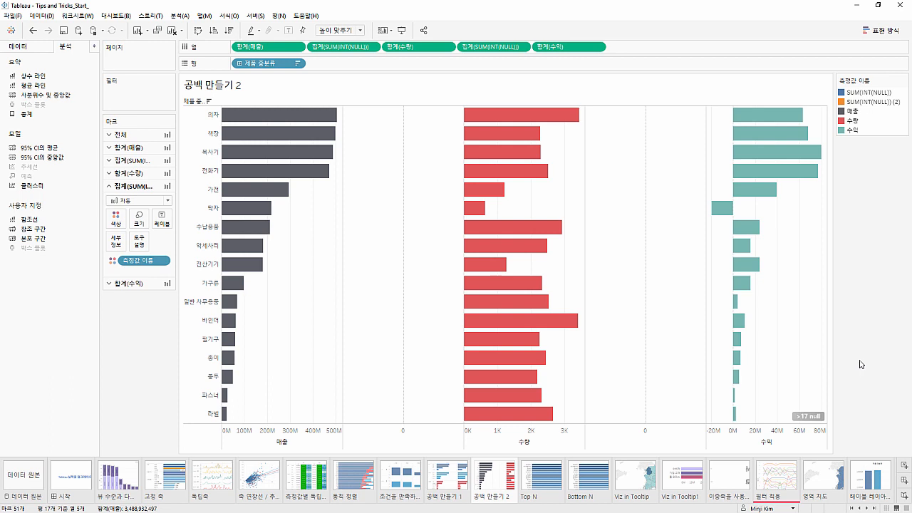
# Open the Top N worksheet and examine the 수익률 field's formula and its values by 시도
pyautogui.click(543, 475)
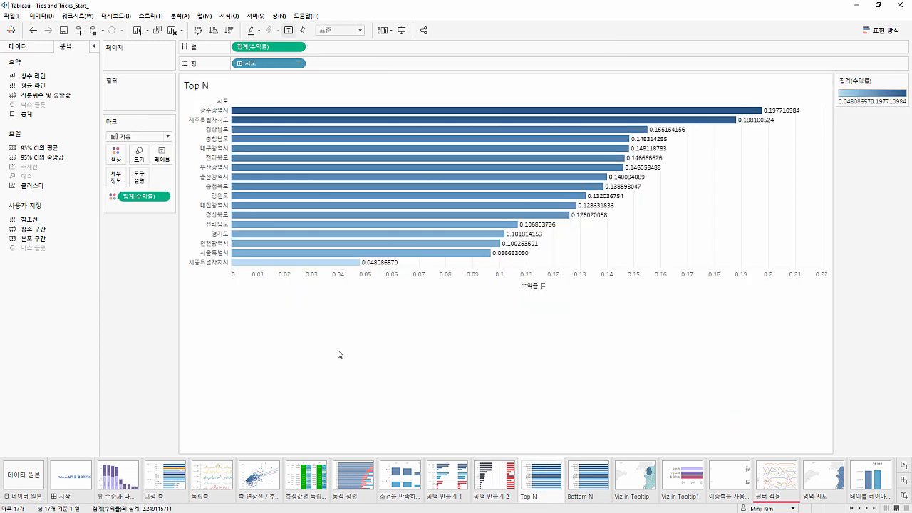
pyautogui.click(28, 45)
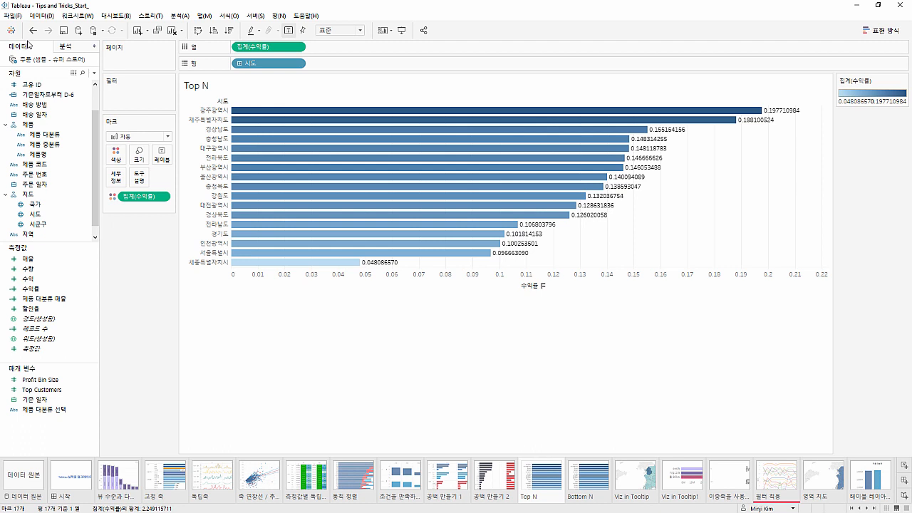
pyautogui.moveTo(238, 114)
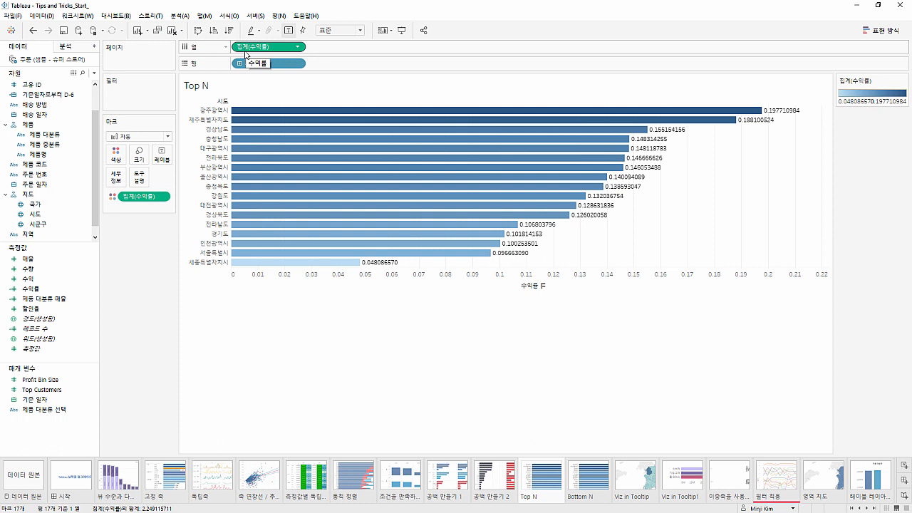
pyautogui.rightClick(62, 289)
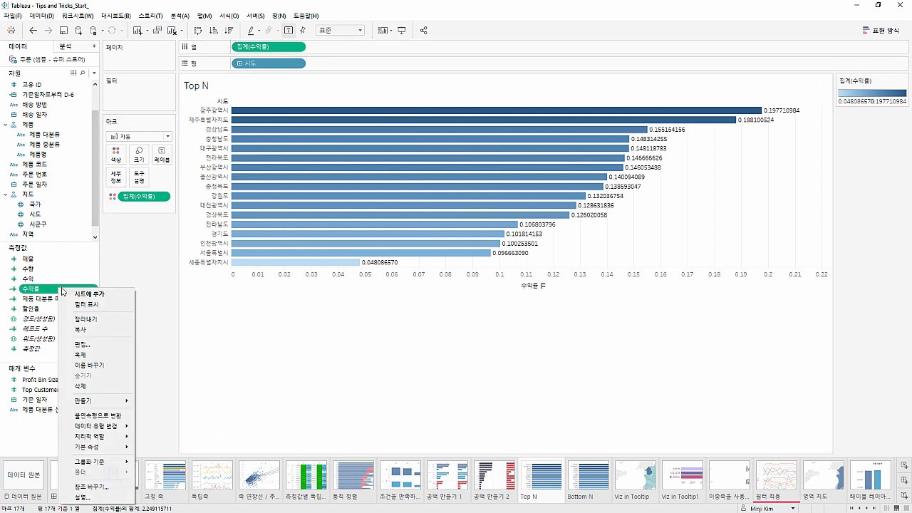
pyautogui.click(97, 344)
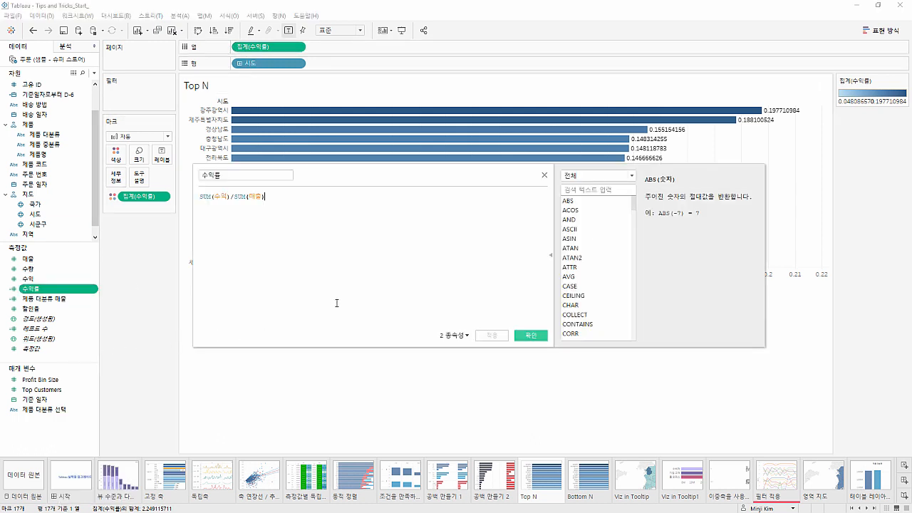
pyautogui.click(542, 178)
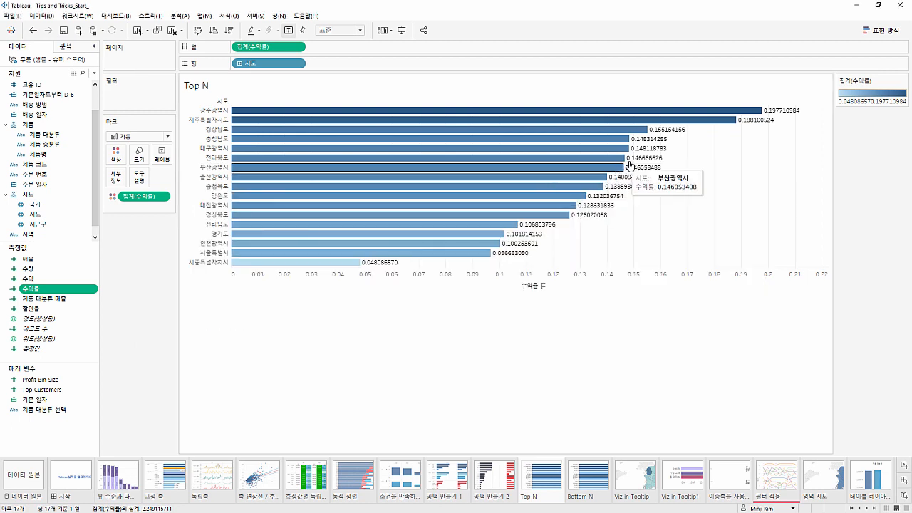
pyautogui.moveTo(636, 163)
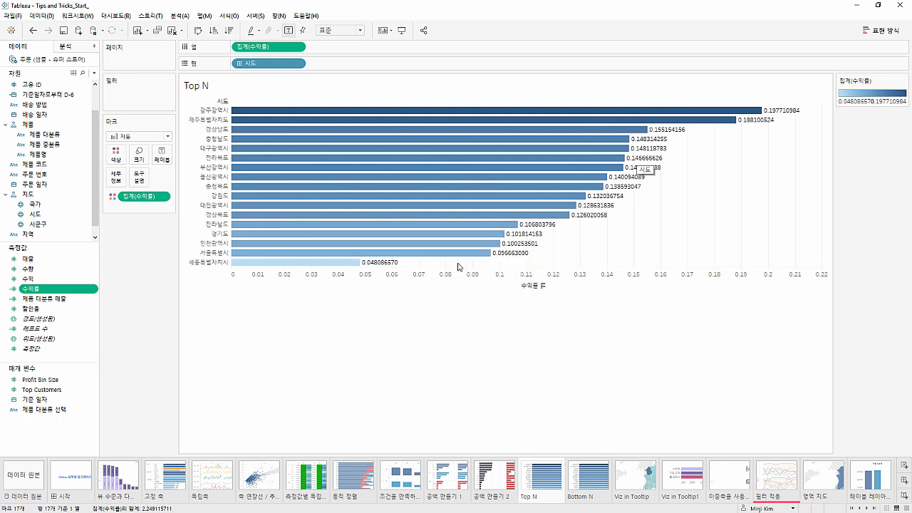
pyautogui.moveTo(394, 270)
pyautogui.moveTo(372, 260)
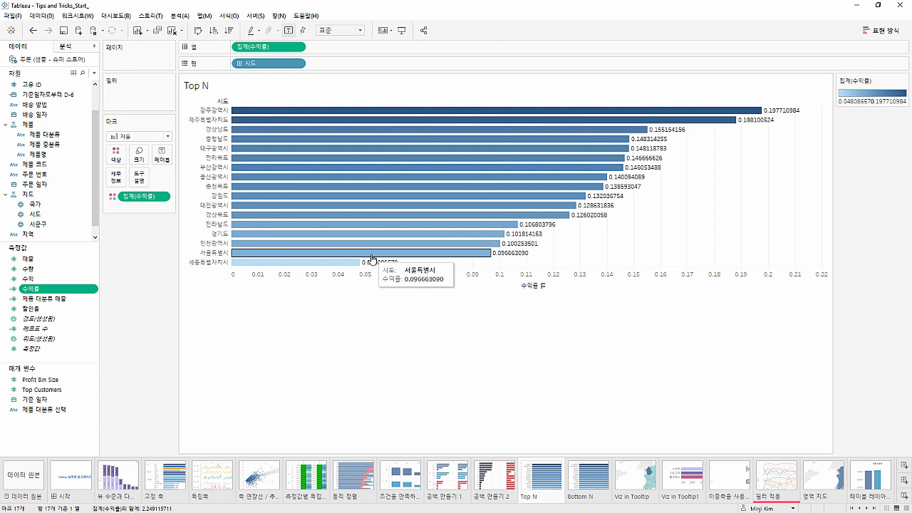
pyautogui.rightClick(283, 48)
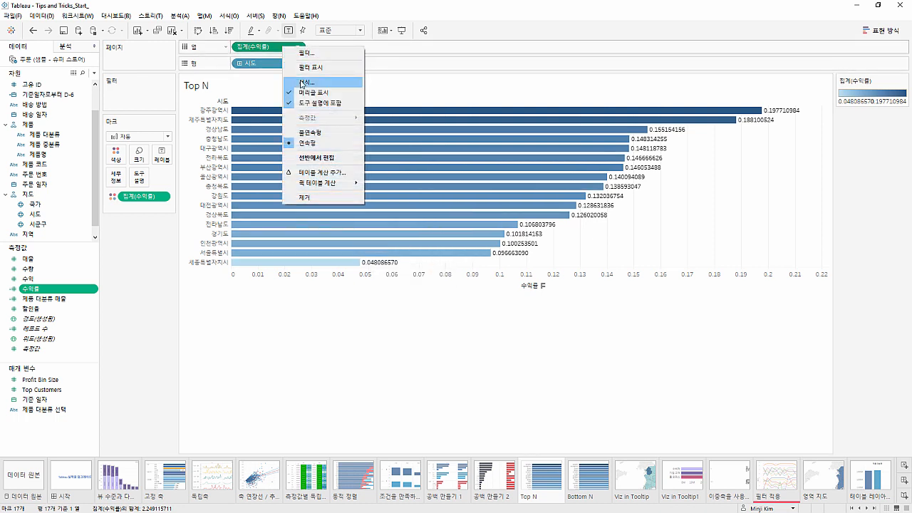
pyautogui.click(302, 84)
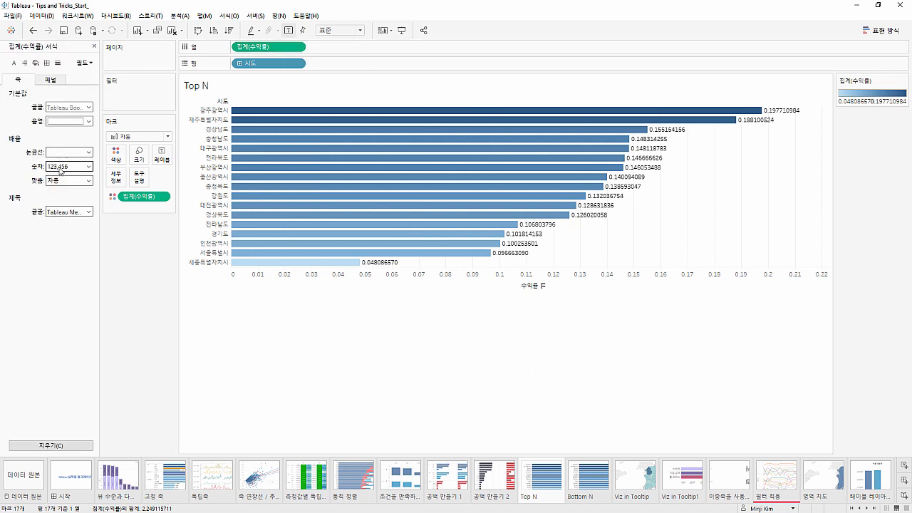
pyautogui.click(60, 171)
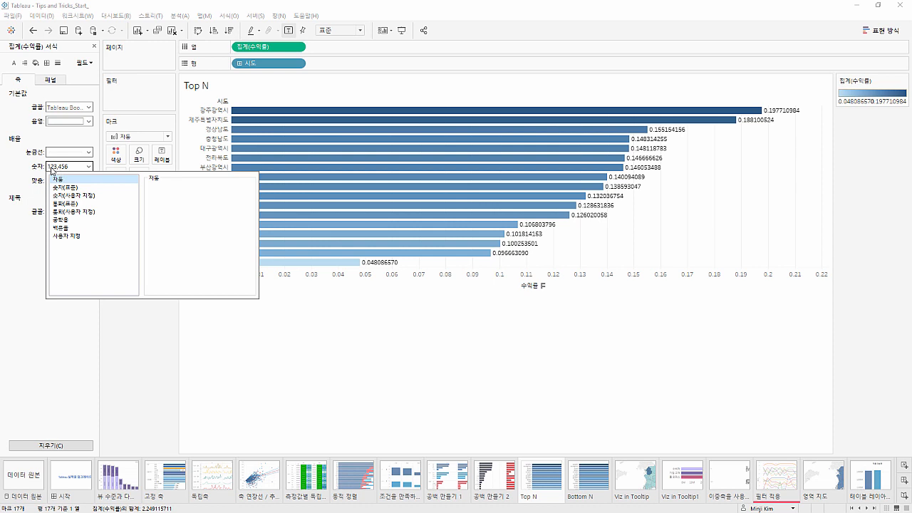
pyautogui.click(94, 46)
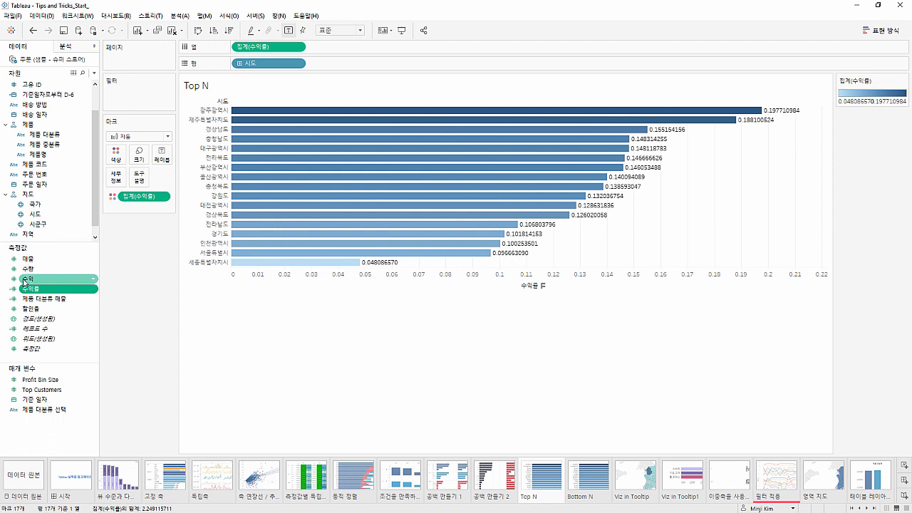
# Set the default number format of the 수익률 measure to 백분율 with 1 decimal place
pyautogui.rightClick(24, 289)
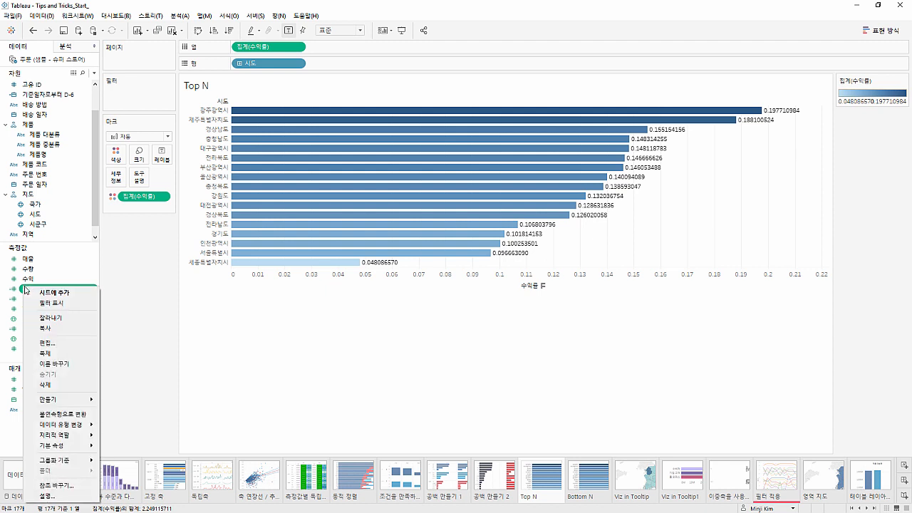
pyautogui.moveTo(81, 430)
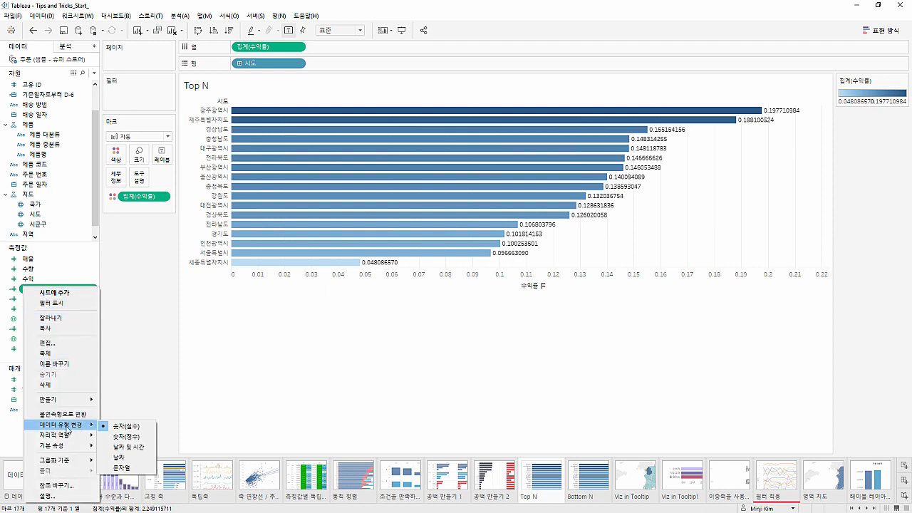
pyautogui.moveTo(66, 445)
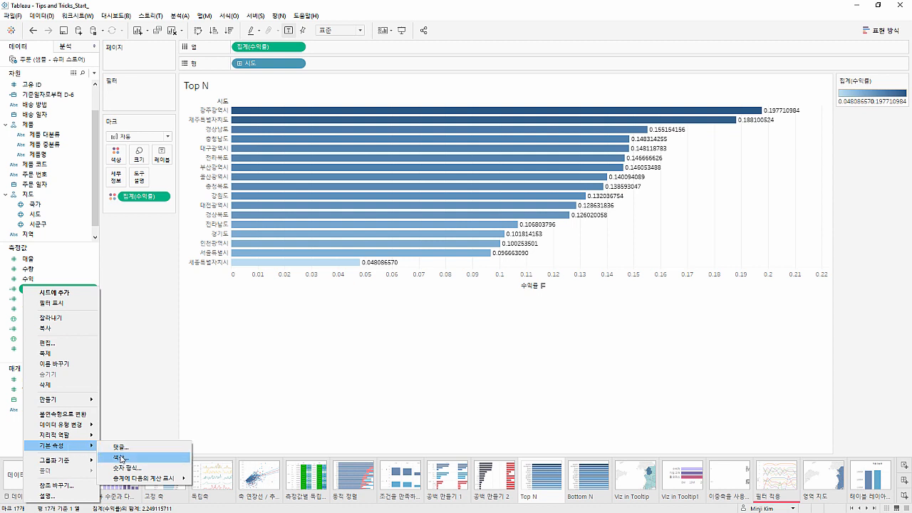
pyautogui.click(124, 467)
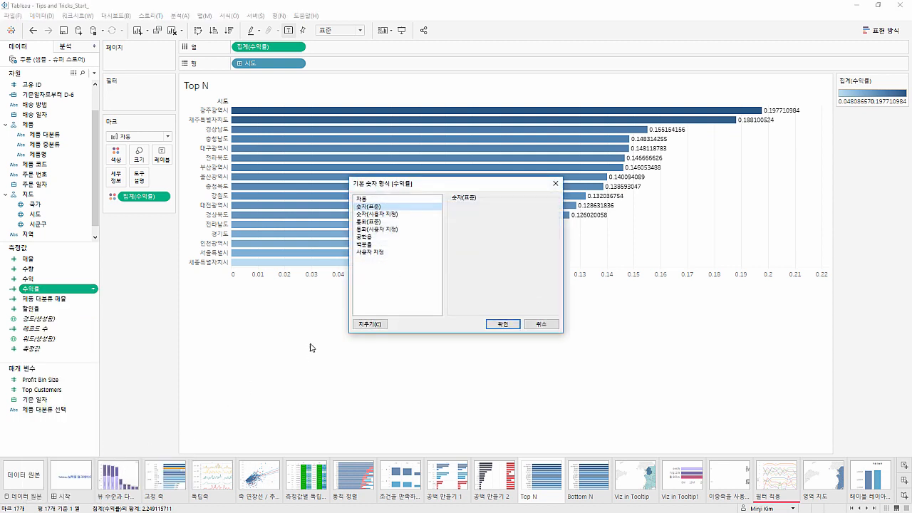
pyautogui.click(369, 244)
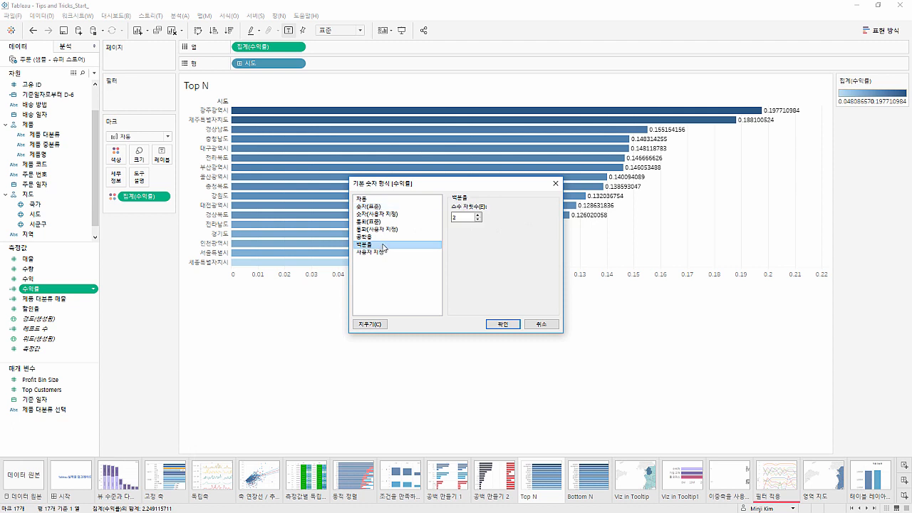
pyautogui.click(478, 220)
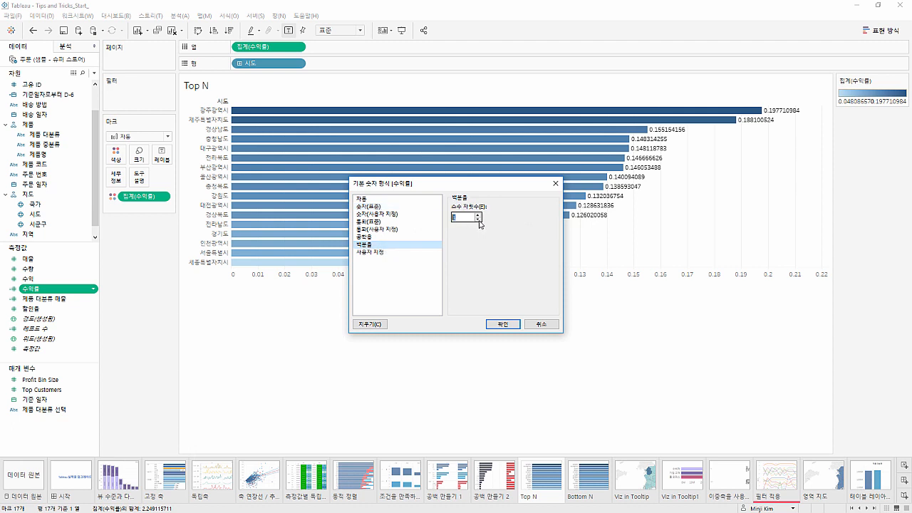
pyautogui.click(500, 324)
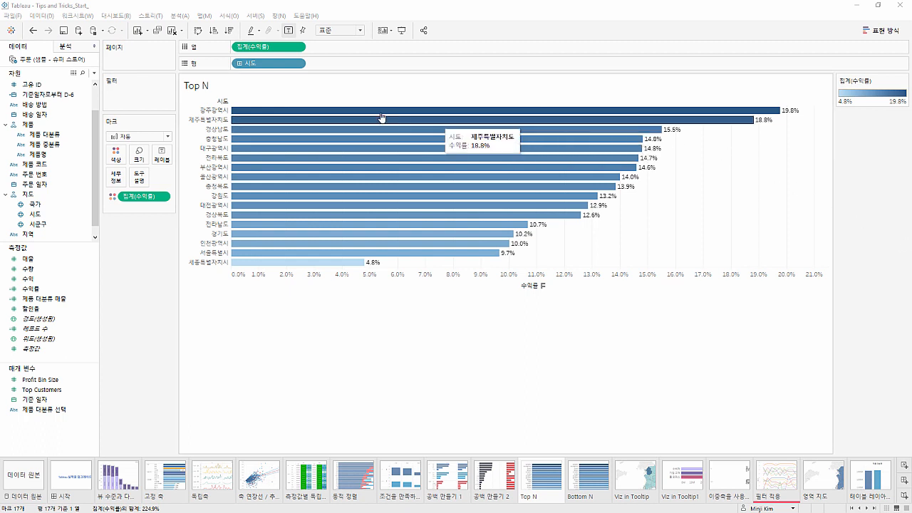
# Expand 시도 in the rows to include 시군구, and add a copy of the 집계(수익률) column measure to the marks
pyautogui.click(239, 63)
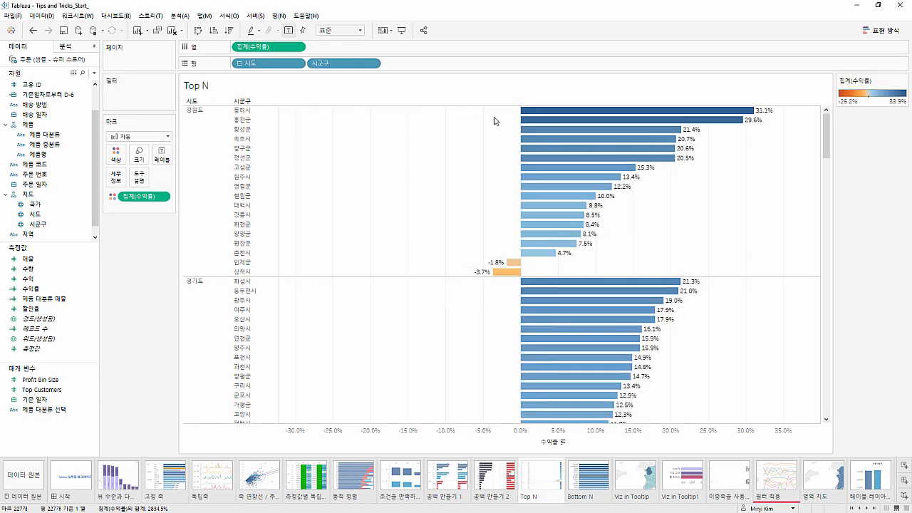
pyautogui.moveTo(827, 128)
pyautogui.mouseDown()
pyautogui.moveTo(826, 251)
pyautogui.moveTo(825, 117)
pyautogui.mouseUp()
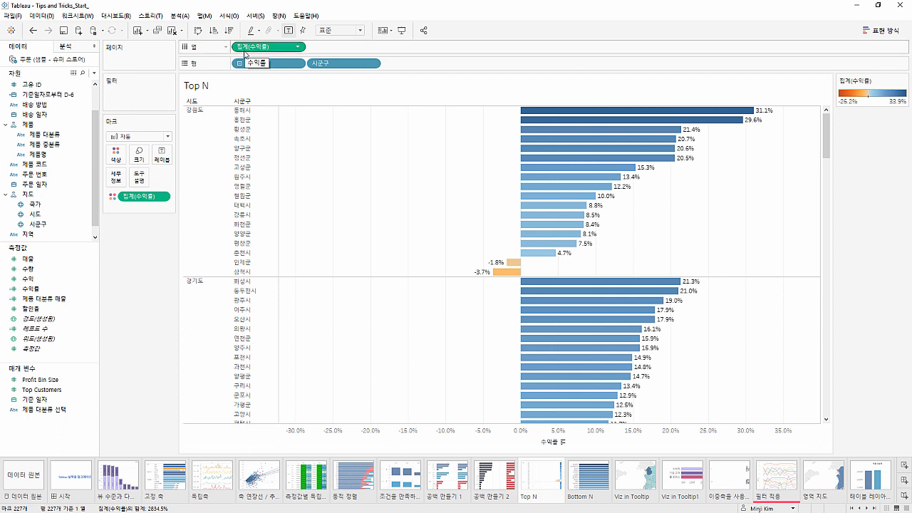
pyautogui.moveTo(248, 51); pyautogui.dragTo(153, 214)
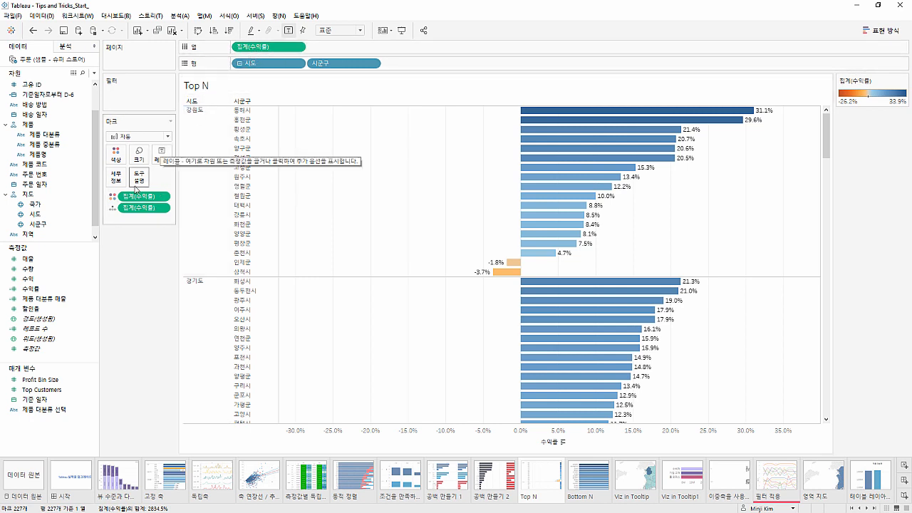
# Apply the 순위 quick table calculation to the second 집계(수익률) on the marks and compute it using 패널(아래로)
pyautogui.rightClick(129, 208)
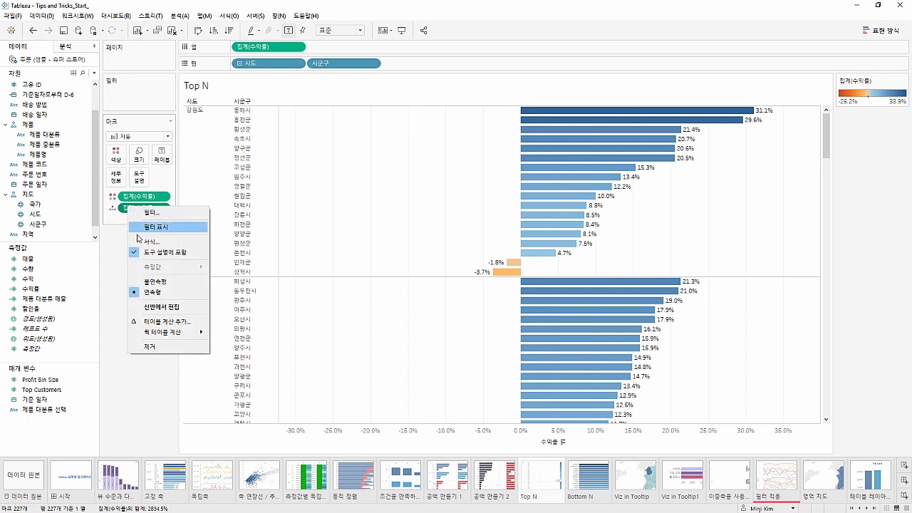
pyautogui.moveTo(146, 332)
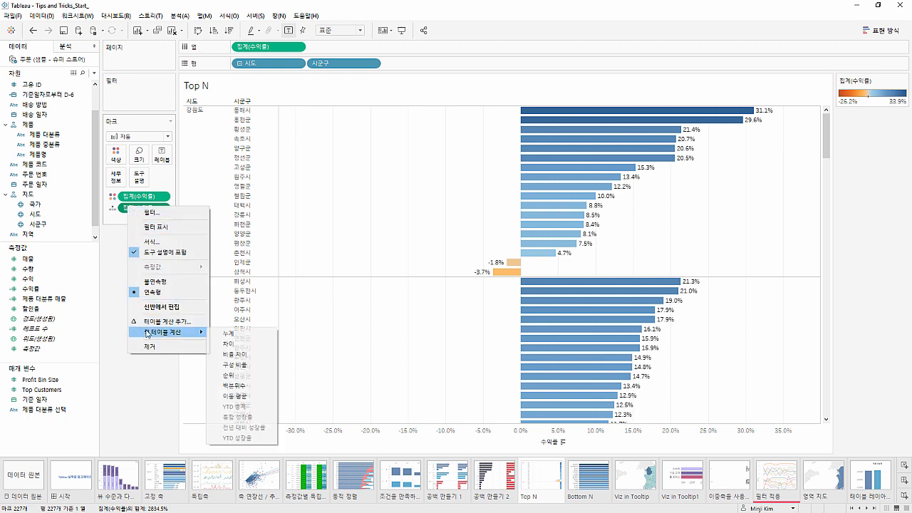
pyautogui.click(230, 375)
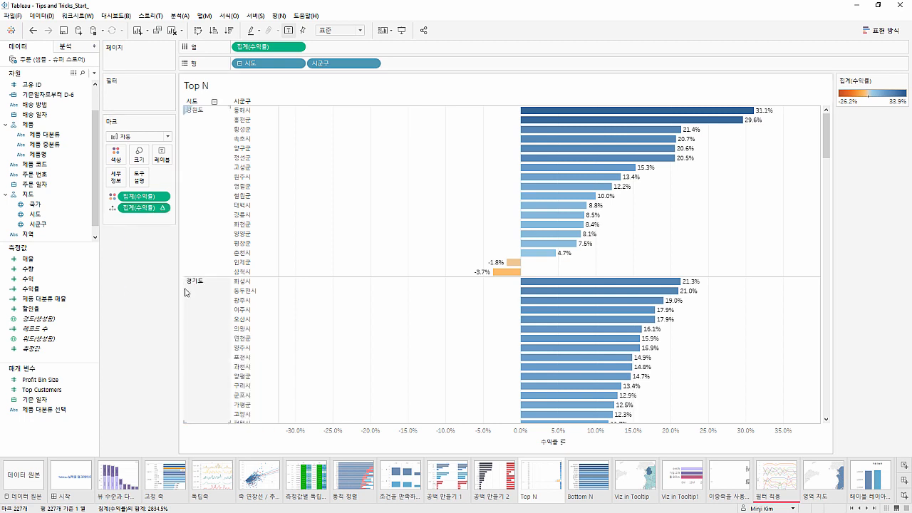
pyautogui.rightClick(151, 208)
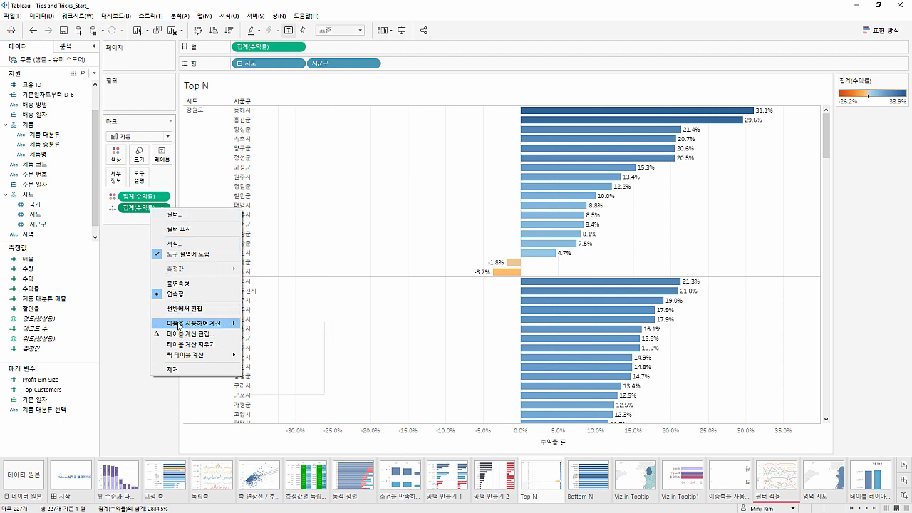
pyautogui.moveTo(181, 325)
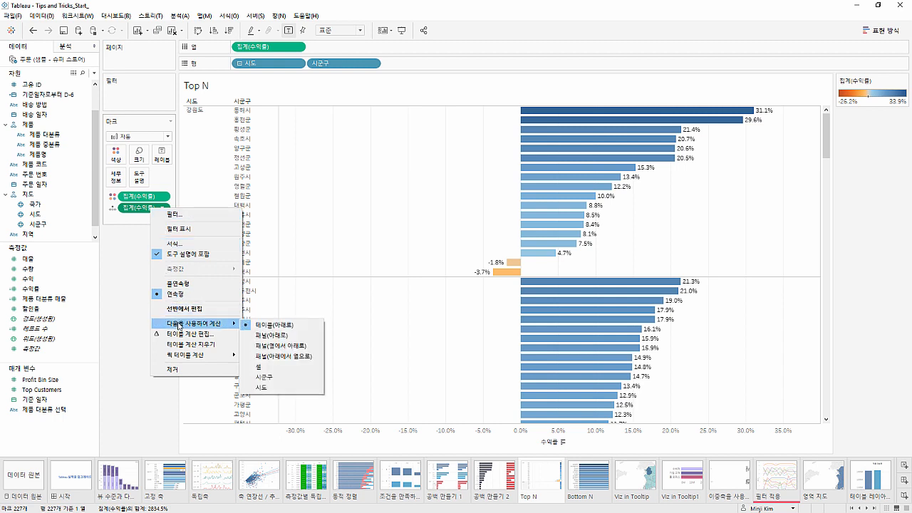
pyautogui.click(271, 340)
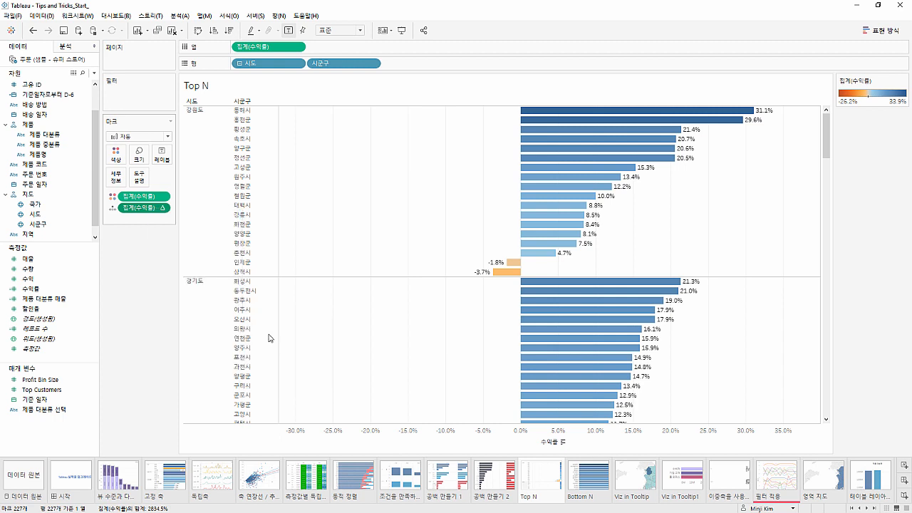
# Make the 수익률 rank discrete (불연속형) and place it in the rows between 시도 and 시군구
pyautogui.rightClick(156, 208)
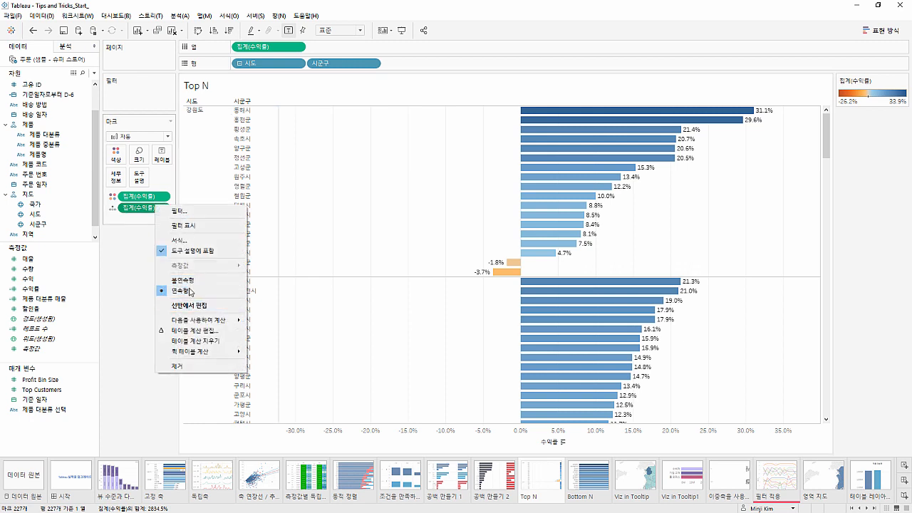
pyautogui.click(191, 282)
pyautogui.moveTo(142, 207); pyautogui.dragTo(318, 69)
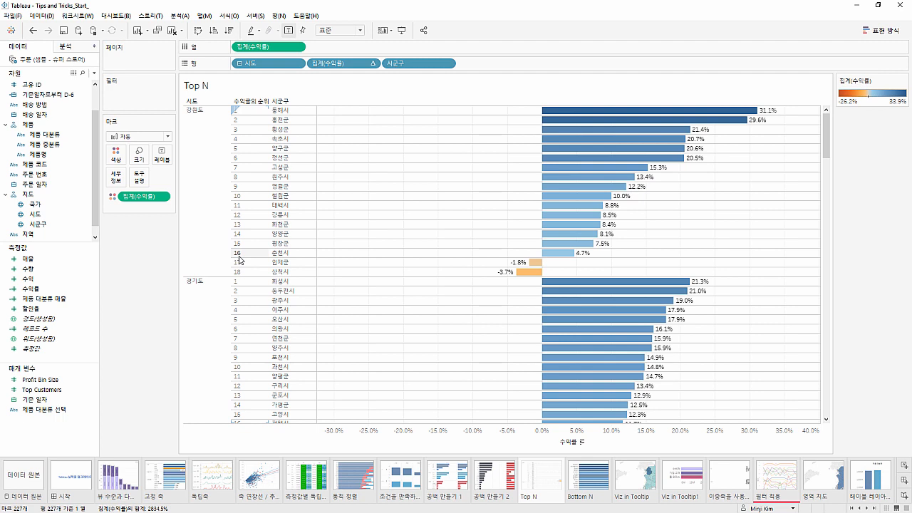
# Filter the view by the 수익률 rank, keeping only ranks 1, 2 and 3
pyautogui.moveTo(253, 101); pyautogui.dragTo(136, 104)
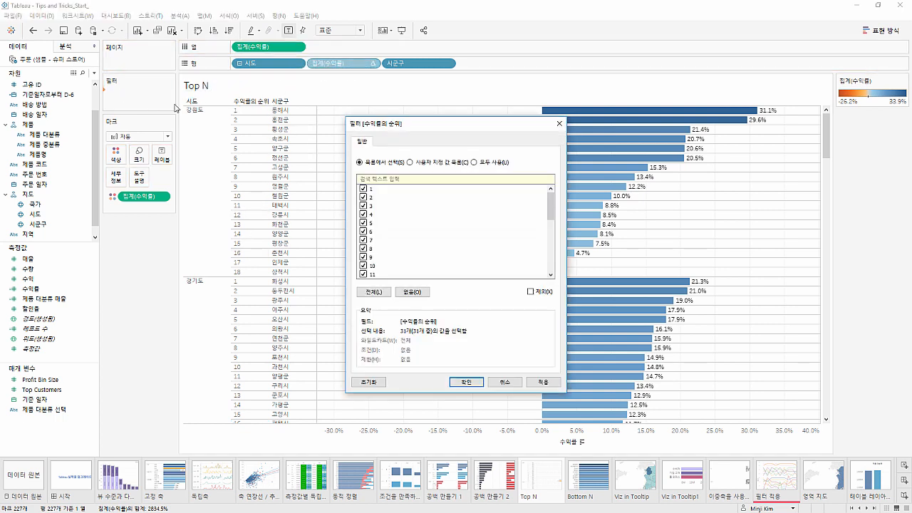
pyautogui.click(413, 291)
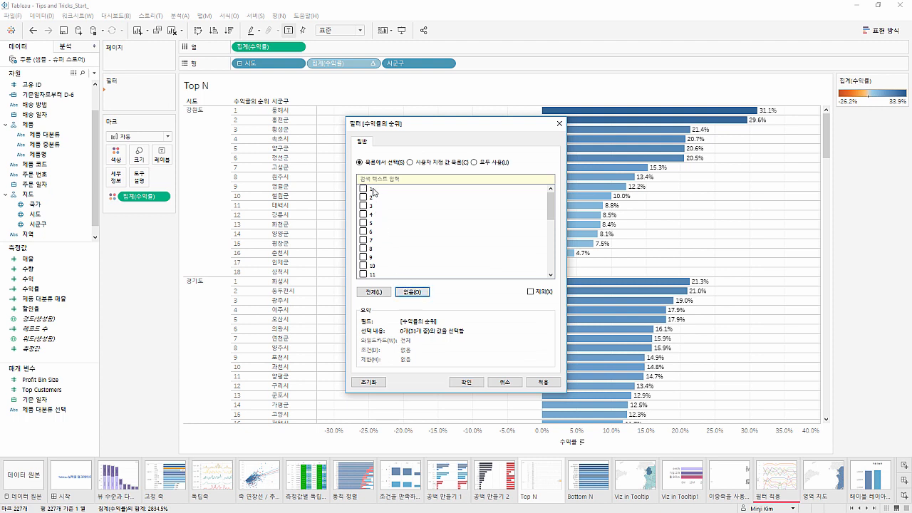
pyautogui.click(377, 189)
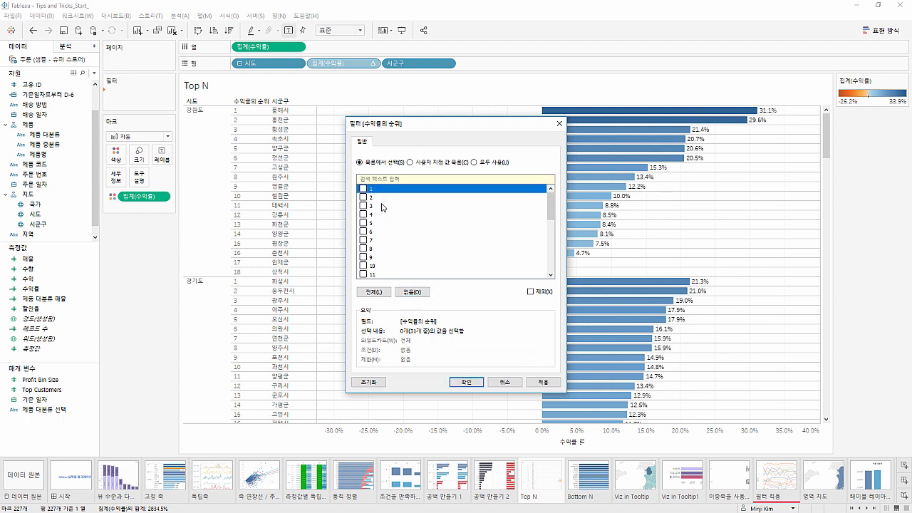
pyautogui.keyDown('shift'); pyautogui.click(385, 206); pyautogui.keyUp('shift')
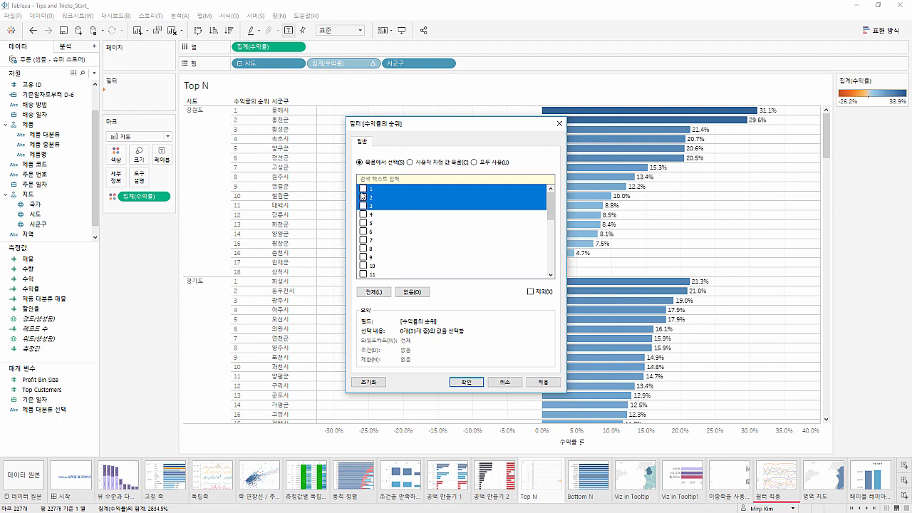
pyautogui.click(467, 384)
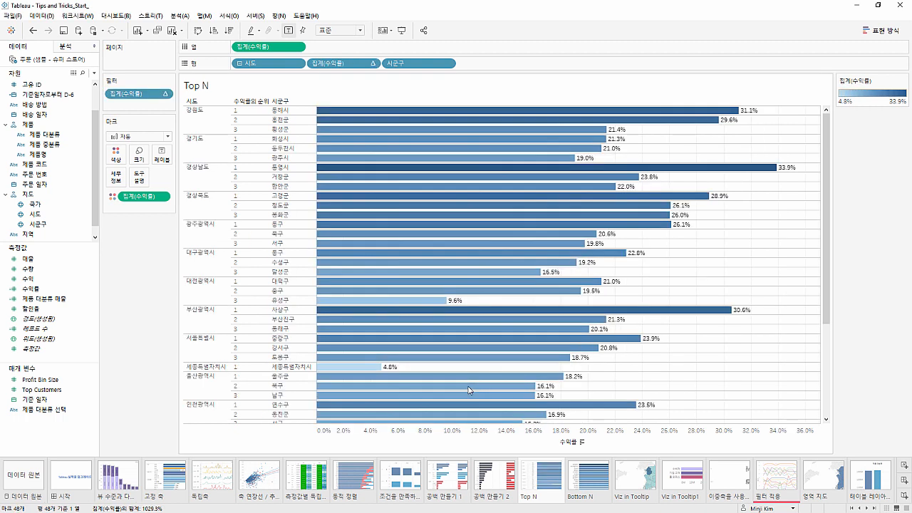
# Hide the header of the 수익률 rank field in the rows
pyautogui.moveTo(469, 389)
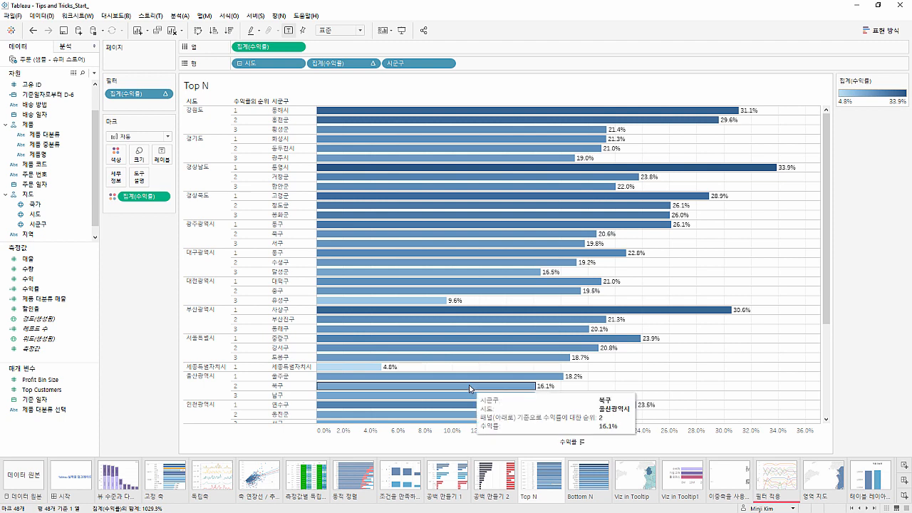
pyautogui.click(371, 65)
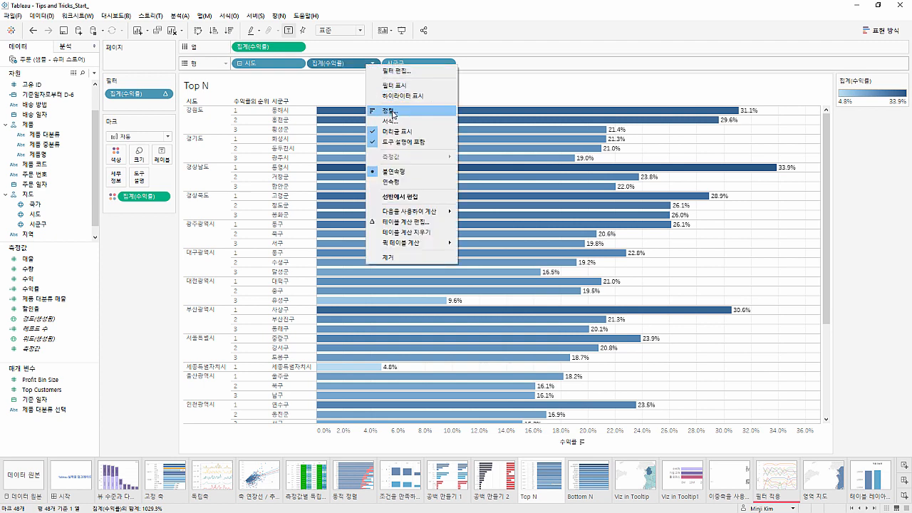
pyautogui.click(396, 132)
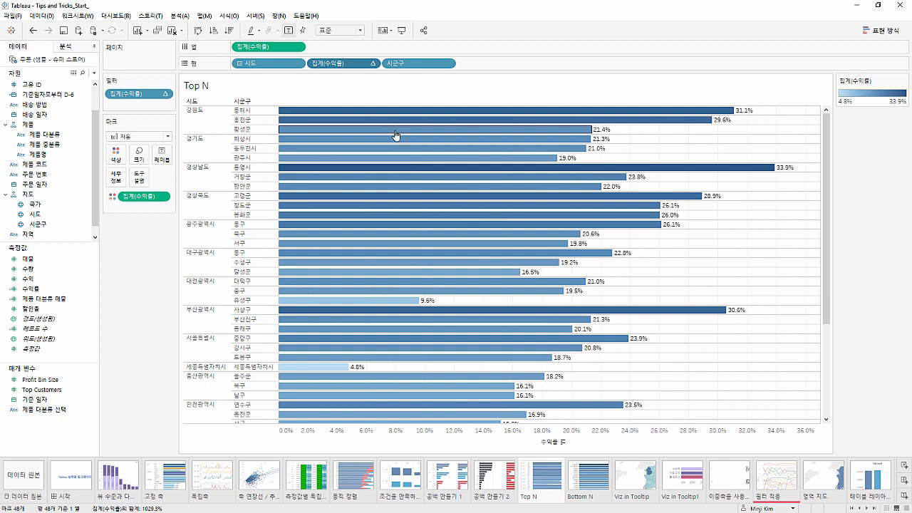
# Open the Bottom N worksheet, expand 시도 to 시군구, and add a copy of the 집계(수익률) column measure to the marks
pyautogui.click(582, 495)
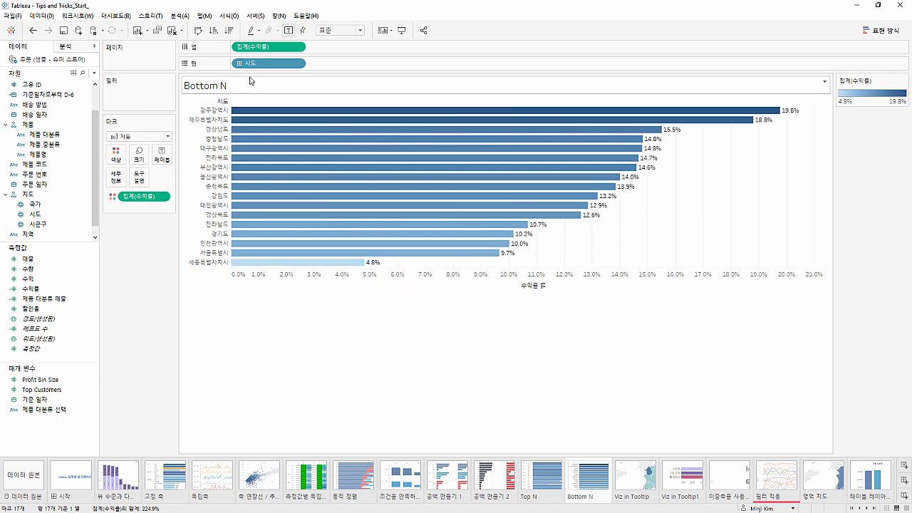
pyautogui.click(239, 65)
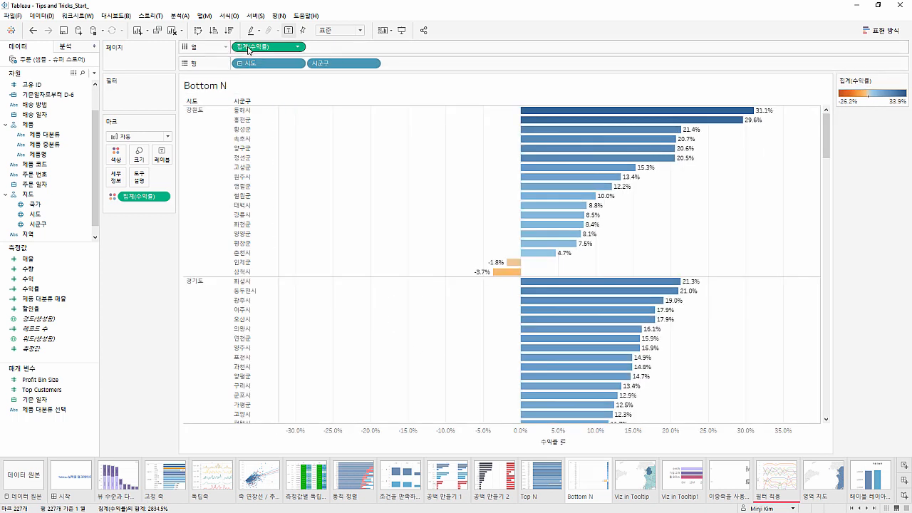
pyautogui.moveTo(247, 49); pyautogui.dragTo(141, 209)
# Turn the copied 집계(수익률) in Bottom N into a 순위 quick table calculation computed using 패널(아래로)
pyautogui.rightClick(145, 209)
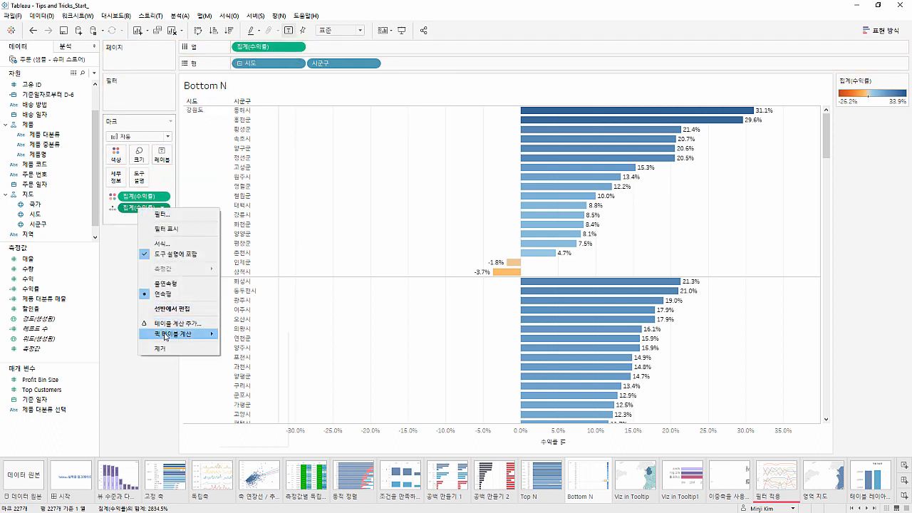
pyautogui.moveTo(167, 335)
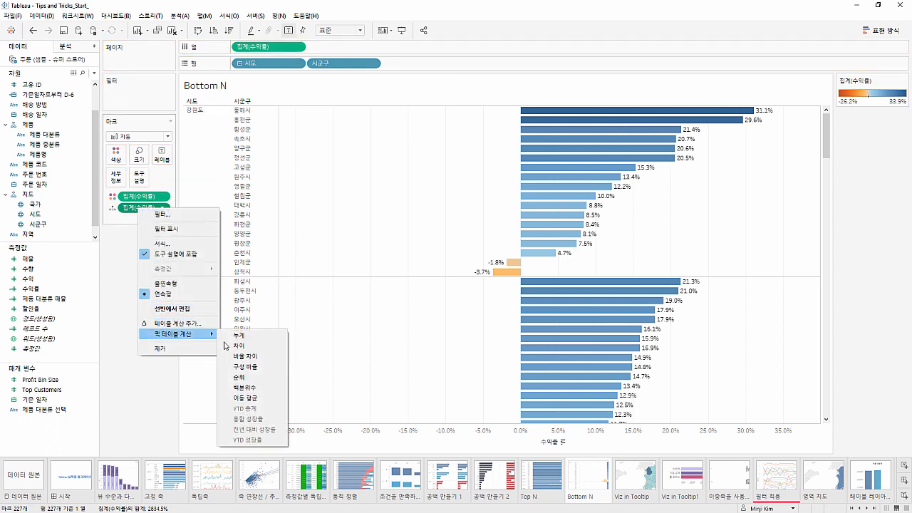
pyautogui.click(236, 376)
pyautogui.rightClick(161, 207)
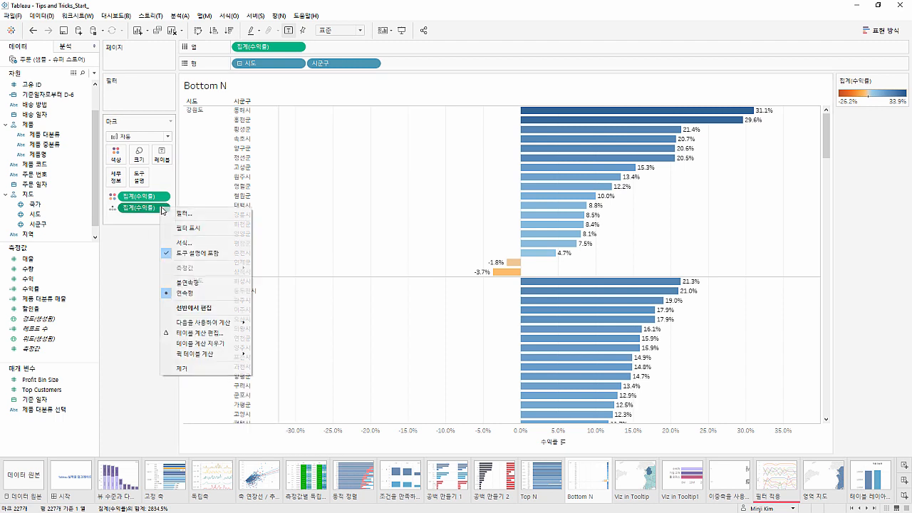
pyautogui.moveTo(214, 324)
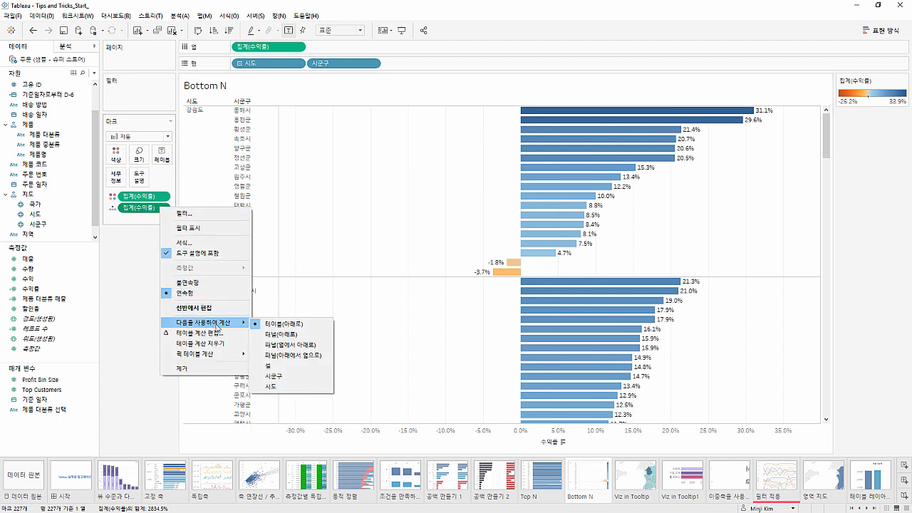
pyautogui.click(260, 336)
# Convert the Bottom N rank to discrete (불연속형) and place it in the rows between 시도 and 시군구
pyautogui.rightClick(159, 207)
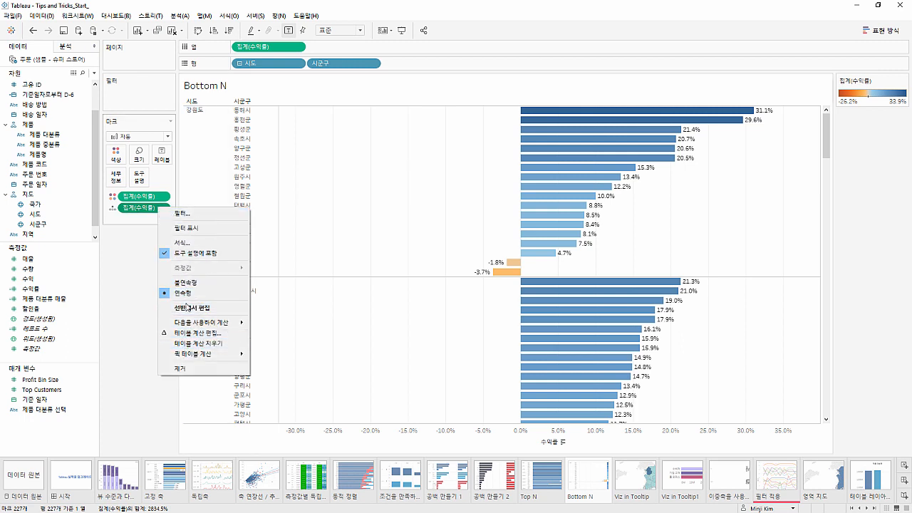
pyautogui.click(186, 282)
pyautogui.moveTo(154, 215); pyautogui.dragTo(337, 16)
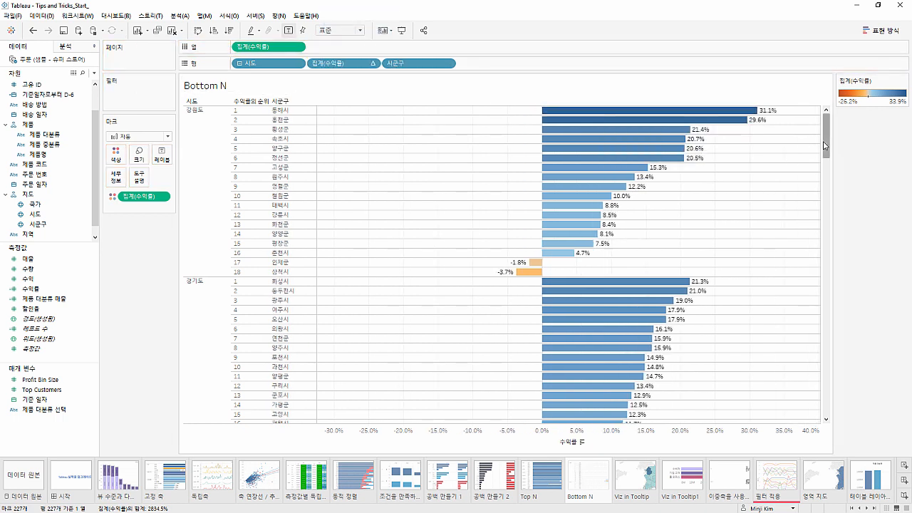
# Examine the lowest 수익률 ranks of 경기도 and 경상남도 to compare how many 시군구 each 시도 has
pyautogui.moveTo(824, 146); pyautogui.dragTo(824, 203)
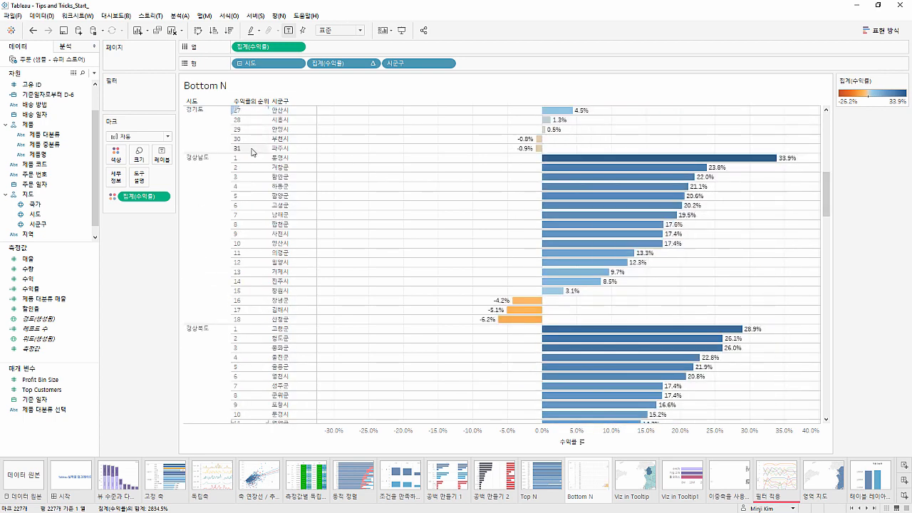
pyautogui.moveTo(253, 151)
pyautogui.click(254, 131)
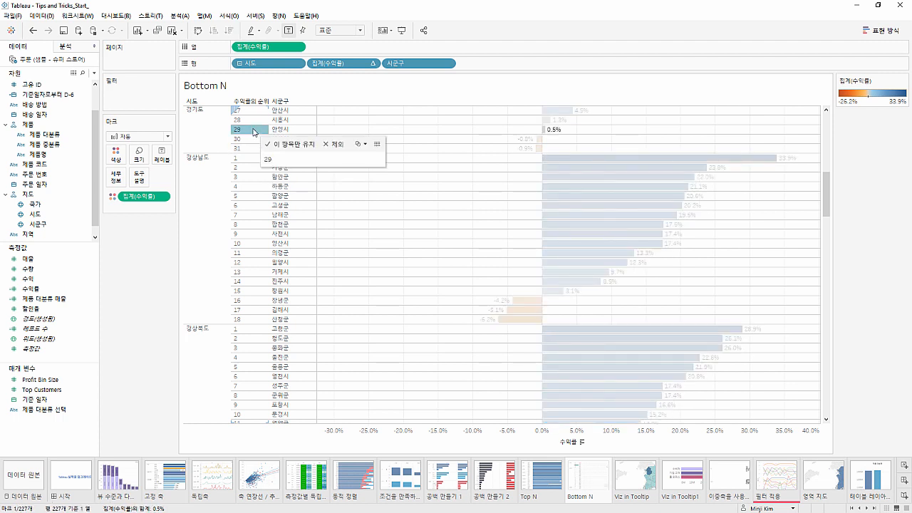
pyautogui.click(203, 187)
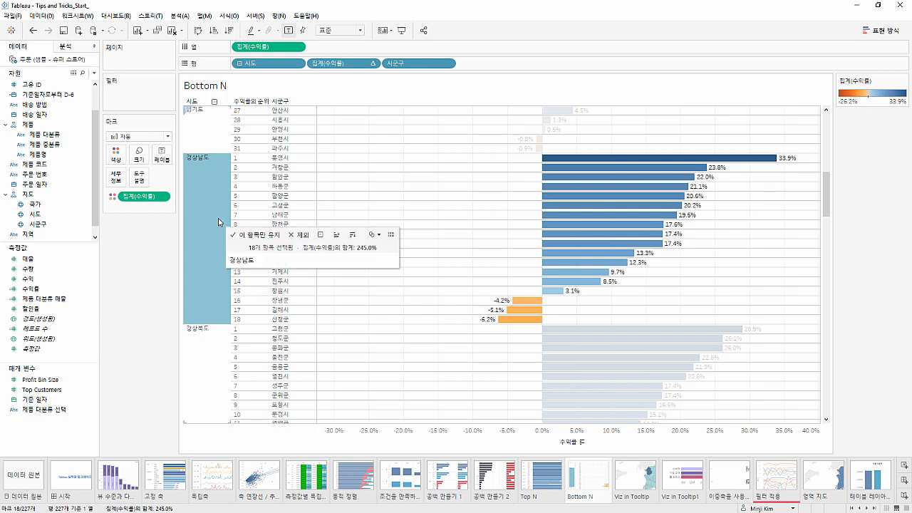
pyautogui.moveTo(217, 209)
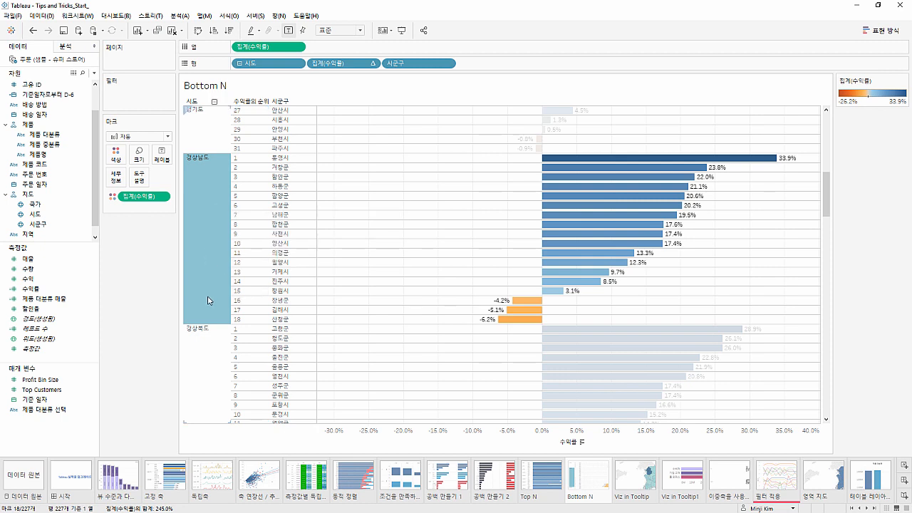
pyautogui.click(240, 320)
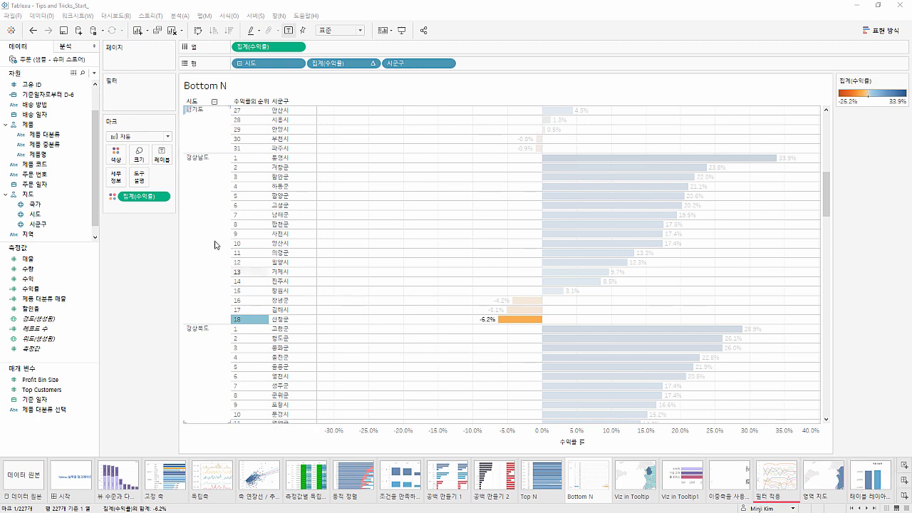
pyautogui.doubleClick(164, 211)
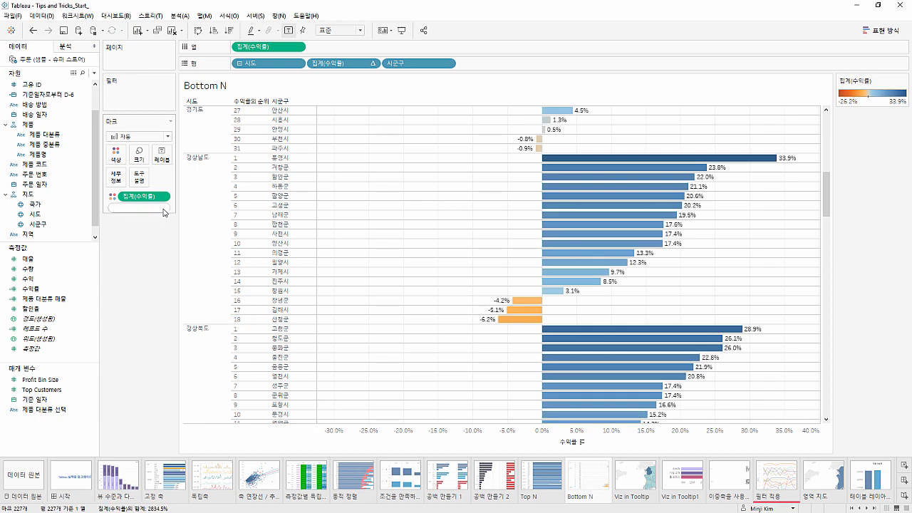
# Add a SIZE() calculation at the end of the rows, after 시군구, and make it discrete
pyautogui.doubleClick(481, 64)
pyautogui.write('size')
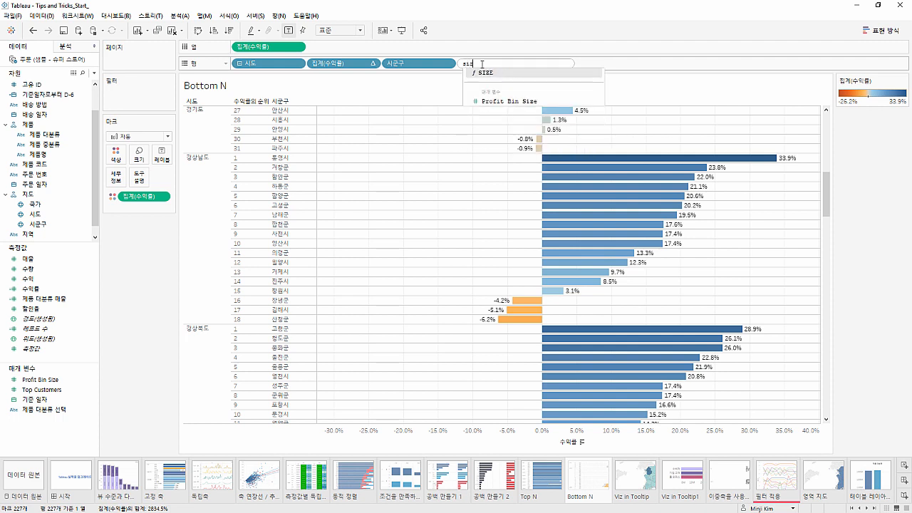
pyautogui.press('Return')
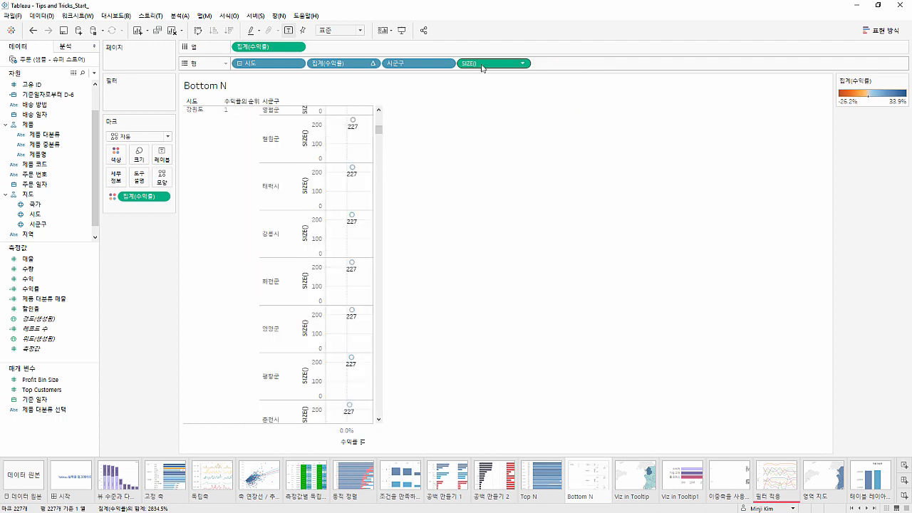
pyautogui.rightClick(482, 63)
pyautogui.click(491, 151)
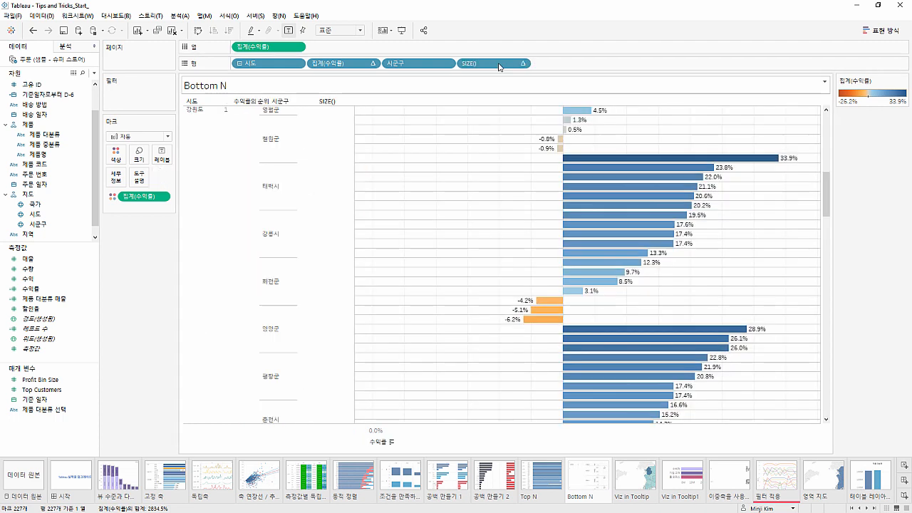
# Change the direction along which the SIZE() table calculation in the rows is computed
pyautogui.rightClick(499, 64)
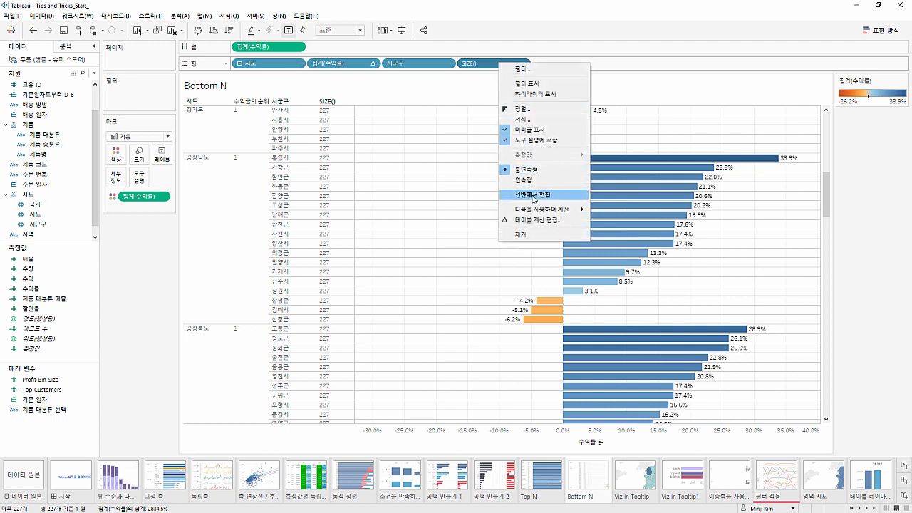
pyautogui.moveTo(536, 208)
pyautogui.click(620, 229)
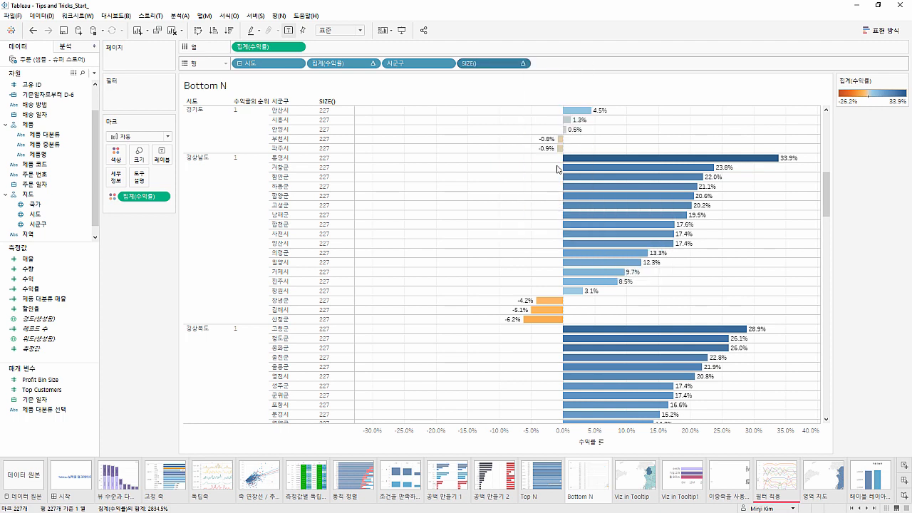
# Move SIZE() directly after 시도 in the rows and examine the 시군구 counts of 경기도 and 경상남도
pyautogui.moveTo(499, 63); pyautogui.dragTo(308, 64)
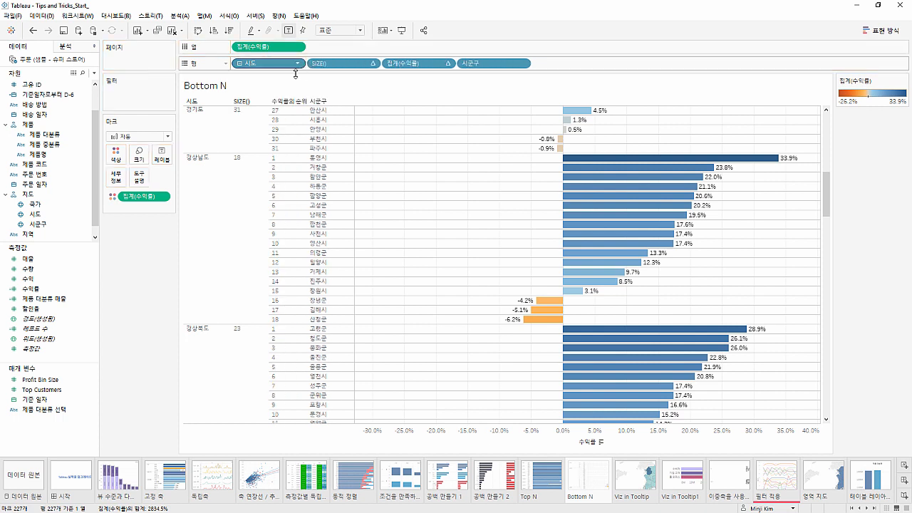
pyautogui.click(237, 135)
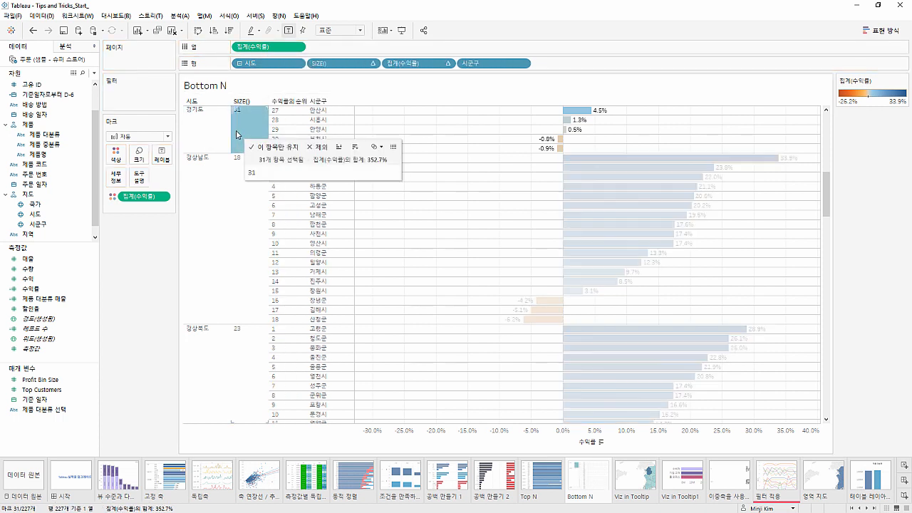
pyautogui.click(211, 136)
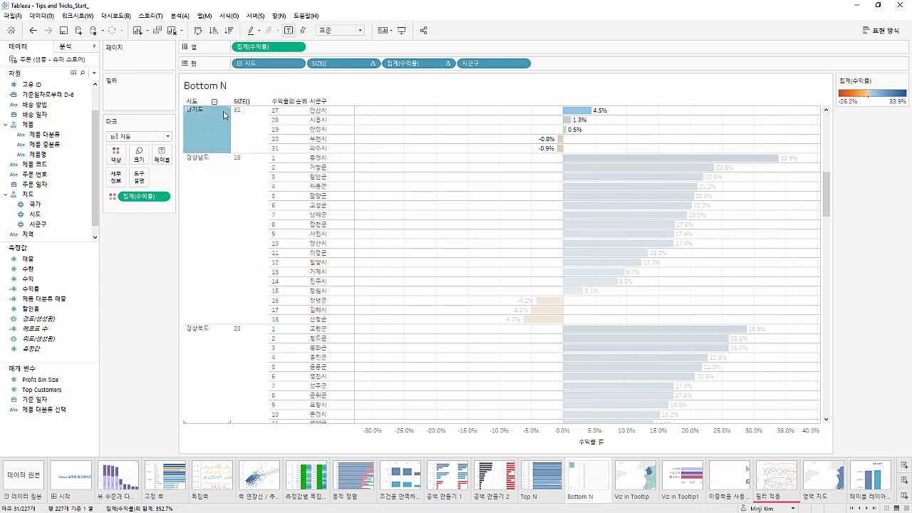
pyautogui.click(237, 114)
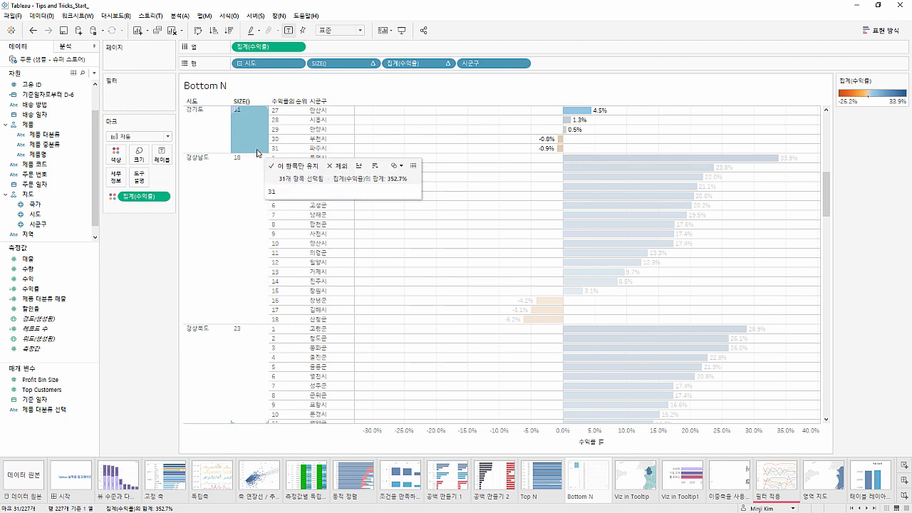
pyautogui.click(244, 202)
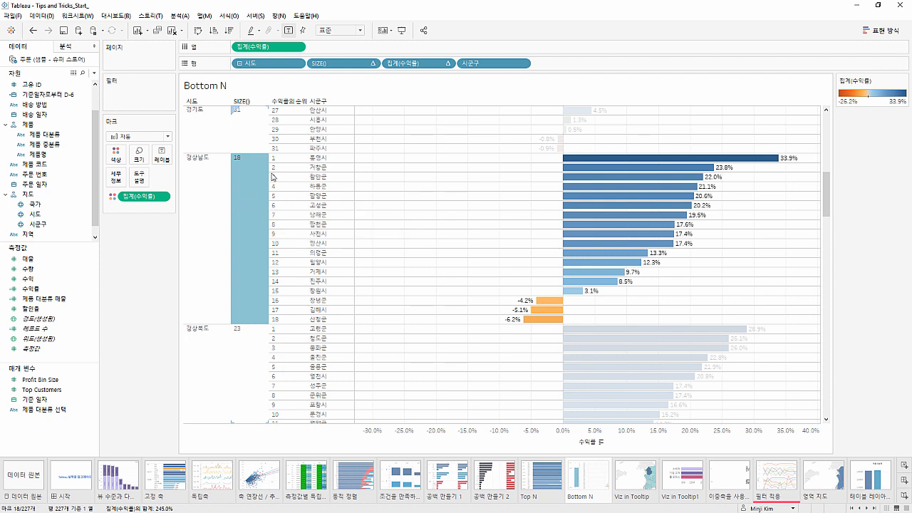
# Move the SIZE() calculation from the rows to the marks and extend its formula to SIZE()-4
pyautogui.moveTo(337, 71); pyautogui.dragTo(143, 211)
pyautogui.doubleClick(144, 209)
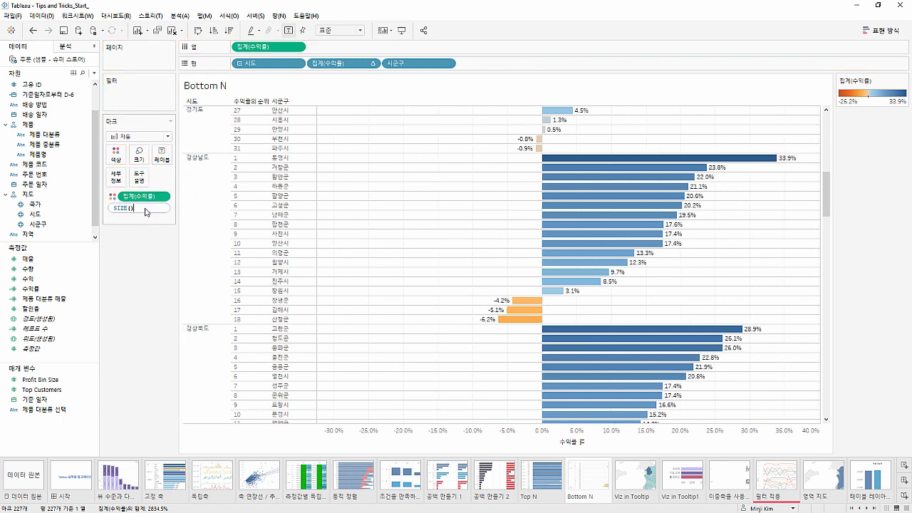
pyautogui.write('-4')
# Complete the marks calculation as SIZE()-4<RANK([수익률]) by adding the rank field from the rows, and review the formula
pyautogui.moveTo(341, 64); pyautogui.dragTo(154, 210)
pyautogui.press('Left')
pyautogui.press('Left')
pyautogui.press('Left')
pyautogui.press('Left')
pyautogui.press('Left')
pyautogui.press('Left')
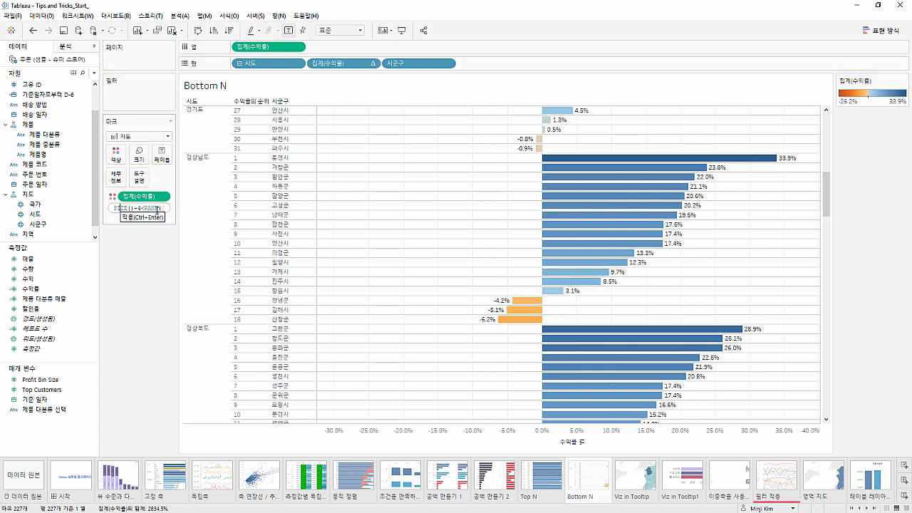
pyautogui.press('Right')
pyautogui.press('Right')
pyautogui.press('Right')
pyautogui.press('Right')
pyautogui.press('Right')
pyautogui.press('Right')
pyautogui.press('Right')
pyautogui.press('Right')
pyautogui.press('Right')
pyautogui.press('Right')
pyautogui.press('Right')
pyautogui.press('Right')
pyautogui.press('Right')
pyautogui.press('Right')
pyautogui.press('Right')
pyautogui.press('Right')
pyautogui.press('Right')
pyautogui.press('Right')
pyautogui.press('Left')
pyautogui.press('Left')
pyautogui.press('Left')
pyautogui.press('Left')
pyautogui.press('Left')
pyautogui.press('Left')
pyautogui.press('Left')
pyautogui.press('Left')
pyautogui.press('Left')
pyautogui.press('Left')
pyautogui.press('Left')
pyautogui.press('Left')
pyautogui.press('Left')
pyautogui.press('Left')
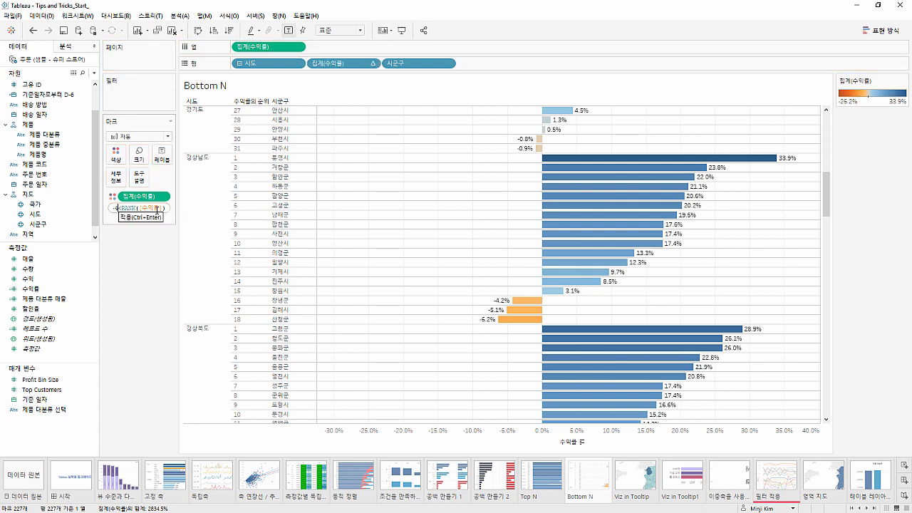
pyautogui.press('Right')
pyautogui.press('Right')
pyautogui.press('Right')
pyautogui.press('Right')
pyautogui.press('Right')
pyautogui.press('Right')
pyautogui.press('Right')
pyautogui.press('Right')
pyautogui.press('Right')
pyautogui.press('Right')
pyautogui.press('Right')
pyautogui.press('Right')
pyautogui.press('Right')
pyautogui.press('Right')
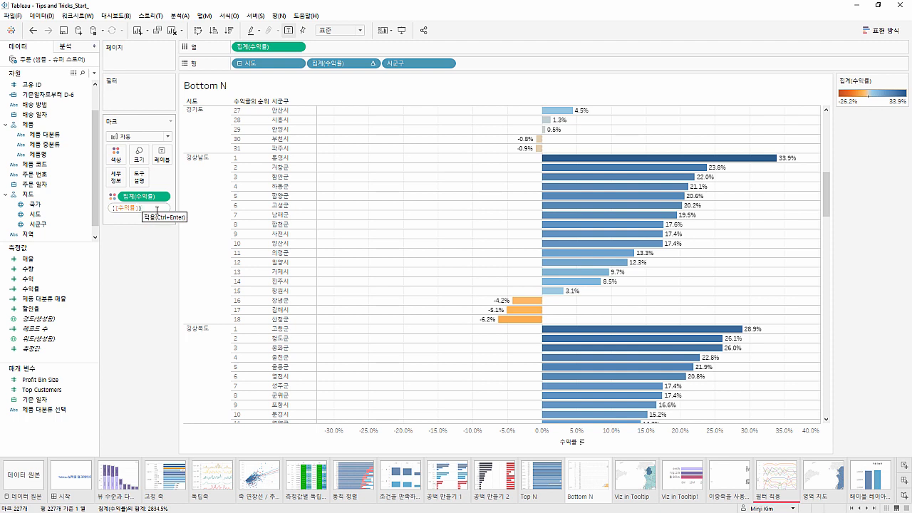
pyautogui.press('Return')
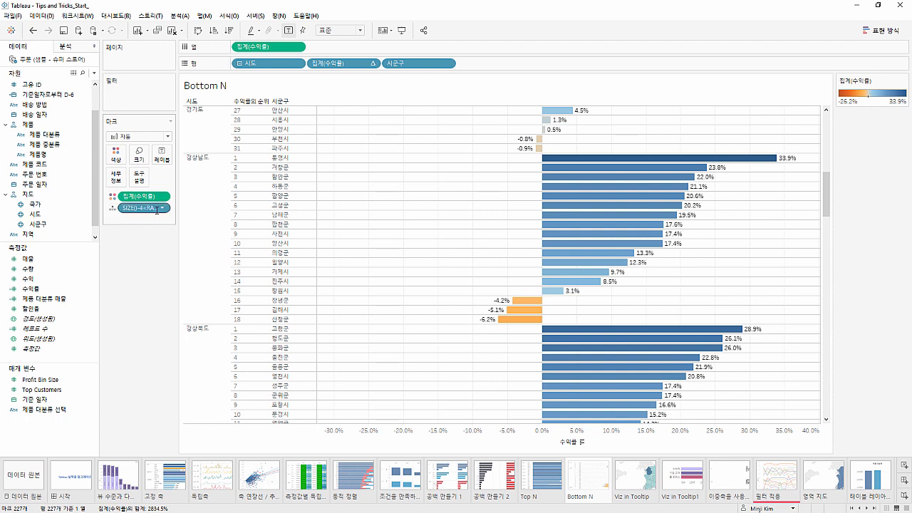
# Filter the view by the SIZE()-4<RANK([수익률]) calculation, keeping only 참
pyautogui.moveTo(157, 210); pyautogui.dragTo(136, 91)
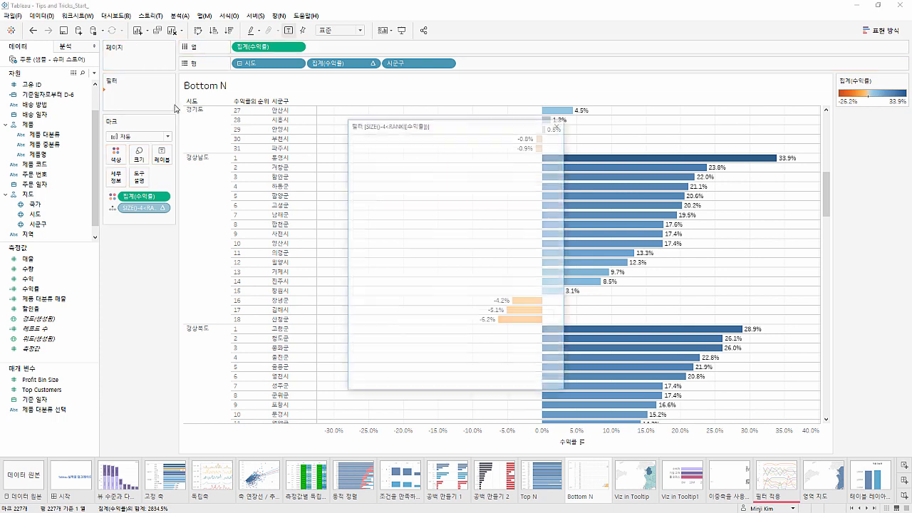
pyautogui.click(363, 197)
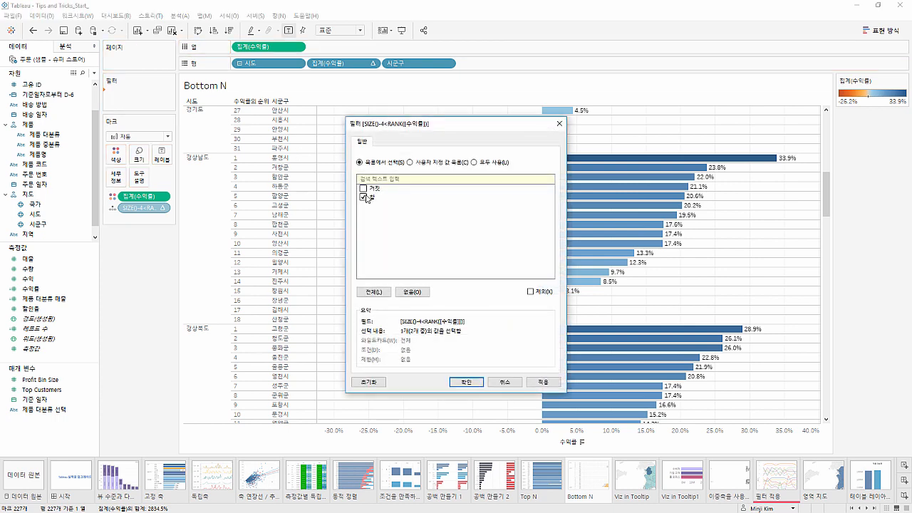
pyautogui.click(539, 383)
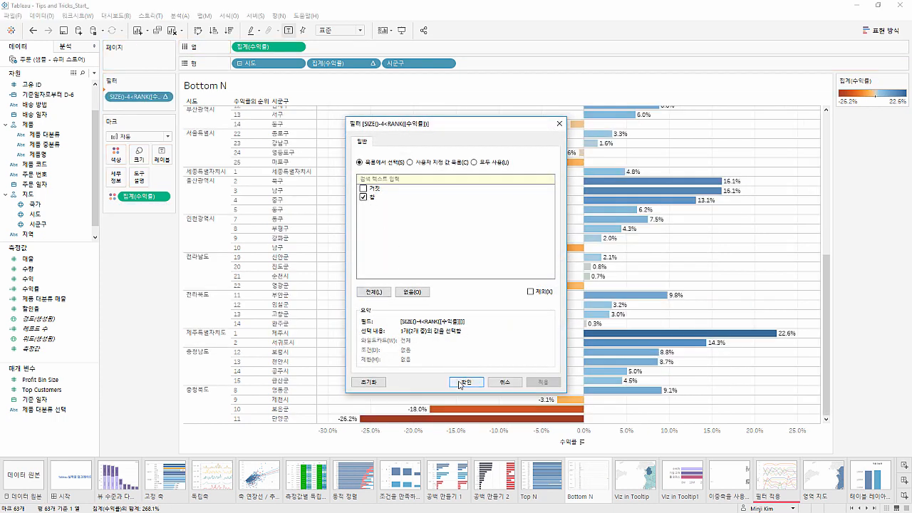
pyautogui.click(468, 382)
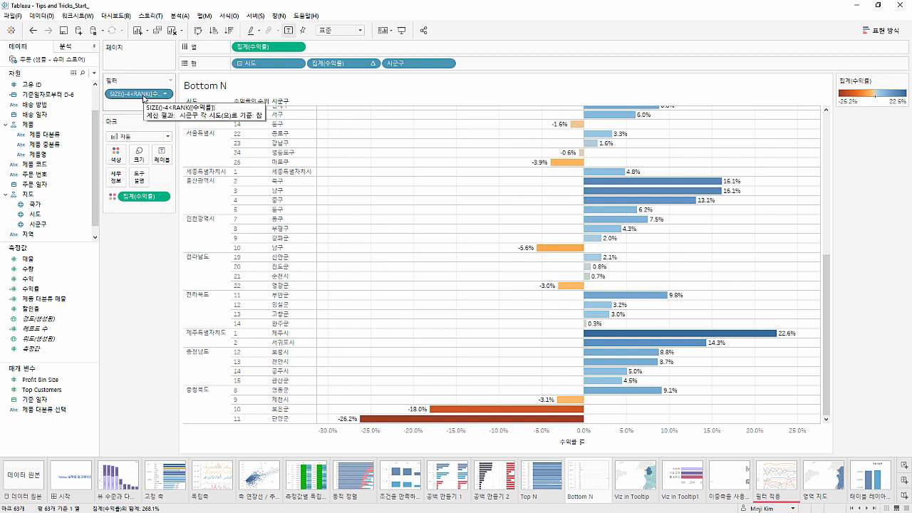
# Return the filter calculation to the marks and change its formula to SIZE()-3<RANK([수익률])
pyautogui.moveTo(146, 99); pyautogui.dragTo(114, 209)
pyautogui.doubleClick(141, 208)
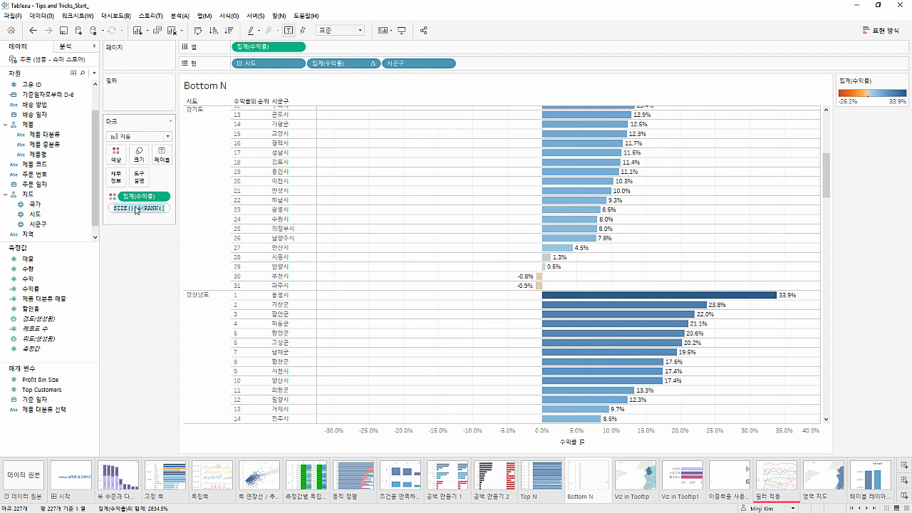
pyautogui.click(140, 208)
pyautogui.press('BackSpace')
pyautogui.write('3')
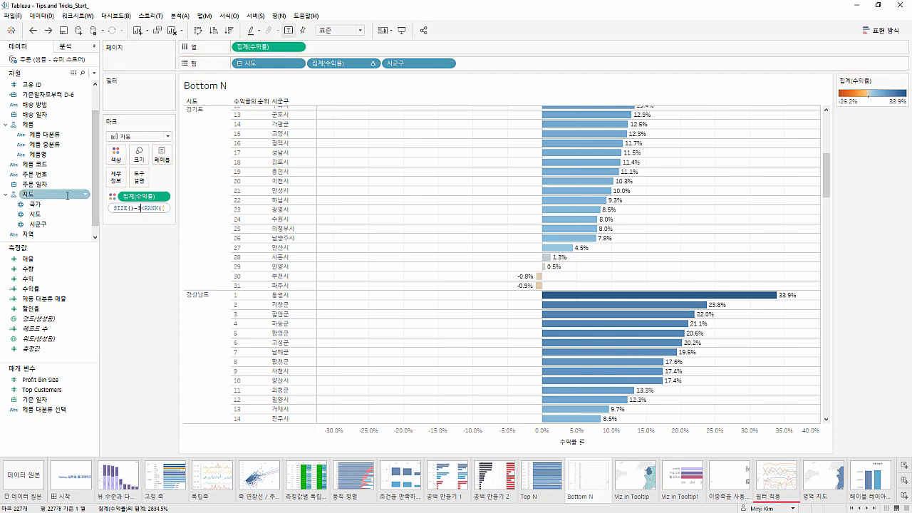
pyautogui.press('Return')
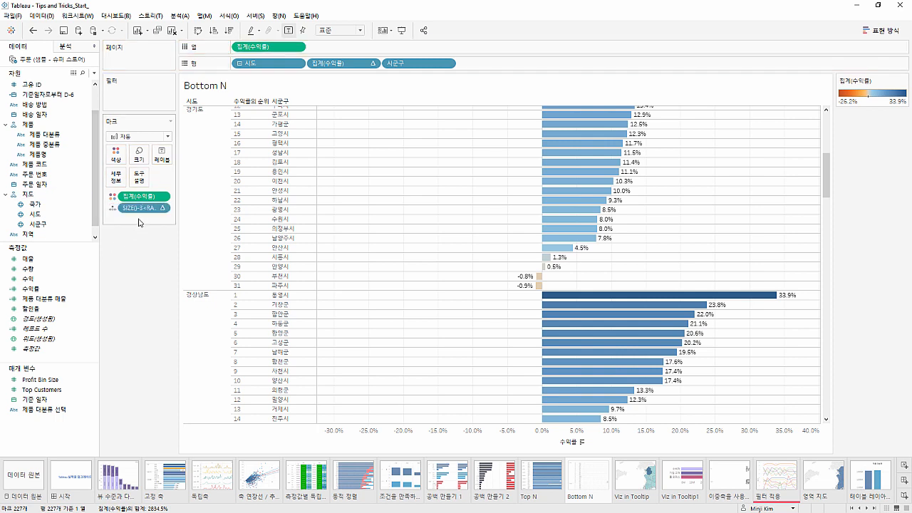
# Filter the view by the SIZE()-3<RANK([수익률]) calculation, keeping only 참
pyautogui.moveTo(139, 208); pyautogui.dragTo(136, 89)
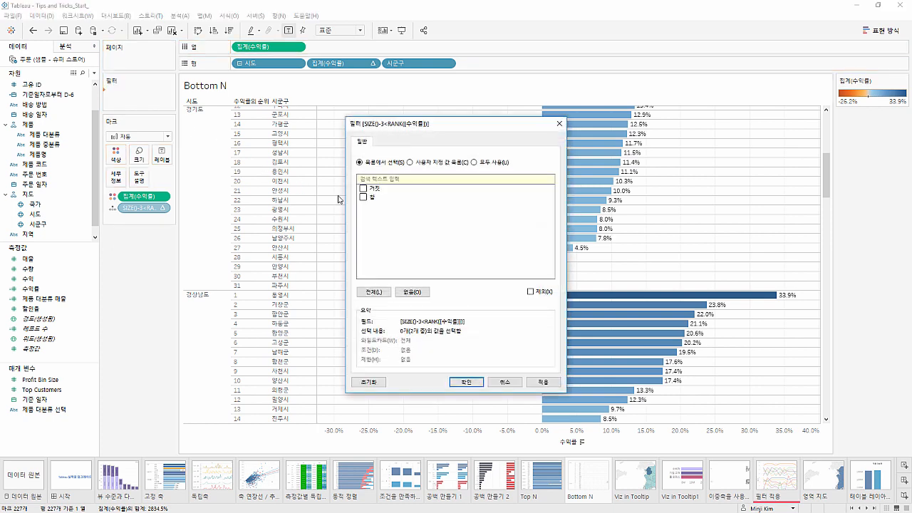
pyautogui.click(363, 197)
pyautogui.click(542, 382)
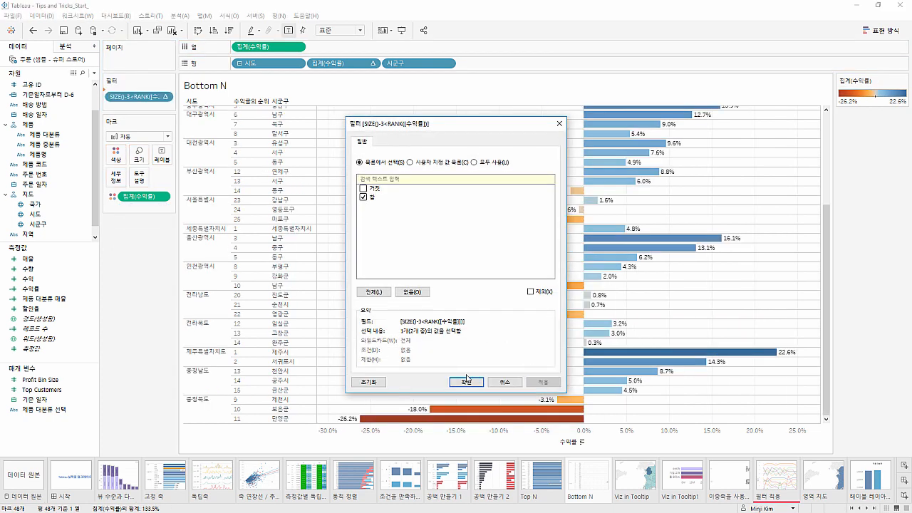
pyautogui.click(466, 382)
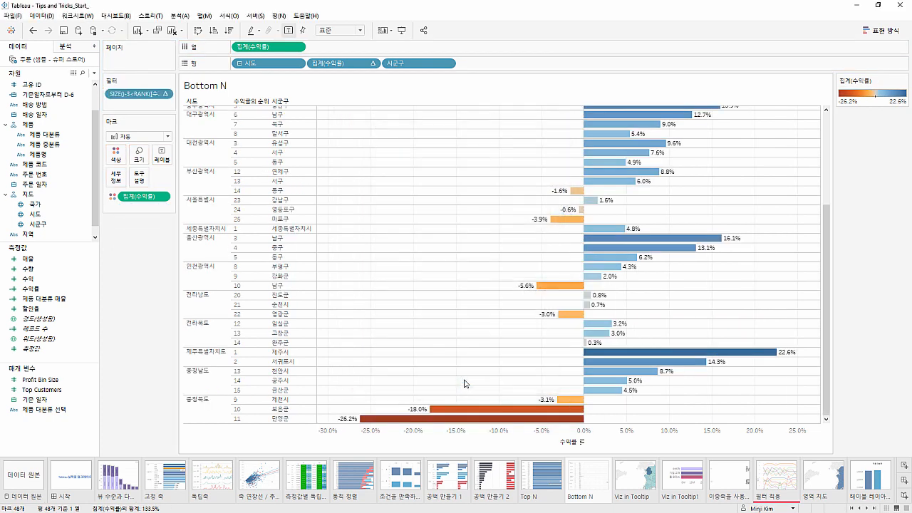
# Check the remaining ranks in the filtered view and hide the header of the 수익률 rank field
pyautogui.click(249, 257)
pyautogui.click(249, 247)
pyautogui.click(247, 219)
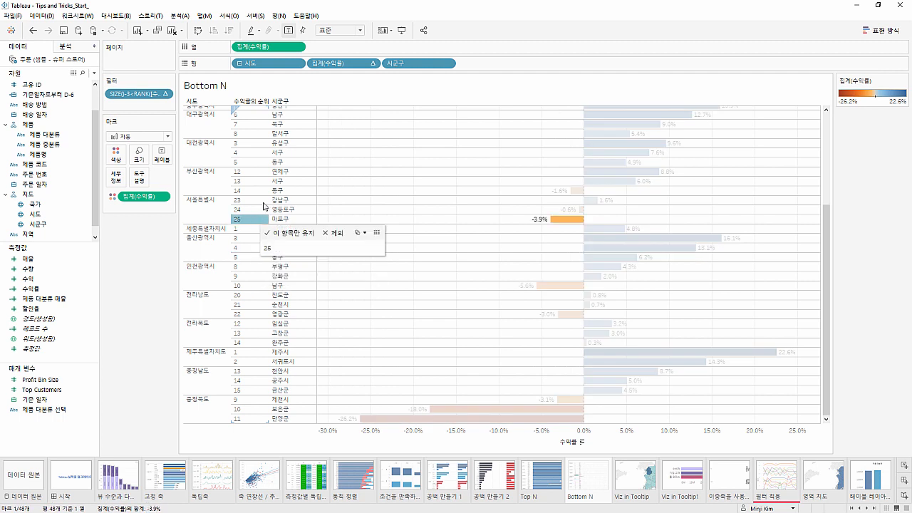
pyautogui.rightClick(337, 66)
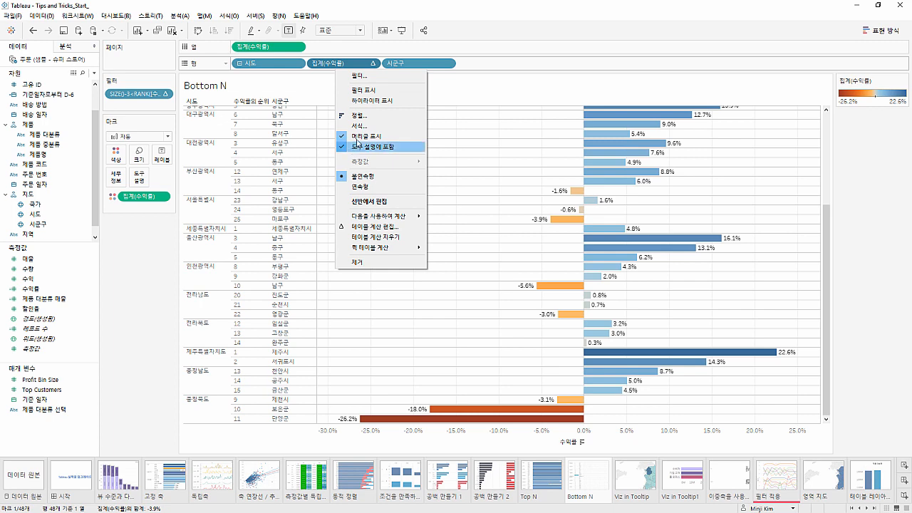
pyautogui.click(359, 141)
# Open the Viz in Tooltip sheet's tooltip for editing and examine its text and the sheets available for insertion
pyautogui.click(630, 492)
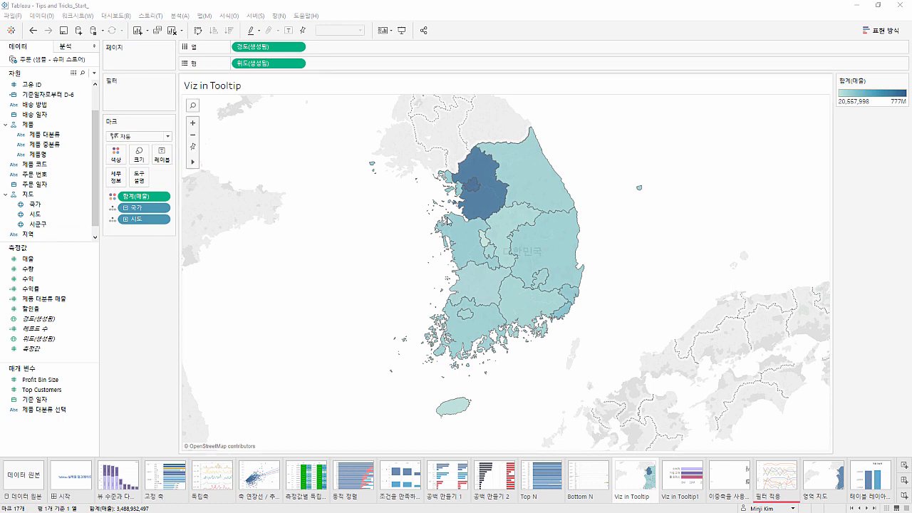
pyautogui.moveTo(453, 226)
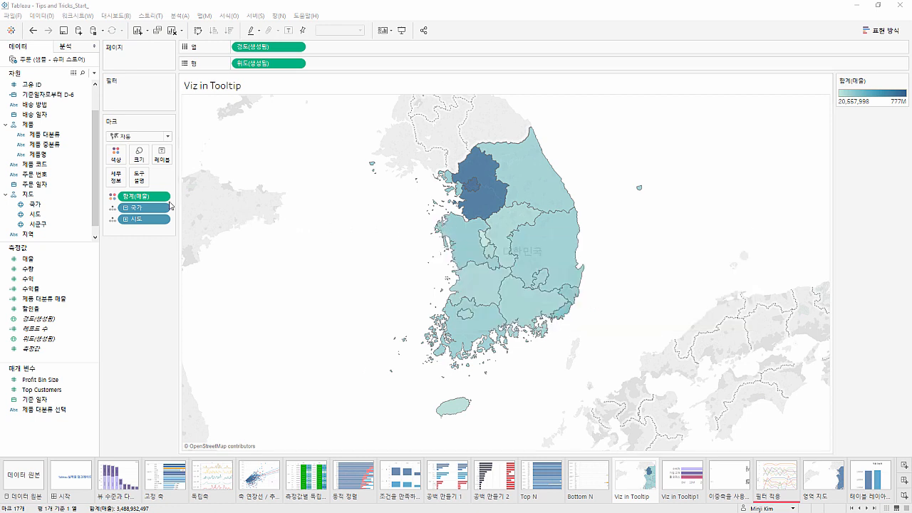
pyautogui.click(141, 178)
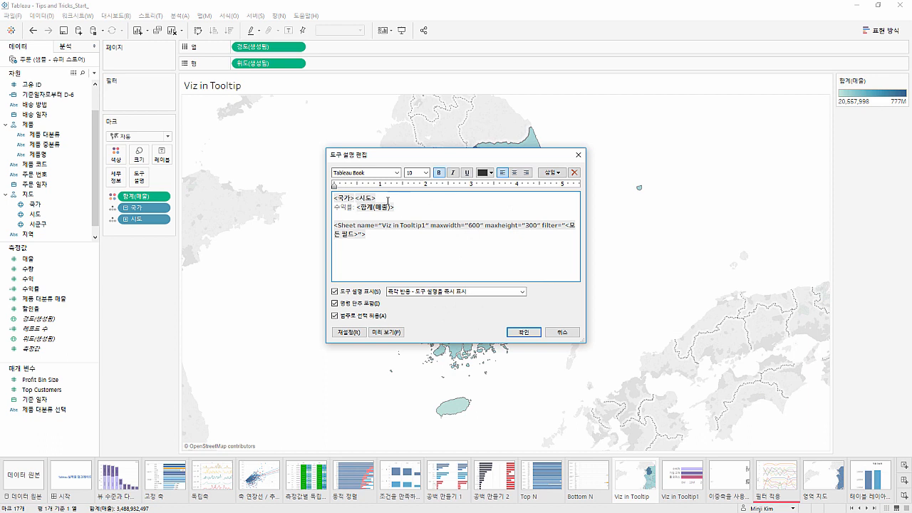
pyautogui.moveTo(397, 207); pyautogui.dragTo(333, 192)
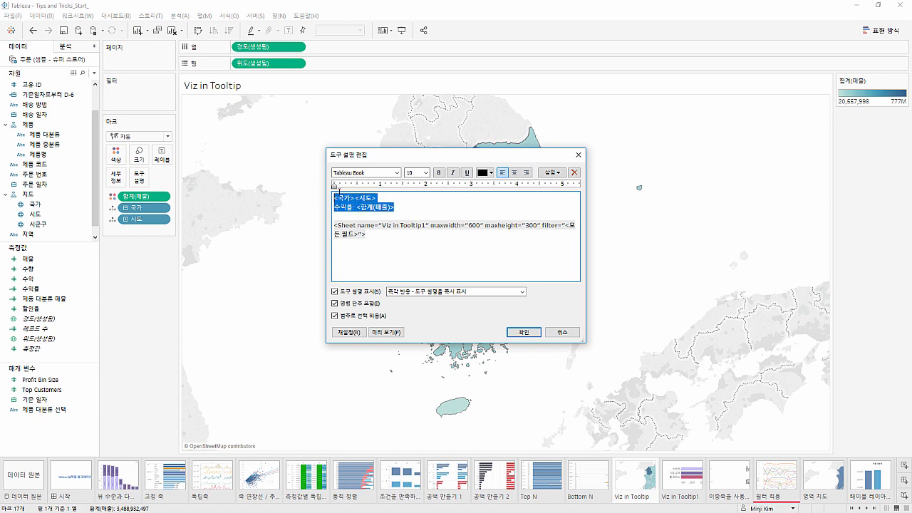
pyautogui.click(548, 178)
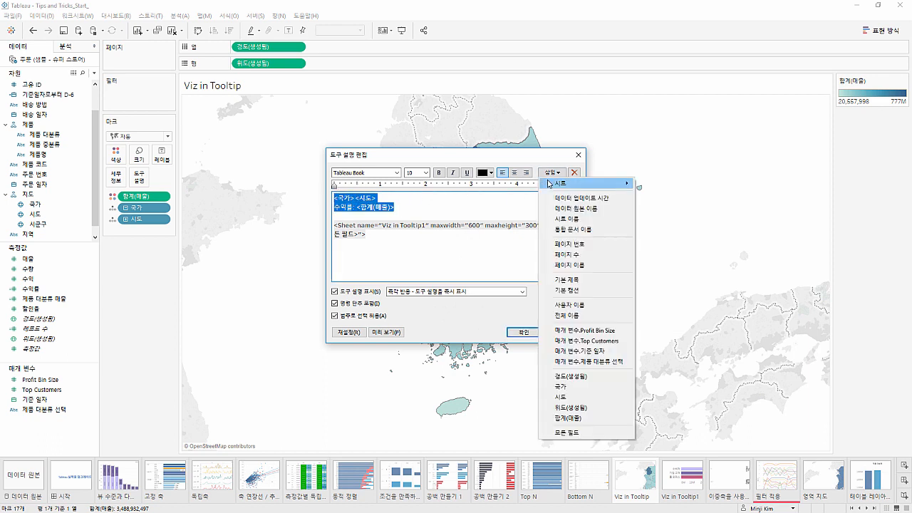
pyautogui.moveTo(549, 184)
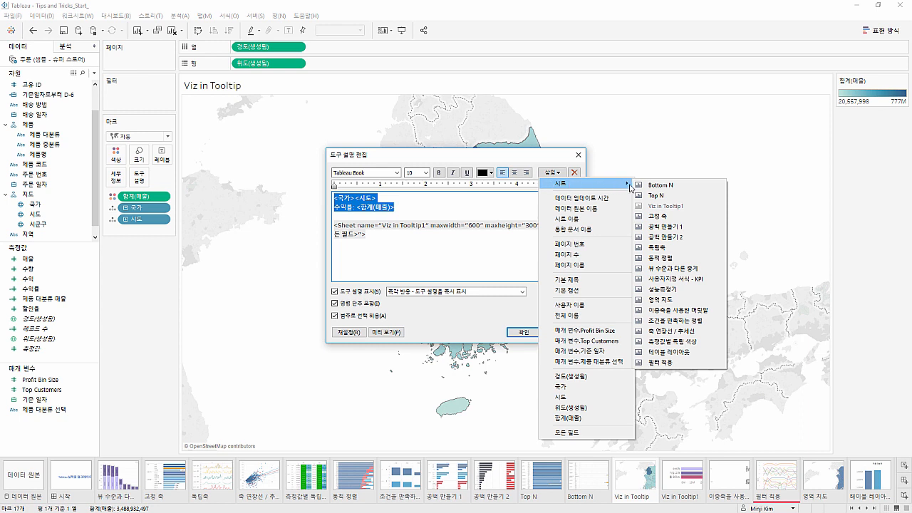
pyautogui.click(507, 248)
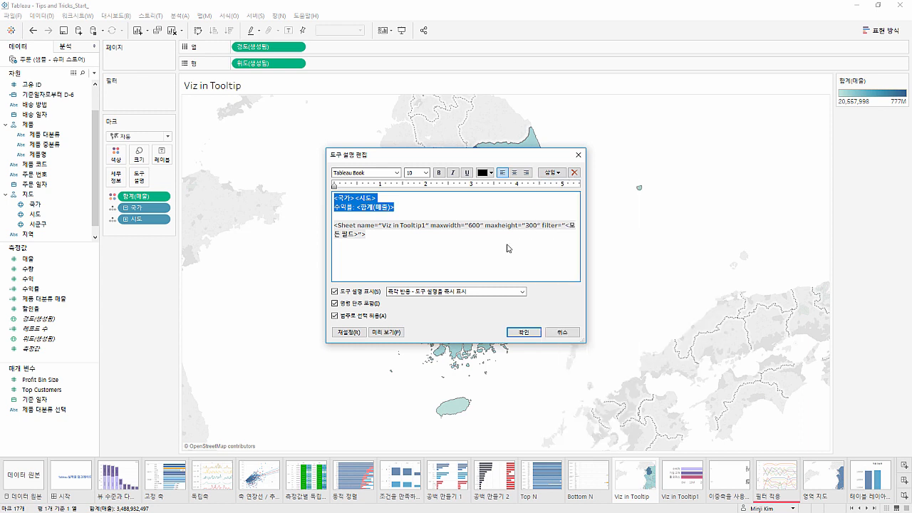
# Insert the Top N and Bottom N sheets into the tooltip text below the Viz in Tooltip1 sheet reference
pyautogui.click(507, 246)
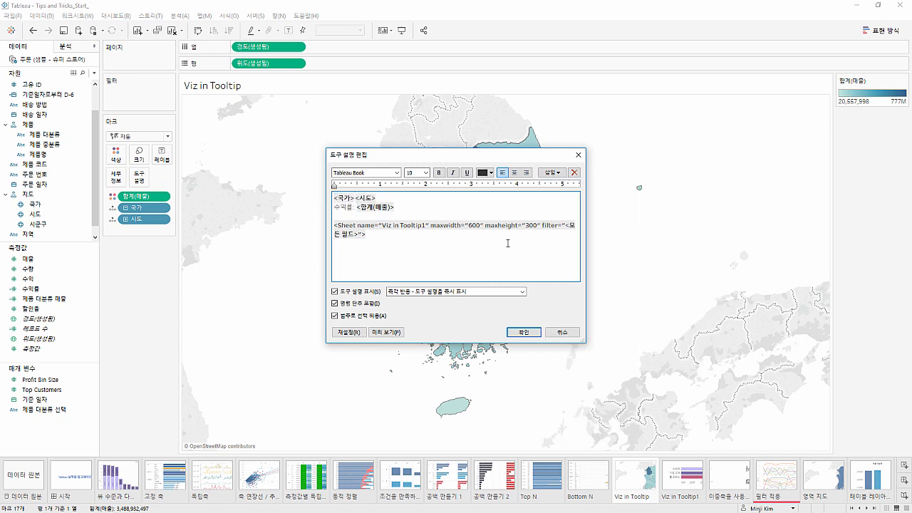
pyautogui.click(550, 173)
pyautogui.moveTo(581, 184)
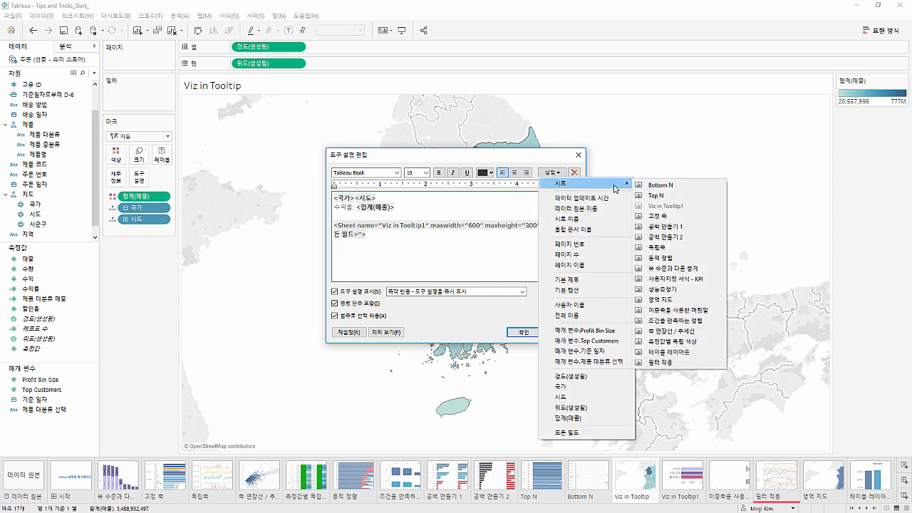
pyautogui.click(657, 195)
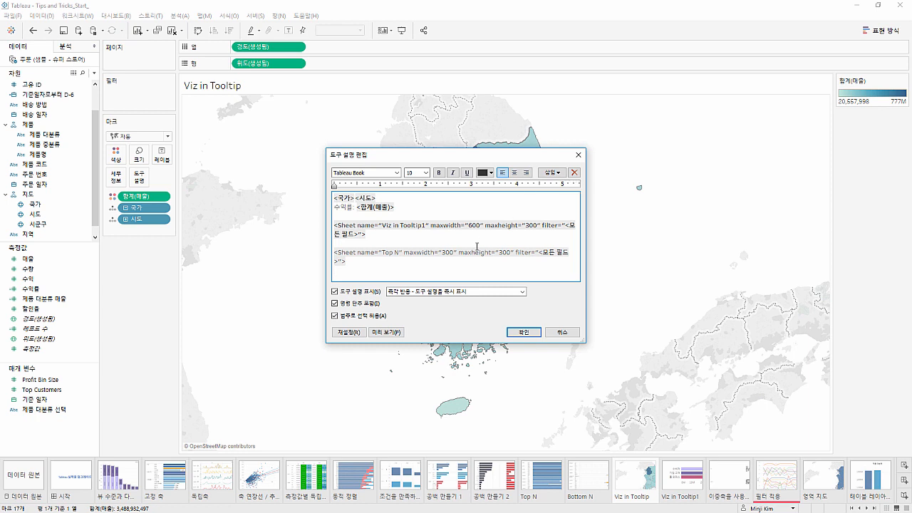
pyautogui.click(549, 172)
pyautogui.moveTo(580, 184)
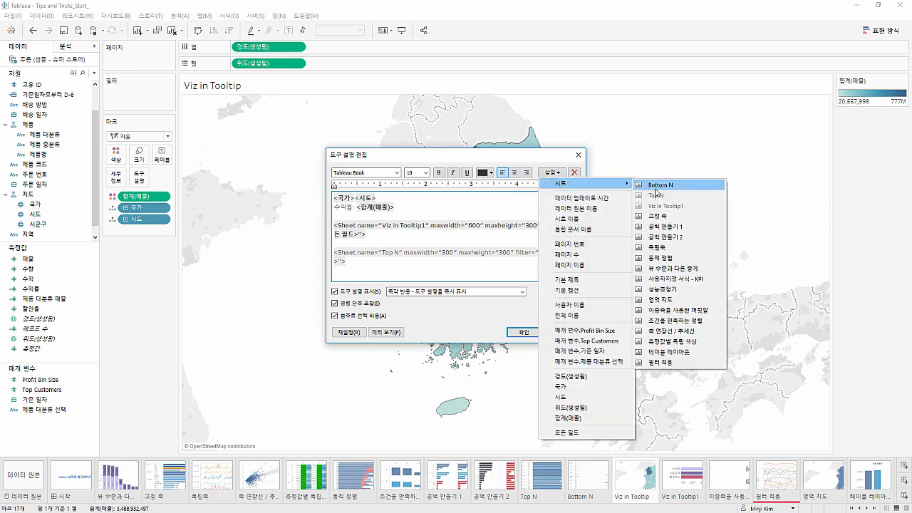
pyautogui.click(655, 187)
pyautogui.click(506, 264)
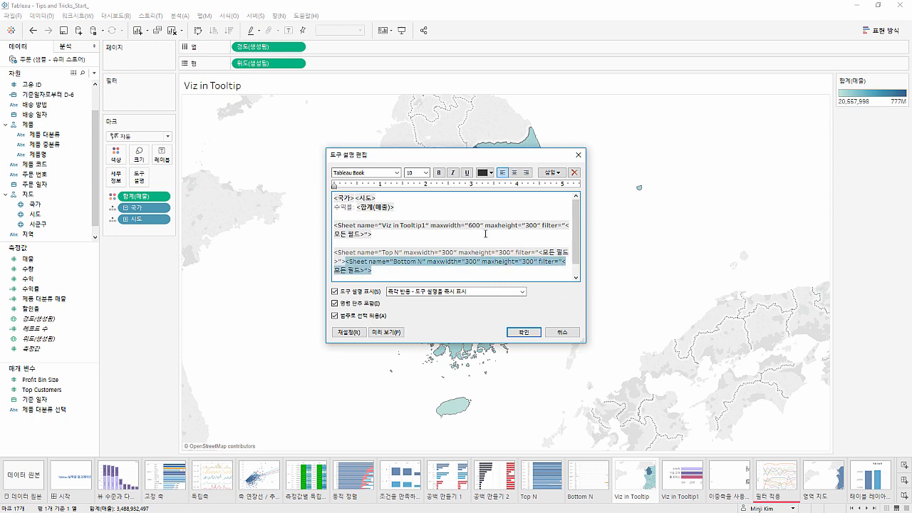
# Check the Viz in Tooltip1 sheet reference's maxwidth and maxheight settings and save the edited tooltip
pyautogui.click(442, 227)
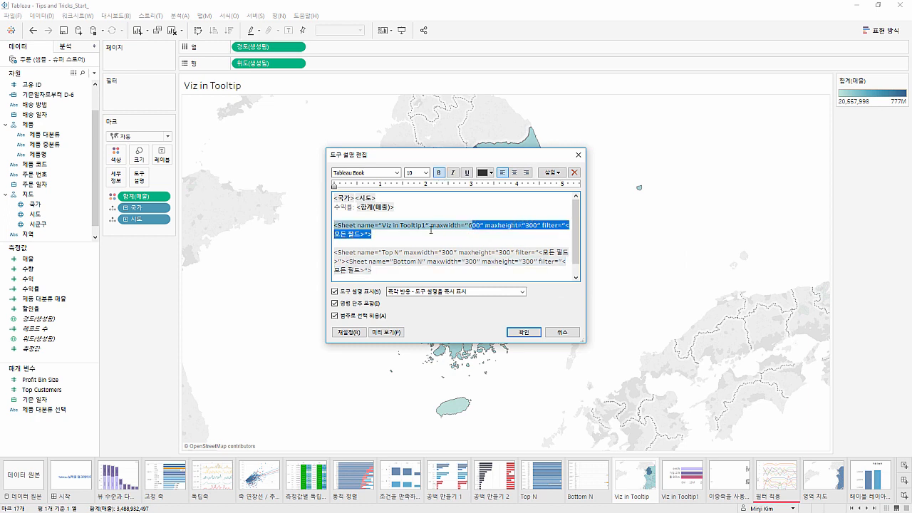
pyautogui.click(431, 229)
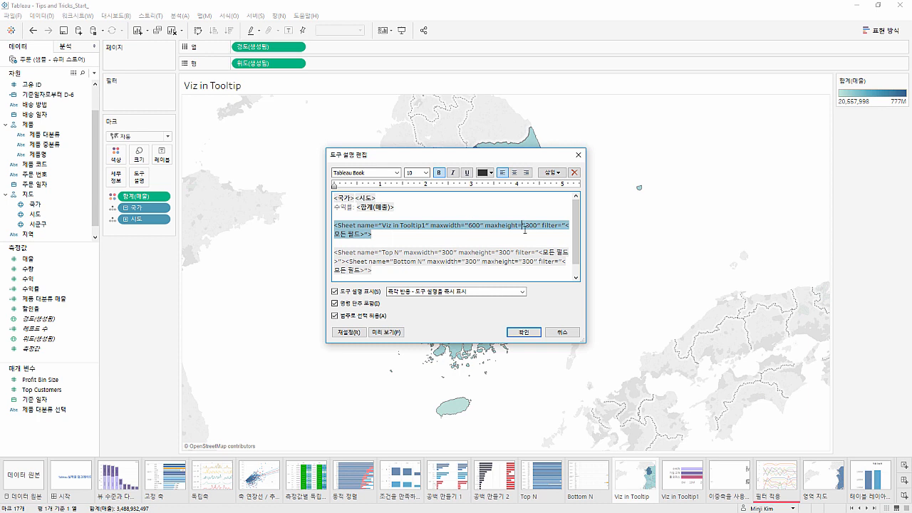
pyautogui.click(528, 336)
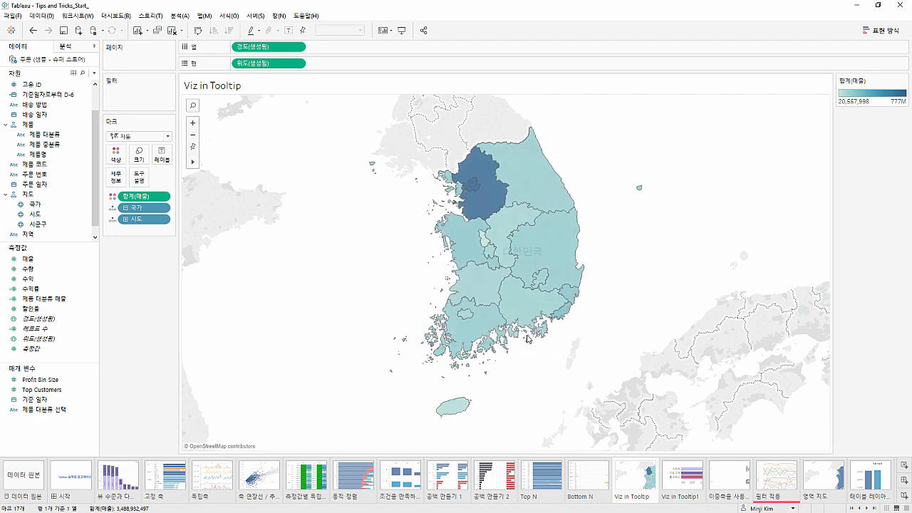
# Examine the embedded charts in the map tooltips for 경상북도 and 강원도, including the tooltip of a selected region
pyautogui.moveTo(540, 263)
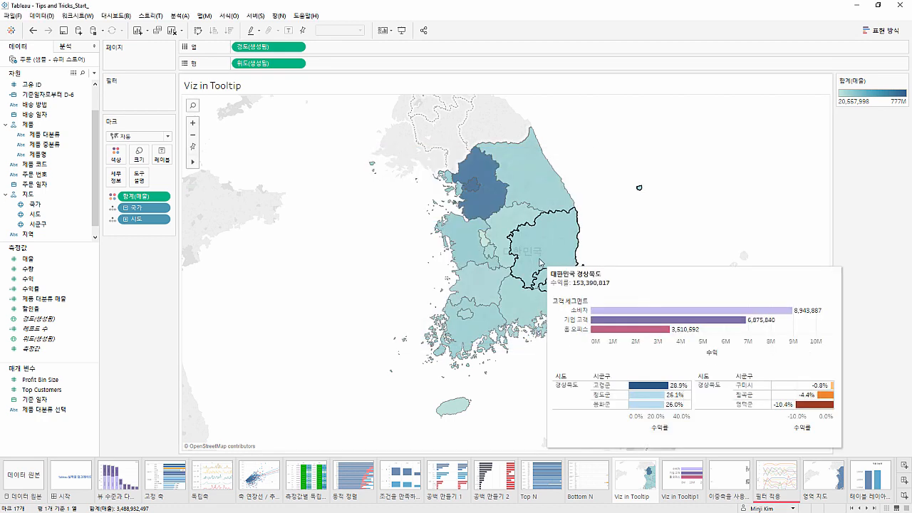
pyautogui.moveTo(516, 208)
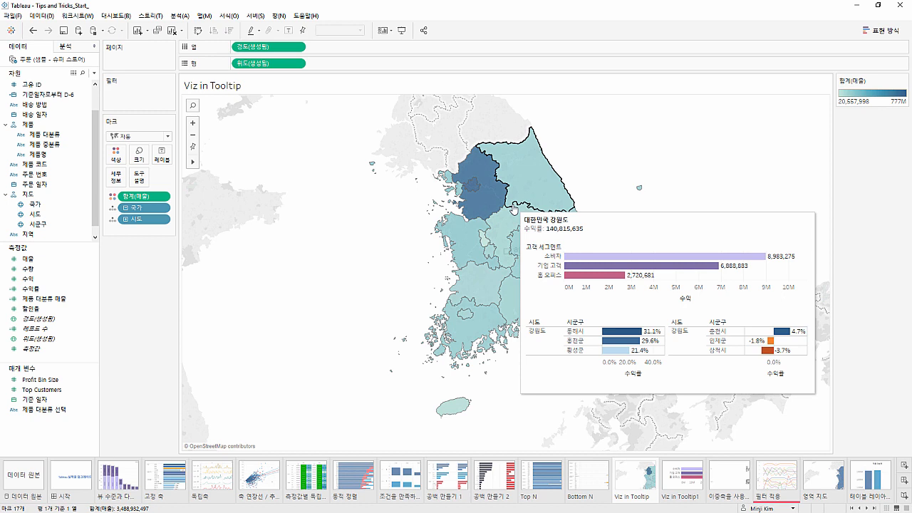
pyautogui.click(514, 208)
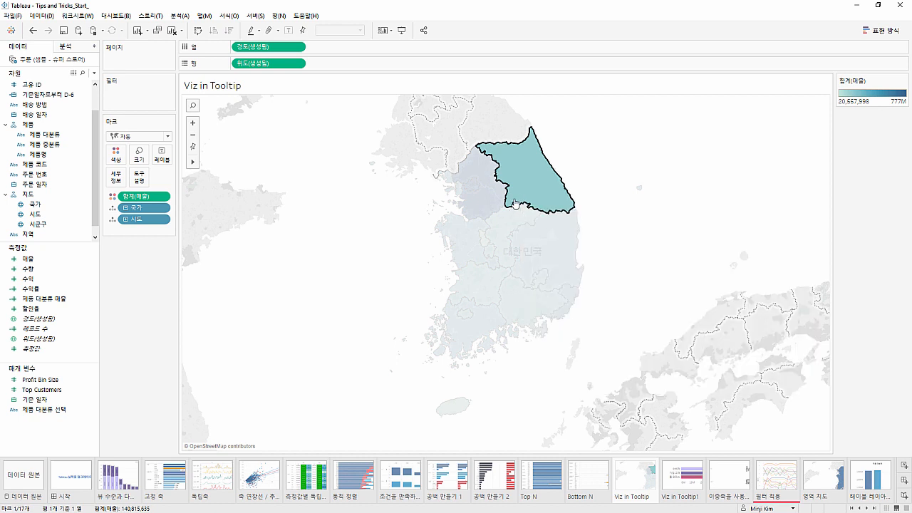
pyautogui.click(515, 204)
pyautogui.click(515, 204)
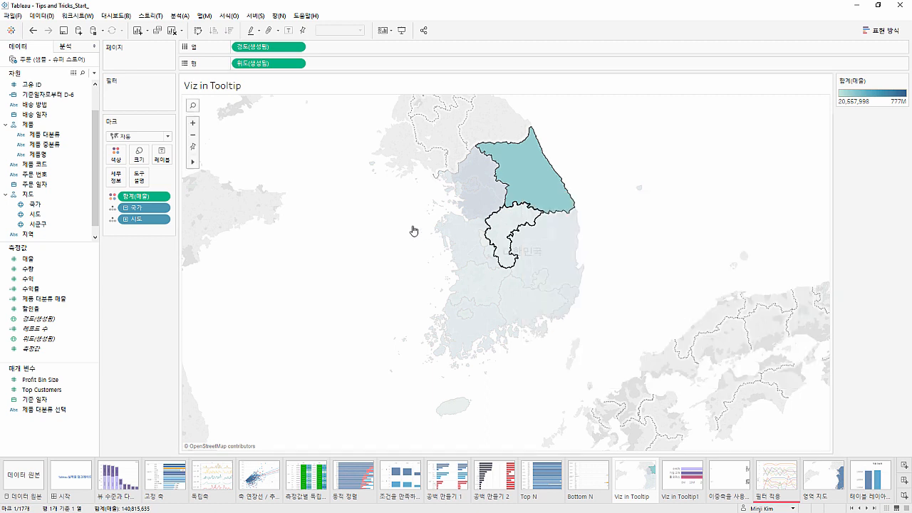
# Turn off the command buttons option (명령 단추 포함) in the map's tooltip settings
pyautogui.click(139, 177)
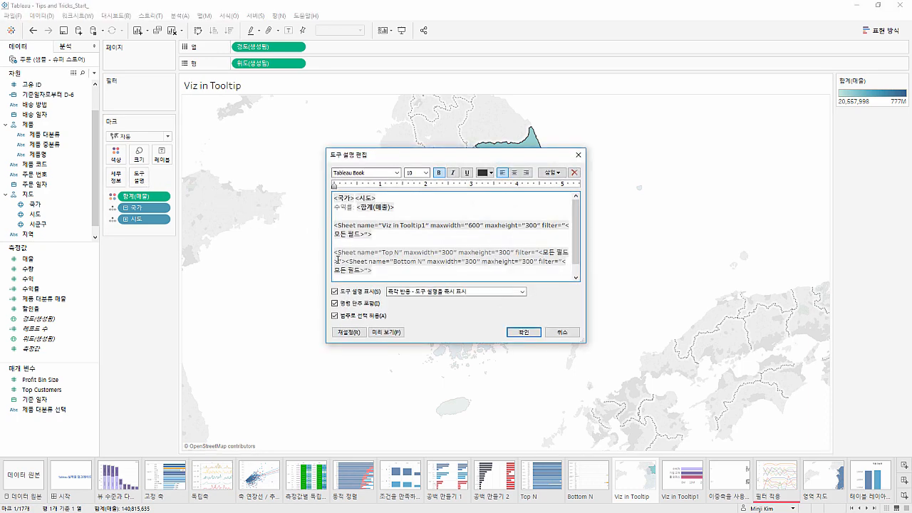
pyautogui.click(349, 303)
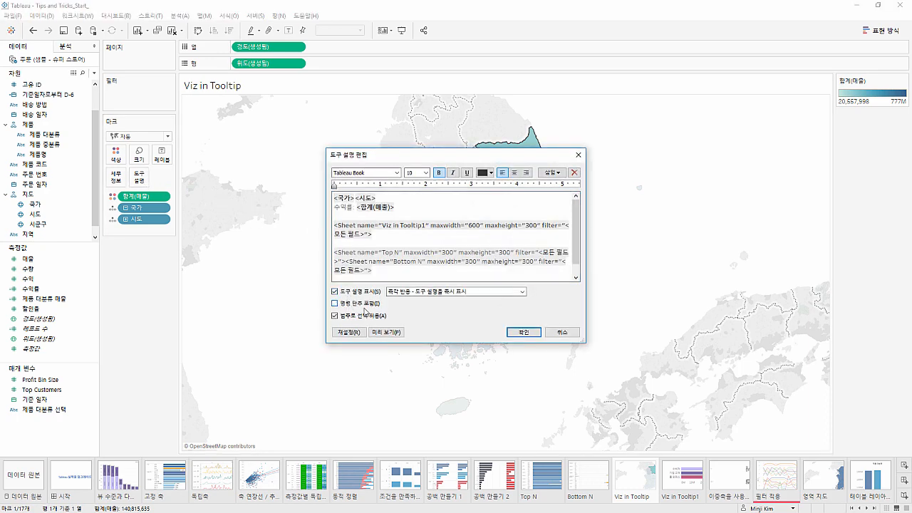
pyautogui.click(523, 332)
# Check the tooltips of selected regions such as 경기도 and select all 대한민국 marks through the country name in the tooltip
pyautogui.moveTo(520, 200)
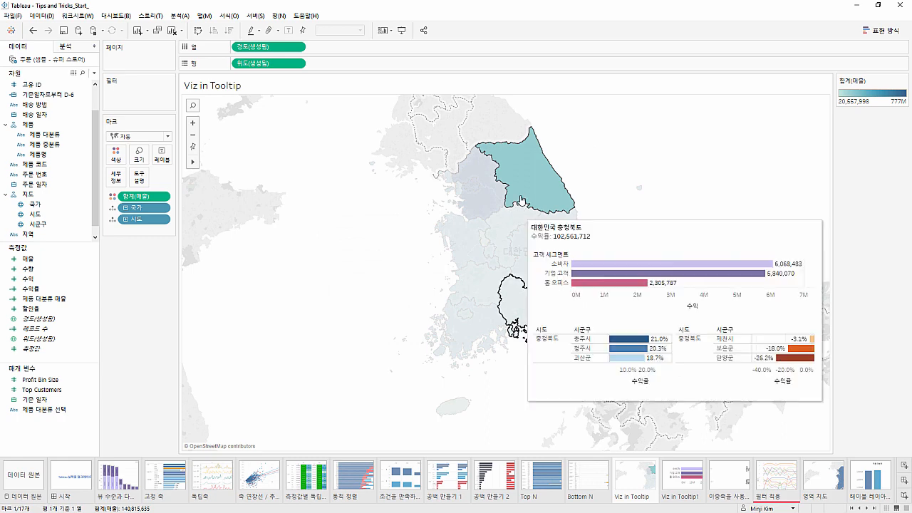
pyautogui.click(491, 198)
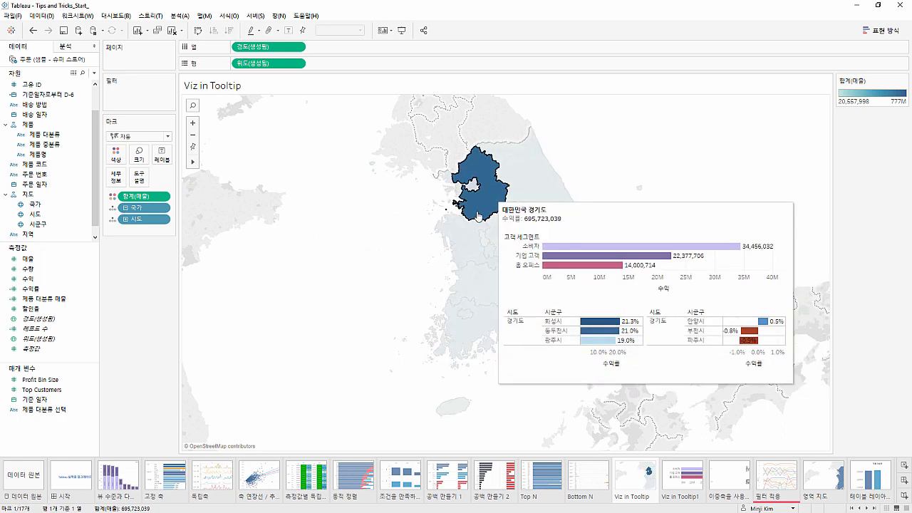
pyautogui.click(472, 229)
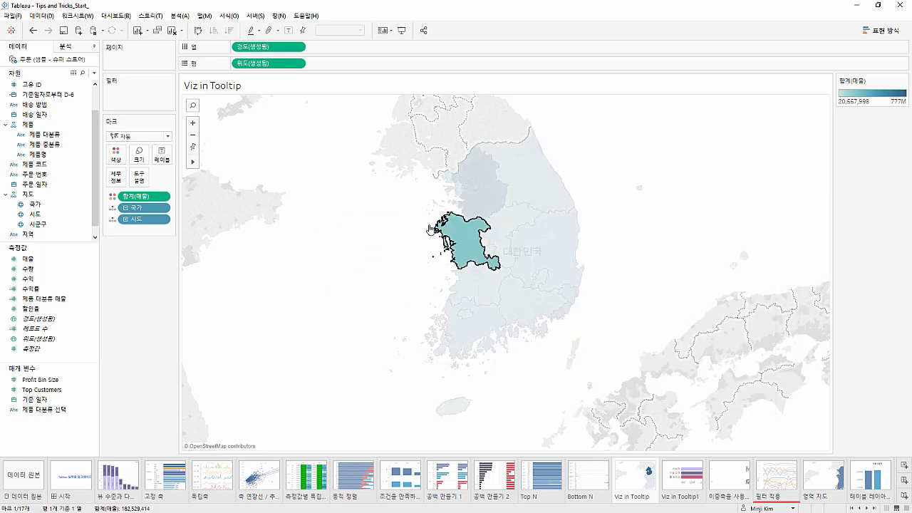
pyautogui.click(475, 200)
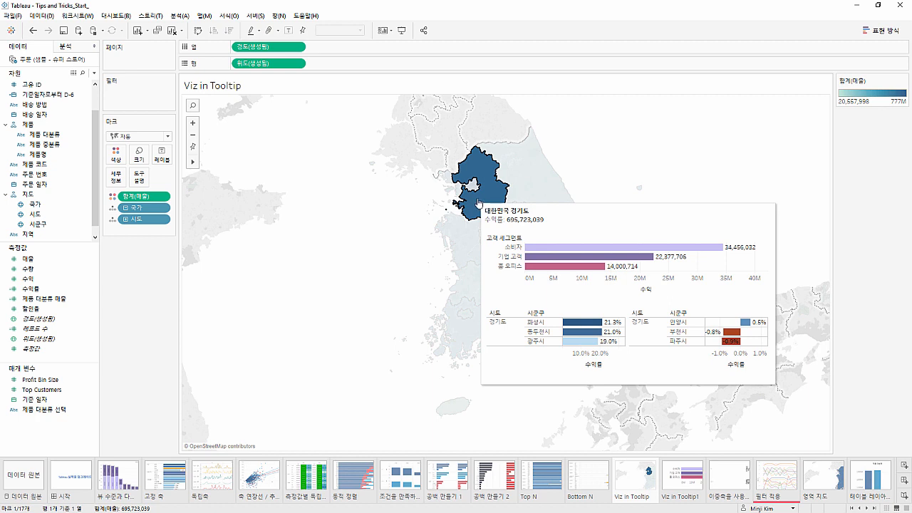
pyautogui.click(507, 213)
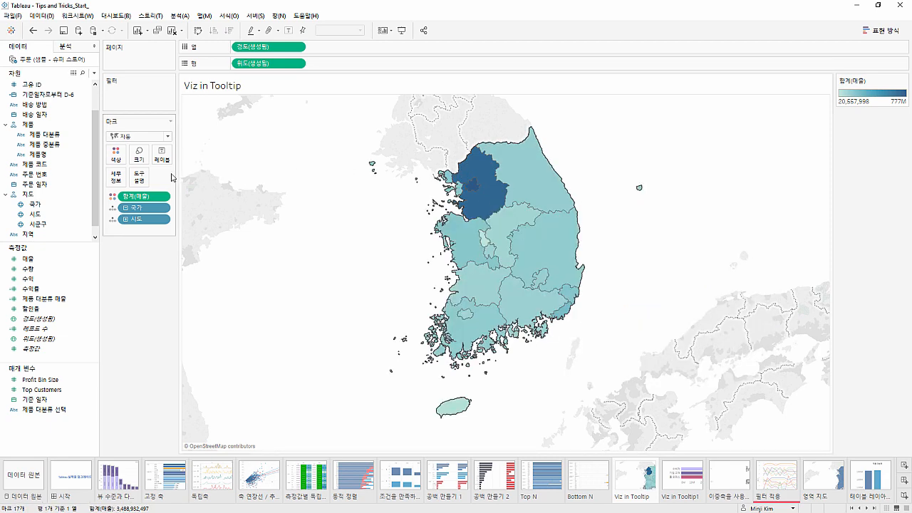
# Turn off selection by category (범주로 선택 허용) in the tooltip settings and check the tooltip on the map
pyautogui.click(140, 177)
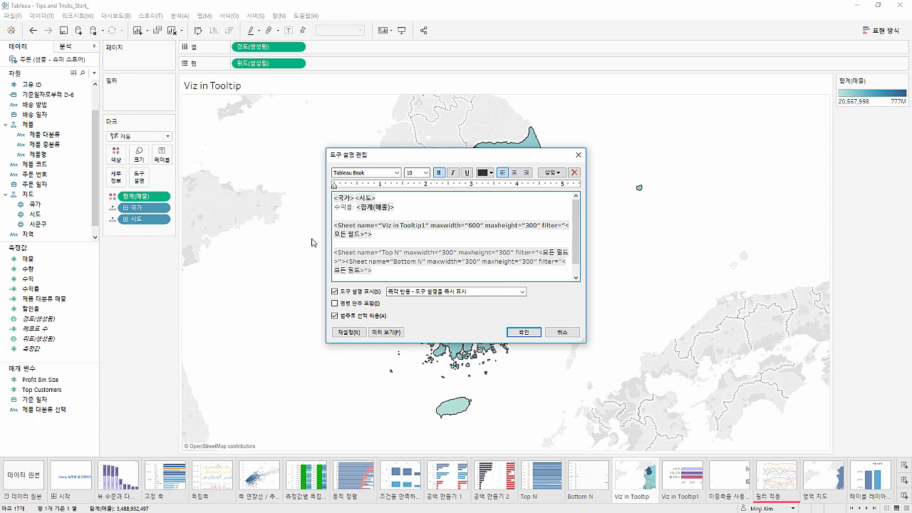
pyautogui.click(336, 317)
pyautogui.click(525, 333)
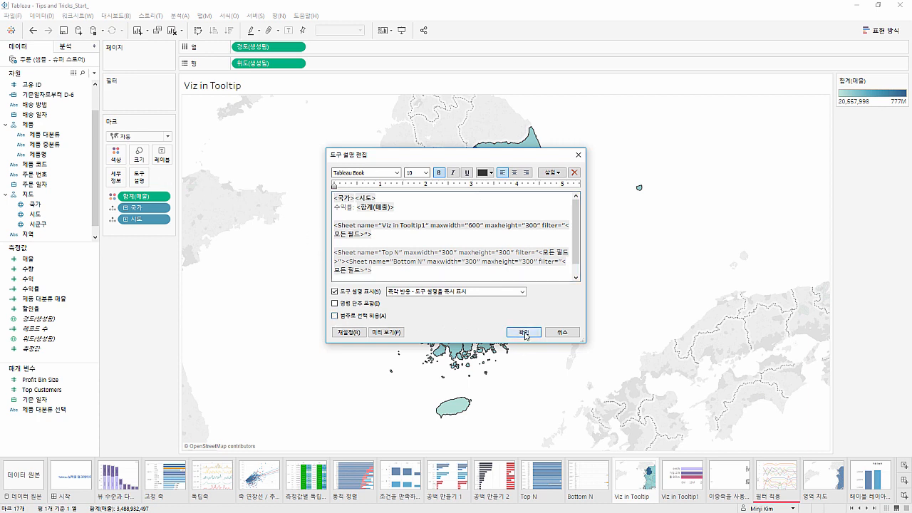
pyautogui.moveTo(510, 242)
pyautogui.click(530, 255)
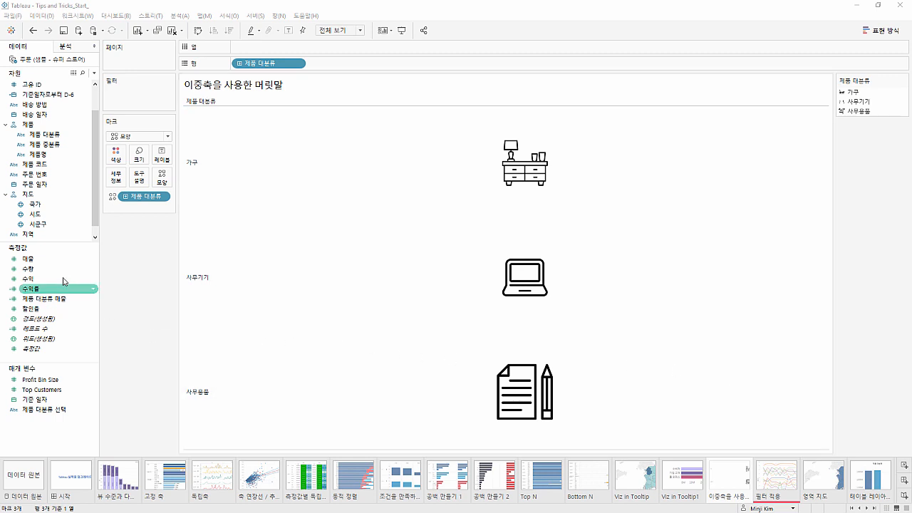
# Try adding 매출 to the columns of the 이중축을 사용한 머릿말 sheet, inspect the shape marks, and undo the addition
pyautogui.moveTo(67, 259); pyautogui.dragTo(252, 50)
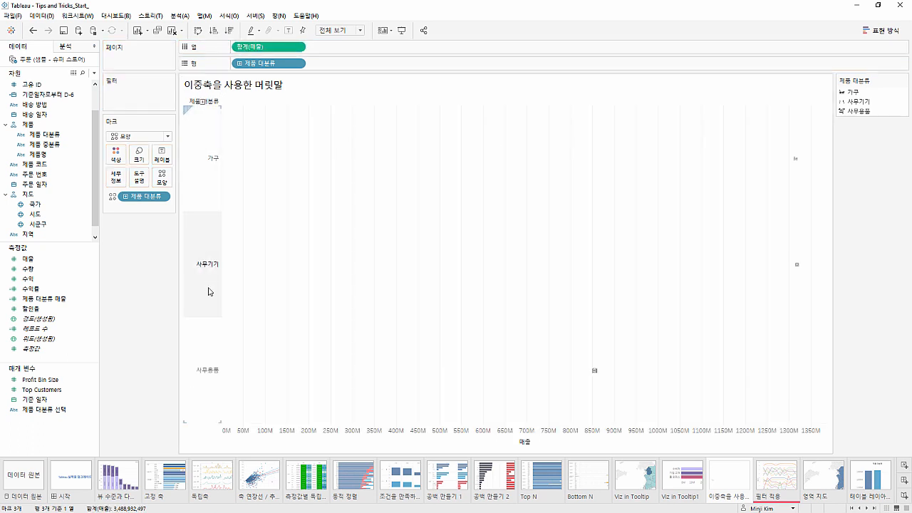
pyautogui.moveTo(594, 374)
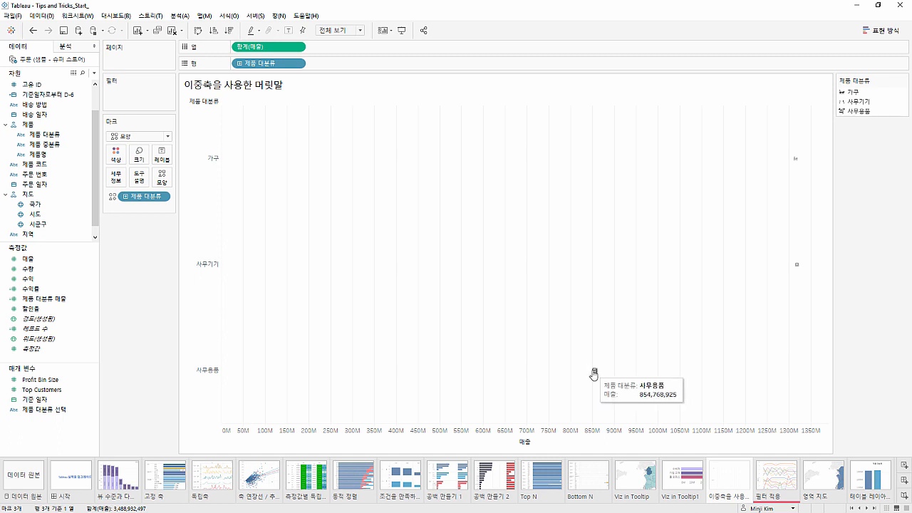
pyautogui.click(594, 372)
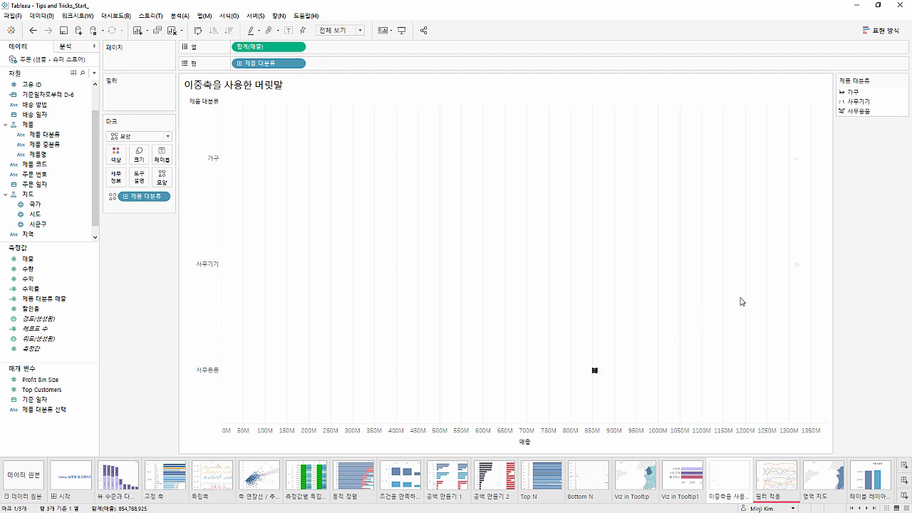
pyautogui.click(799, 275)
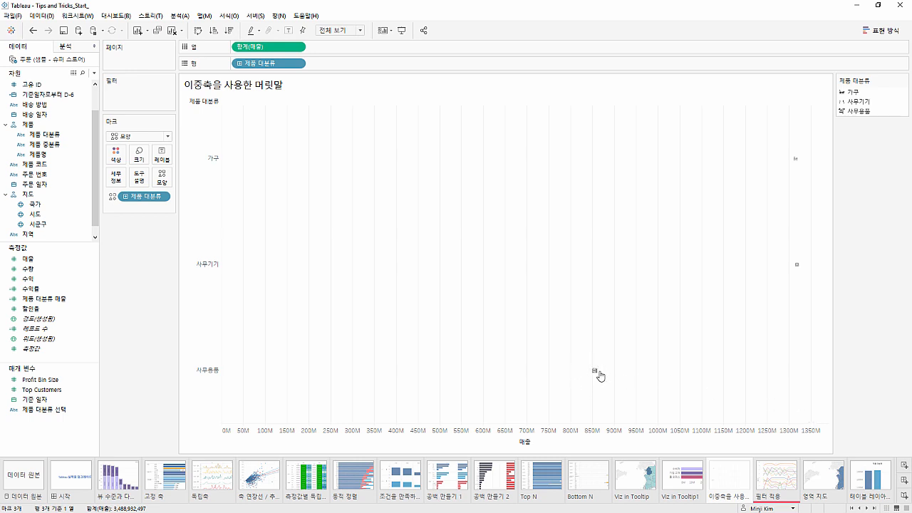
pyautogui.moveTo(596, 373)
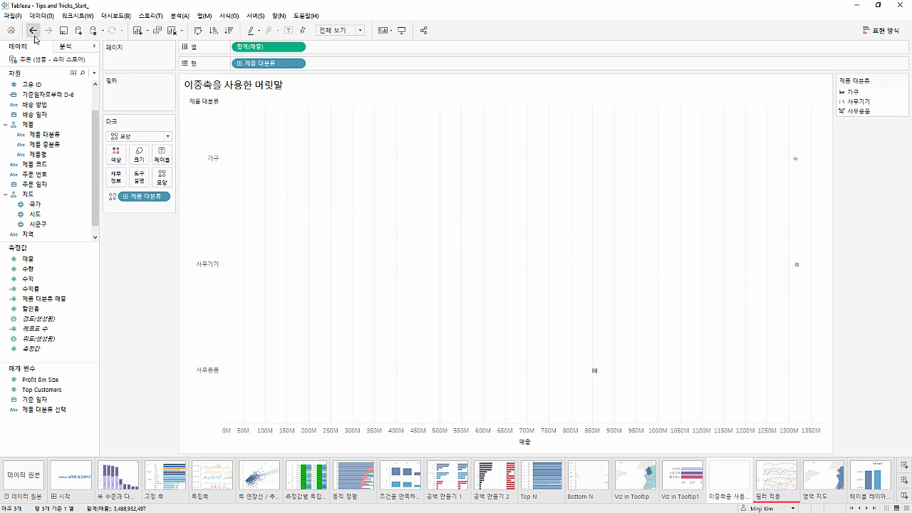
pyautogui.click(33, 31)
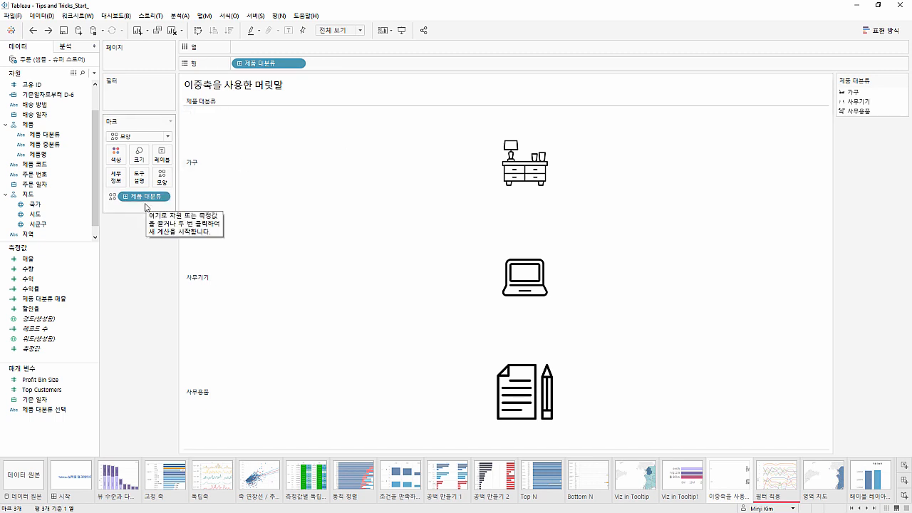
# Add the ad-hoc calculation WINDOW_SUM(-100000) to the columns
pyautogui.doubleClick(247, 49)
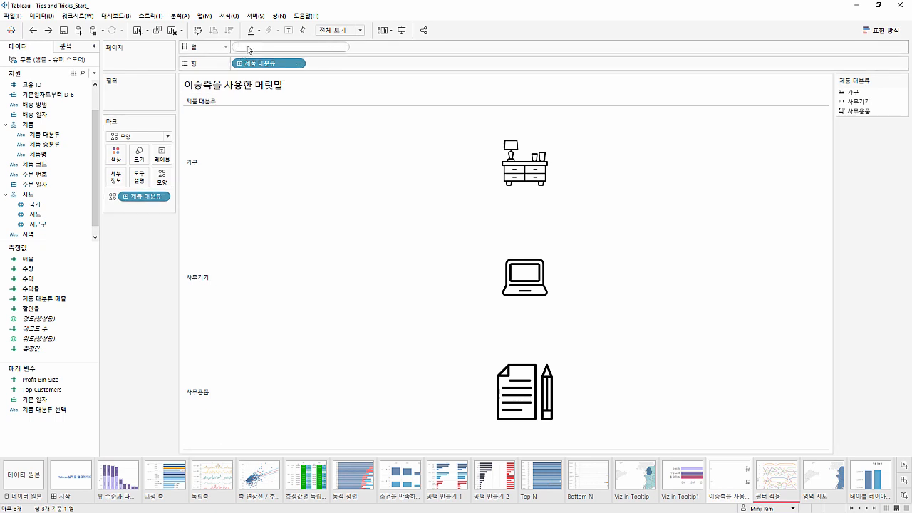
pyautogui.write('win')
pyautogui.press('Down')
pyautogui.press('Down')
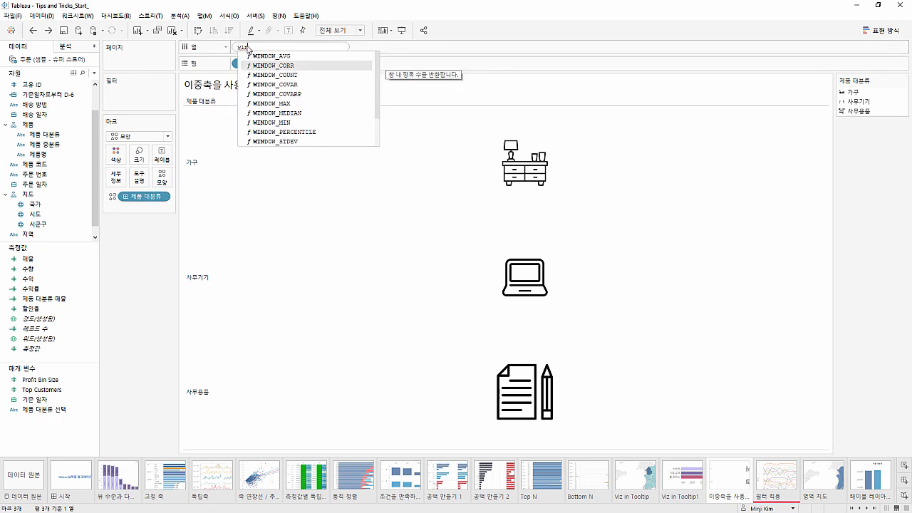
pyautogui.write('dow')
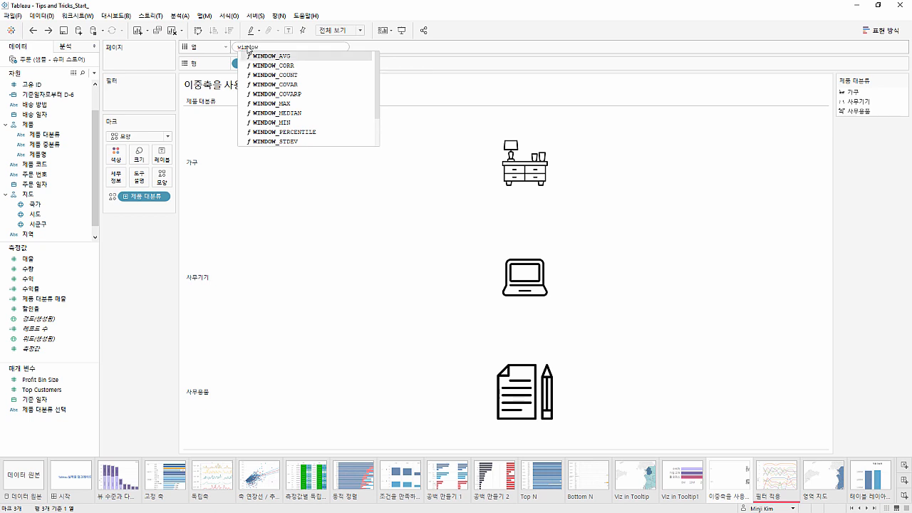
pyautogui.write('_sum')
pyautogui.press('Return')
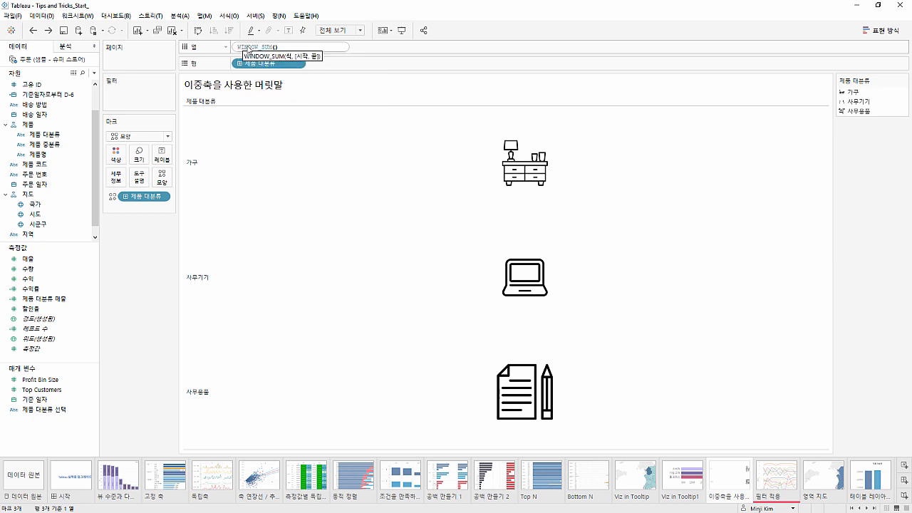
pyautogui.write('-100000')
pyautogui.press('Return')
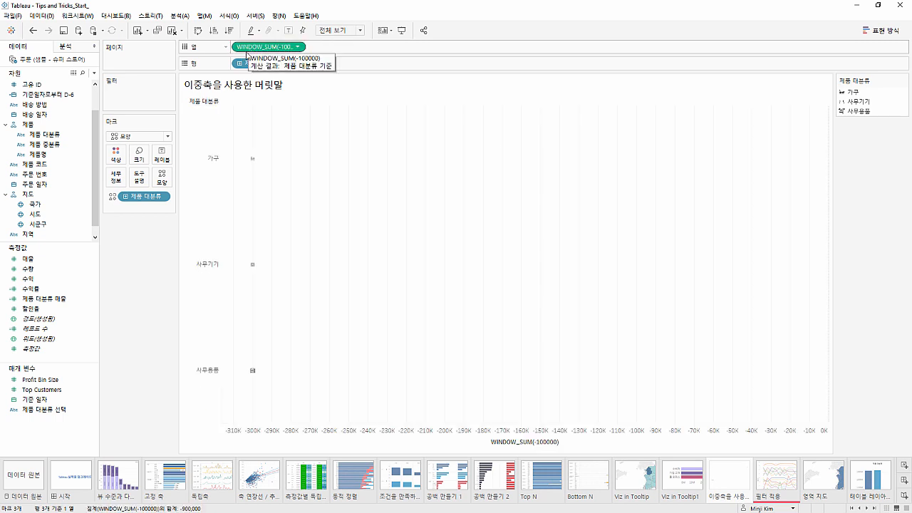
# Enlarge the category shape marks to serve as row icons, leaving the shape assignments as they are
pyautogui.click(161, 178)
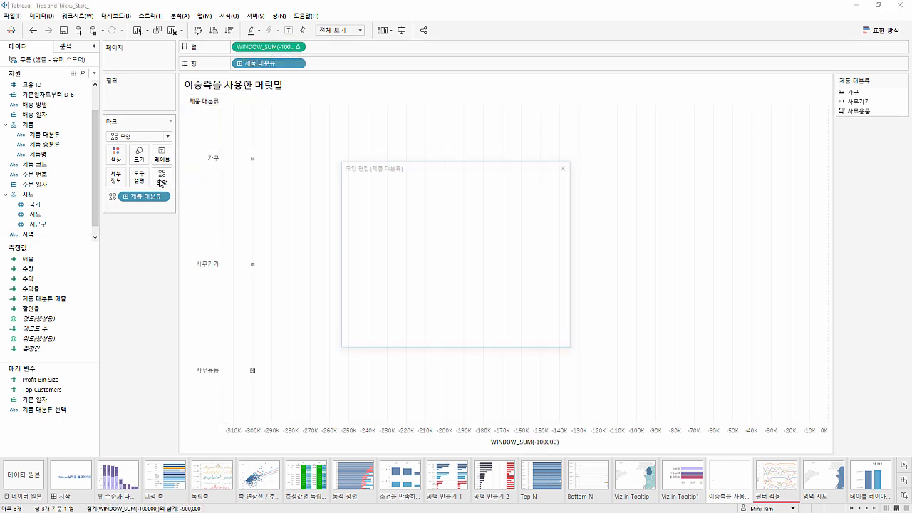
pyautogui.click(508, 340)
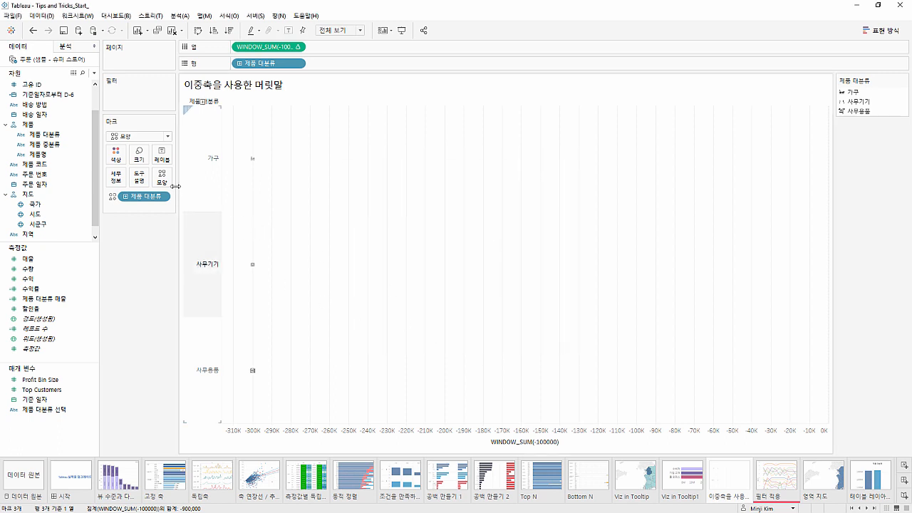
pyautogui.click(138, 154)
pyautogui.moveTo(157, 179); pyautogui.dragTo(185, 178)
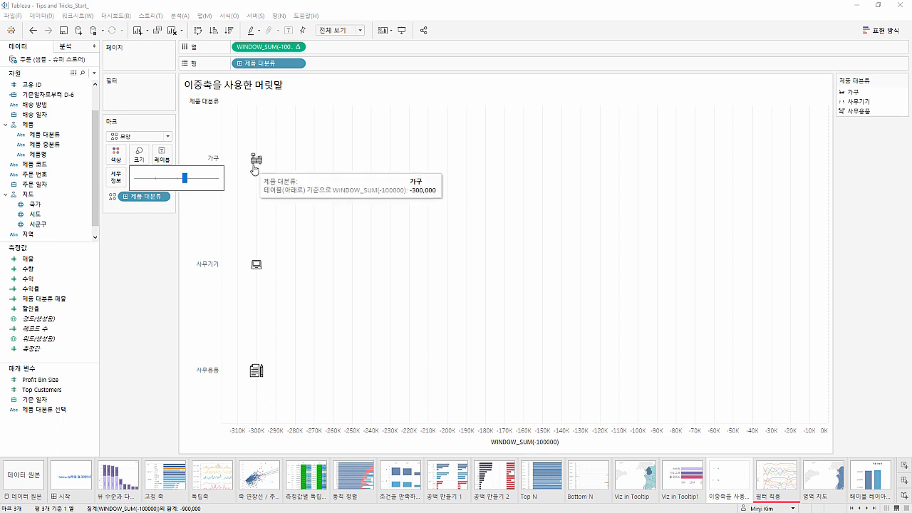
pyautogui.click(291, 262)
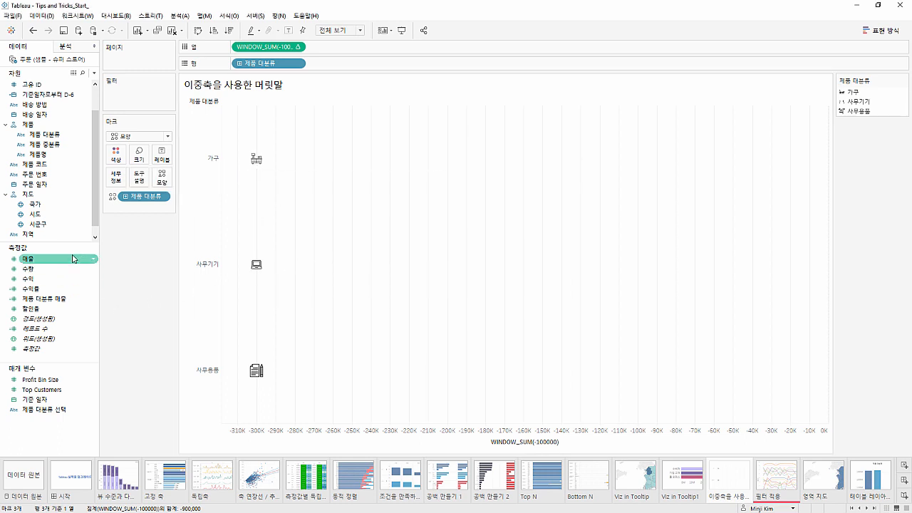
# Add 매출 to the columns after the WINDOW_SUM field and remove 제품 대분류 from the 합계(매출) marks
pyautogui.moveTo(73, 259); pyautogui.dragTo(334, 47)
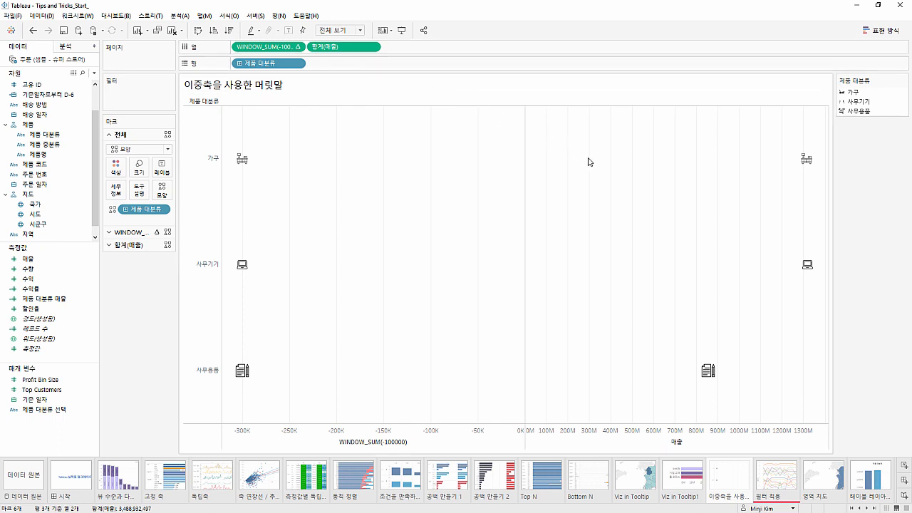
pyautogui.click(139, 245)
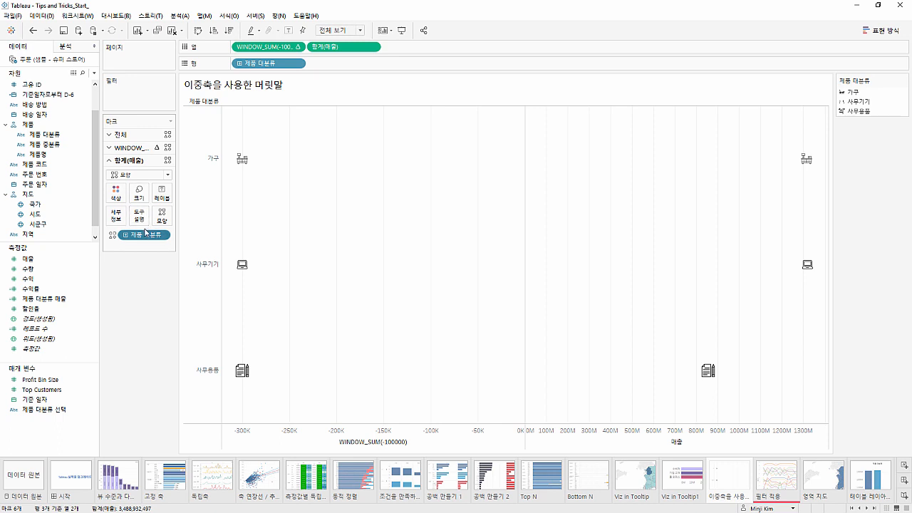
pyautogui.doubleClick(147, 235)
pyautogui.click(157, 260)
pyautogui.moveTo(155, 237); pyautogui.dragTo(146, 296)
# Change the 합계(매출) mark type to bars (막대) and reduce the bar size to roughly a quarter of the row height
pyautogui.click(145, 176)
pyautogui.click(145, 195)
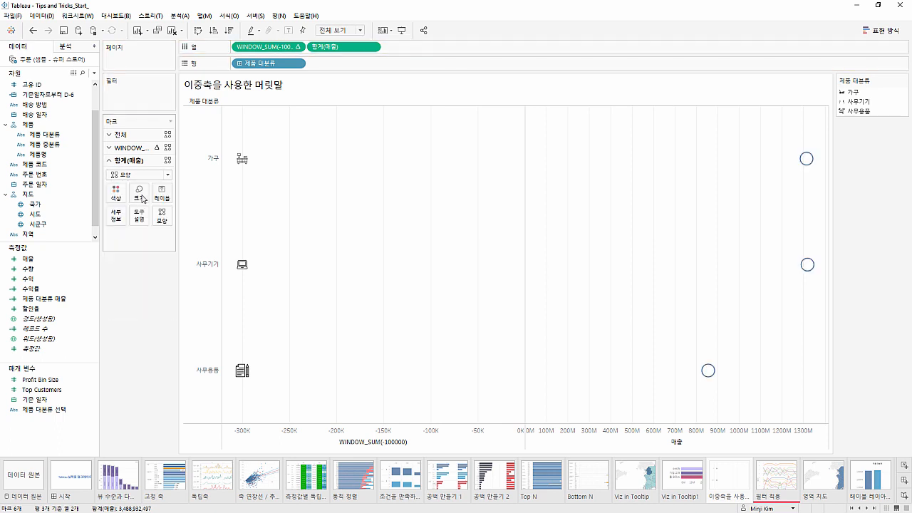
pyautogui.click(140, 192)
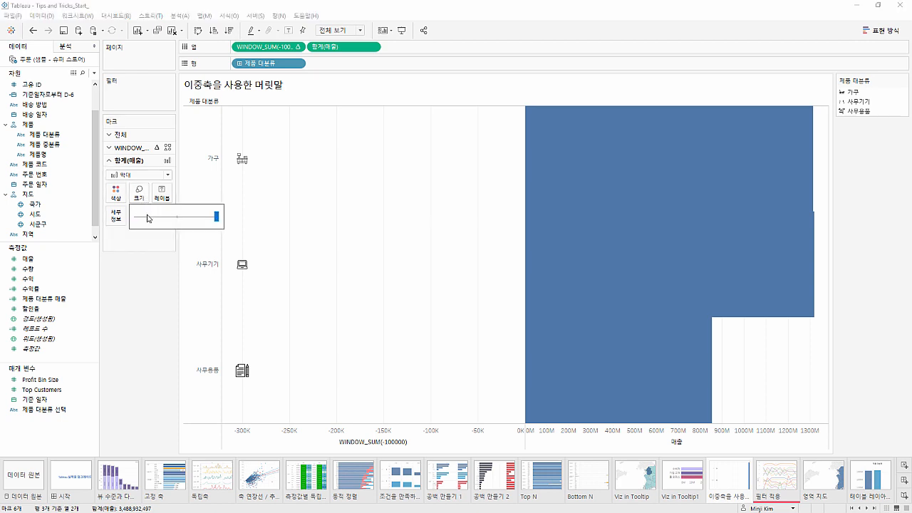
pyautogui.click(156, 217)
pyautogui.moveTo(156, 218); pyautogui.dragTo(159, 218)
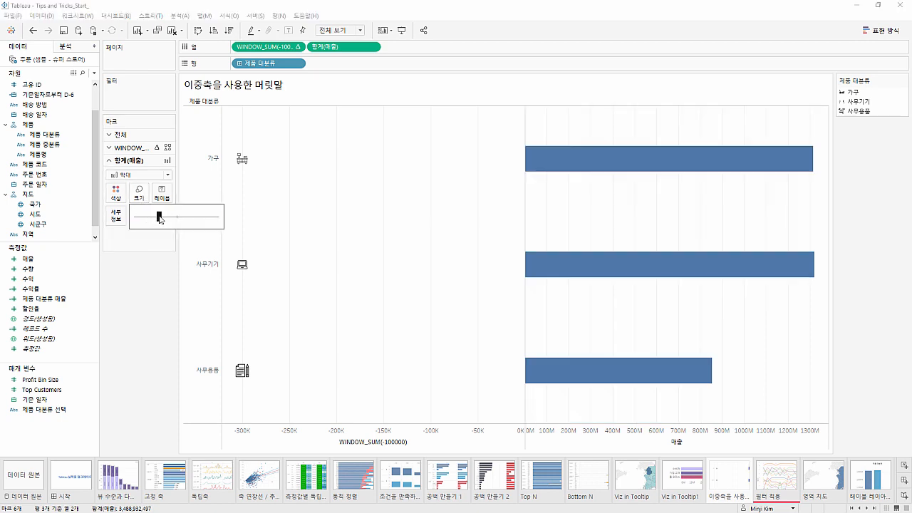
# Combine 합계(매출) and the WINDOW_SUM field into a dual axis and synchronize the two axes
pyautogui.click(135, 272)
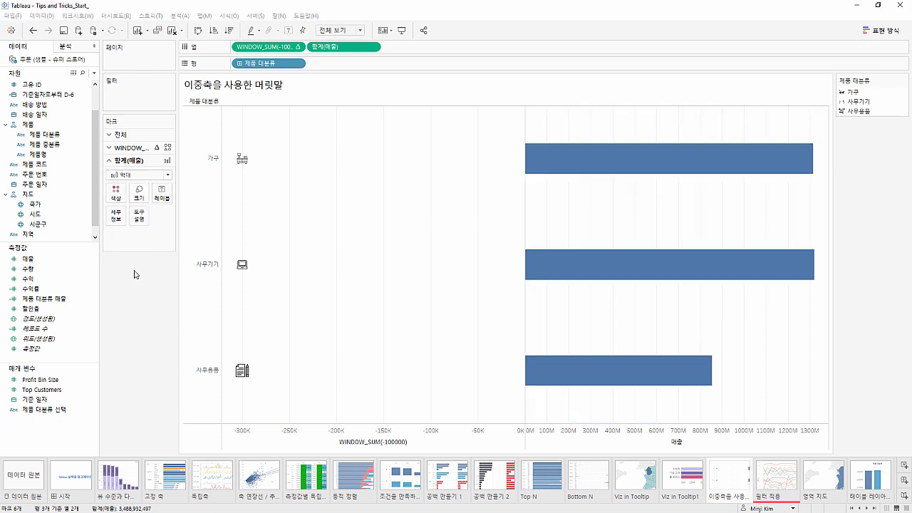
pyautogui.click(371, 46)
pyautogui.click(368, 219)
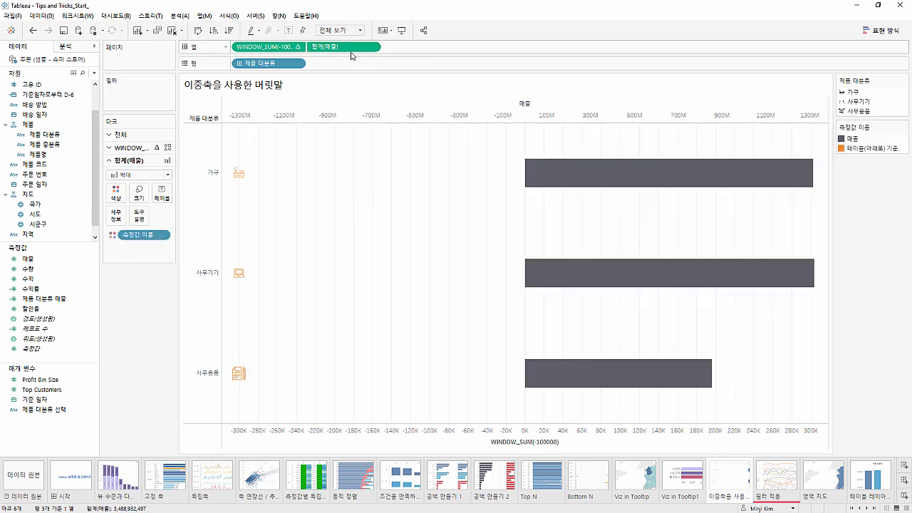
pyautogui.rightClick(356, 115)
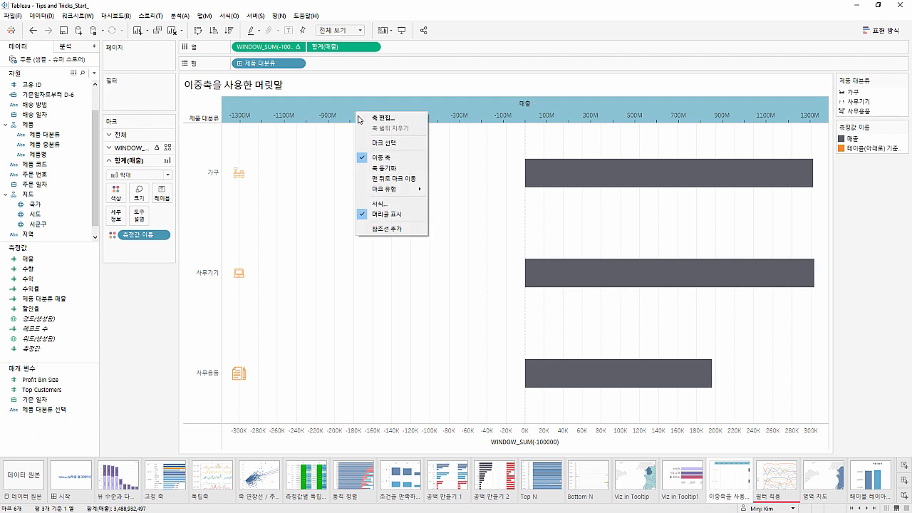
pyautogui.click(375, 168)
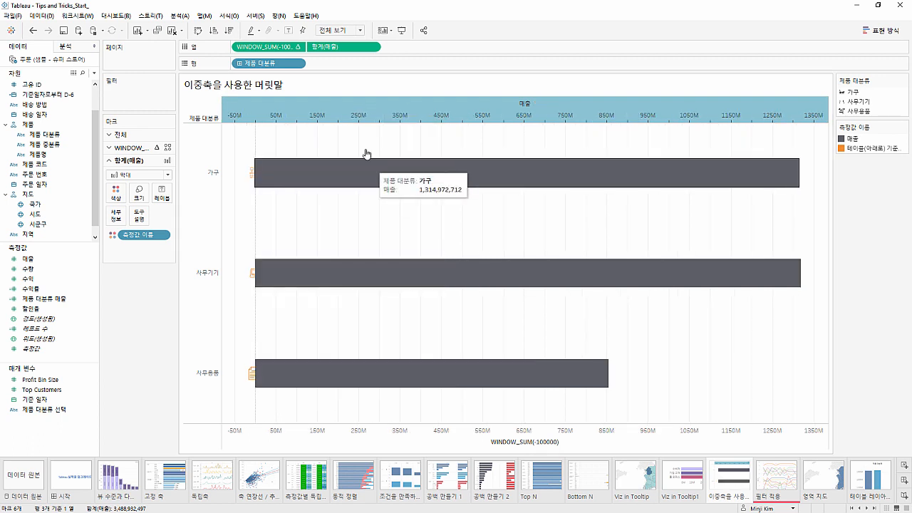
# Change the column calculation to WINDOW_SUM(-10000000) so the icons sit just before the bars
pyautogui.click(287, 51)
pyautogui.doubleClick(287, 47)
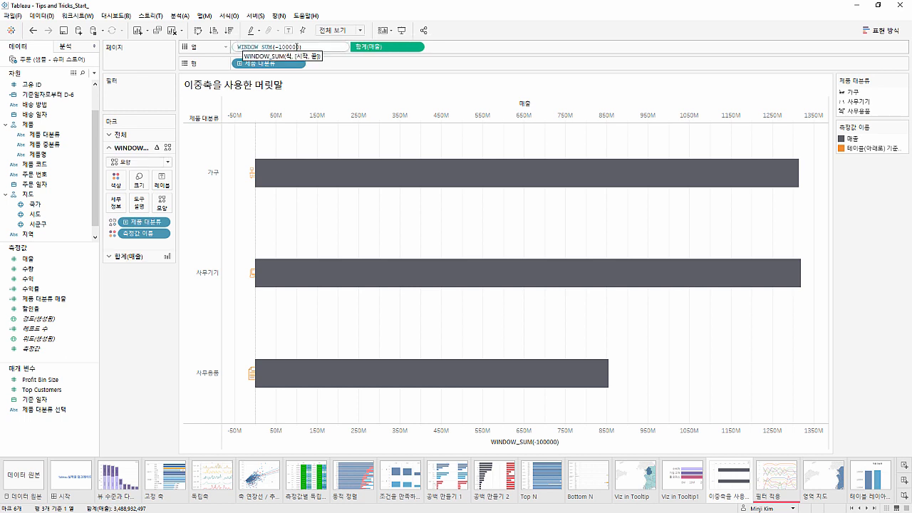
pyautogui.write('0')
pyautogui.press('Return')
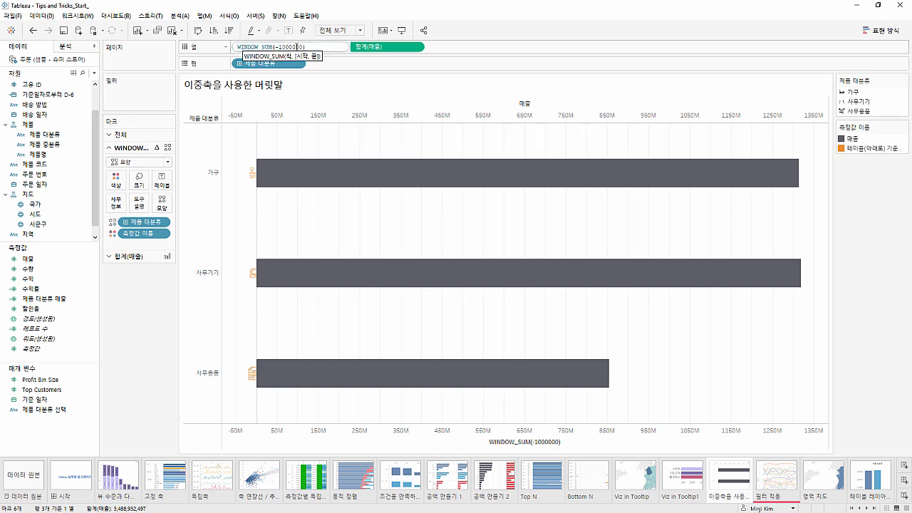
pyautogui.doubleClick(288, 48)
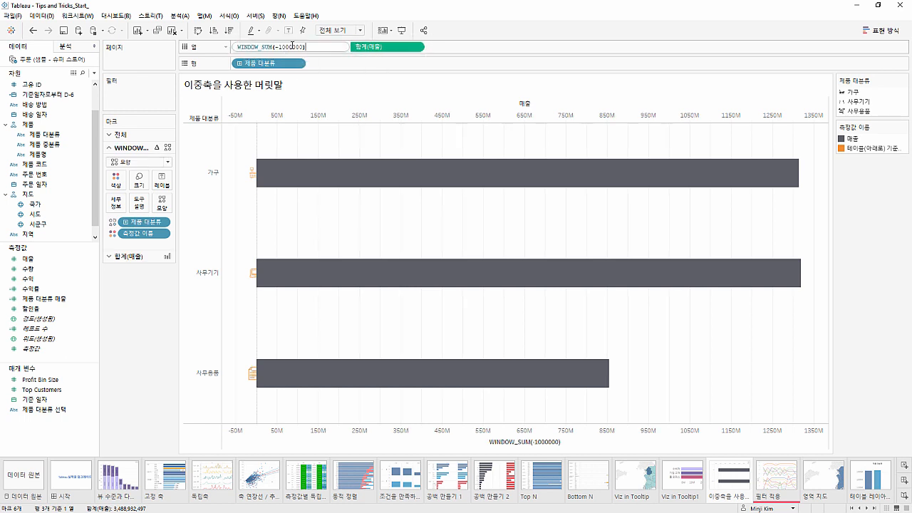
pyautogui.write('00')
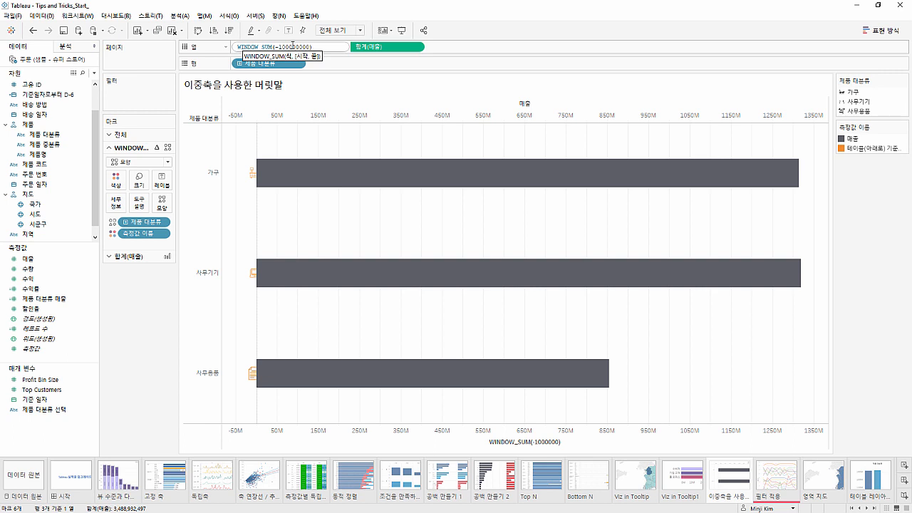
pyautogui.press('Return')
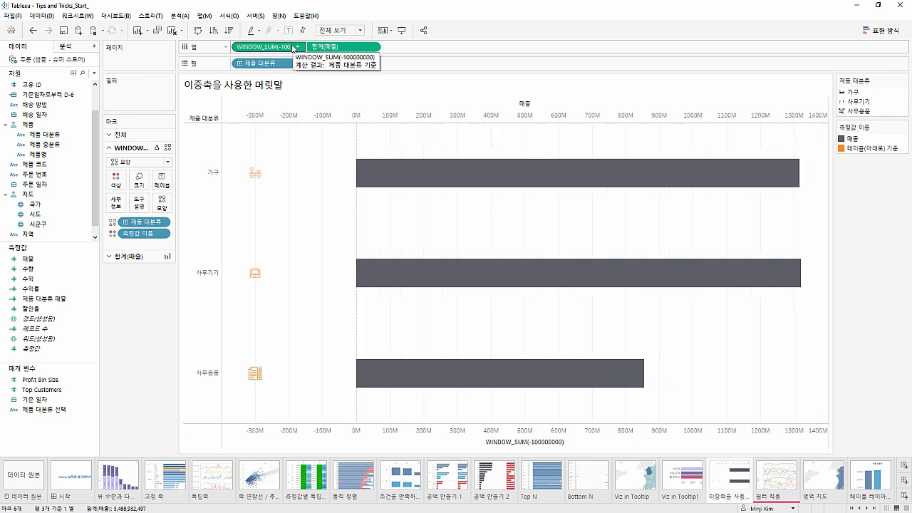
pyautogui.doubleClick(293, 46)
pyautogui.press('BackSpace')
pyautogui.press('Return')
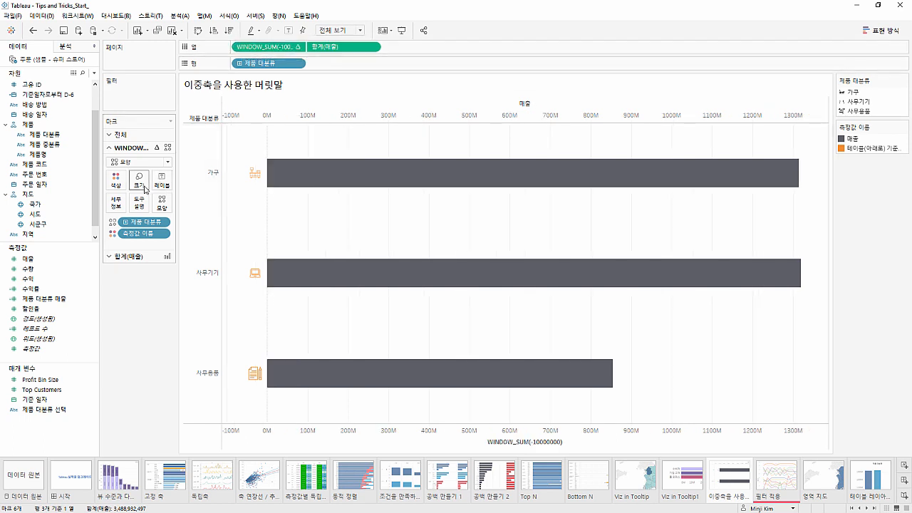
# Enlarge the icon shapes of the WINDOW_SUM marks slightly
pyautogui.click(139, 180)
pyautogui.moveTo(183, 205); pyautogui.dragTo(197, 205)
pyautogui.click(143, 309)
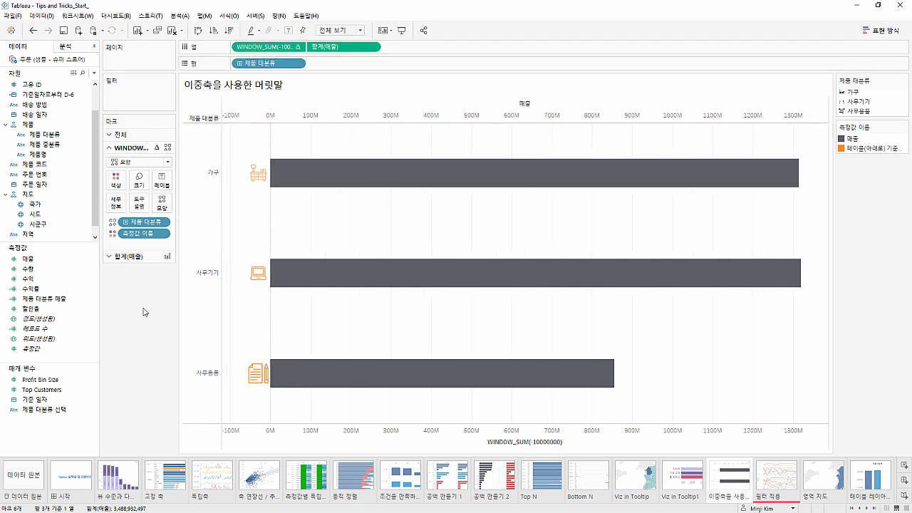
# Color all marks, both icons and bars, by 제품 대분류 in place of 측정값 이름
pyautogui.click(138, 135)
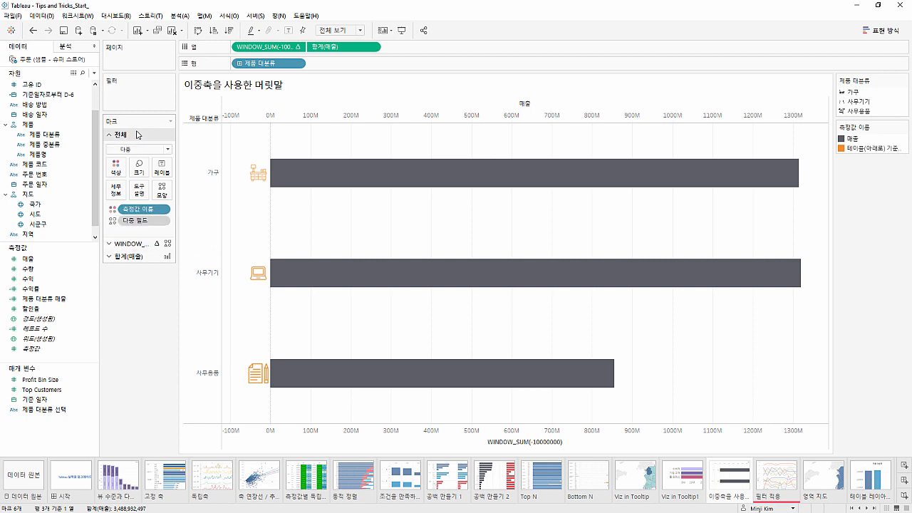
pyautogui.scroll(1, 79, 124)
pyautogui.click(63, 164)
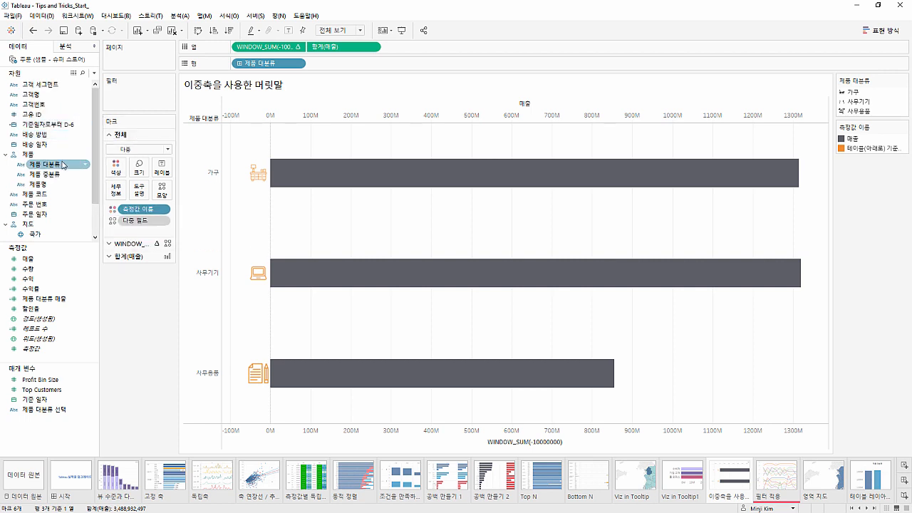
pyautogui.moveTo(63, 165); pyautogui.dragTo(114, 166)
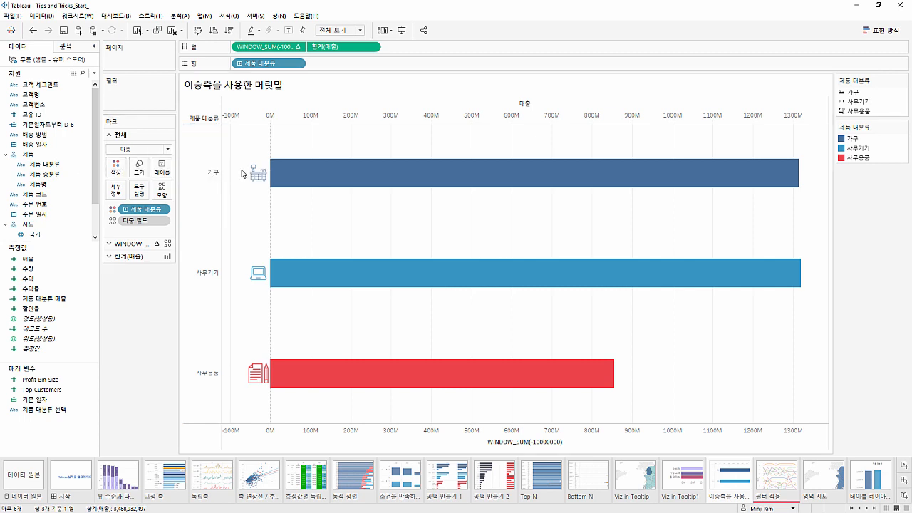
pyautogui.moveTo(249, 272)
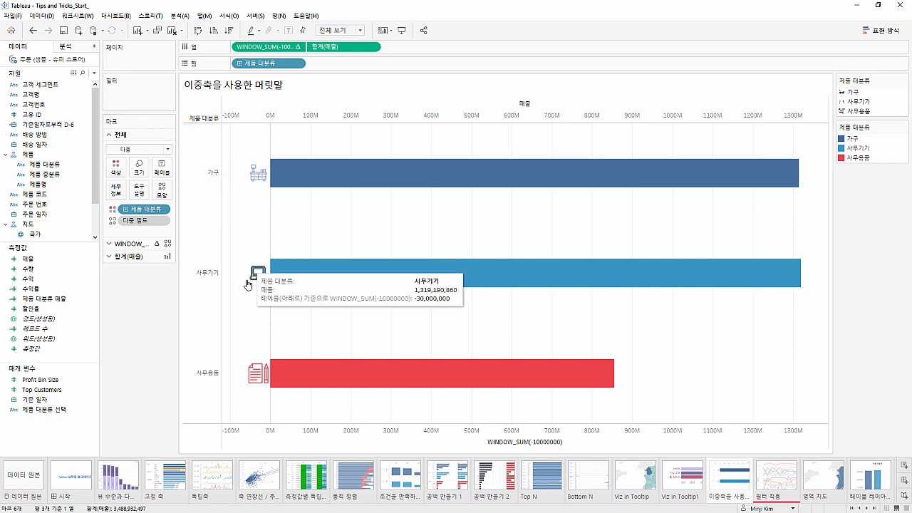
pyautogui.moveTo(256, 371)
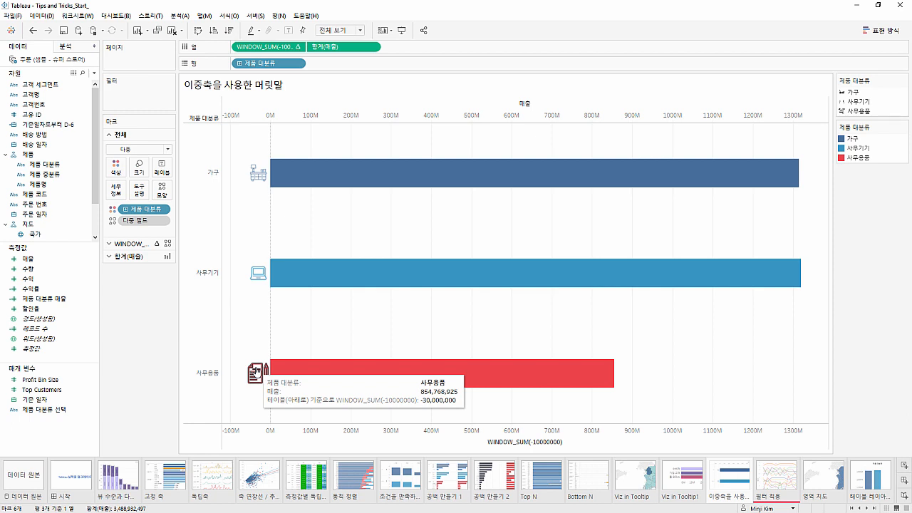
pyautogui.moveTo(730, 181)
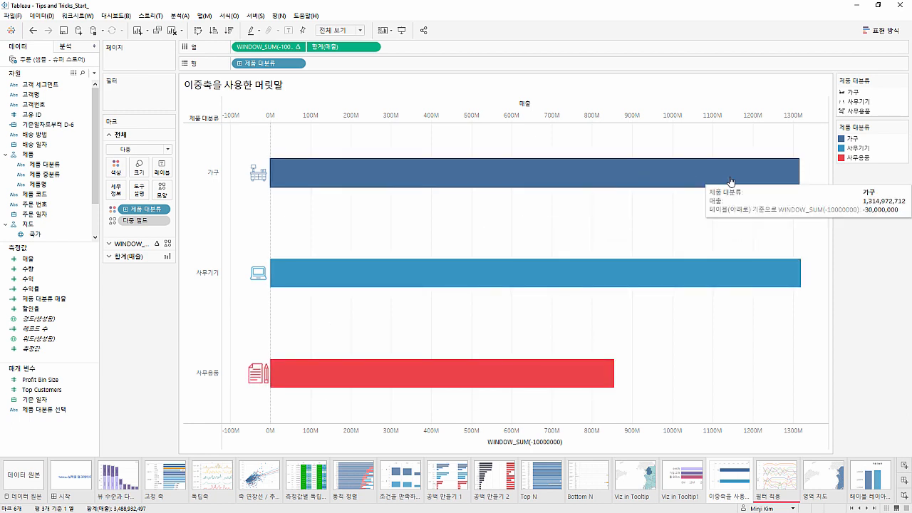
# Hide the value axis headers and the 제품 대분류 row headers
pyautogui.rightClick(653, 431)
pyautogui.click(669, 408)
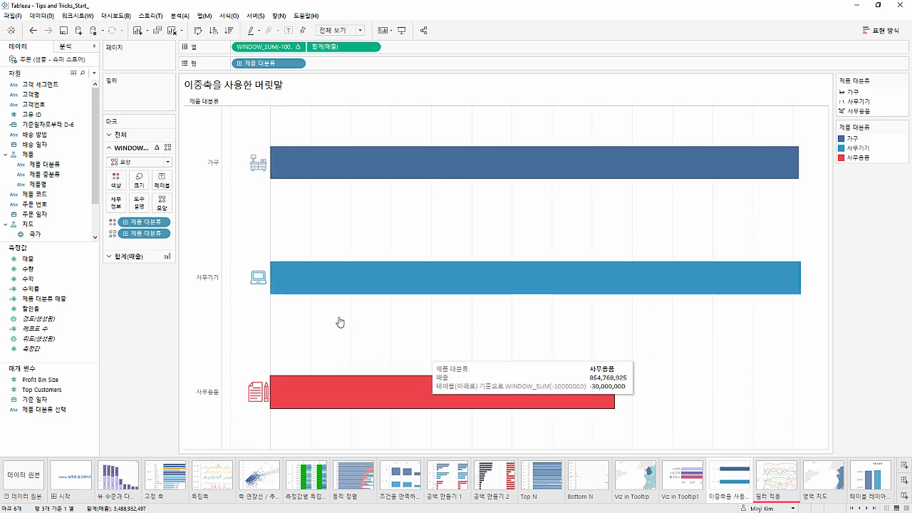
pyautogui.rightClick(206, 247)
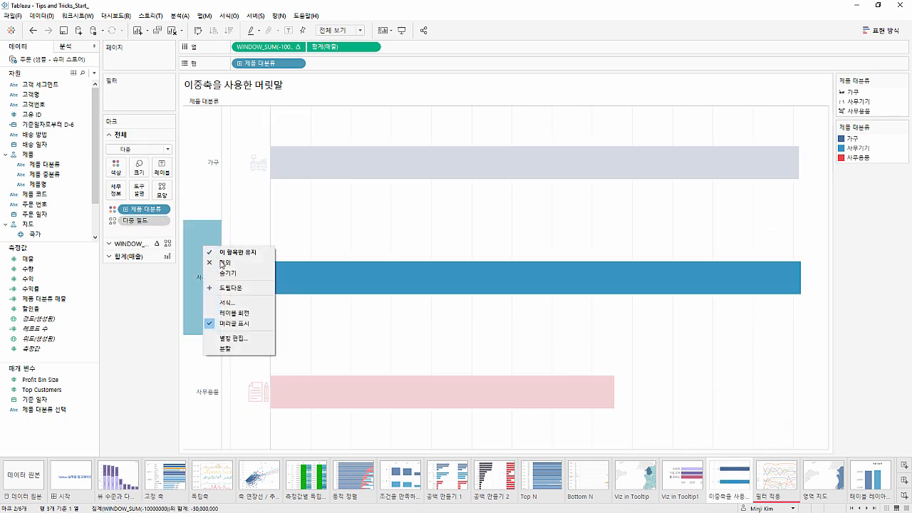
pyautogui.click(226, 323)
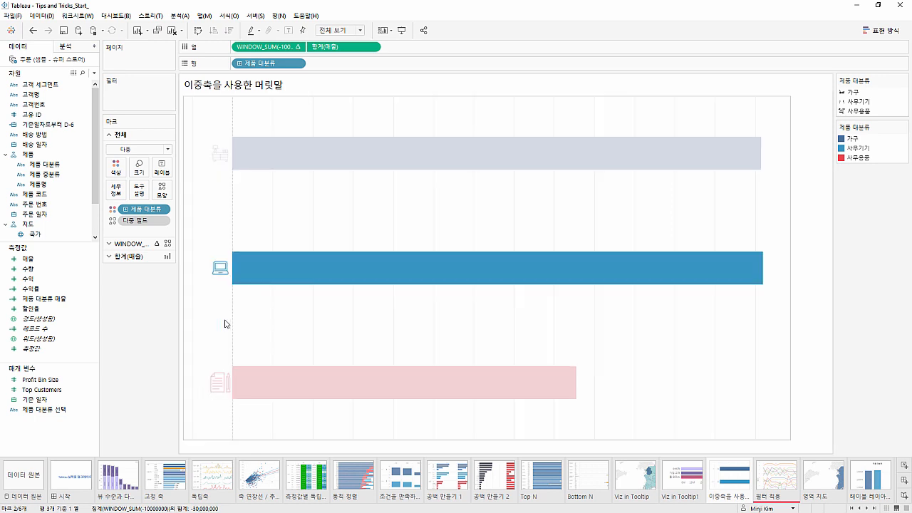
# Label the WINDOW_SUM icon marks with 제품 대분류, keeping its existing color and shape assignments
pyautogui.click(239, 260)
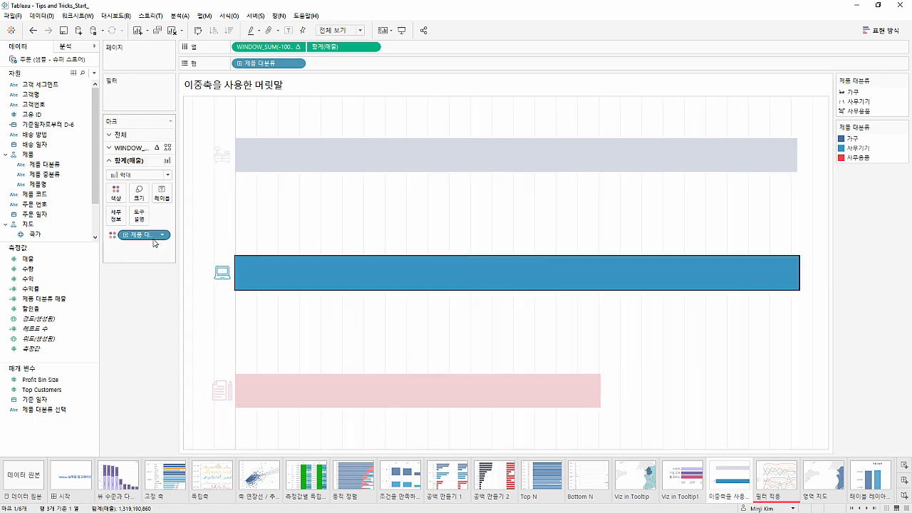
pyautogui.click(129, 148)
pyautogui.moveTo(128, 231); pyautogui.dragTo(158, 182)
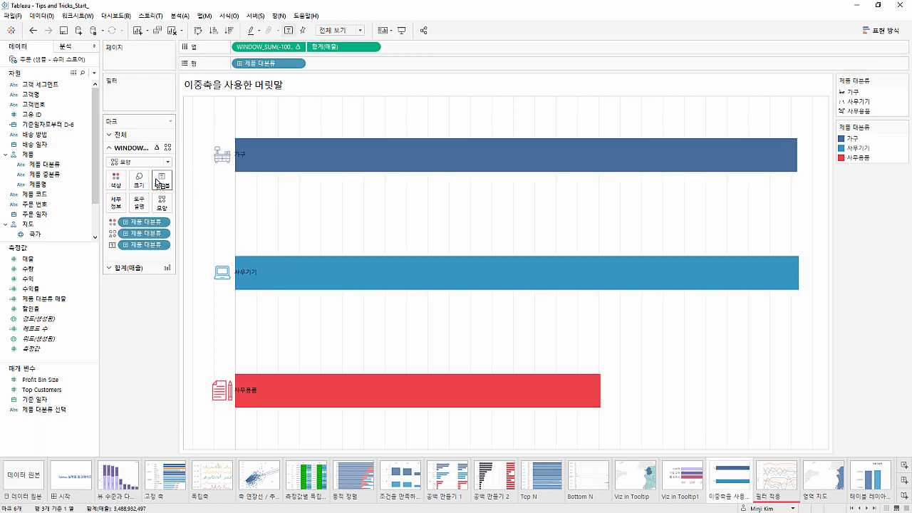
pyautogui.click(287, 368)
pyautogui.click(296, 353)
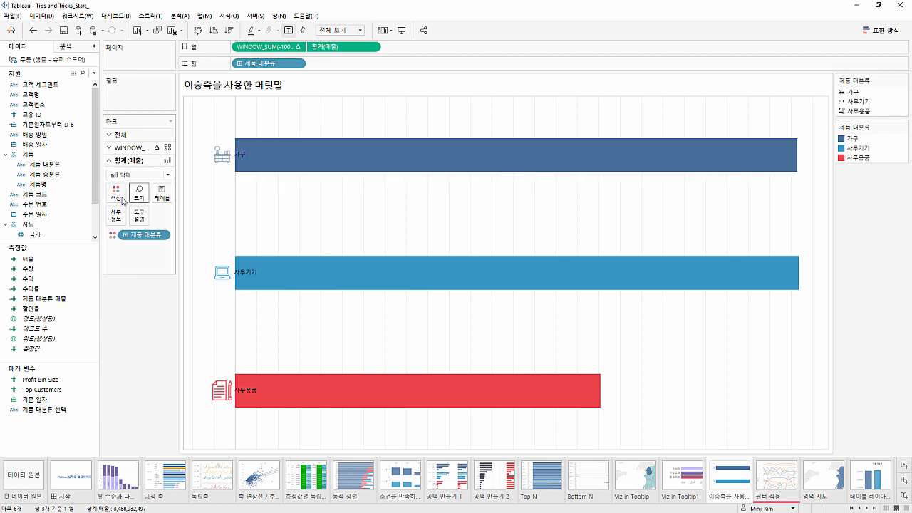
pyautogui.click(83, 261)
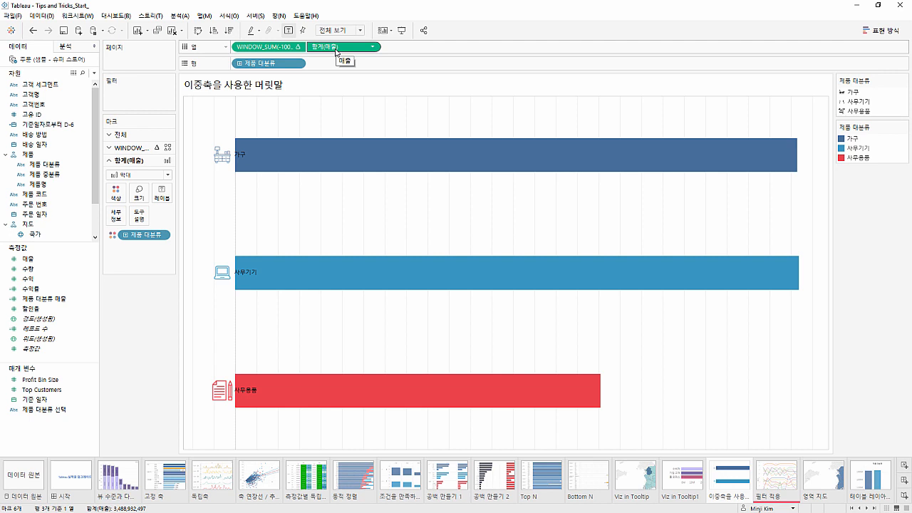
# Open the 필터 적용 sheet and color the 이중축을 사용한 머릿말 and Viz in Tooltip1 sheet tabs red (빨간색)
pyautogui.click(776, 475)
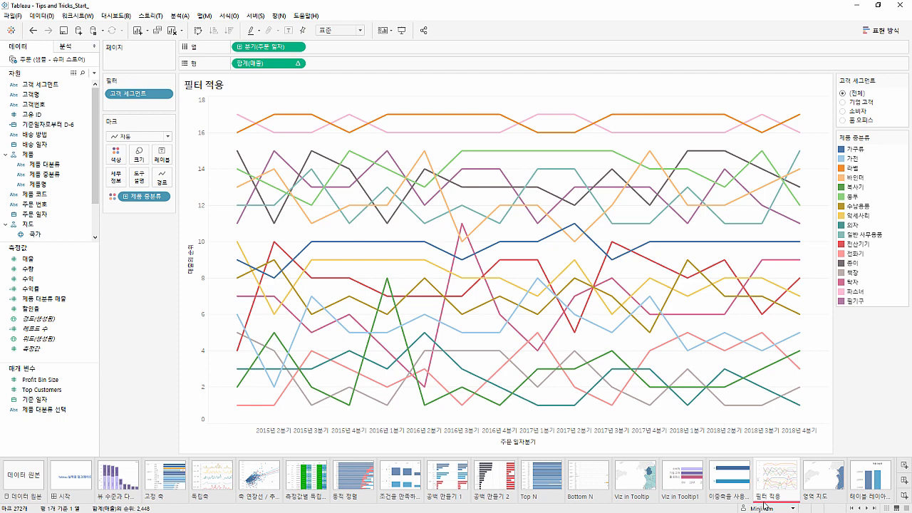
pyautogui.rightClick(719, 493)
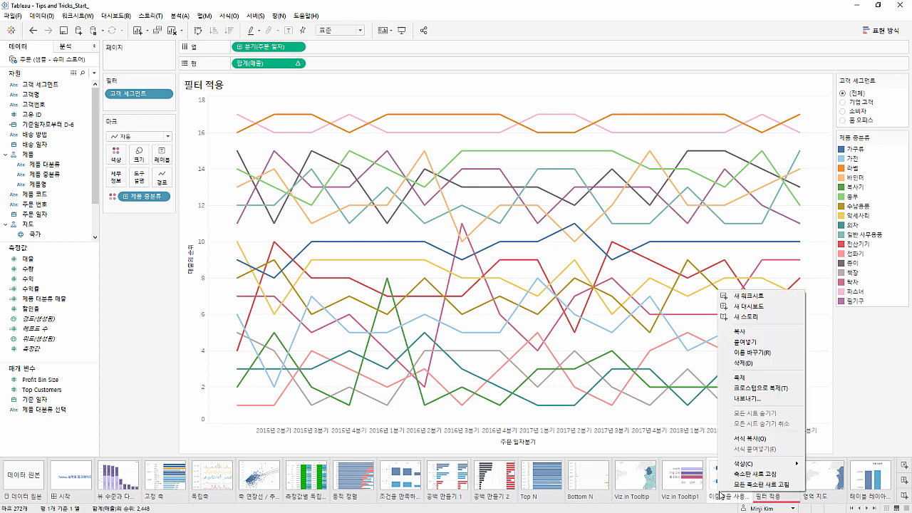
pyautogui.moveTo(744, 463)
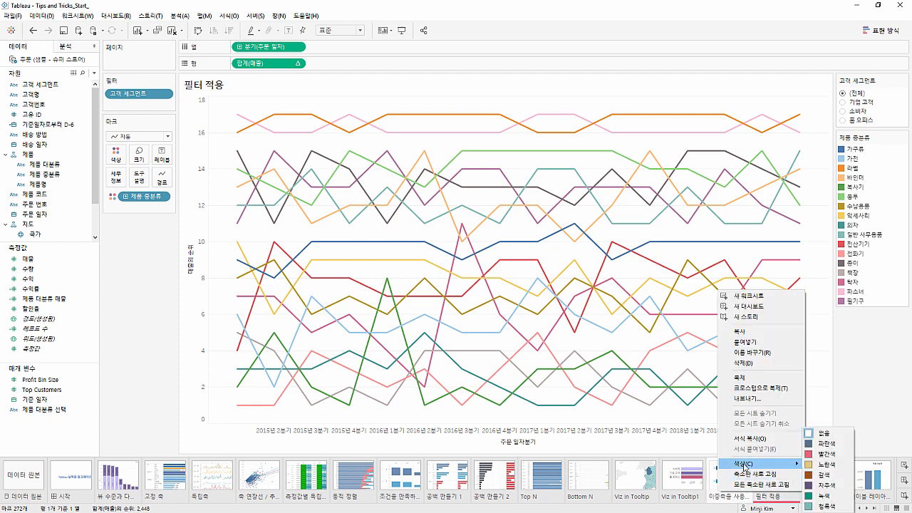
pyautogui.click(816, 455)
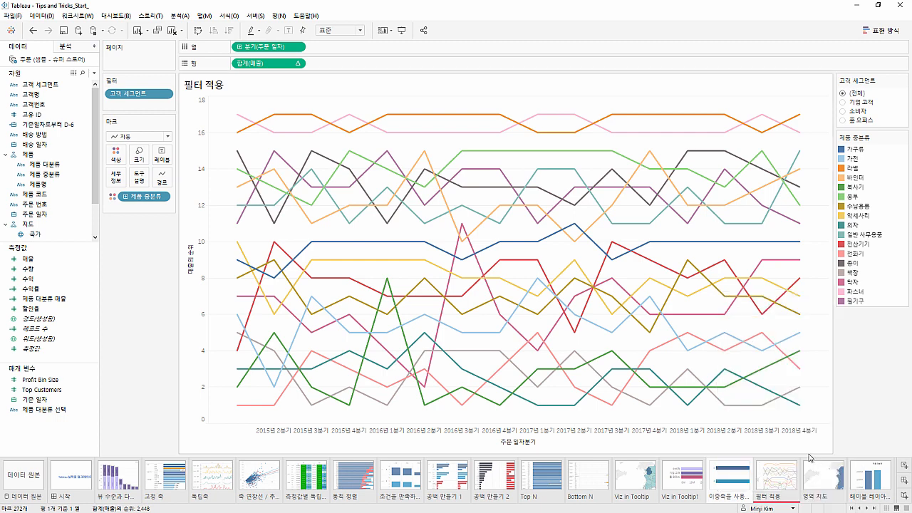
pyautogui.rightClick(693, 479)
pyautogui.moveTo(741, 453)
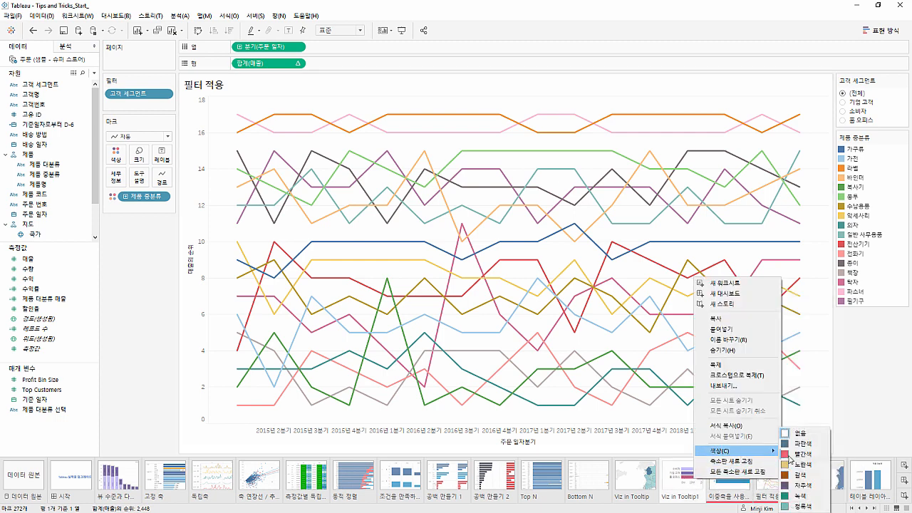
pyautogui.click(792, 458)
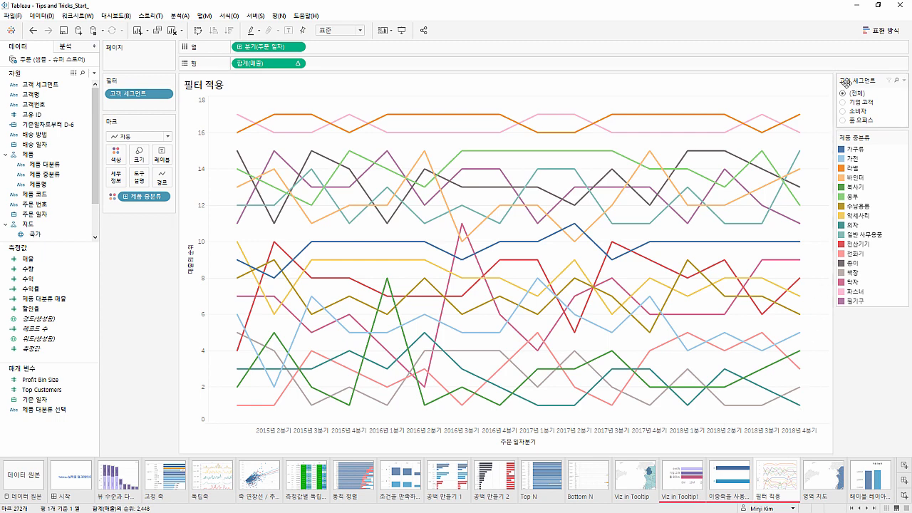
# Test the 고객 세그먼트 filter with 기업 고객 and 소비자, and return it to (전체)
pyautogui.click(843, 104)
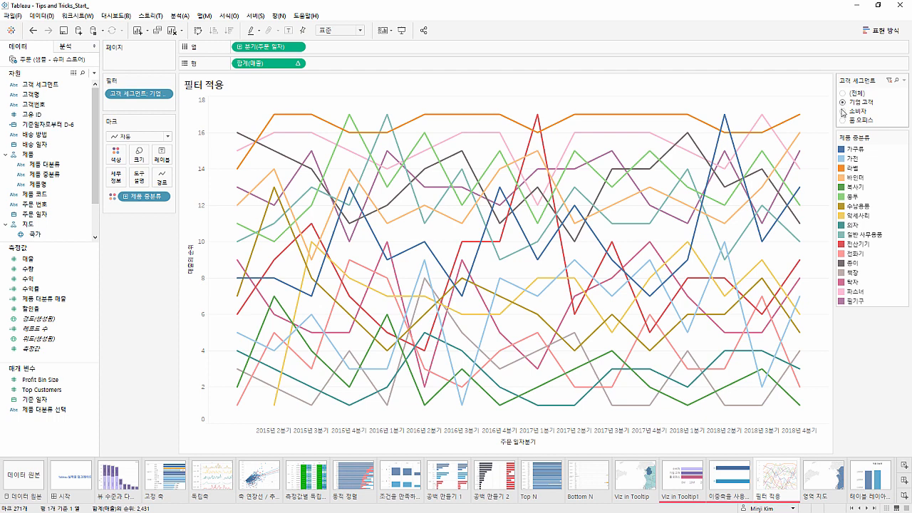
pyautogui.click(843, 112)
pyautogui.click(842, 93)
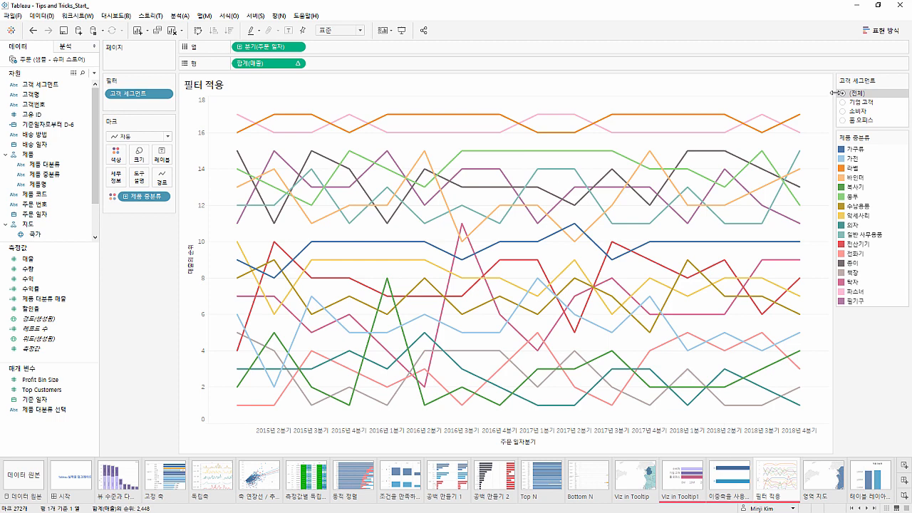
# Apply the 고객 세그먼트 filter to the selected worksheets 이중축을 사용한 머릿말 and Viz in Tooltip1 as well
pyautogui.rightClick(128, 95)
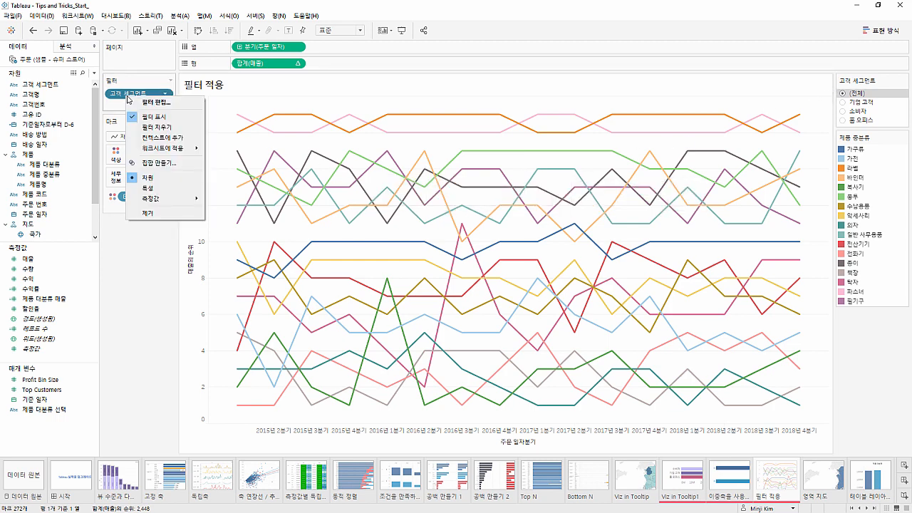
pyautogui.moveTo(141, 147)
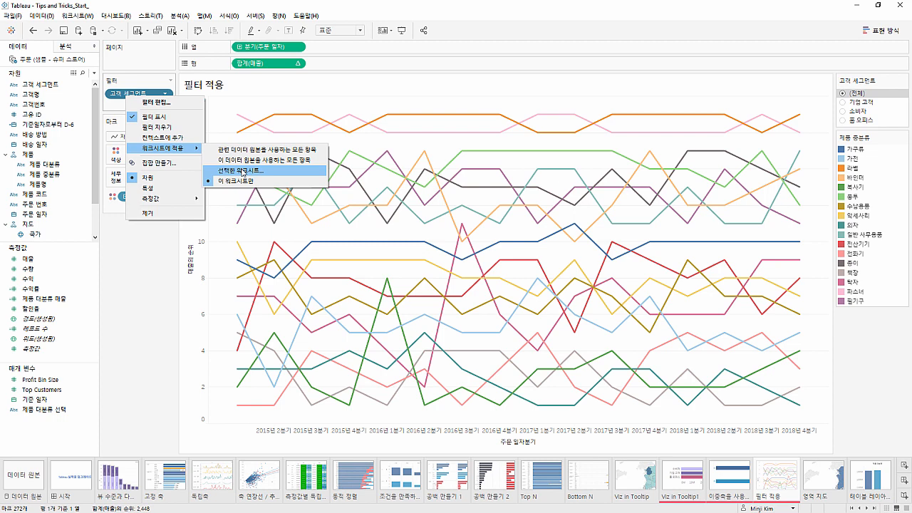
pyautogui.click(243, 172)
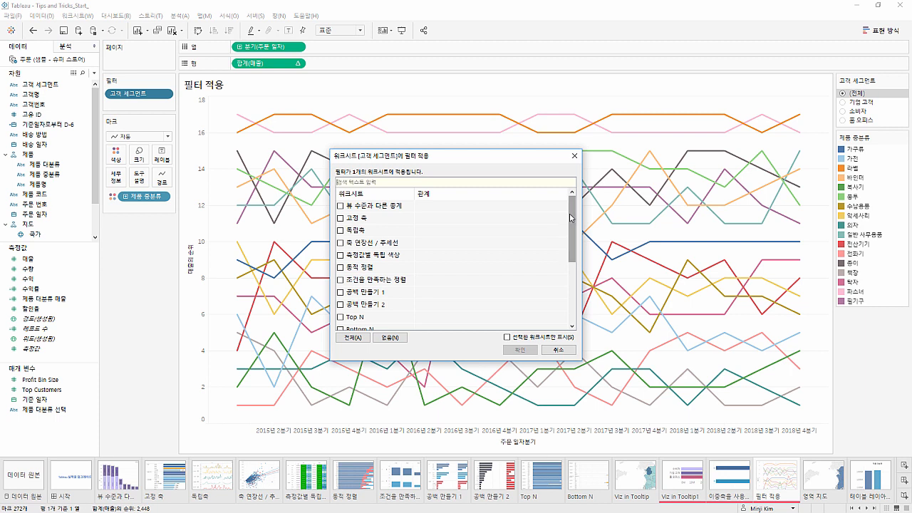
pyautogui.moveTo(569, 213); pyautogui.dragTo(572, 265)
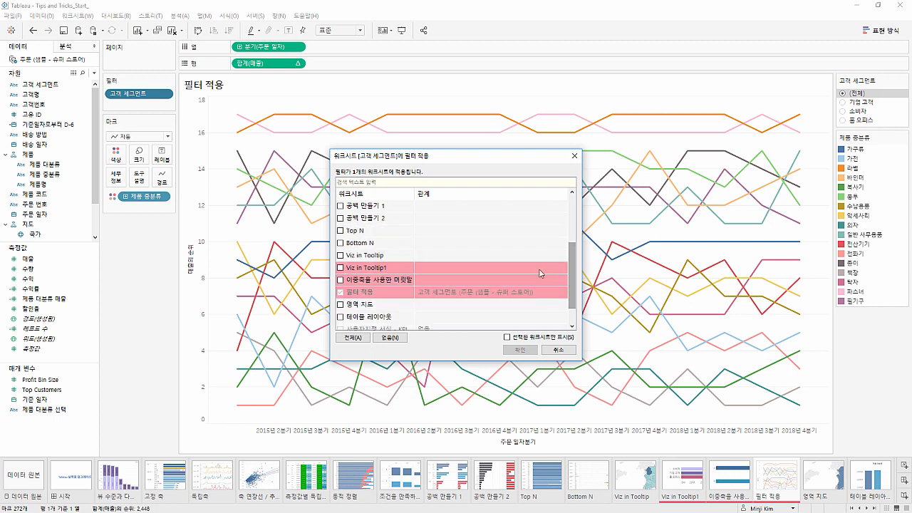
pyautogui.click(340, 280)
pyautogui.click(341, 268)
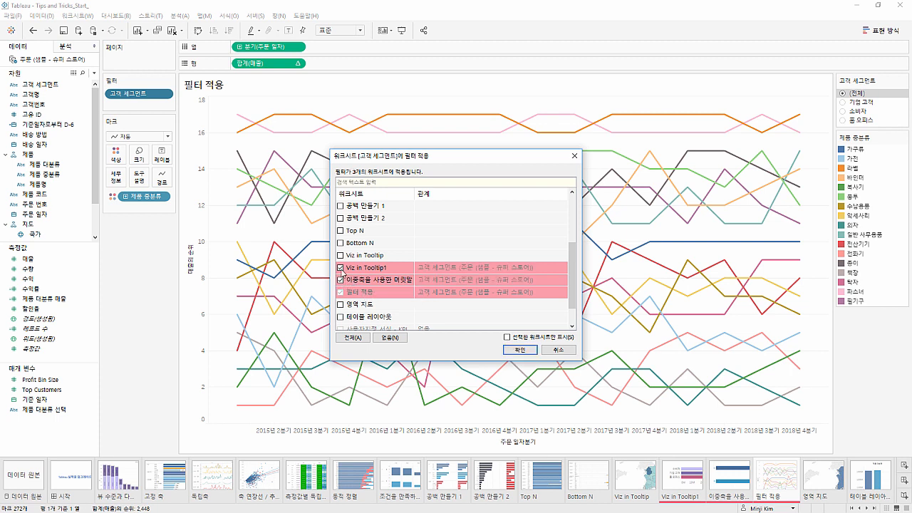
pyautogui.click(519, 350)
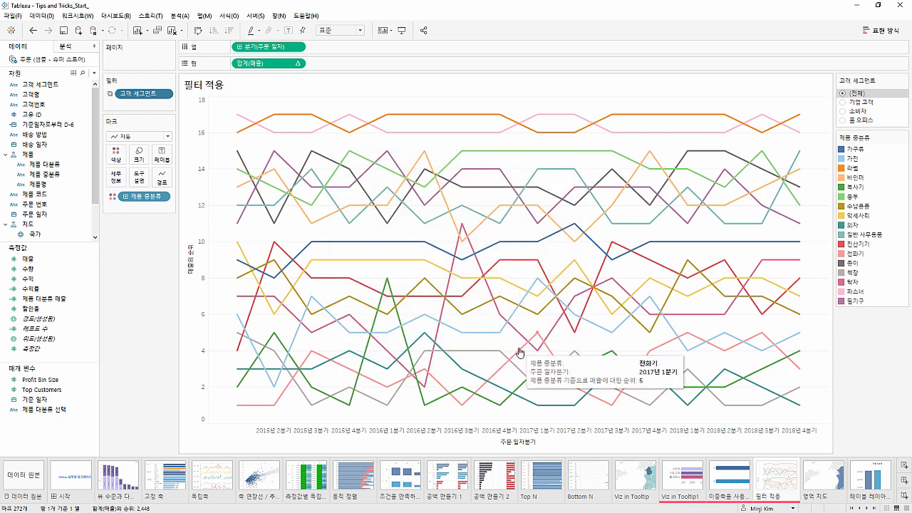
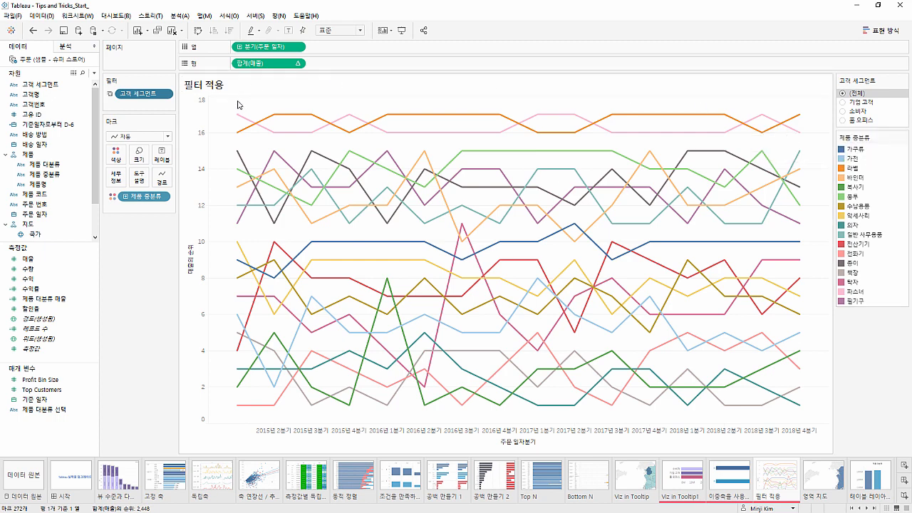
# Highlight the 의자 line in the 제품 중분류 legend to examine its rank over time, and clear the highlight
pyautogui.moveTo(237, 116)
pyautogui.click(854, 226)
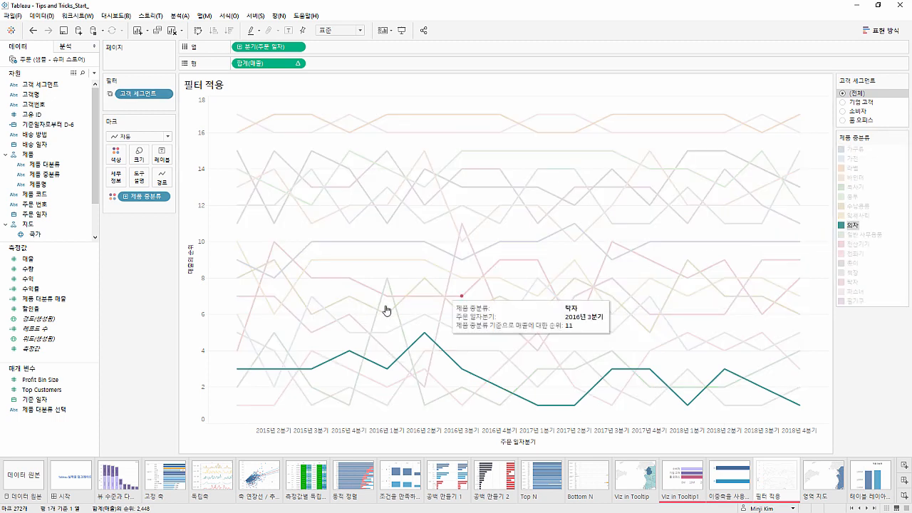
pyautogui.moveTo(239, 370)
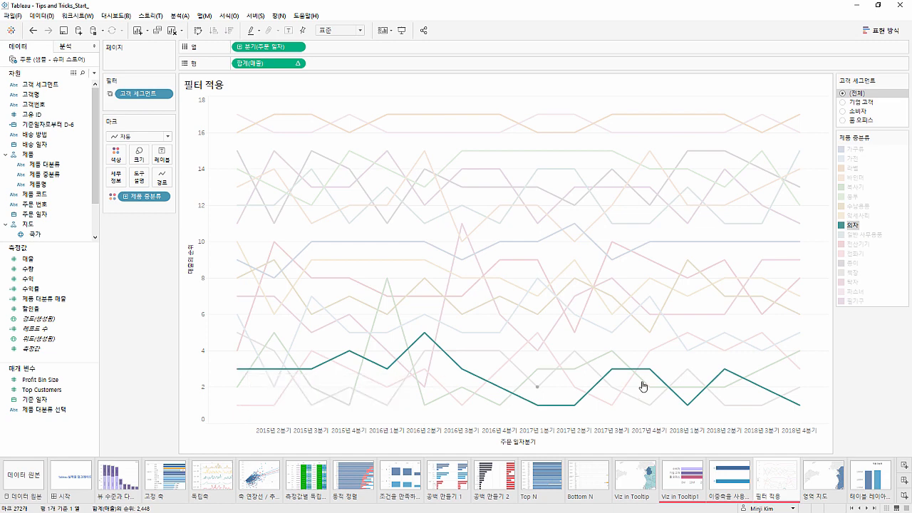
pyautogui.moveTo(800, 407)
pyautogui.click(815, 399)
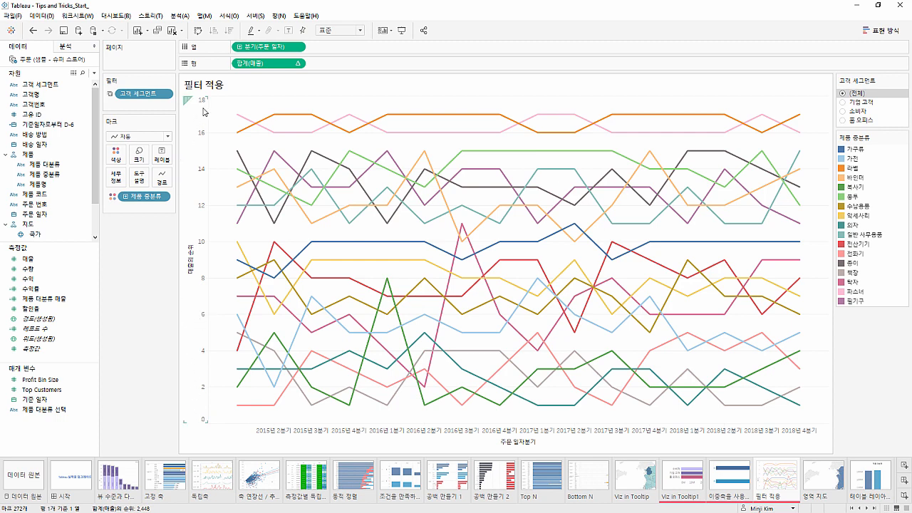
# Reverse the scale (반전) of the 매출의 순위 axis
pyautogui.doubleClick(198, 272)
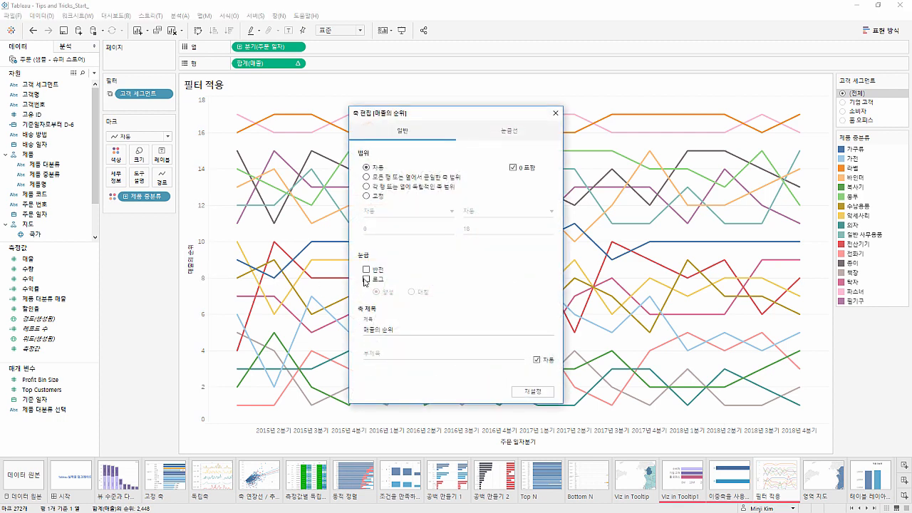
pyautogui.click(366, 270)
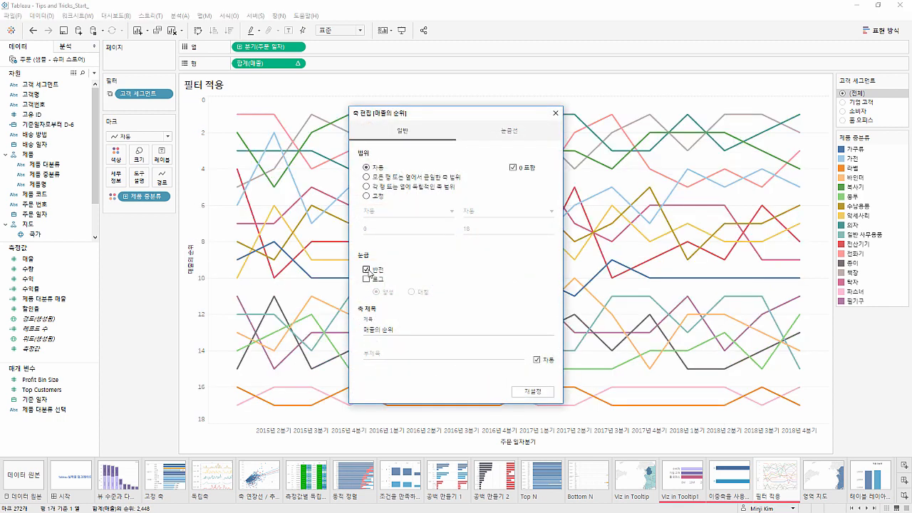
pyautogui.click(554, 113)
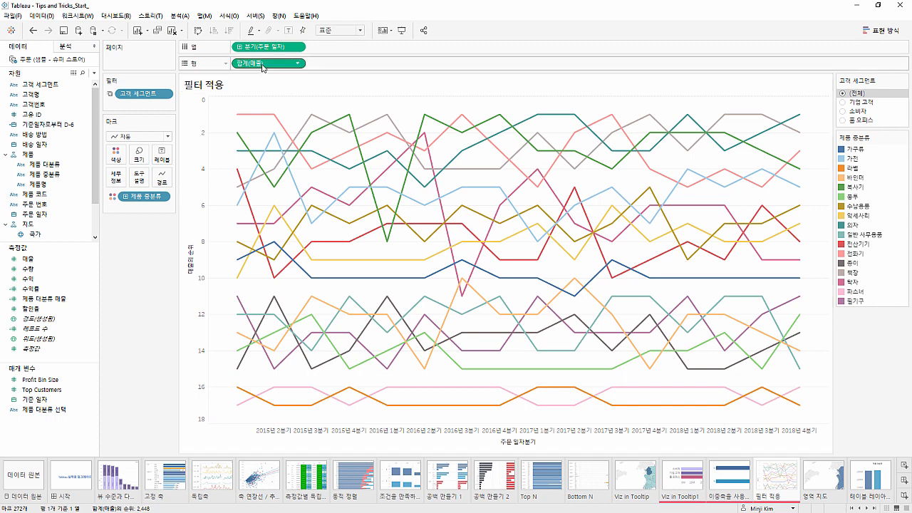
# Duplicate the 합계(매출) rank measure on rows and set the duplicate's mark type to 원 (circle)
pyautogui.moveTo(262, 68); pyautogui.dragTo(354, 67)
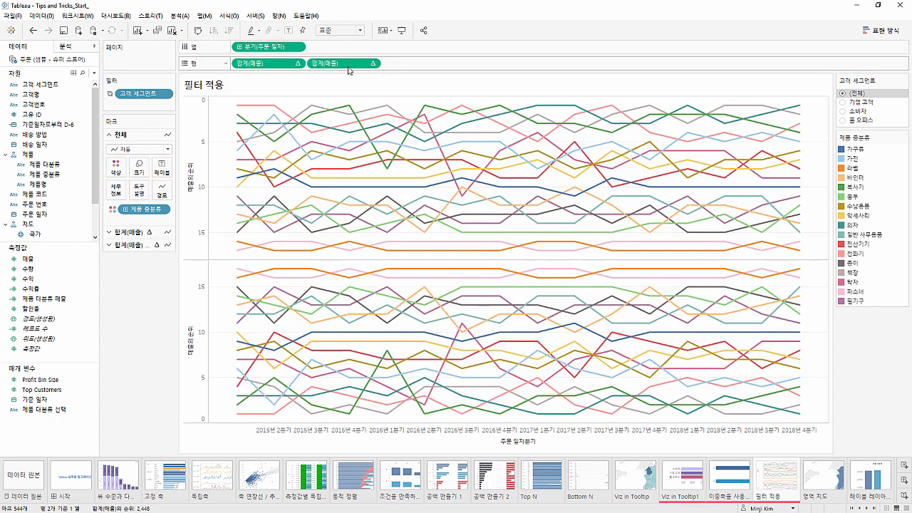
pyautogui.click(140, 248)
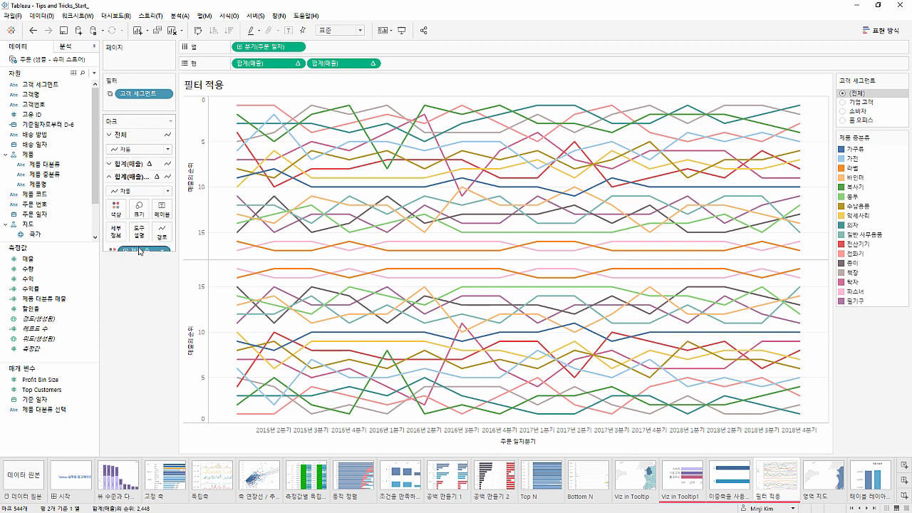
pyautogui.click(145, 174)
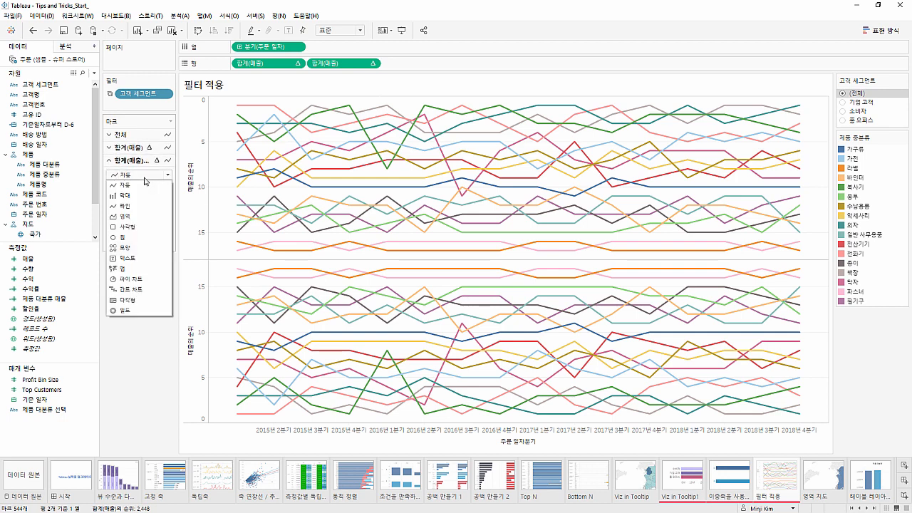
pyautogui.click(139, 243)
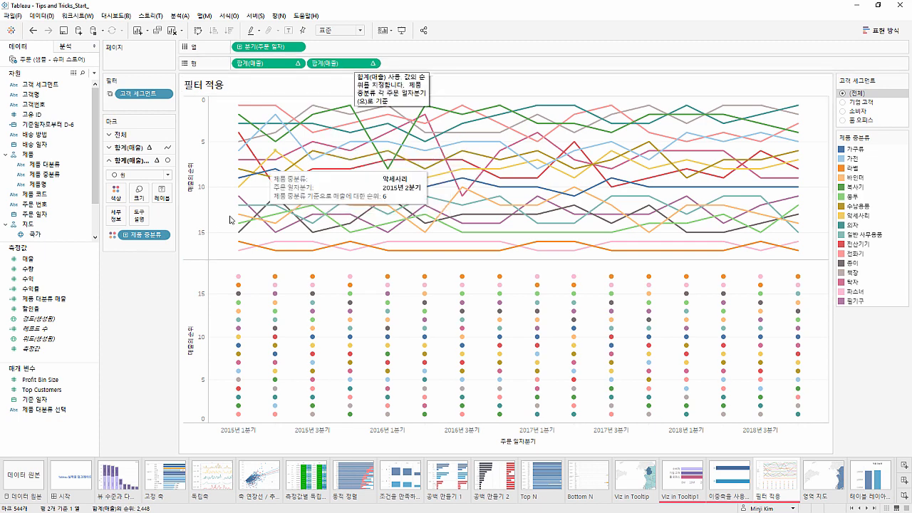
# Reverse the scale (반전) of the circle chart's 매출의 순위 axis as well
pyautogui.doubleClick(188, 263)
pyautogui.click(366, 269)
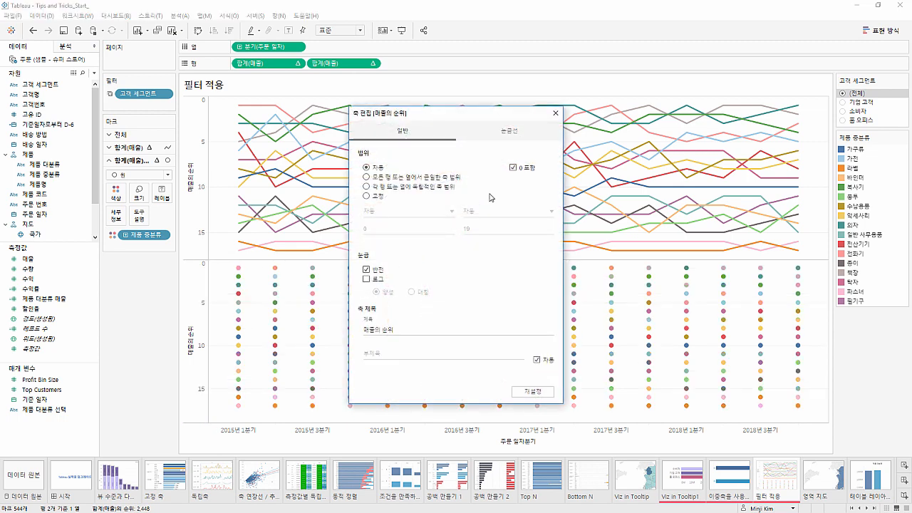
pyautogui.click(555, 112)
# Combine the line and circle rank charts as a dual axis (이중 축) and synchronize their axes
pyautogui.click(371, 63)
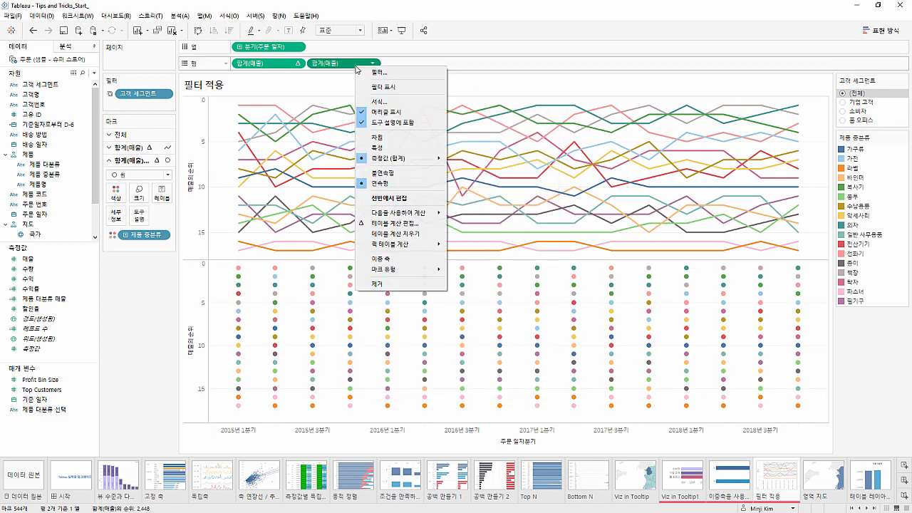
pyautogui.click(379, 258)
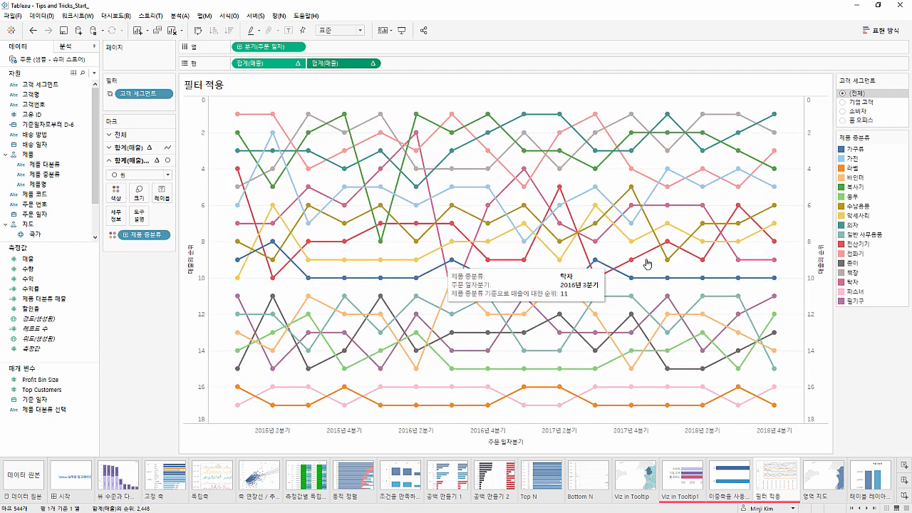
pyautogui.rightClick(815, 251)
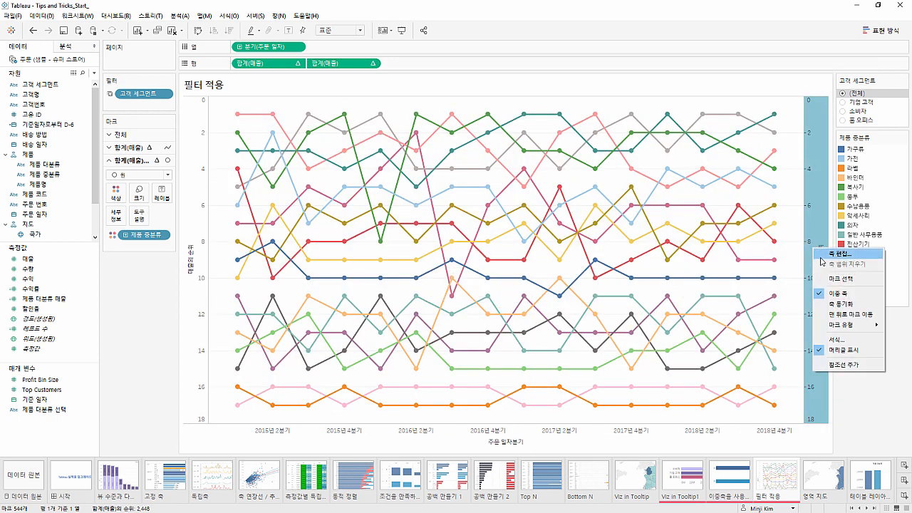
pyautogui.click(839, 304)
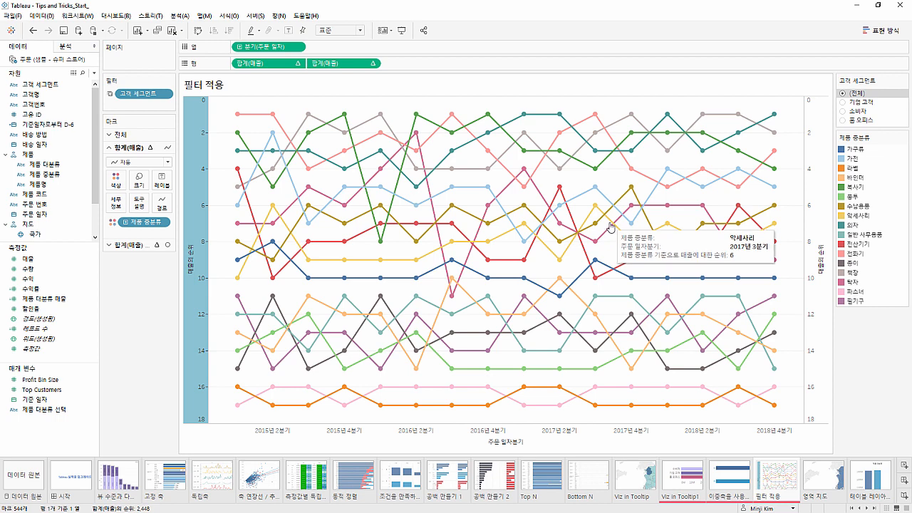
# Add the calculation LAST()=0 to the circle marks and assign it to size (크기)
pyautogui.click(149, 246)
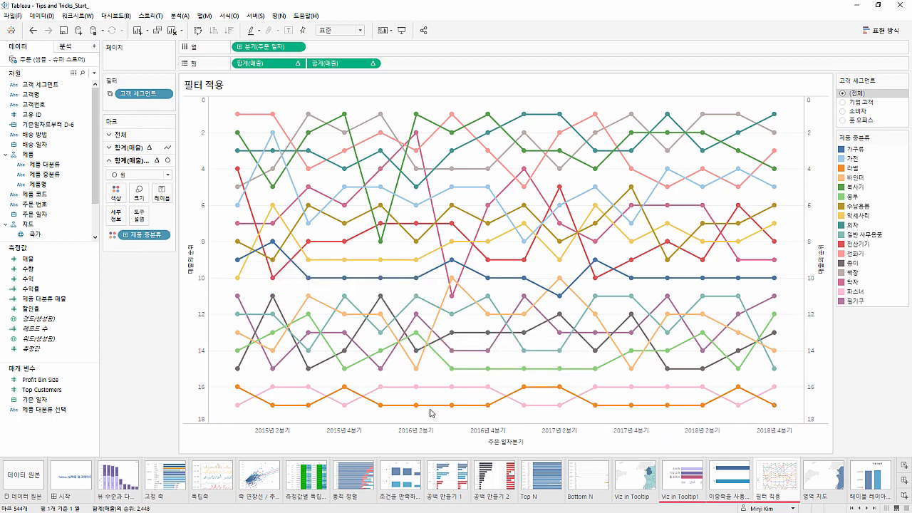
pyautogui.doubleClick(130, 245)
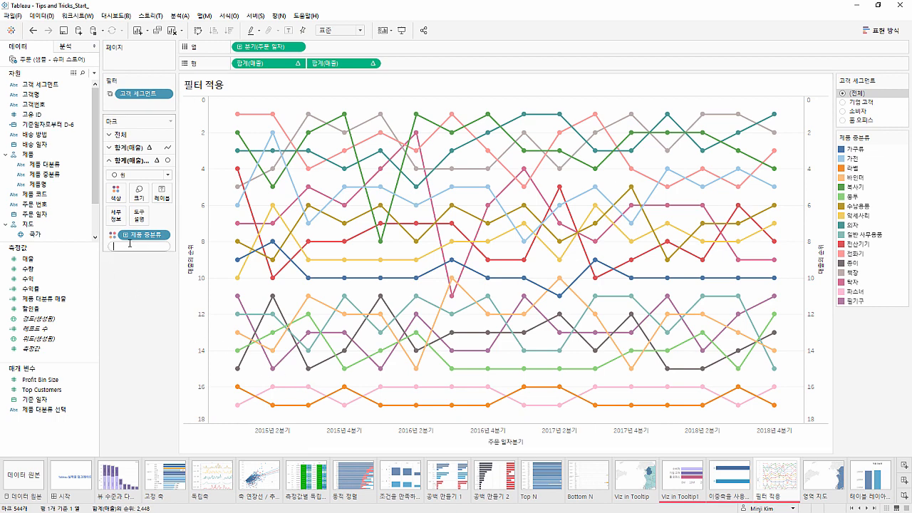
pyautogui.write('LAST(')
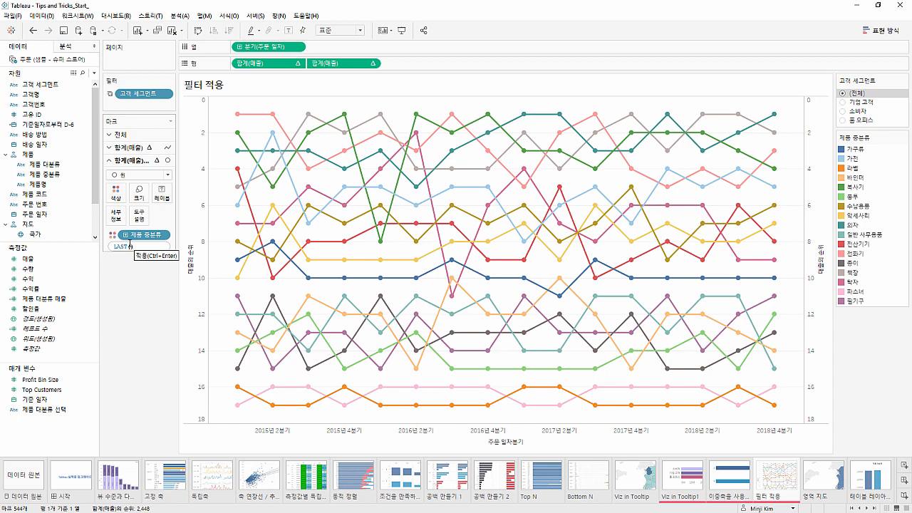
pyautogui.write(')=0')
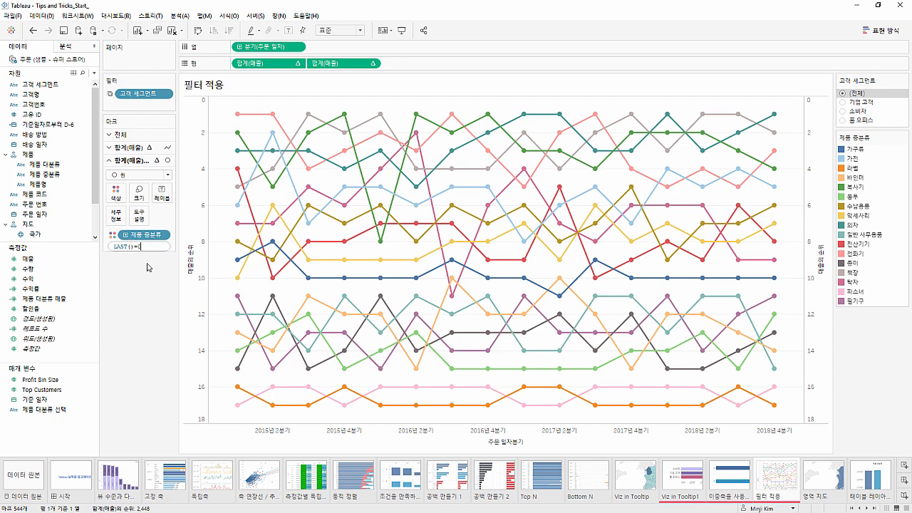
pyautogui.press('Return')
pyautogui.moveTo(140, 247); pyautogui.dragTo(141, 201)
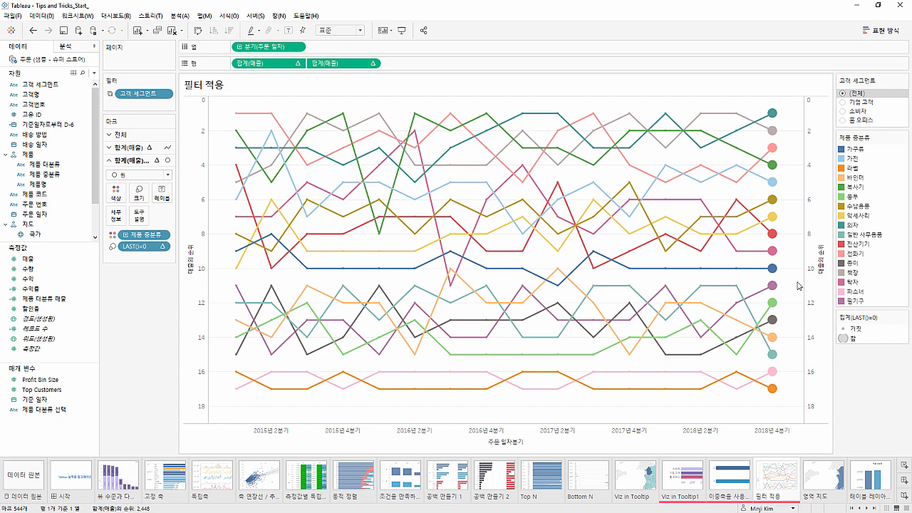
pyautogui.moveTo(781, 257)
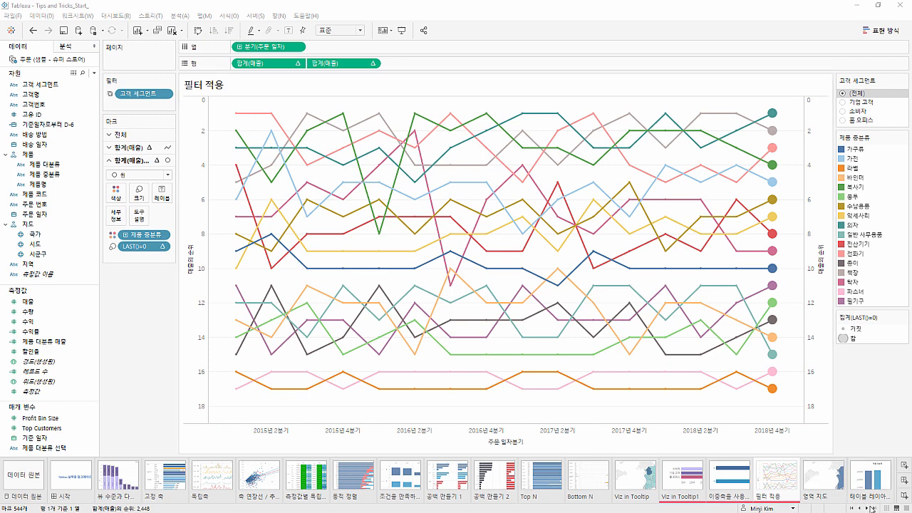
# Open the 영역 지도 sheet and review the mark types available for its map
pyautogui.click(872, 508)
pyautogui.click(872, 508)
pyautogui.click(872, 508)
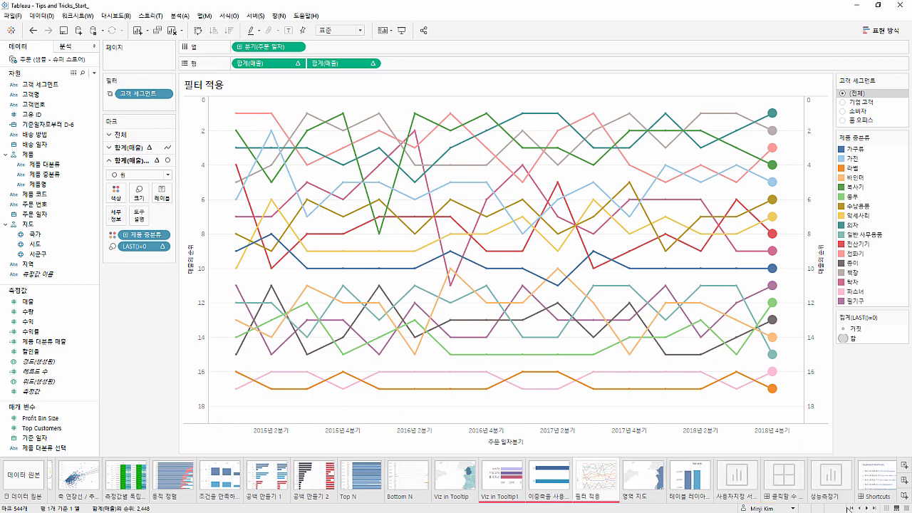
pyautogui.click(643, 476)
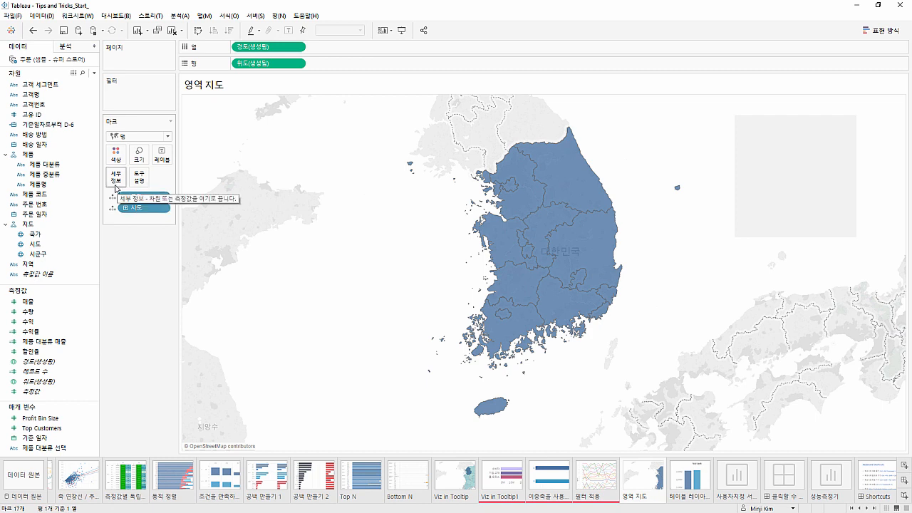
pyautogui.click(115, 136)
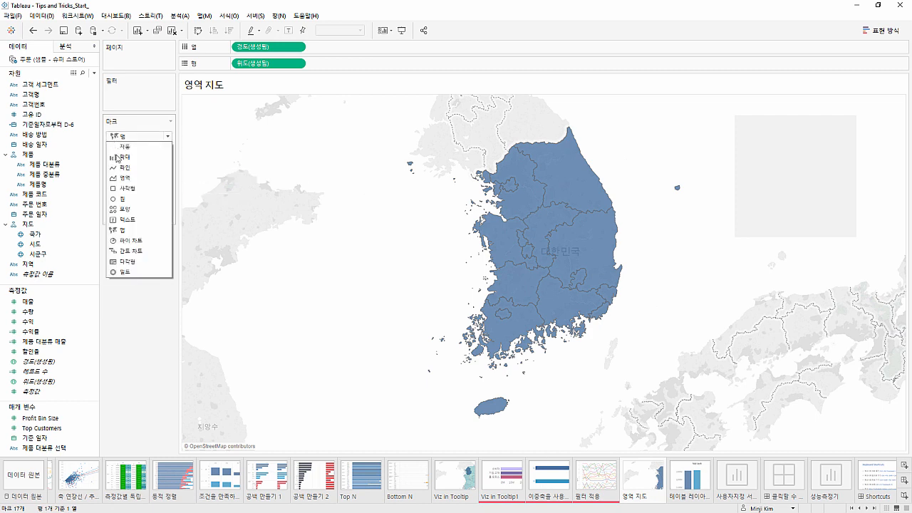
pyautogui.click(170, 231)
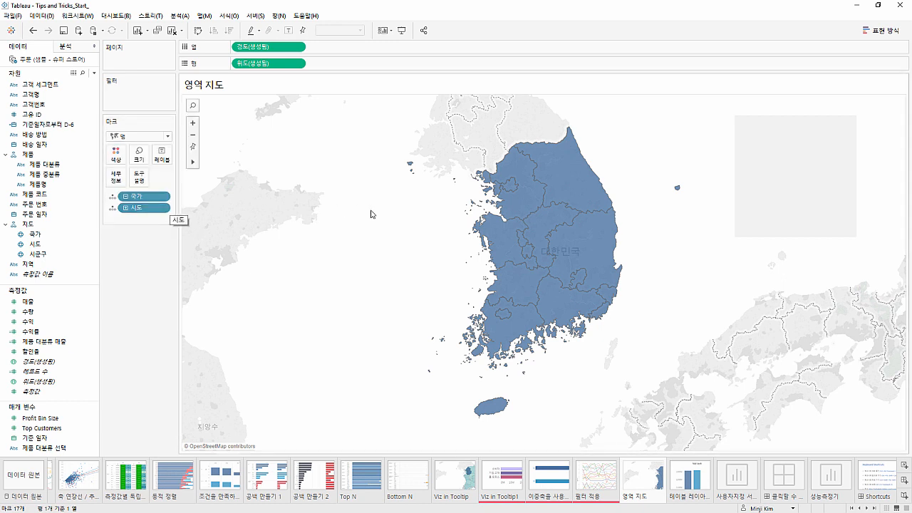
pyautogui.moveTo(509, 206)
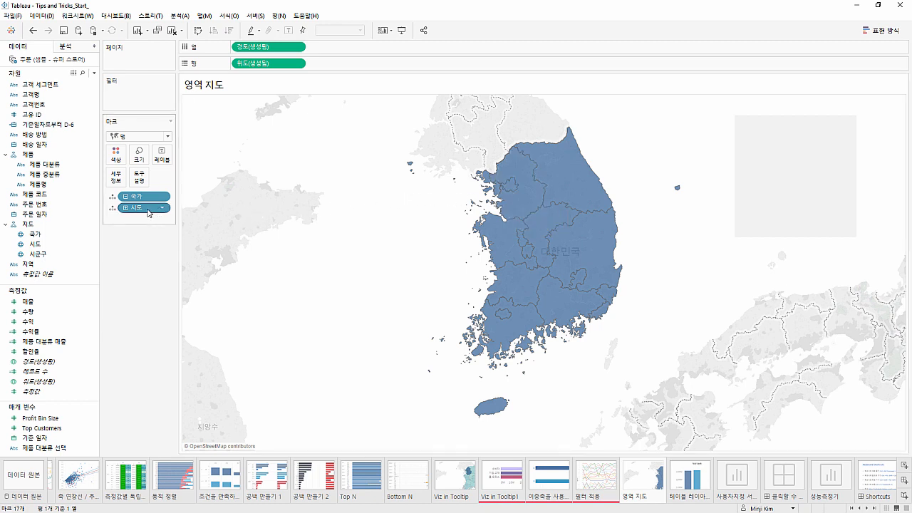
# Lay out the region shapes by 시도 on columns without 경도(생성됨) and 위도(생성됨), fitted to 전체 보기
pyautogui.moveTo(154, 211); pyautogui.dragTo(240, 53)
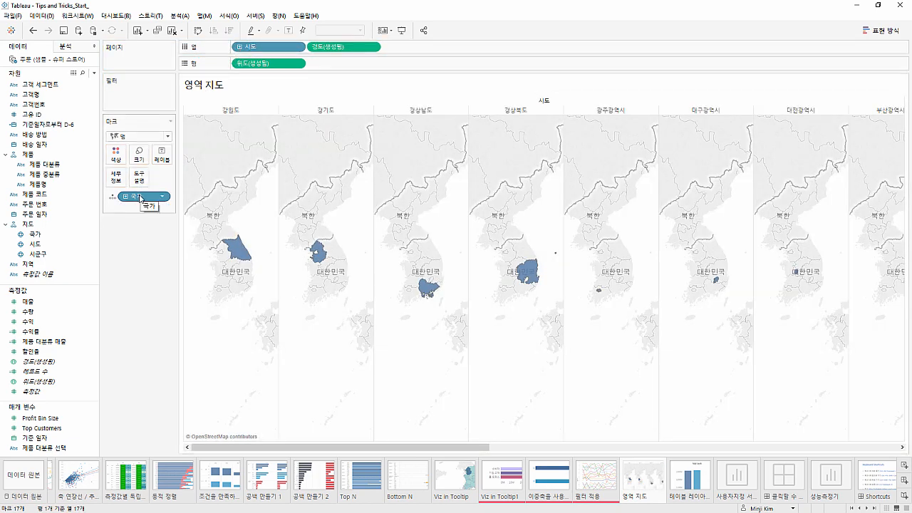
pyautogui.moveTo(140, 197); pyautogui.dragTo(139, 205)
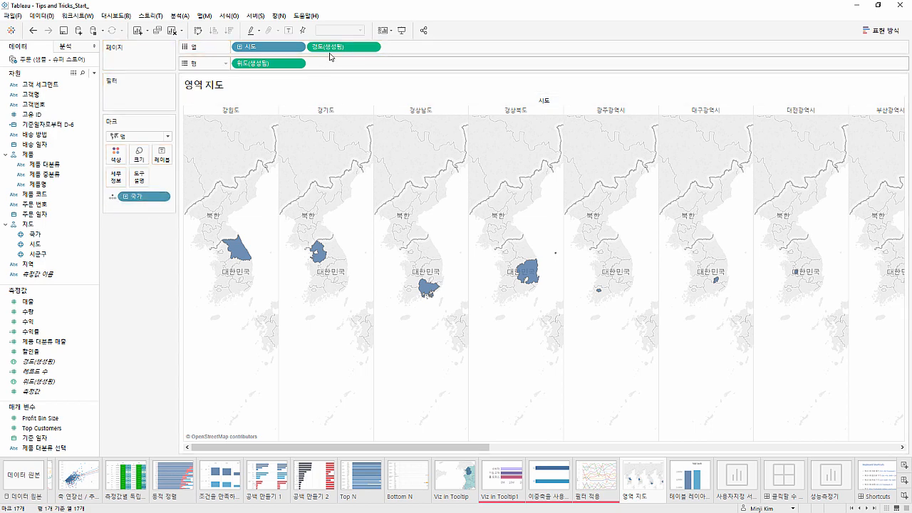
pyautogui.moveTo(331, 50); pyautogui.dragTo(325, 17)
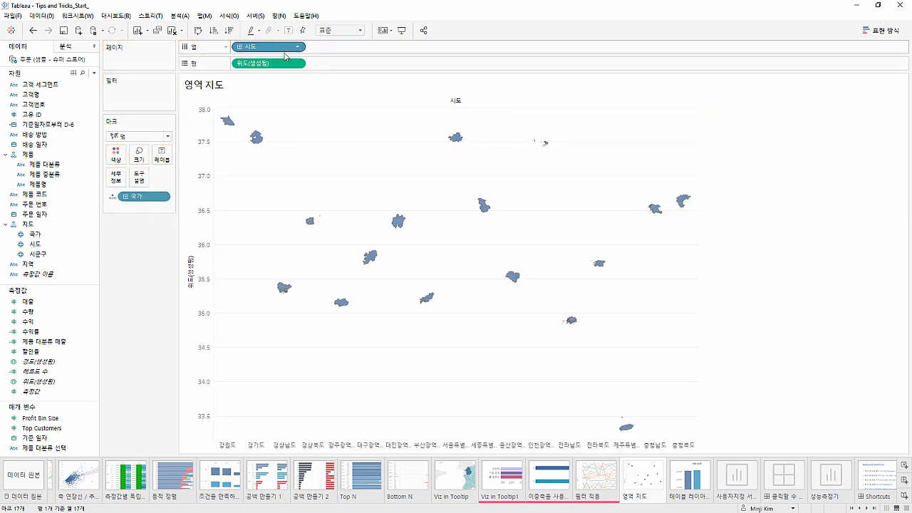
pyautogui.moveTo(282, 62); pyautogui.dragTo(147, 240)
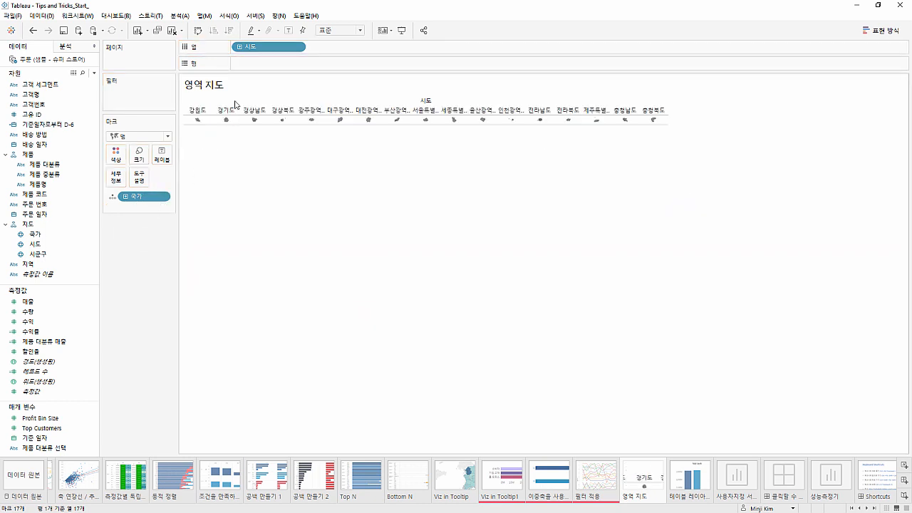
pyautogui.click(321, 32)
pyautogui.click(337, 67)
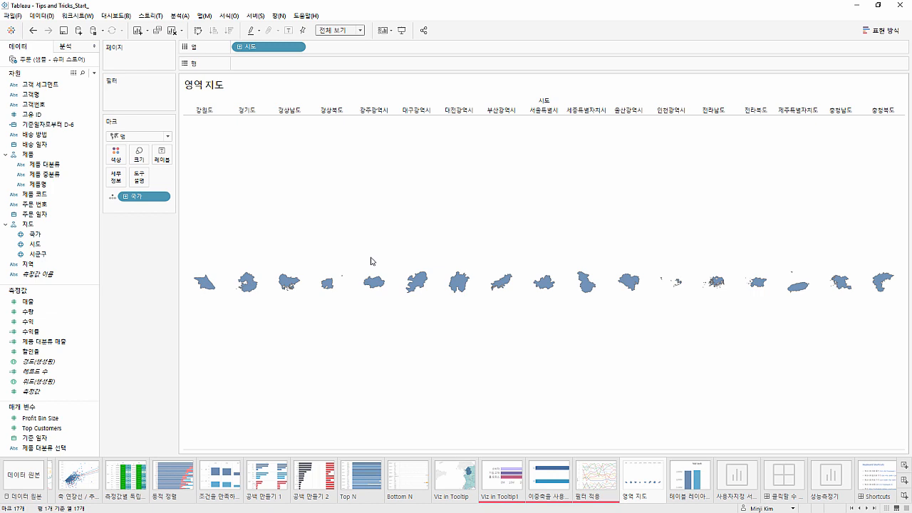
# On the 테이블 레이아웃 sheet, turn off the table option 세로 축이 있을 때 보기 하단에 가장 안쪽 수준 표시
pyautogui.click(689, 488)
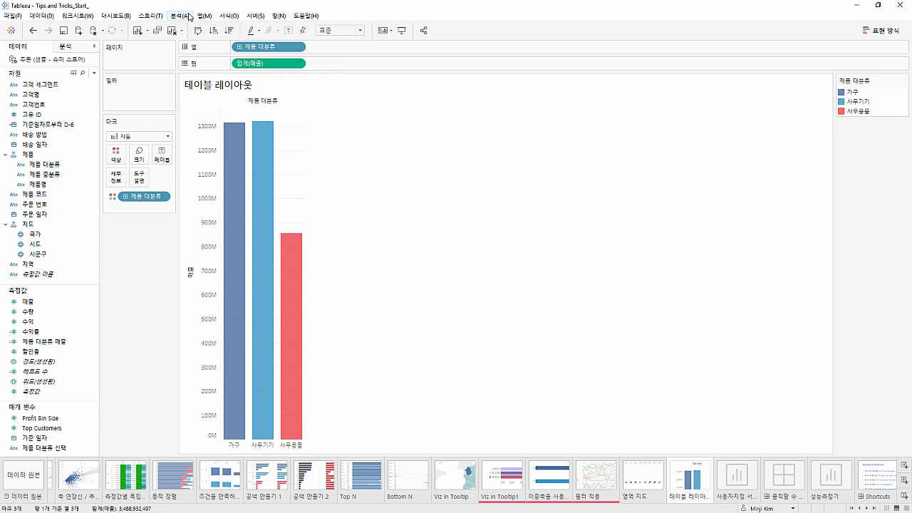
pyautogui.click(187, 16)
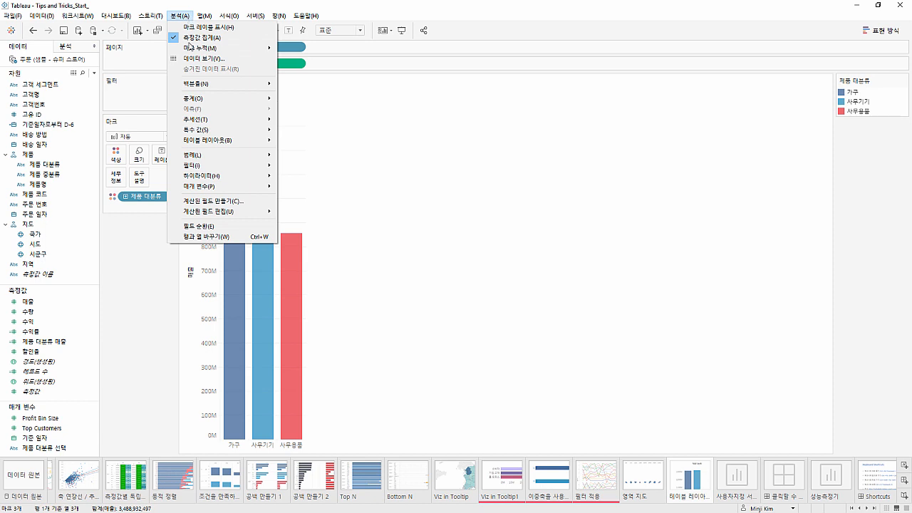
pyautogui.moveTo(191, 141)
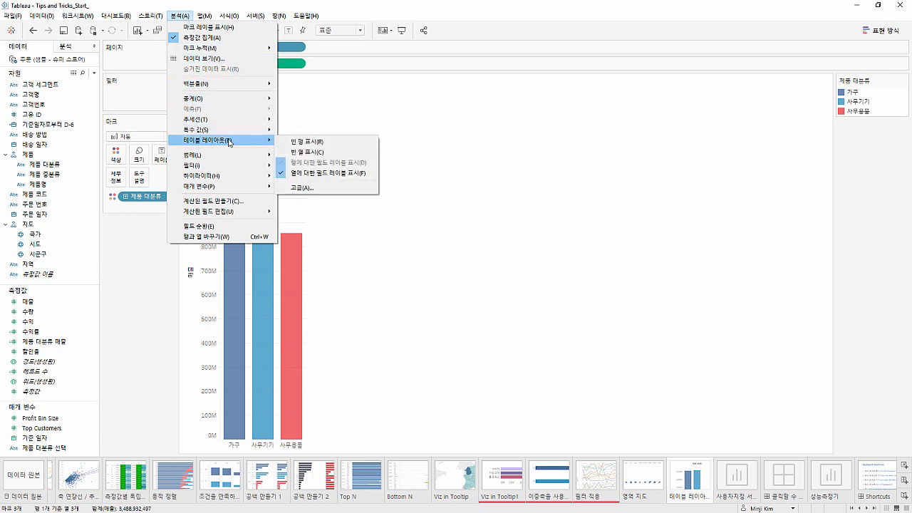
pyautogui.click(299, 189)
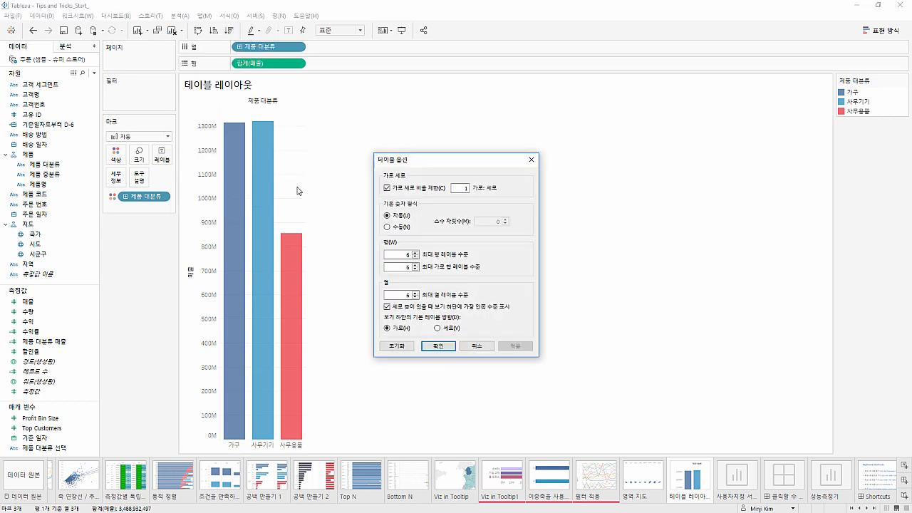
pyautogui.moveTo(413, 166); pyautogui.dragTo(389, 167)
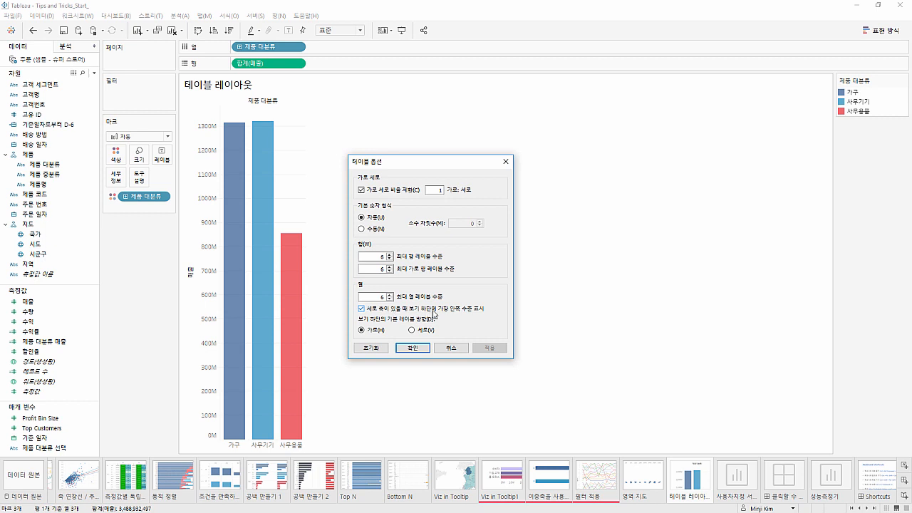
pyautogui.click(362, 309)
pyautogui.click(487, 349)
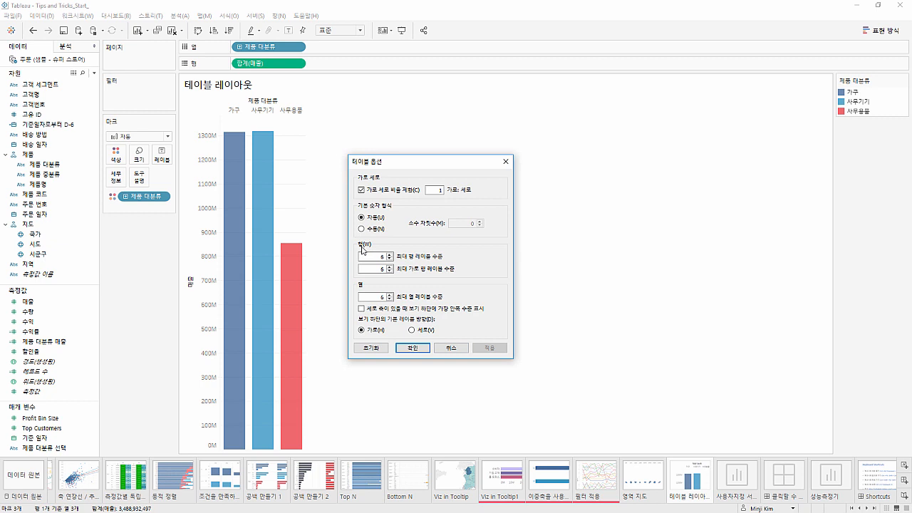
pyautogui.click(415, 348)
# Create a new worksheet showing 매출 as text with 제품 중분류 on rows and 고객 세그먼트 on columns
pyautogui.rightClick(688, 476)
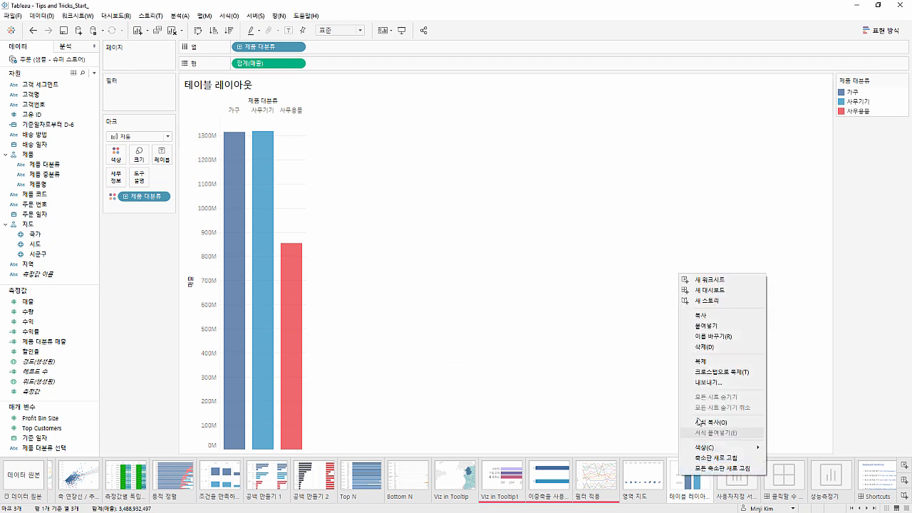
pyautogui.click(694, 280)
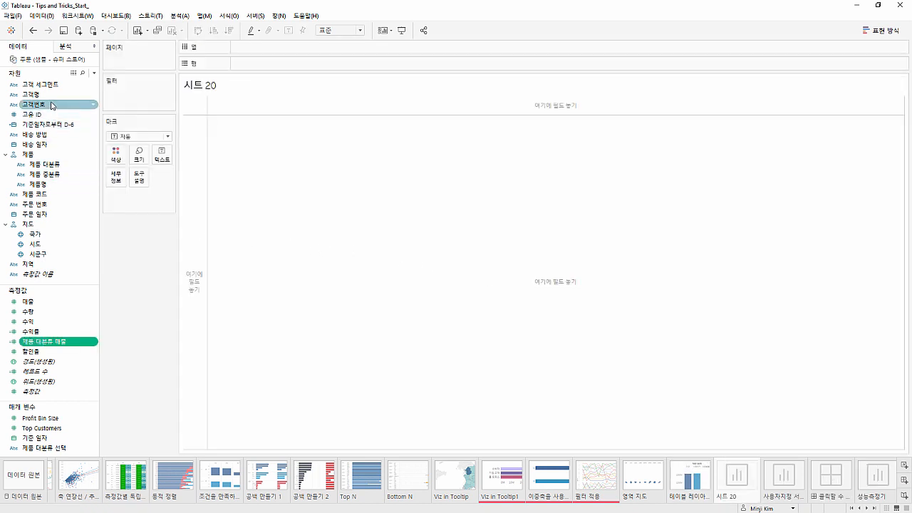
pyautogui.moveTo(61, 174); pyautogui.dragTo(242, 64)
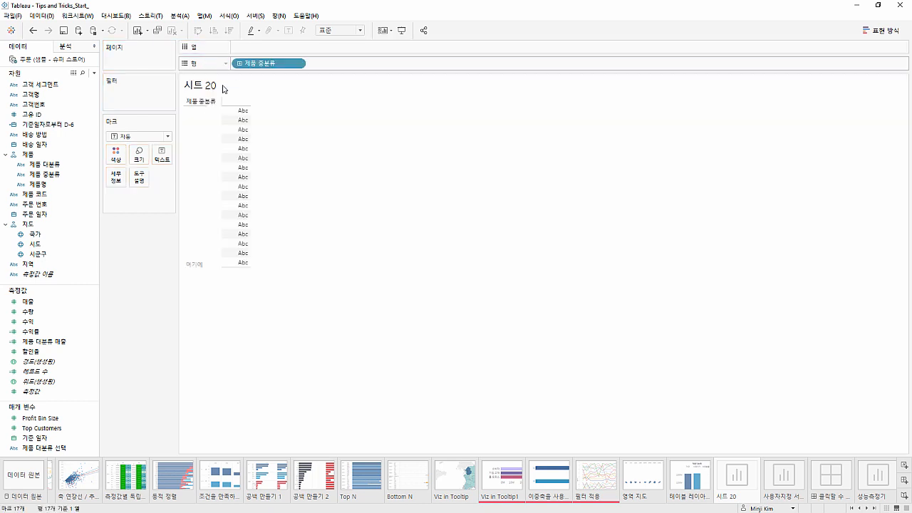
pyautogui.doubleClick(55, 302)
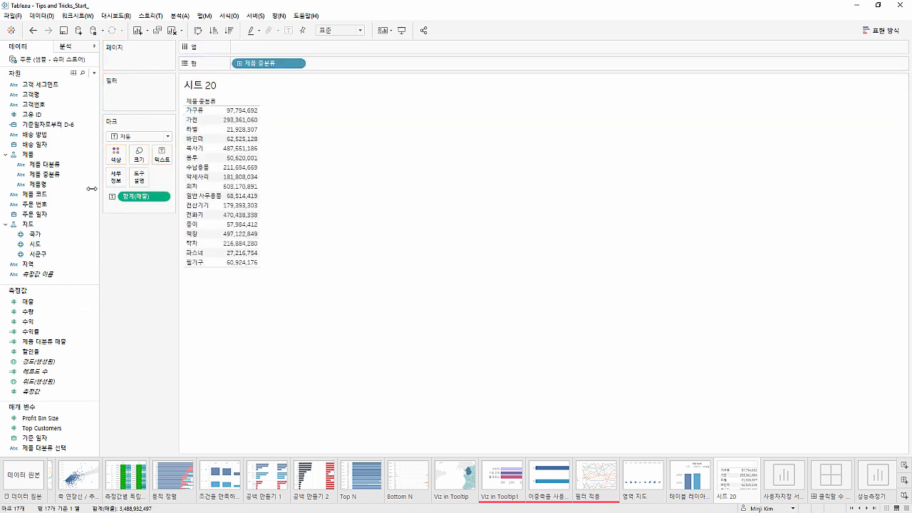
pyautogui.moveTo(48, 89); pyautogui.dragTo(245, 48)
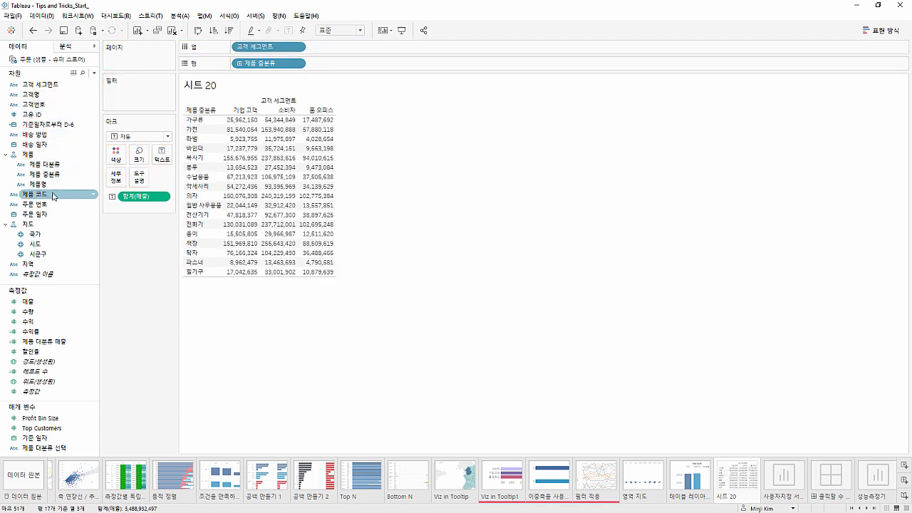
# Add the 지도 hierarchy levels 국가, 시도 and 시군구 plus 지역 to columns, leaving out 제품 코드
pyautogui.moveTo(53, 196); pyautogui.dragTo(302, 54)
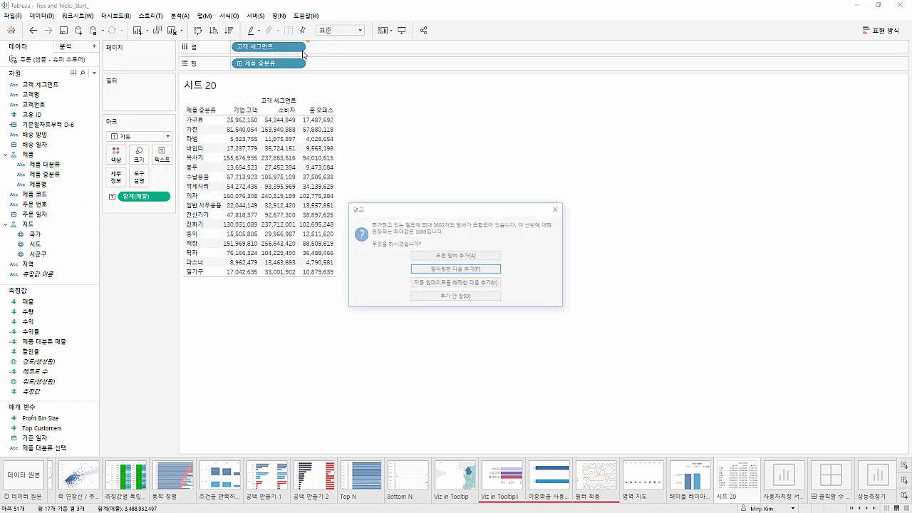
pyautogui.click(555, 209)
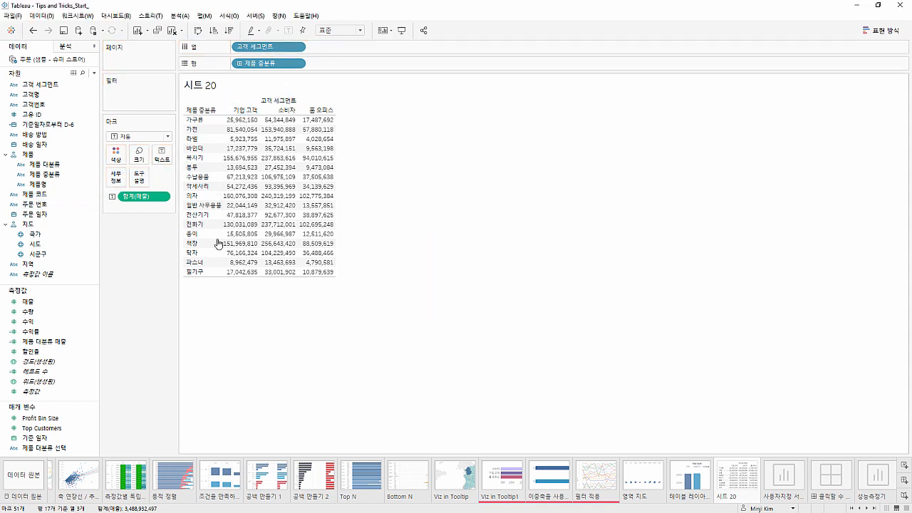
pyautogui.moveTo(53, 243); pyautogui.dragTo(314, 49)
pyautogui.click(312, 47)
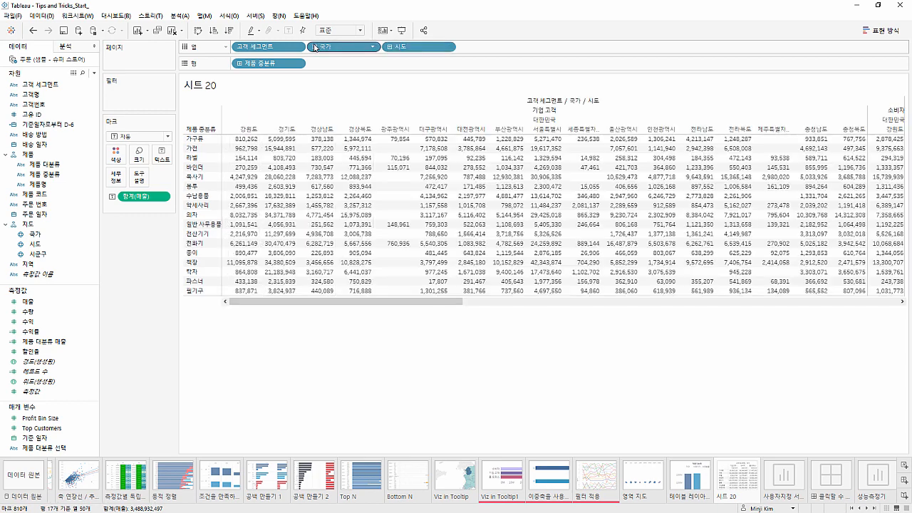
pyautogui.click(389, 47)
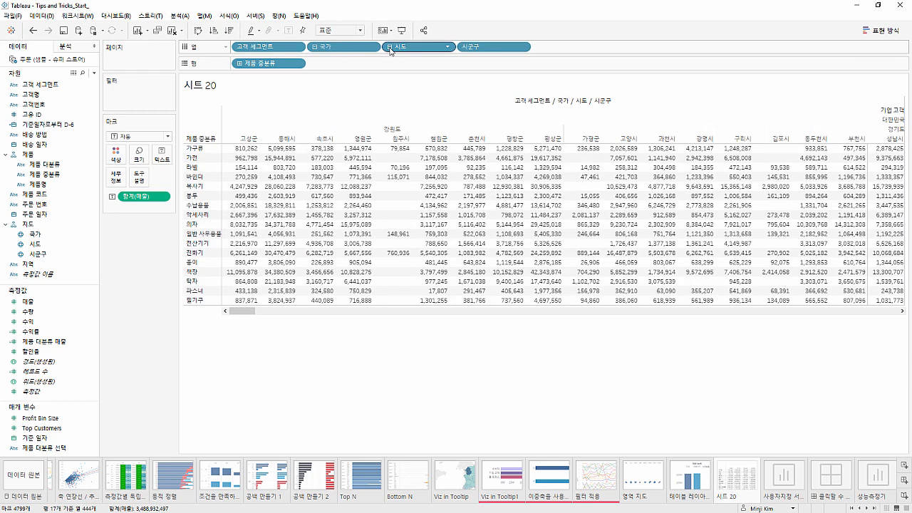
pyautogui.moveTo(68, 268); pyautogui.dragTo(570, 47)
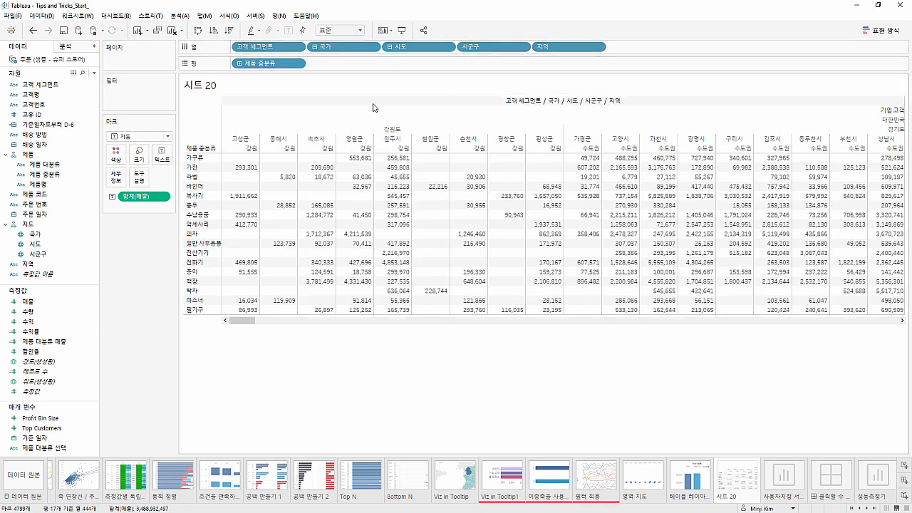
# Add 제품 대분류 and its lower level 제품 중분류 to the end of the columns
pyautogui.moveTo(57, 204); pyautogui.dragTo(64, 199)
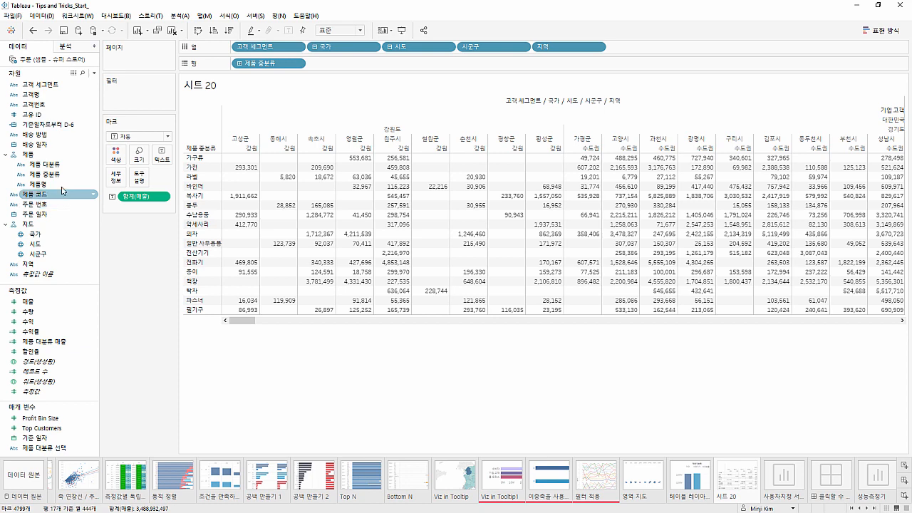
pyautogui.moveTo(78, 166); pyautogui.dragTo(614, 51)
pyautogui.click(613, 47)
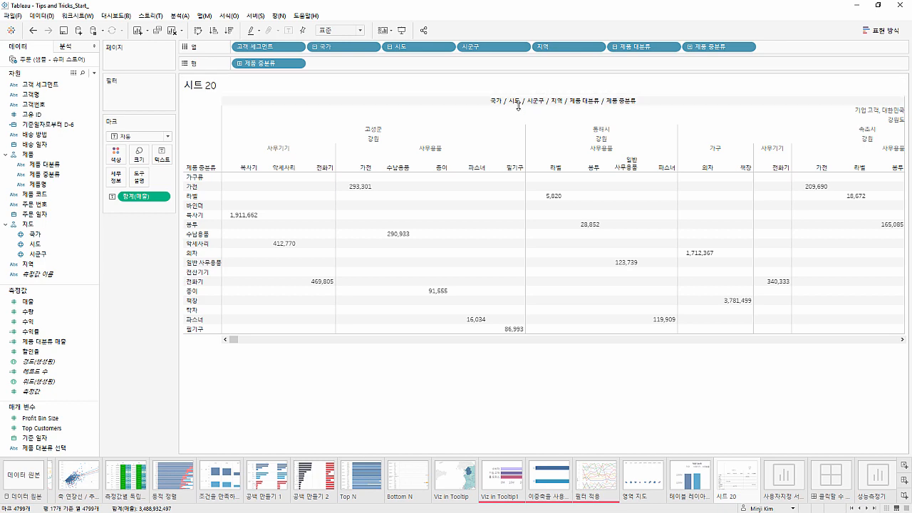
# Examine the merged column headers and review the label level limits in the advanced table layout options without changing them
pyautogui.moveTo(231, 339); pyautogui.dragTo(269, 346)
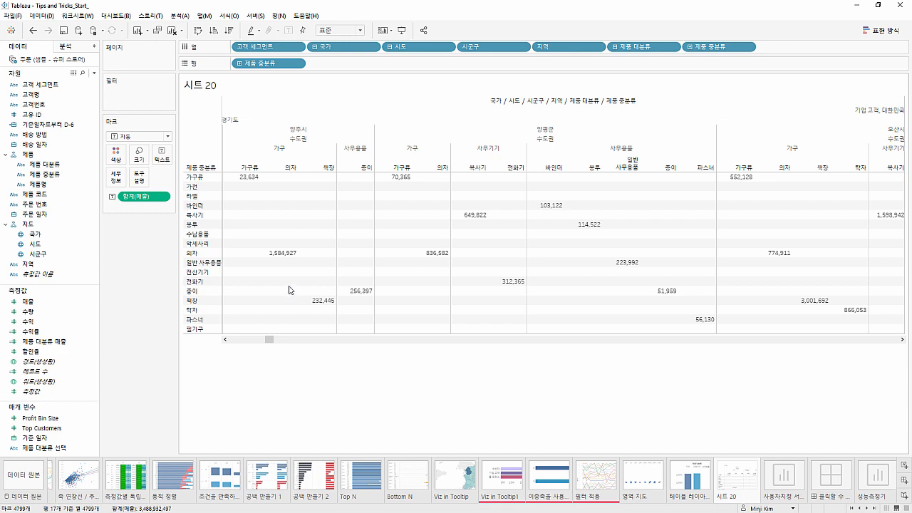
pyautogui.moveTo(268, 339); pyautogui.dragTo(228, 340)
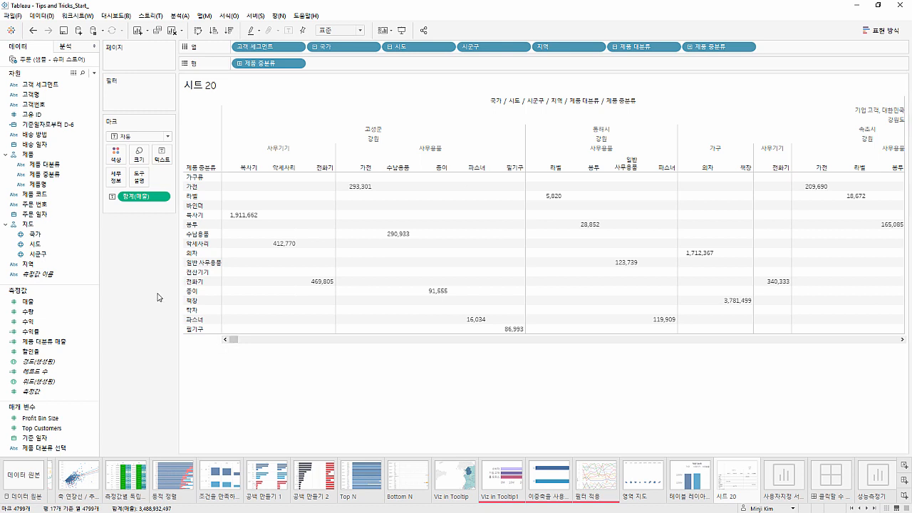
pyautogui.click(177, 16)
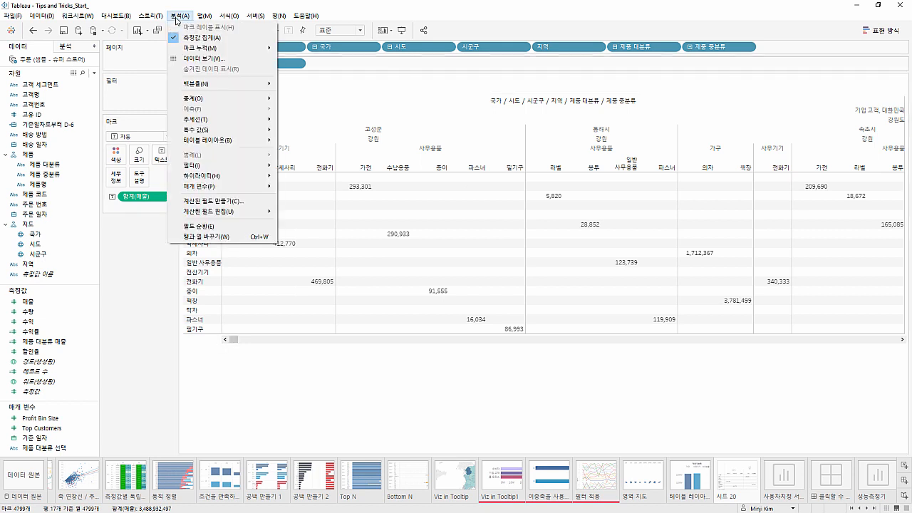
pyautogui.moveTo(194, 143)
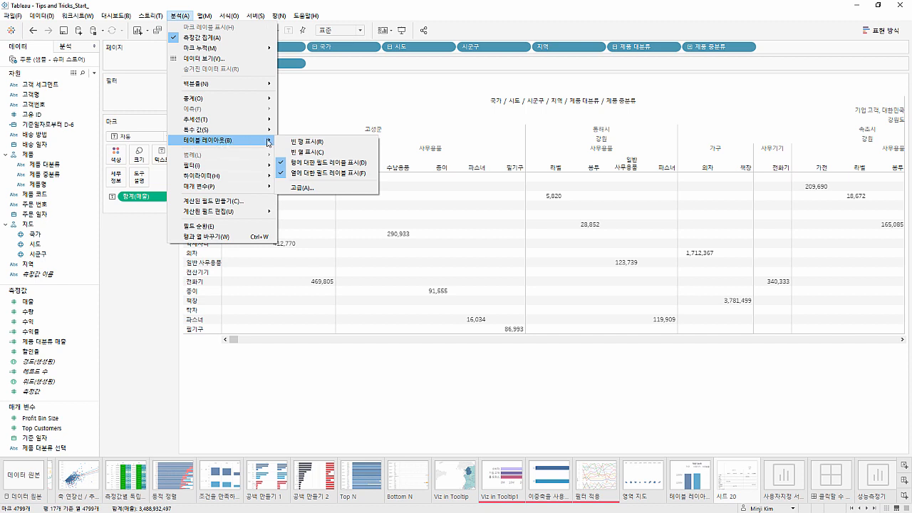
pyautogui.click(302, 187)
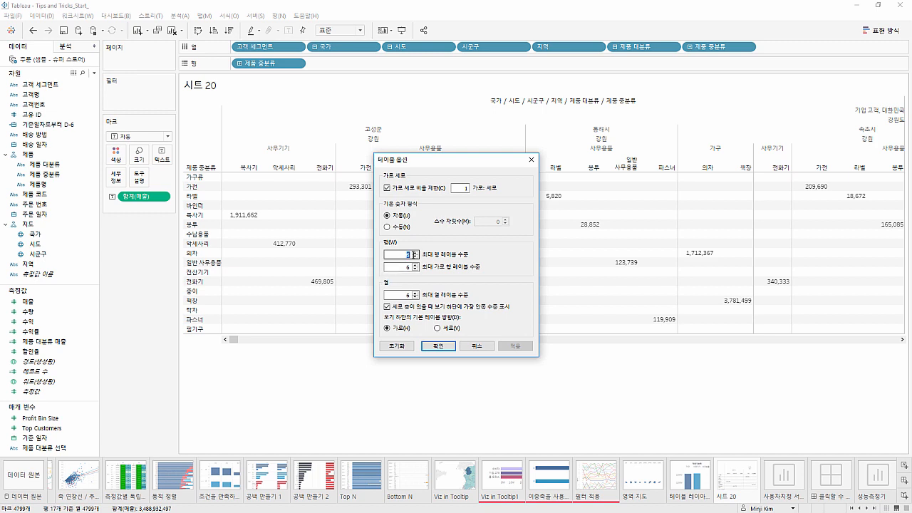
pyautogui.click(472, 347)
# On the 사용자지정 서식 - KPI sheet, show 매출 as text by 주문 일자 year and quarter on rows, fitted to 전체 보기
pyautogui.click(783, 475)
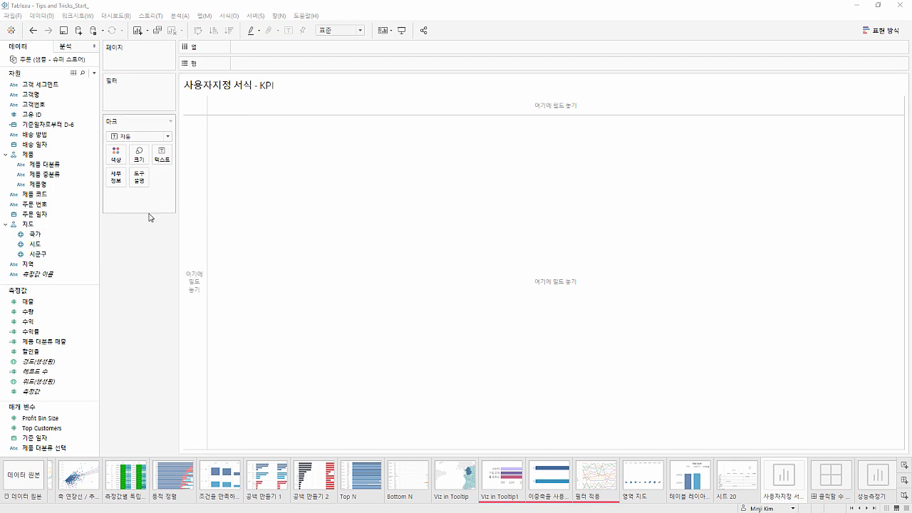
pyautogui.click(57, 218)
pyautogui.moveTo(56, 218); pyautogui.dragTo(243, 66)
pyautogui.click(240, 64)
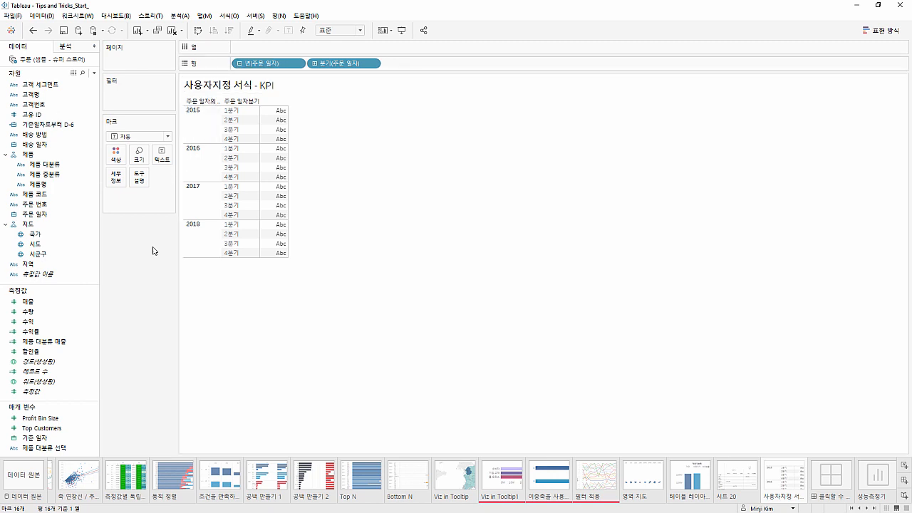
pyautogui.moveTo(69, 301); pyautogui.dragTo(163, 159)
pyautogui.click(336, 29)
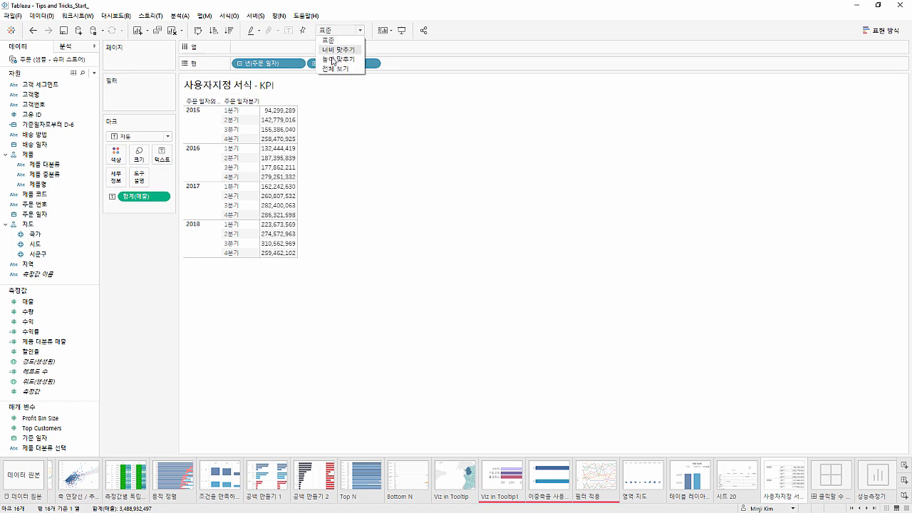
pyautogui.click(335, 68)
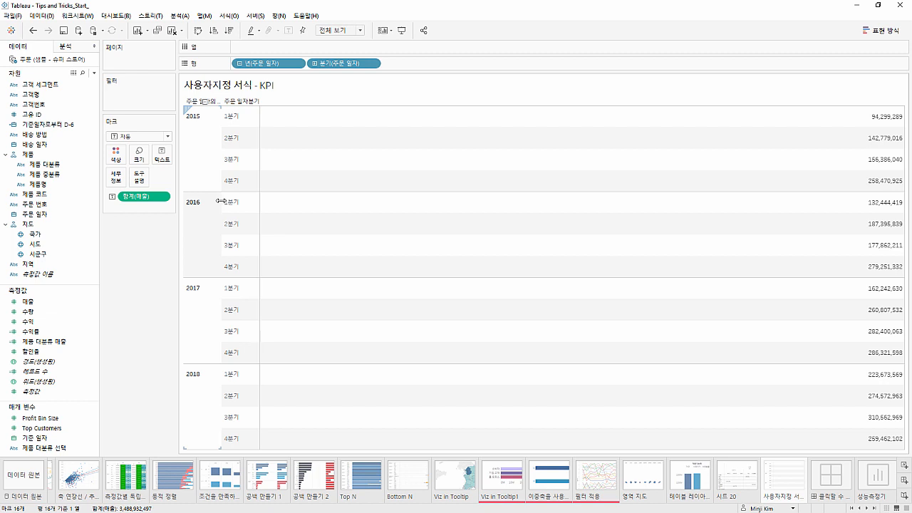
# Apply the 비율 차이 quick table calculation to 매출 and add plain 매출 as a second measure
pyautogui.rightClick(161, 196)
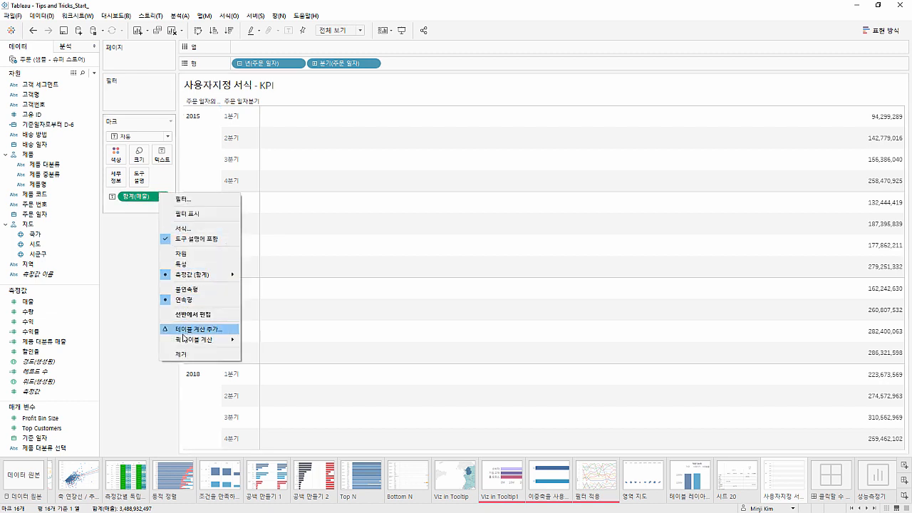
pyautogui.moveTo(206, 341)
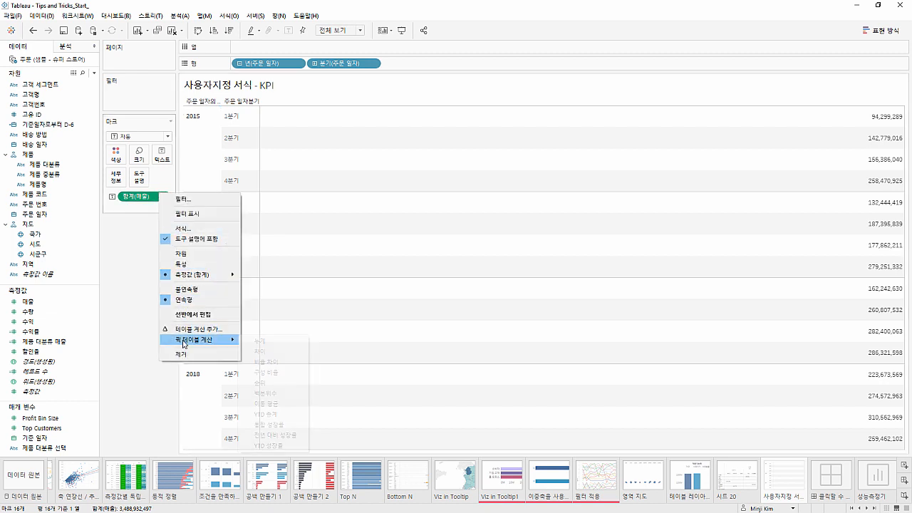
pyautogui.click(260, 364)
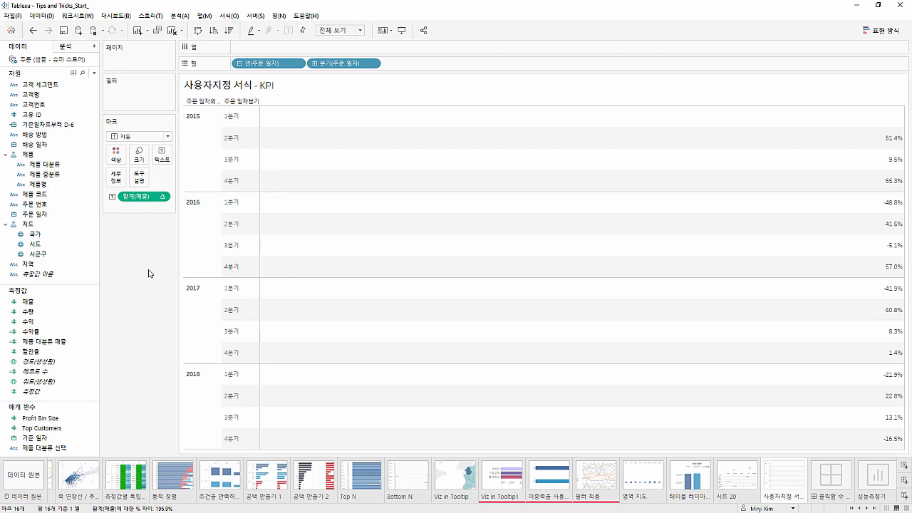
pyautogui.click(56, 302)
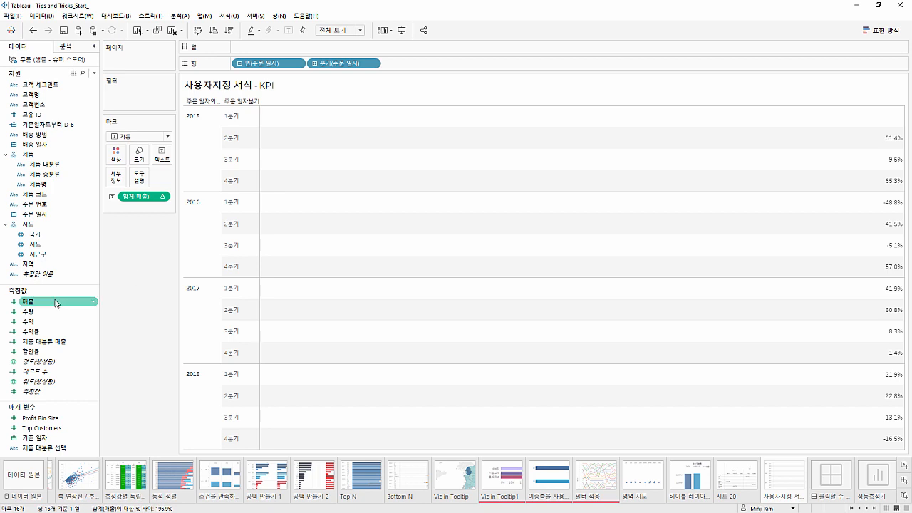
pyautogui.doubleClick(56, 302)
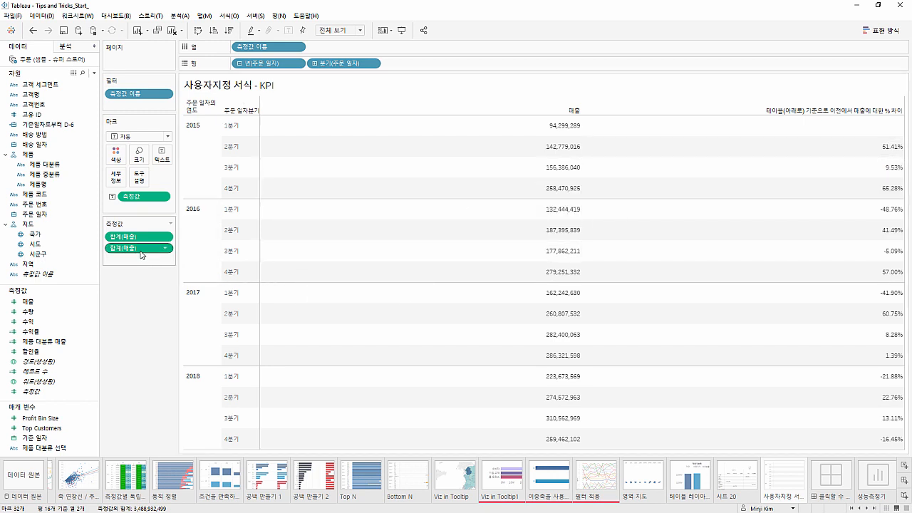
# Copy the percent-difference 매출 measure onto the marks and extend its formula with a >= comparison
pyautogui.moveTo(140, 251); pyautogui.dragTo(146, 207)
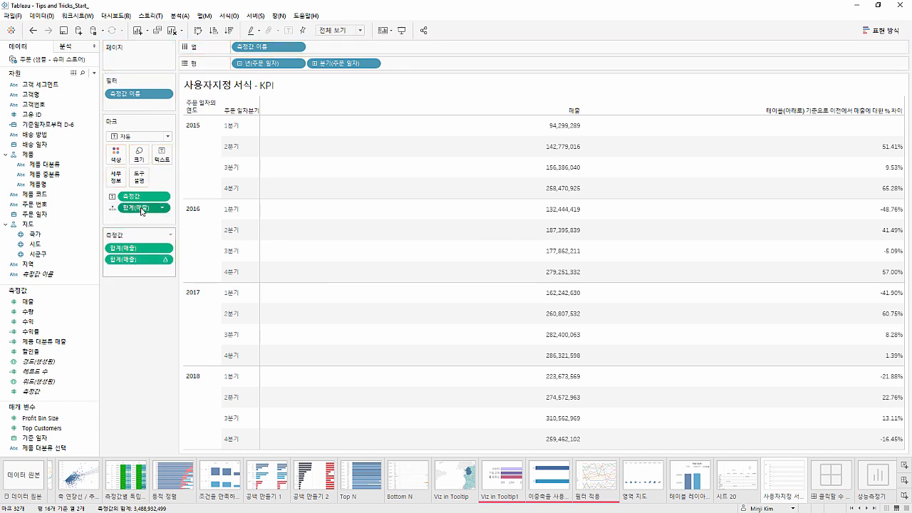
pyautogui.doubleClick(155, 207)
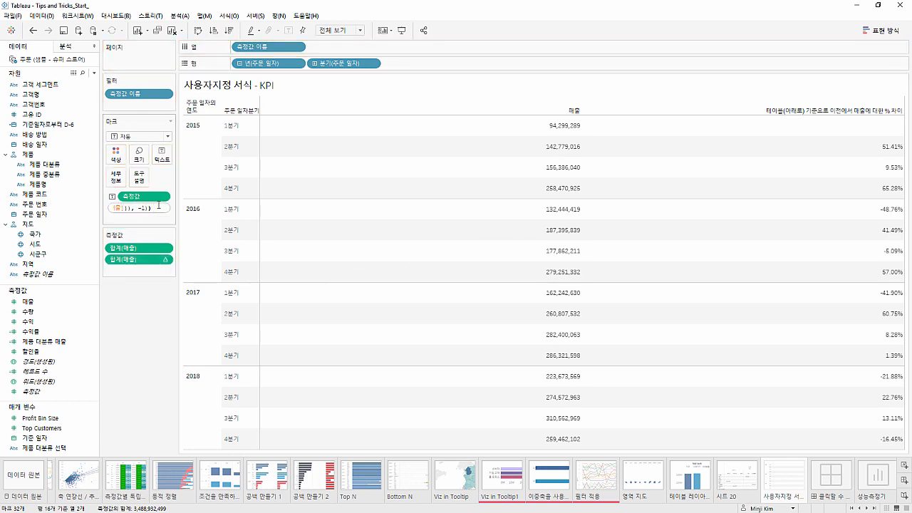
pyautogui.write('>=')
pyautogui.press('Return')
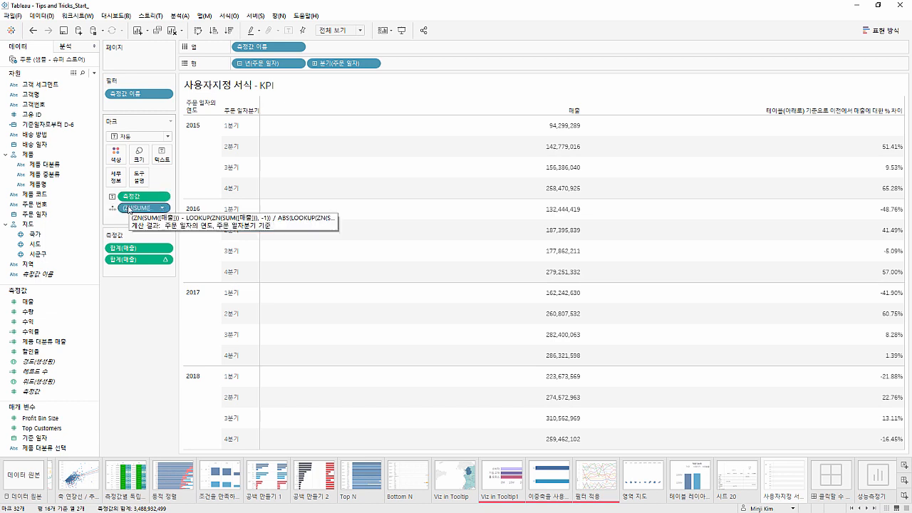
# Color the table values by the comparison calculation, assigning green to 참 and red to 거짓
pyautogui.moveTo(127, 208); pyautogui.dragTo(115, 154)
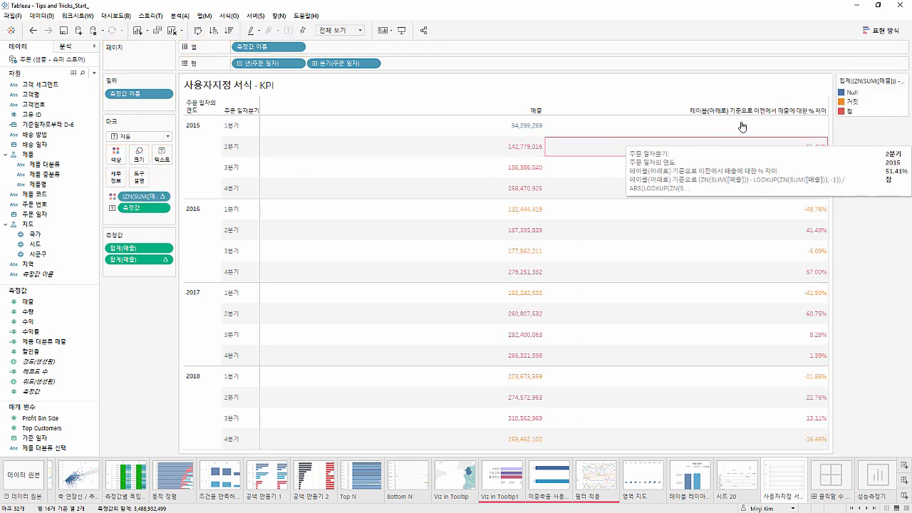
pyautogui.doubleClick(843, 113)
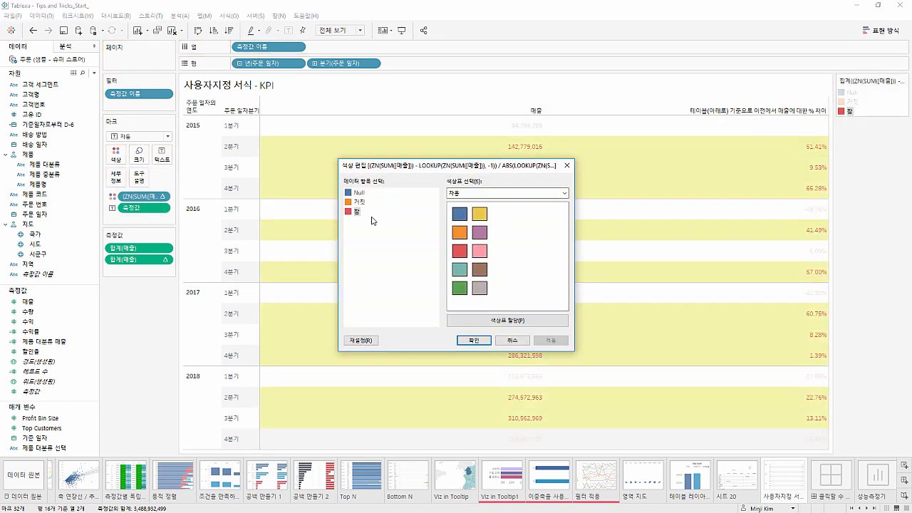
pyautogui.click(460, 287)
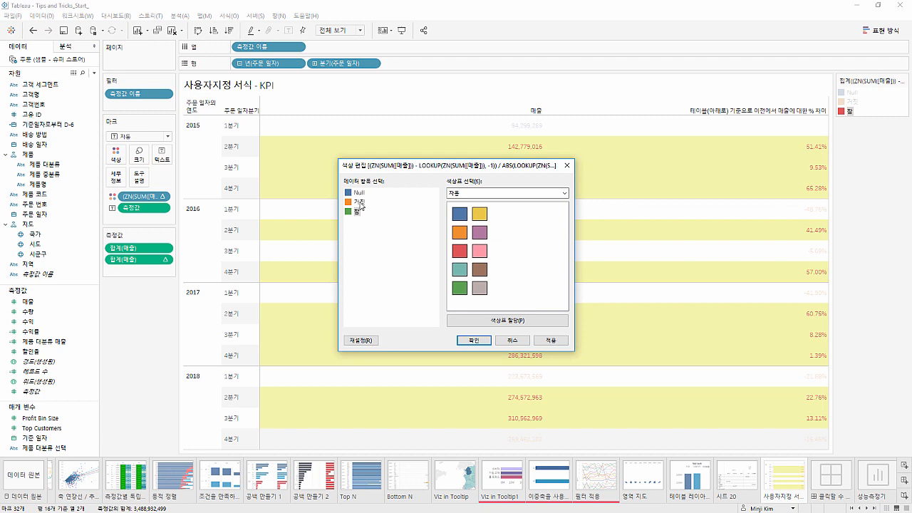
pyautogui.click(459, 250)
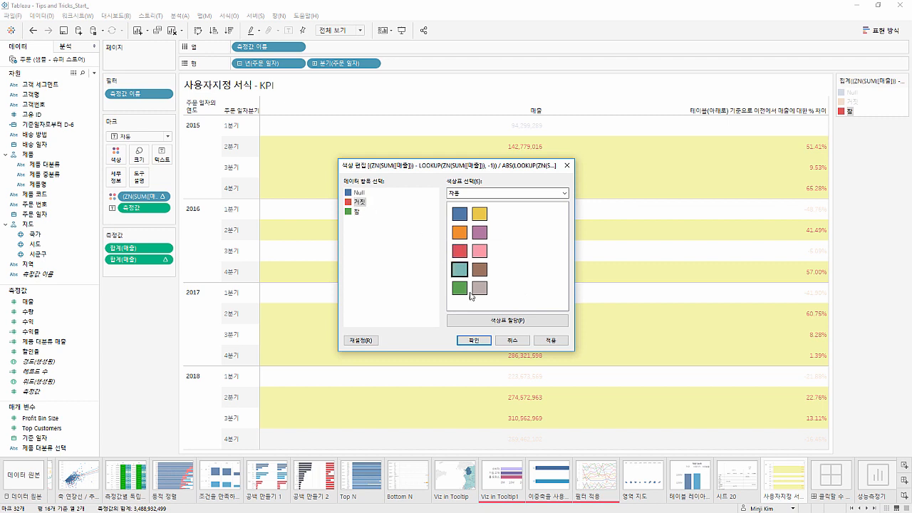
pyautogui.click(474, 339)
pyautogui.click(867, 351)
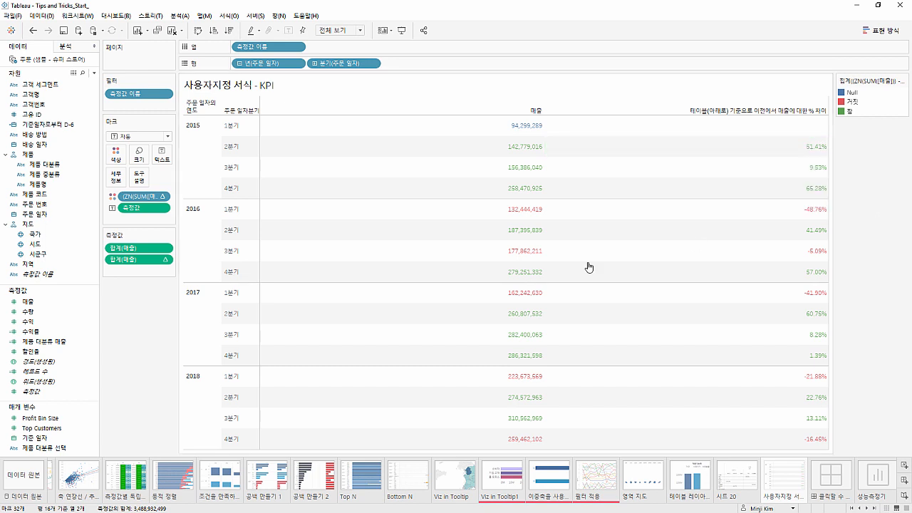
# Show the caption on the 사용자지정 서식 - KPI sheet and on the 테이블 레이아웃 sheet
pyautogui.rightClick(152, 300)
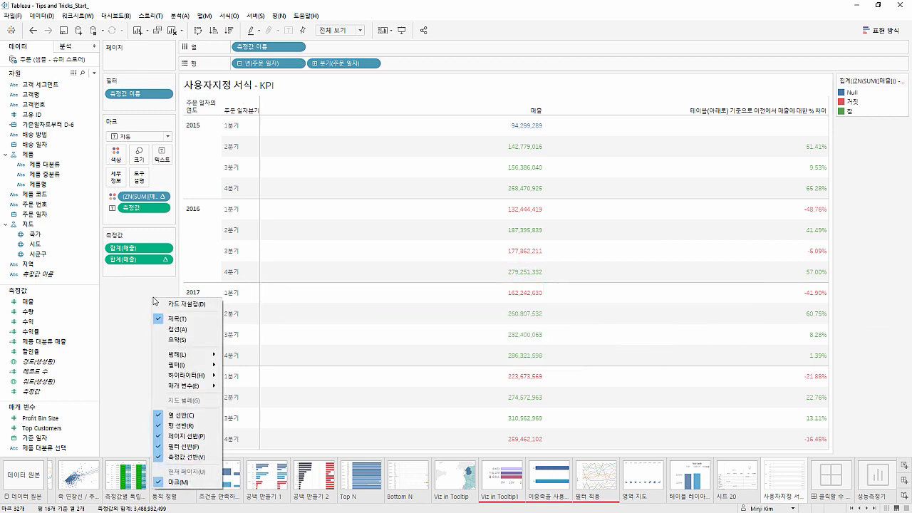
pyautogui.click(177, 330)
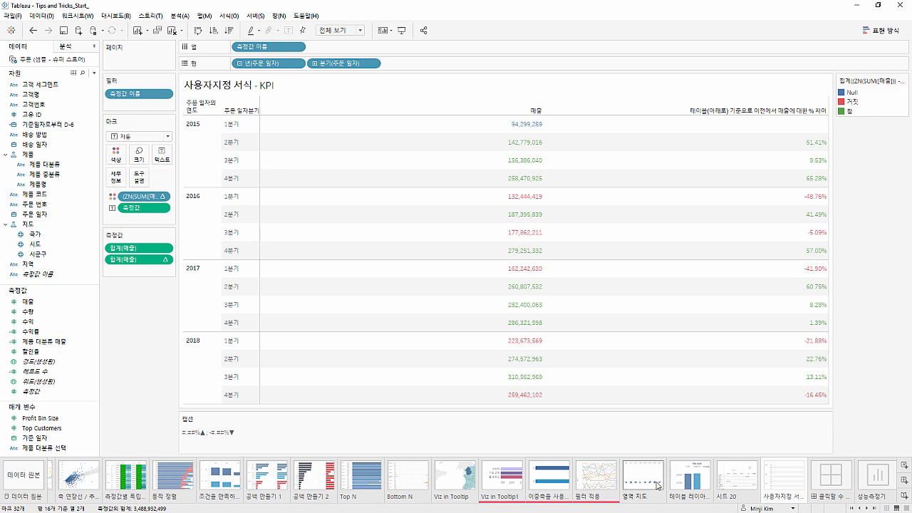
pyautogui.click(683, 483)
pyautogui.rightClick(158, 344)
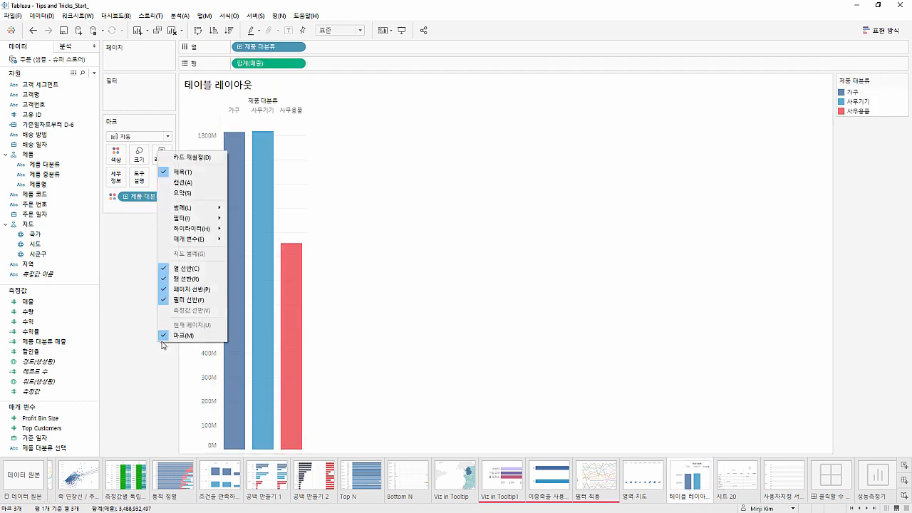
pyautogui.click(180, 183)
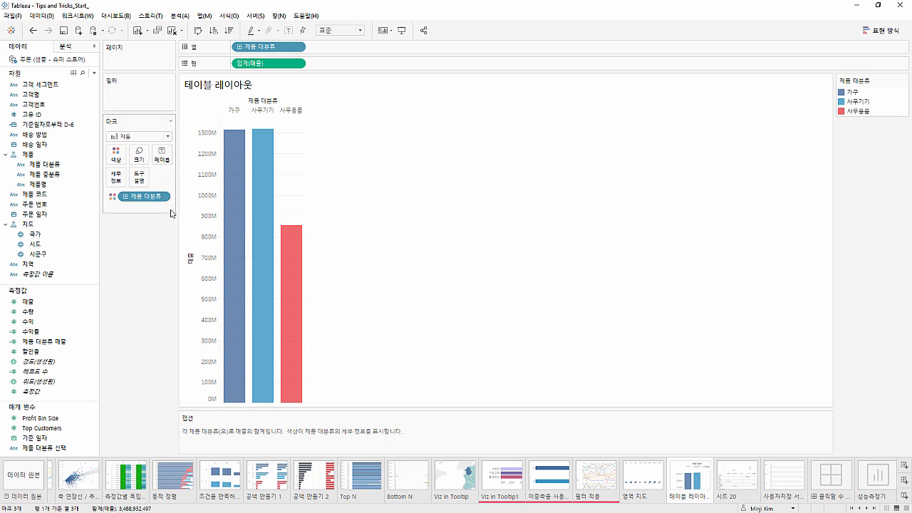
pyautogui.moveTo(267, 233)
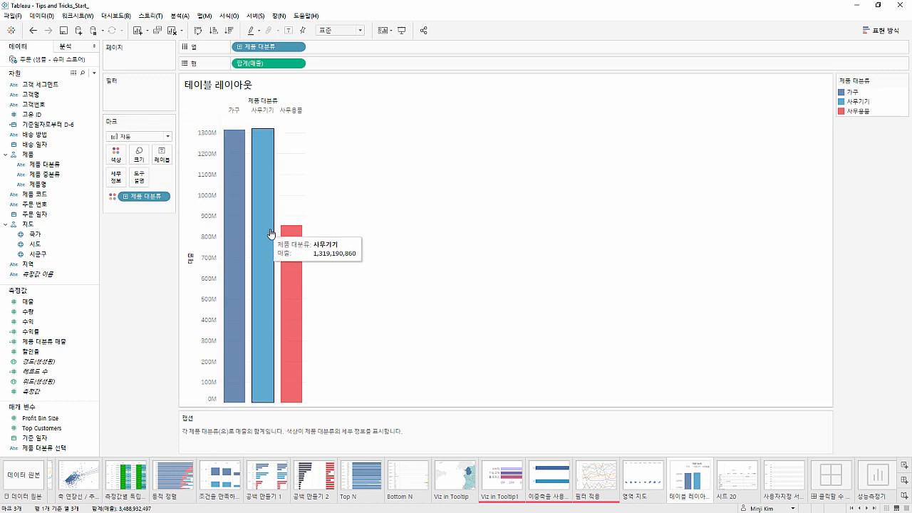
# Copy the format text #.##%▲ ; -#.##%▼ from the caption of the 사용자지정 서식 - KPI sheet
pyautogui.click(788, 478)
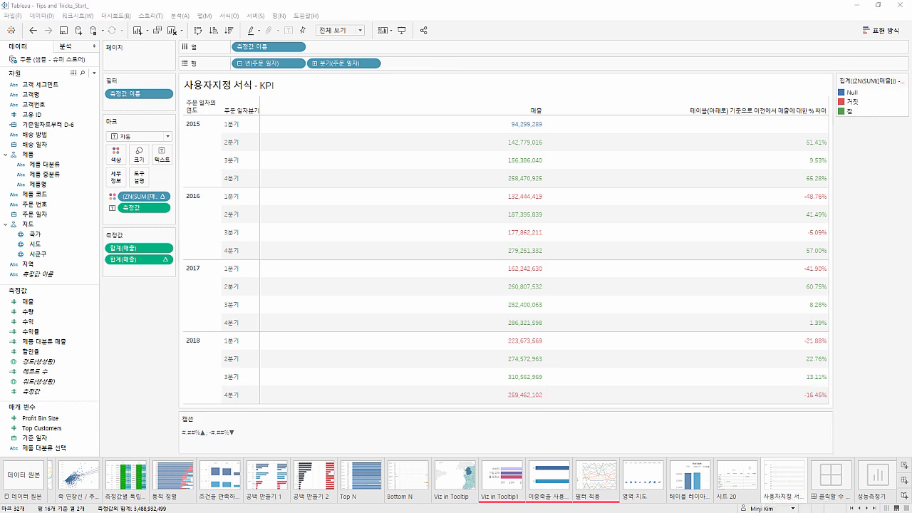
pyautogui.moveTo(36, 508); pyautogui.dragTo(265, 255)
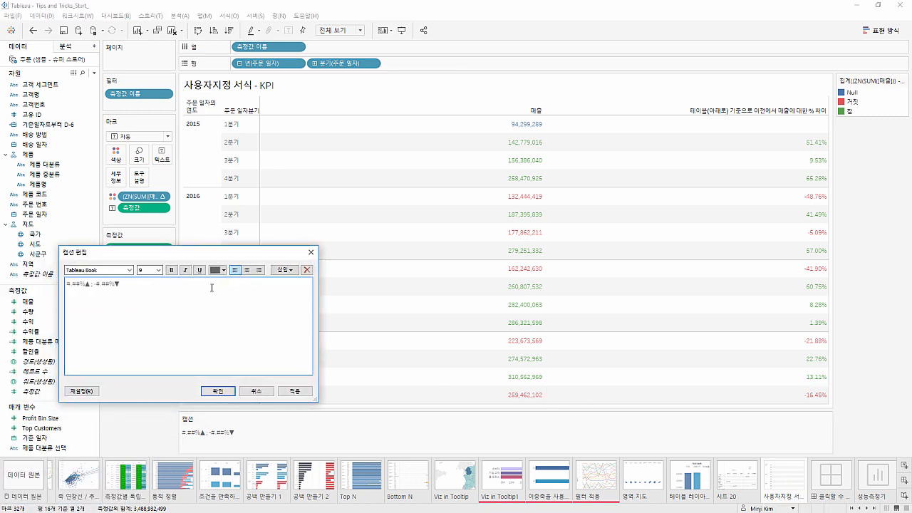
pyautogui.moveTo(199, 287); pyautogui.dragTo(39, 284)
pyautogui.click(90, 310)
pyautogui.tripleClick(99, 283)
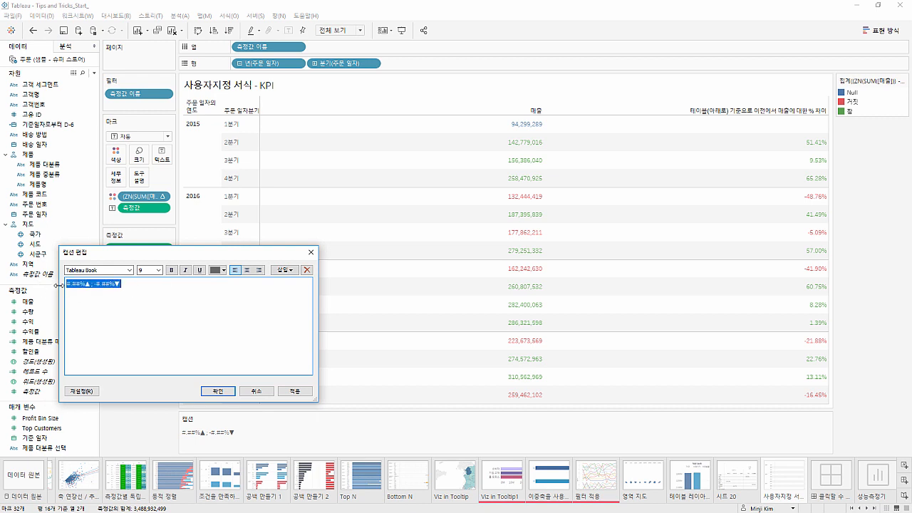
pyautogui.click(214, 391)
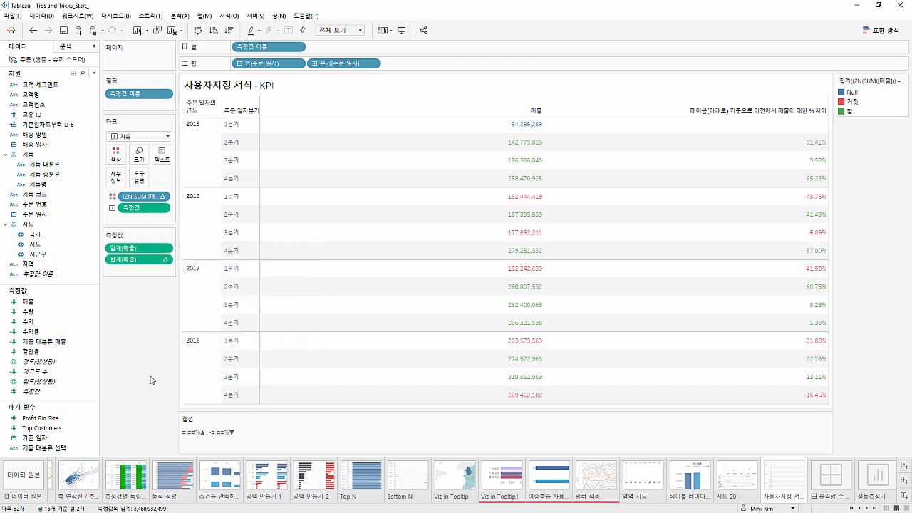
# Apply the custom number format #.##%▲ ; -#.##%▼ to the percent-difference 매출 measure in the table pane
pyautogui.rightClick(646, 146)
pyautogui.click(649, 190)
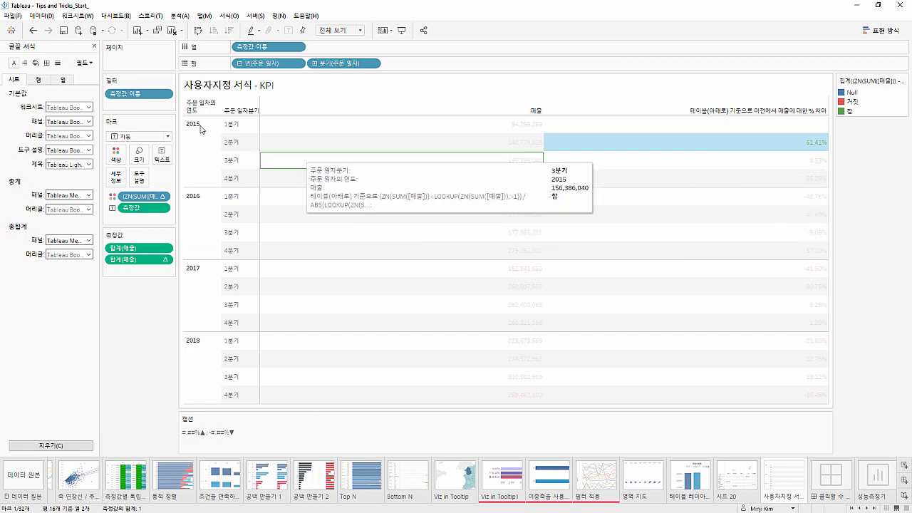
pyautogui.click(85, 63)
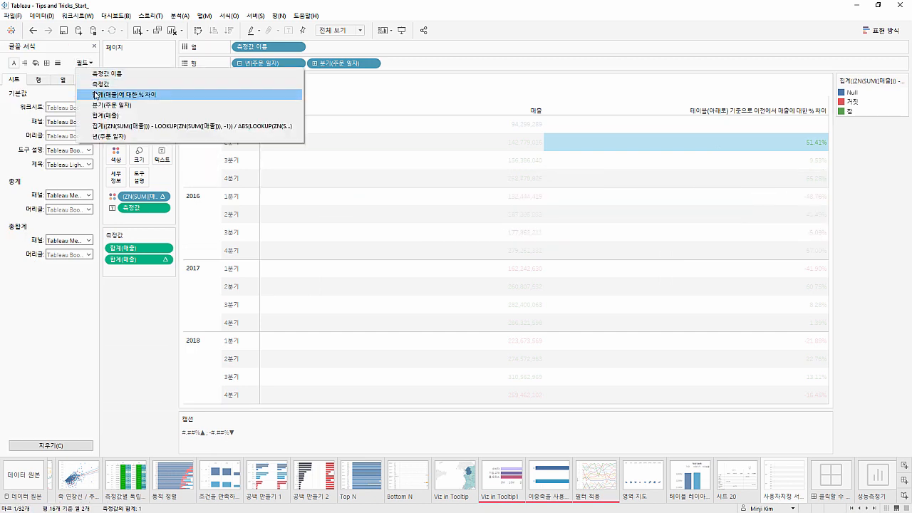
pyautogui.click(96, 95)
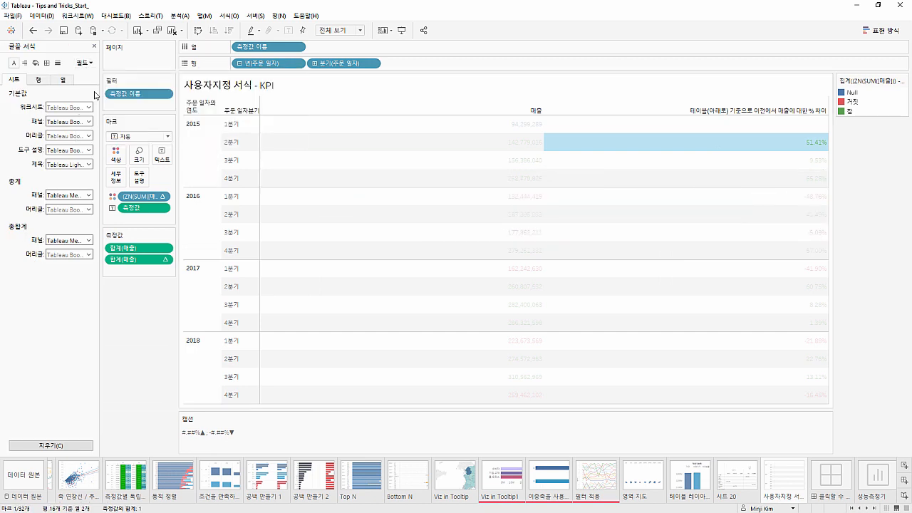
pyautogui.click(69, 106)
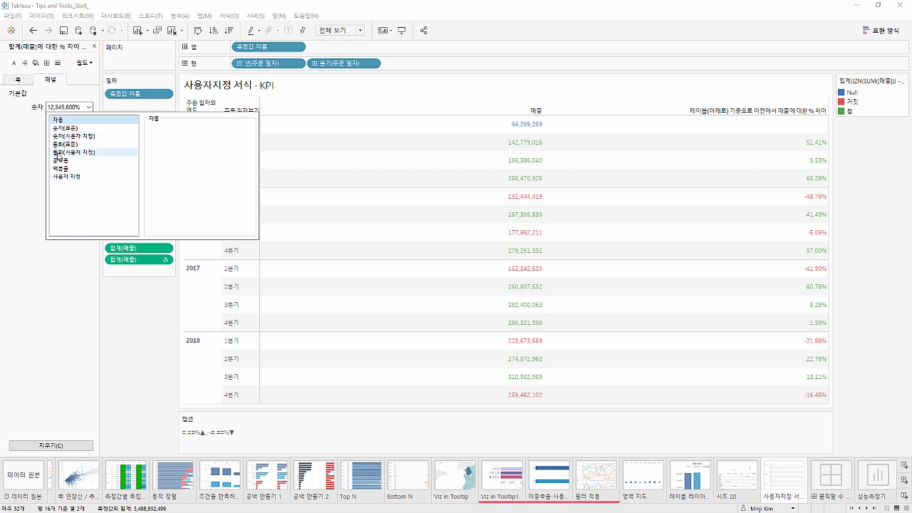
pyautogui.click(61, 177)
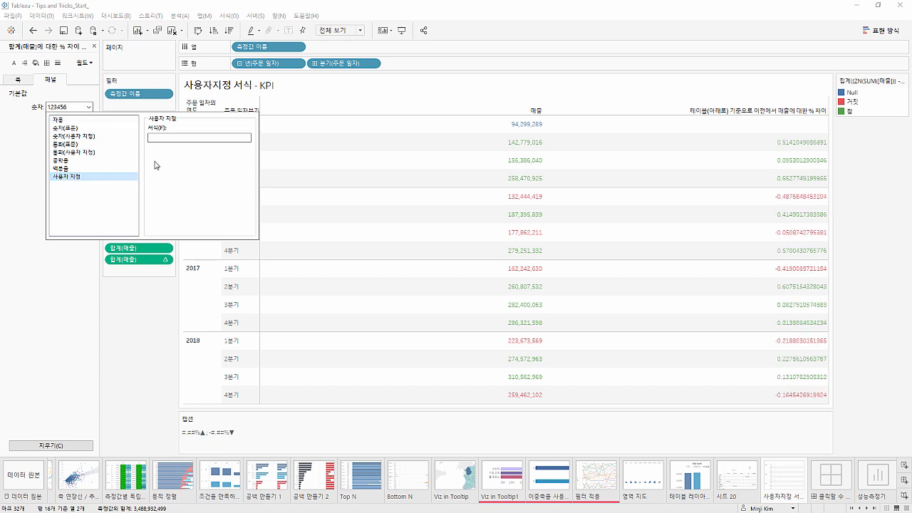
pyautogui.click(164, 138)
pyautogui.write('#.##%▲;-#.##%▼')
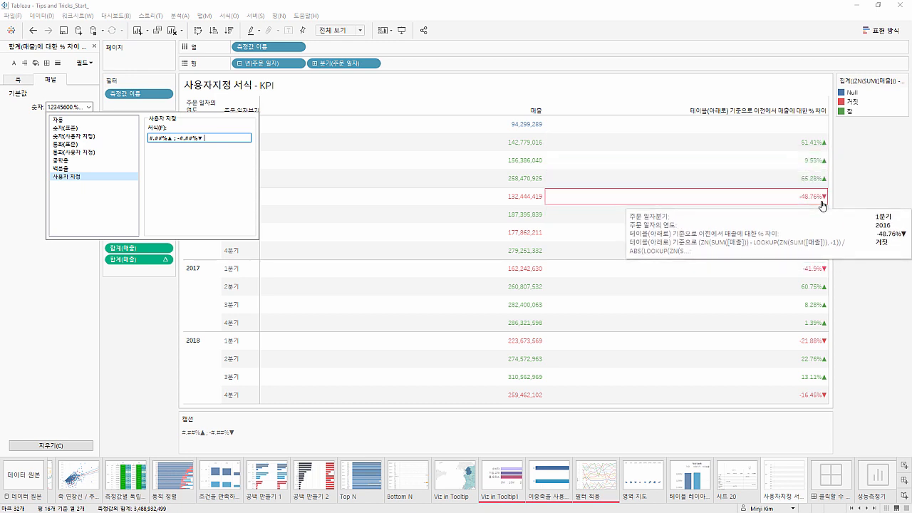
pyautogui.click(839, 198)
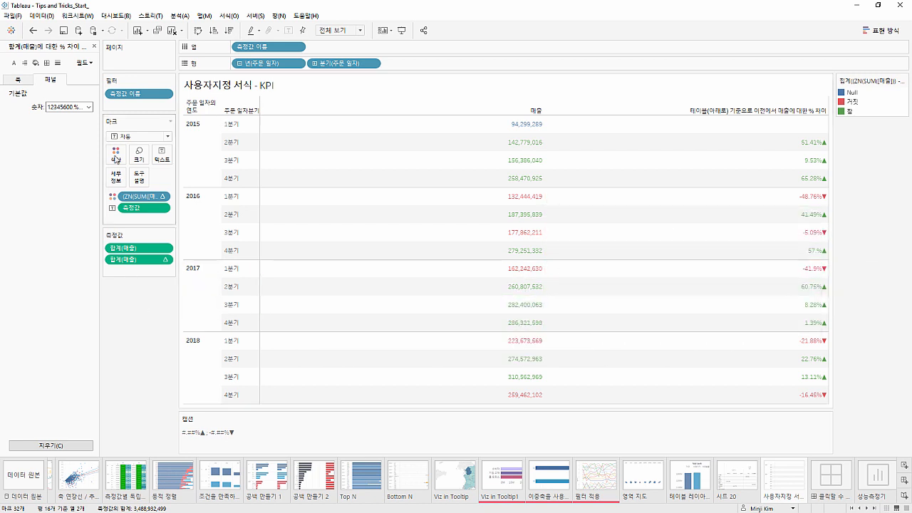
pyautogui.click(94, 46)
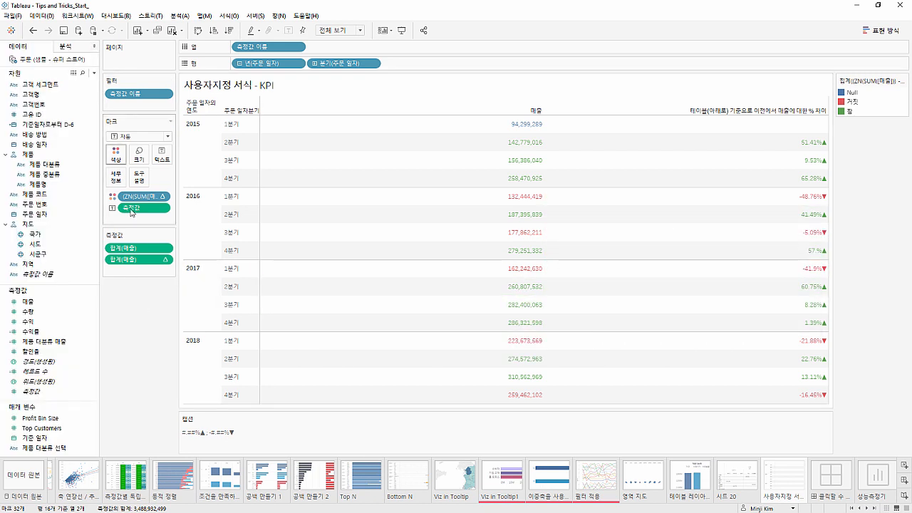
# Place the Viz in Tooltip sheet on the empty dashboard
pyautogui.click(830, 479)
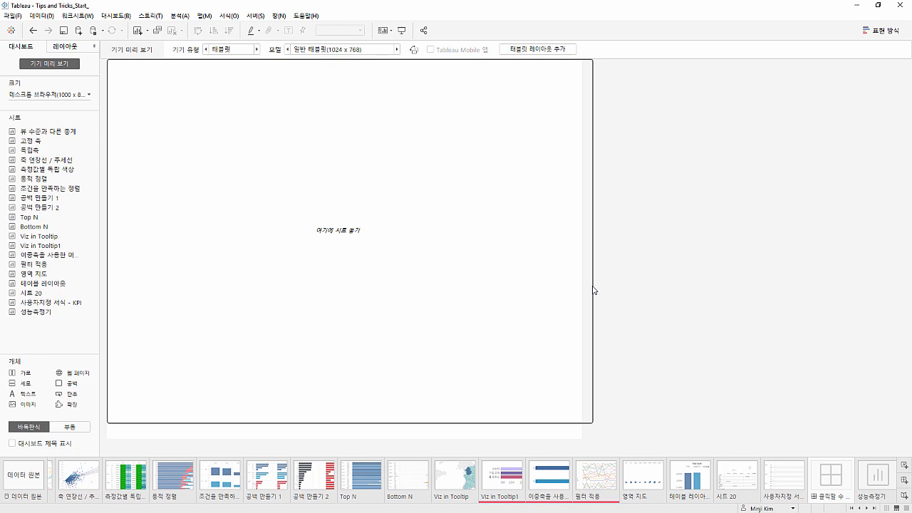
pyautogui.moveTo(66, 190)
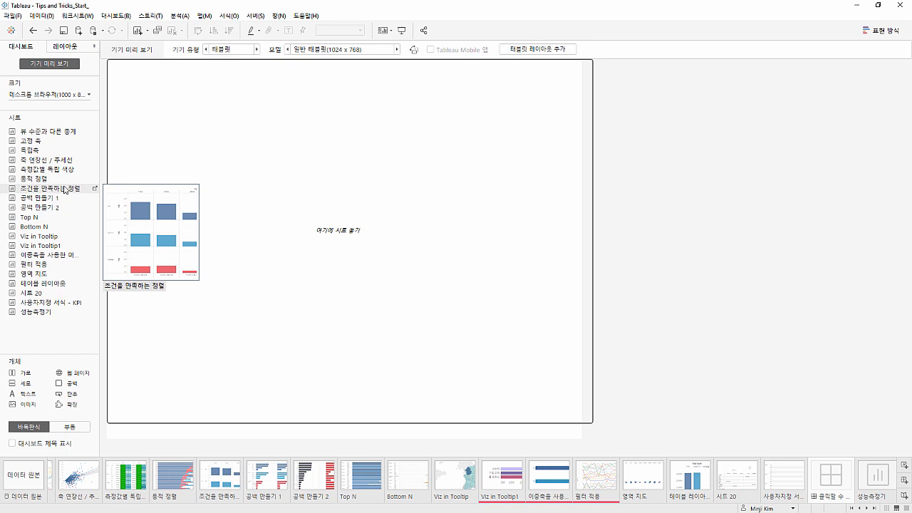
pyautogui.moveTo(62, 235); pyautogui.dragTo(232, 240)
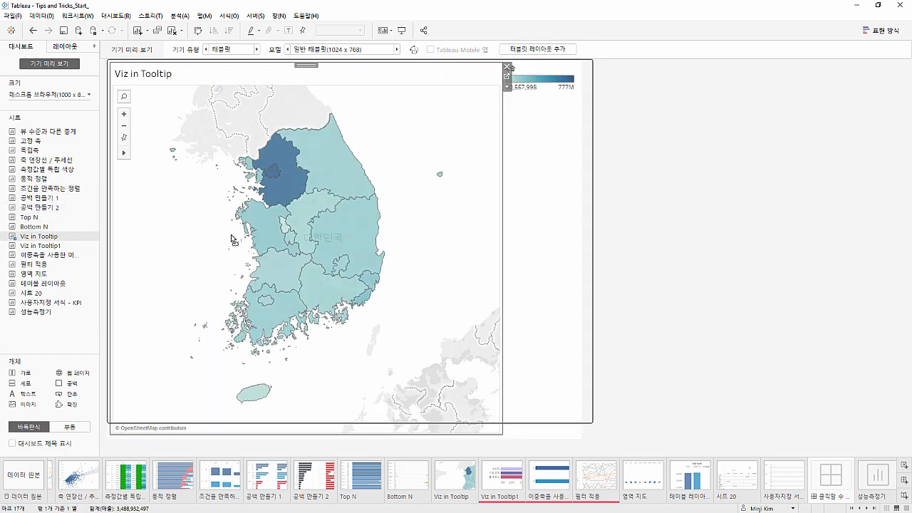
# Select several provinces on the dashboard map to examine their highlighting and tooltips, clearing the selection after each check
pyautogui.click(271, 191)
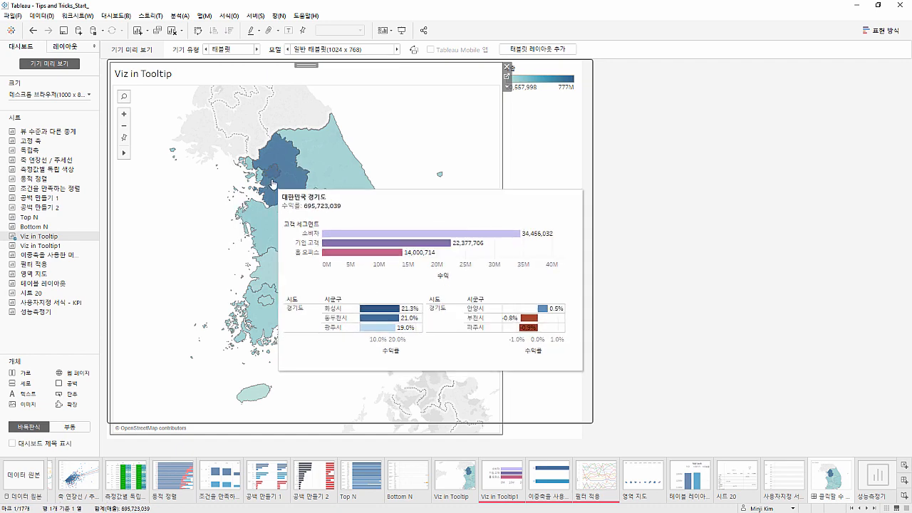
pyautogui.click(314, 160)
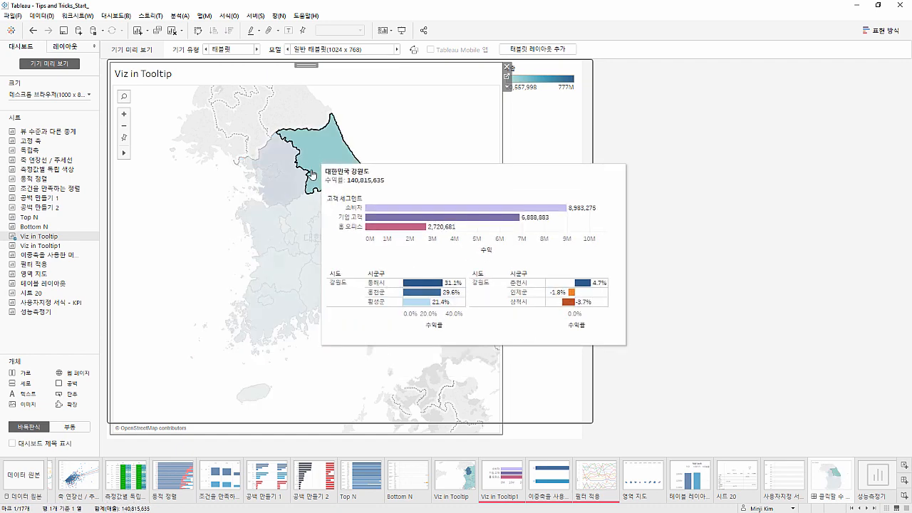
pyautogui.click(302, 217)
pyautogui.click(263, 231)
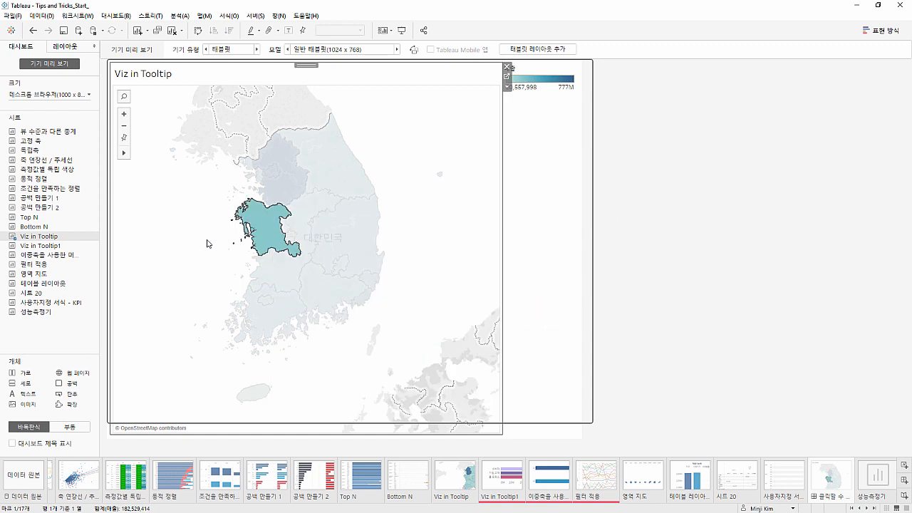
pyautogui.click(207, 244)
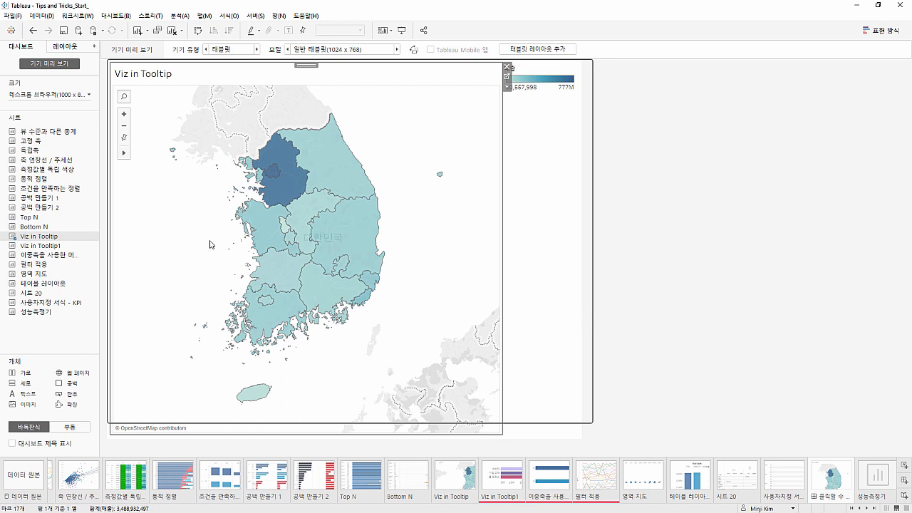
pyautogui.click(248, 229)
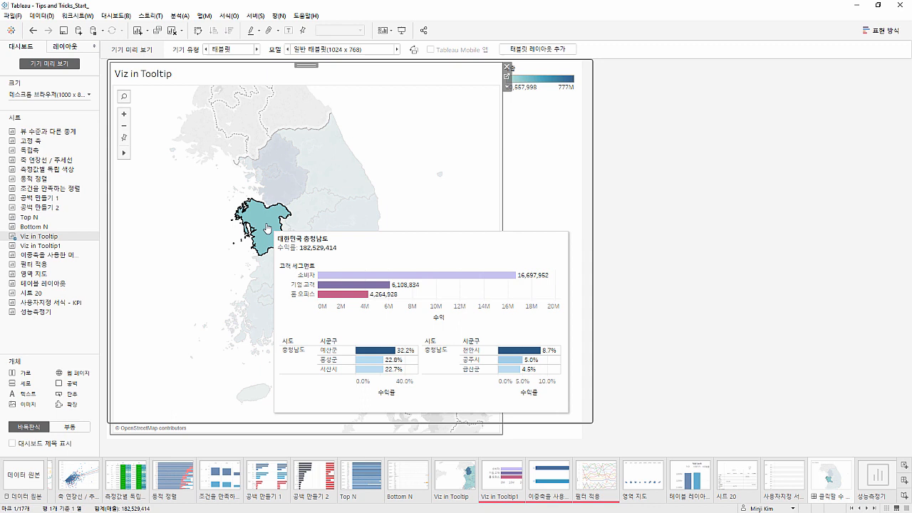
pyautogui.click(195, 239)
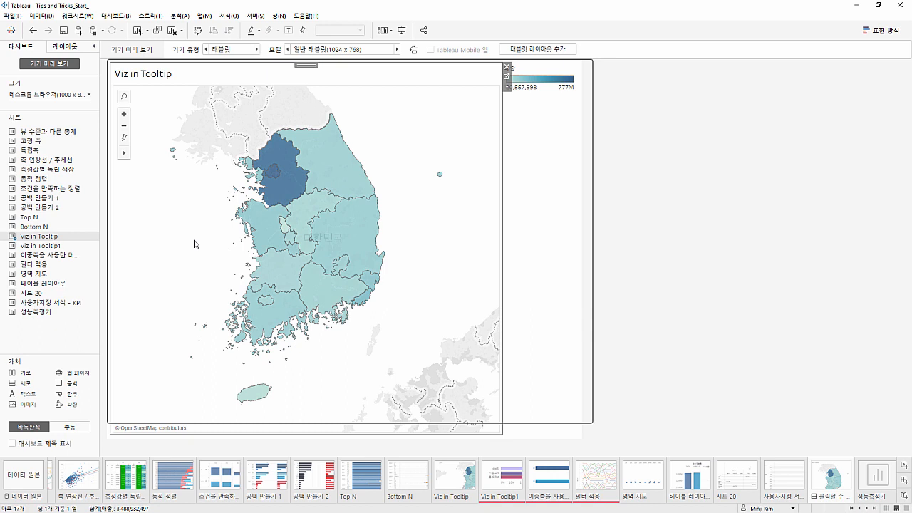
pyautogui.moveTo(260, 224)
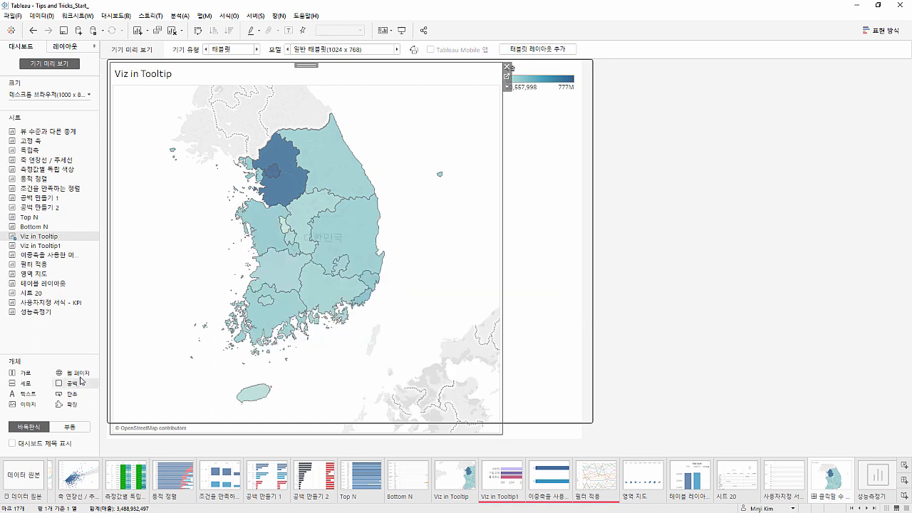
# Place a floating 공백 object over the dashboard map and enlarge it to cover all the colored provinces
pyautogui.moveTo(75, 376)
pyautogui.mouseDown()
pyautogui.moveTo(161, 287)
pyautogui.moveTo(90, 342)
pyautogui.moveTo(195, 259)
pyautogui.moveTo(180, 88)
pyautogui.moveTo(155, 88)
pyautogui.mouseUp()
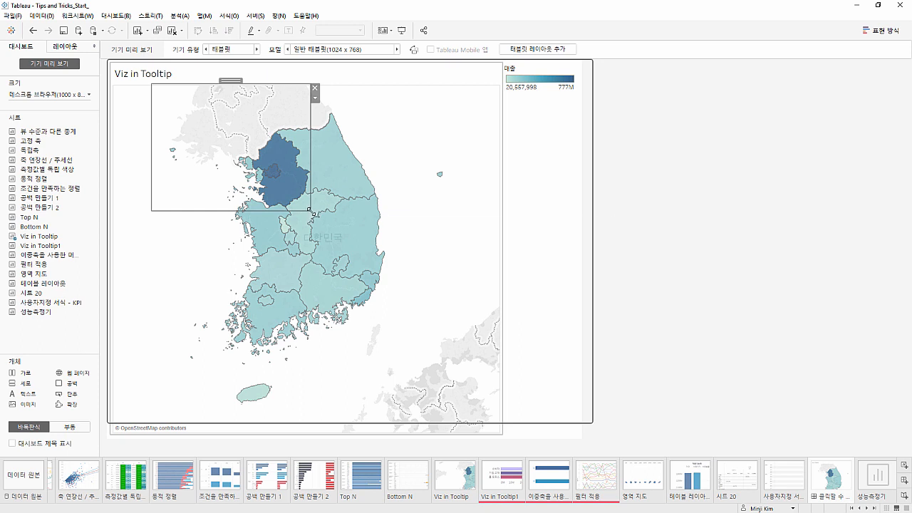
pyautogui.moveTo(310, 210); pyautogui.dragTo(406, 419)
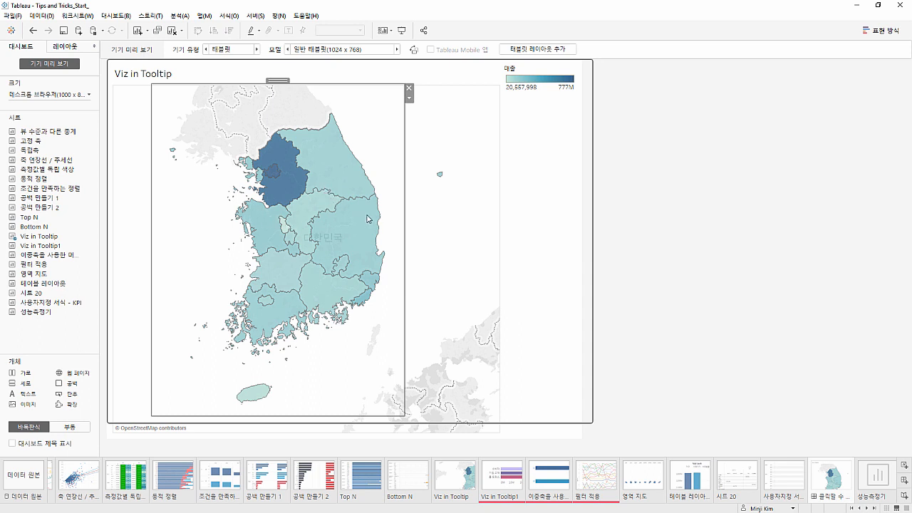
pyautogui.click(639, 303)
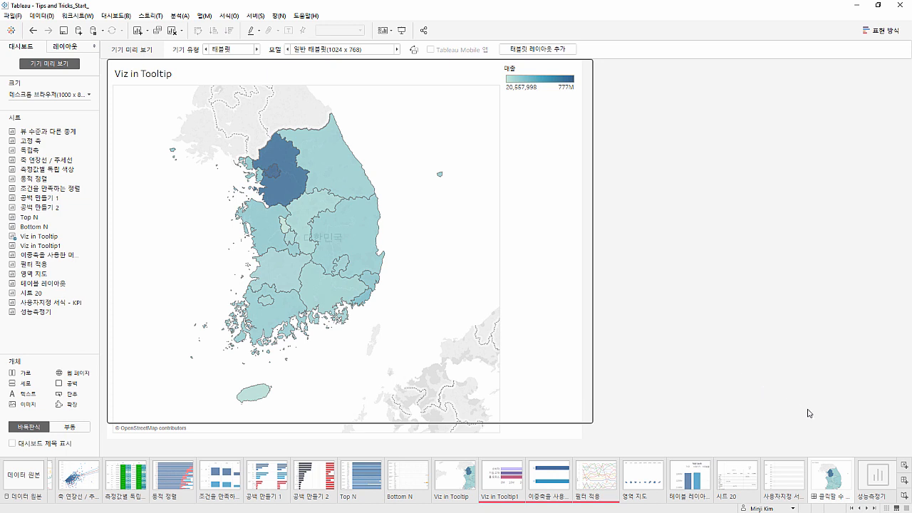
# From the 성능측정기 sheet, connect to the superstore PostgreSQL database on localhost using the database password, and add its 주문 table
pyautogui.click(875, 475)
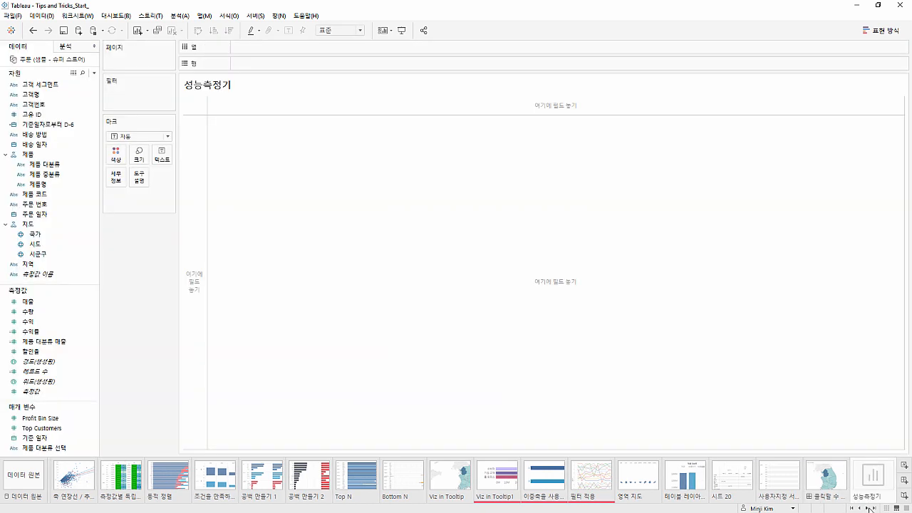
pyautogui.click(867, 508)
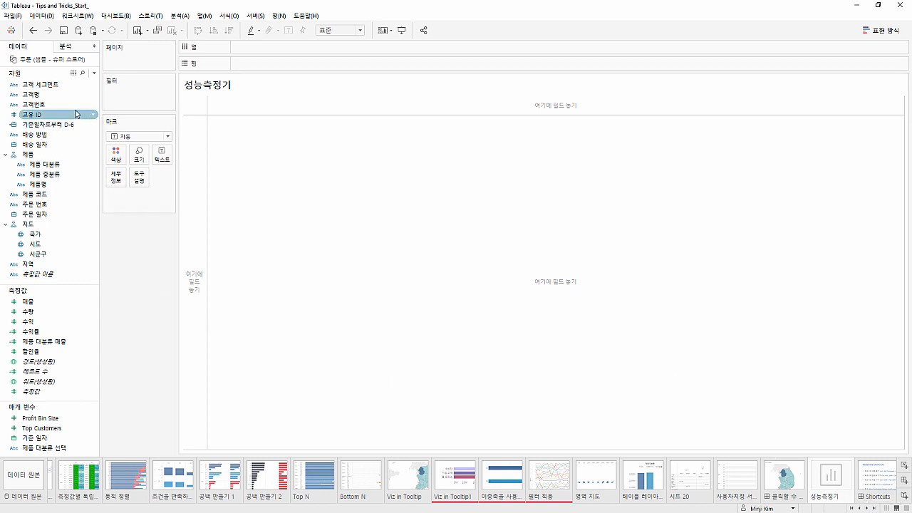
pyautogui.click(78, 31)
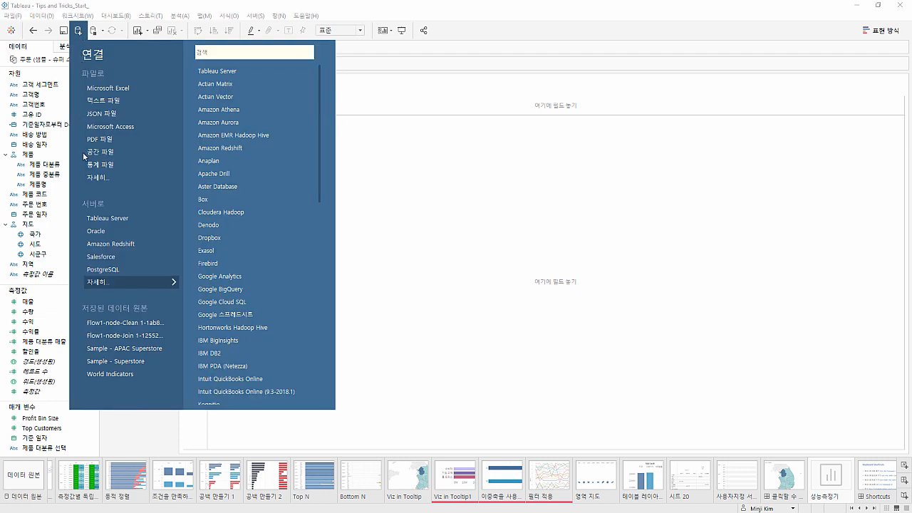
pyautogui.click(84, 268)
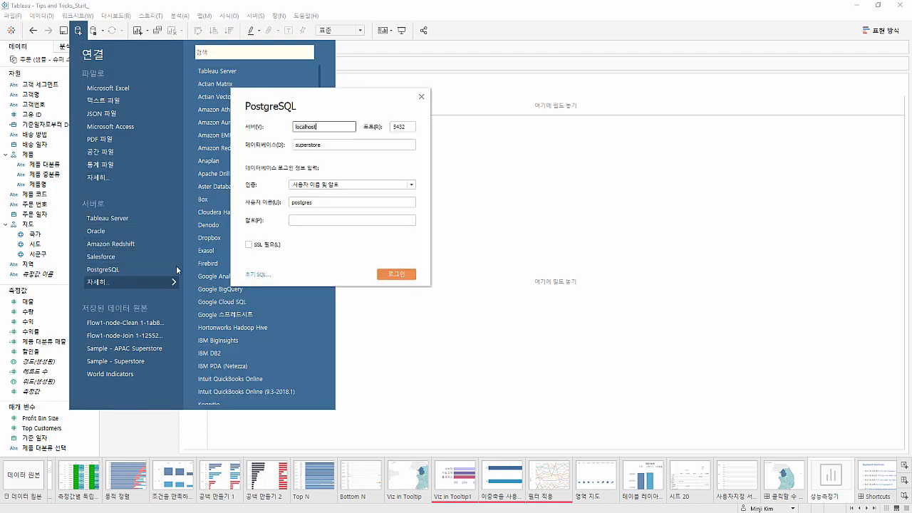
pyautogui.click(297, 218)
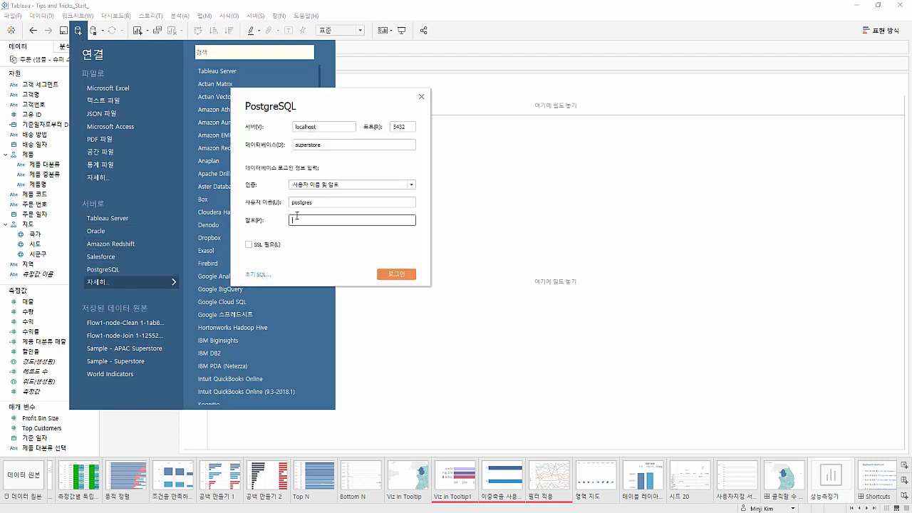
pyautogui.write('••••••••')
pyautogui.press('Return')
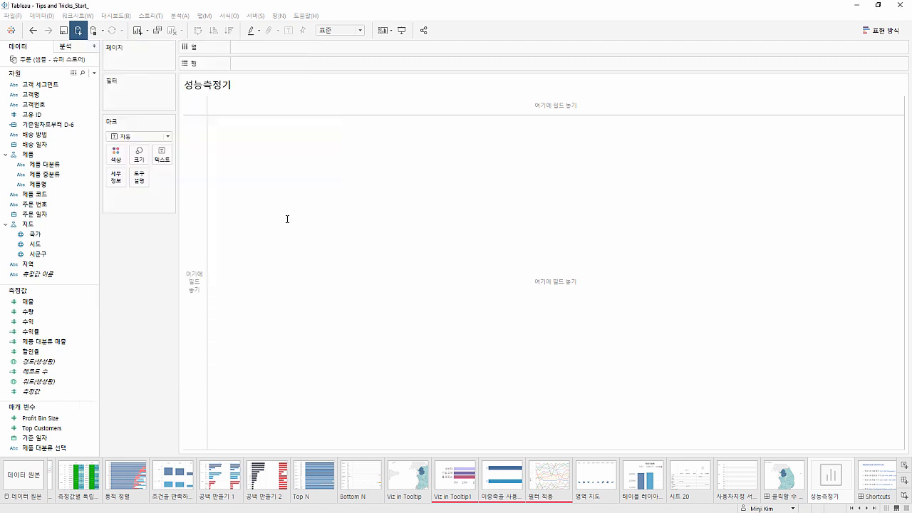
pyautogui.moveTo(32, 226); pyautogui.dragTo(221, 161)
pyautogui.click(821, 487)
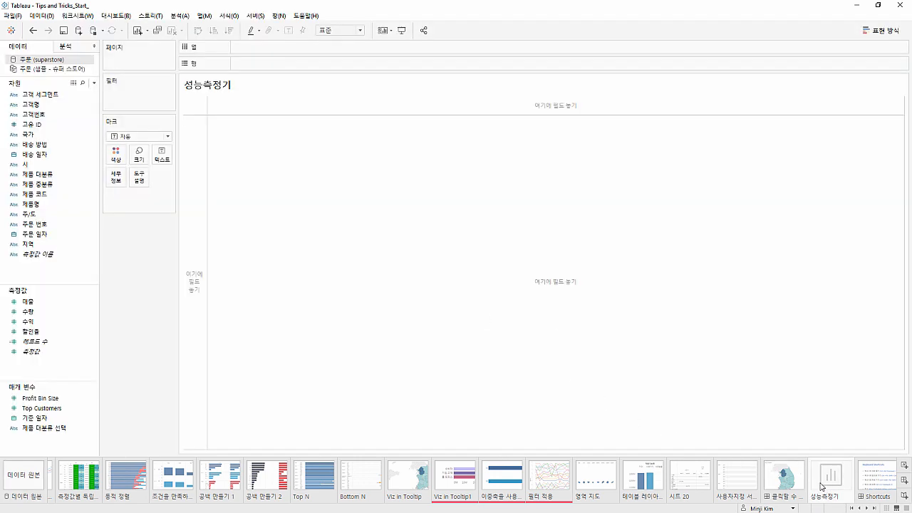
# Start performance recording from the 성능측정기 sheet
pyautogui.click(305, 15)
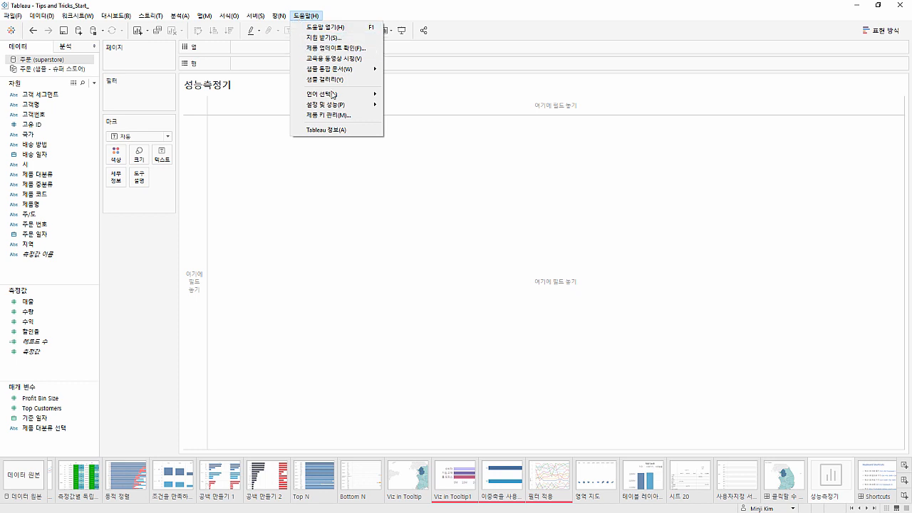
pyautogui.moveTo(334, 105)
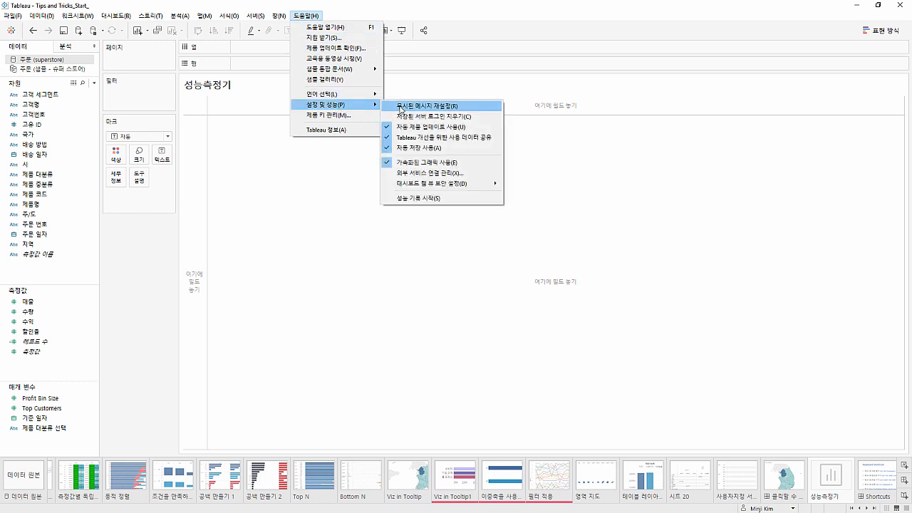
pyautogui.click(414, 198)
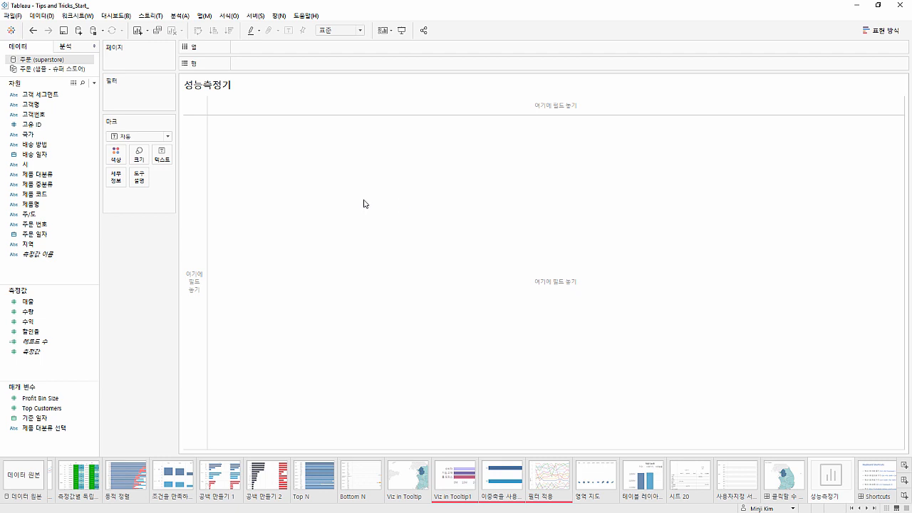
# Build a stacked bar chart of 매출 by 지역 and 제품 대분류, colored by 고객 세그먼트
pyautogui.doubleClick(60, 301)
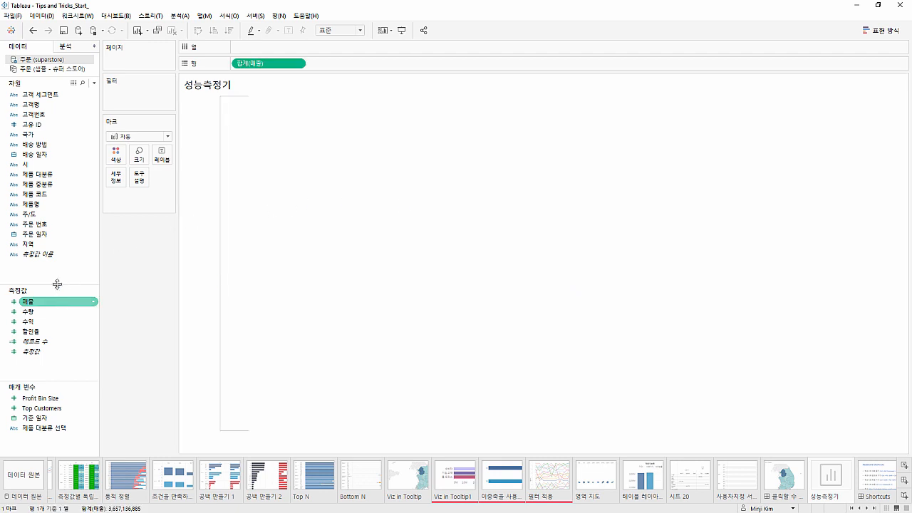
pyautogui.doubleClick(60, 244)
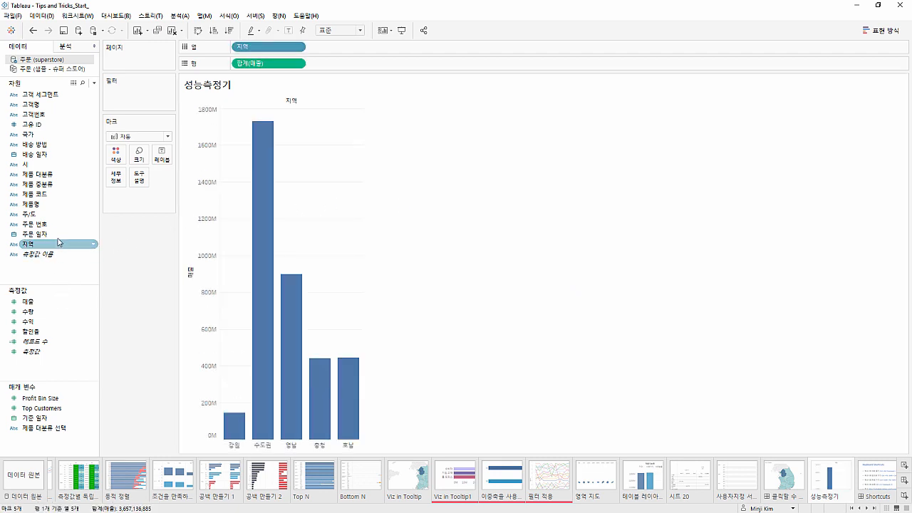
pyautogui.doubleClick(64, 174)
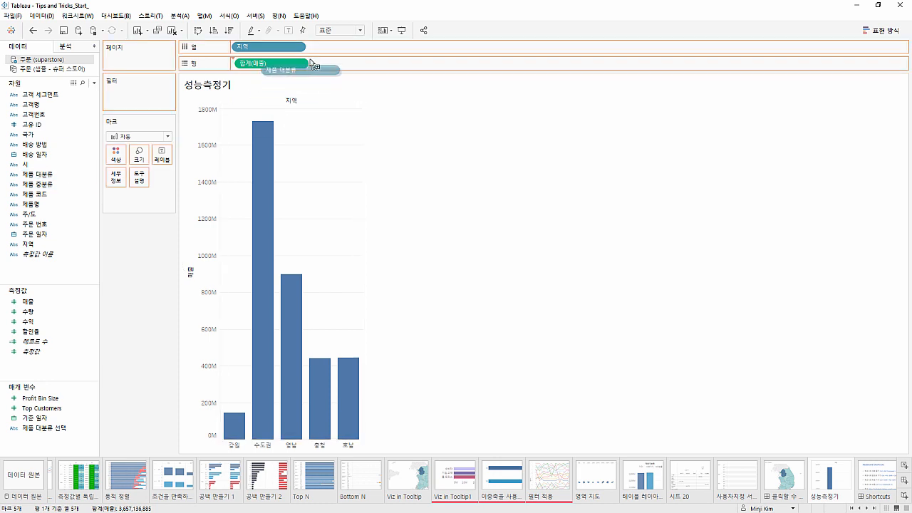
pyautogui.moveTo(40, 95); pyautogui.dragTo(116, 153)
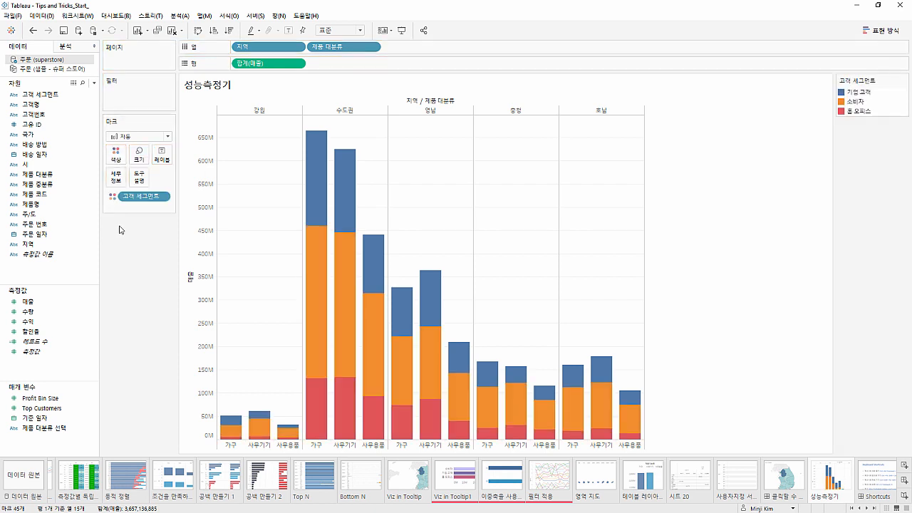
# Show a 제품 중분류 filter beside the chart and change it to a single-value list
pyautogui.rightClick(67, 184)
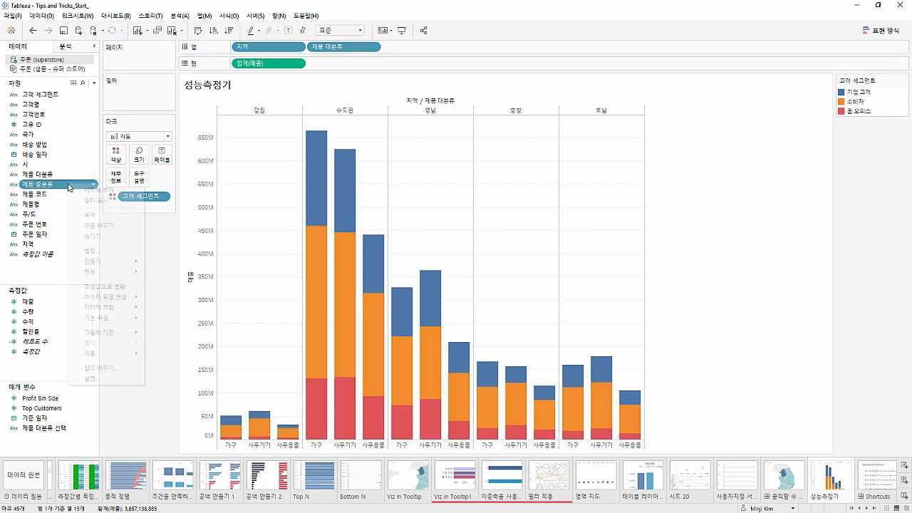
pyautogui.click(87, 202)
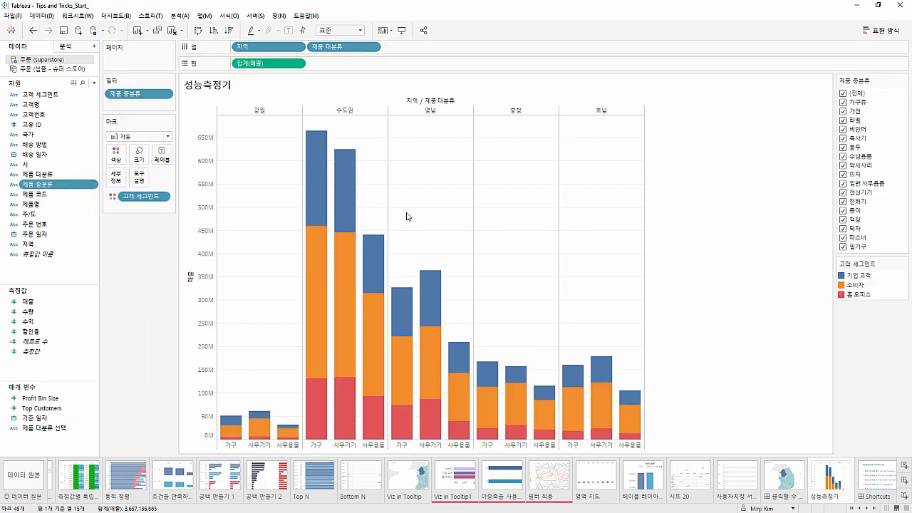
pyautogui.click(904, 80)
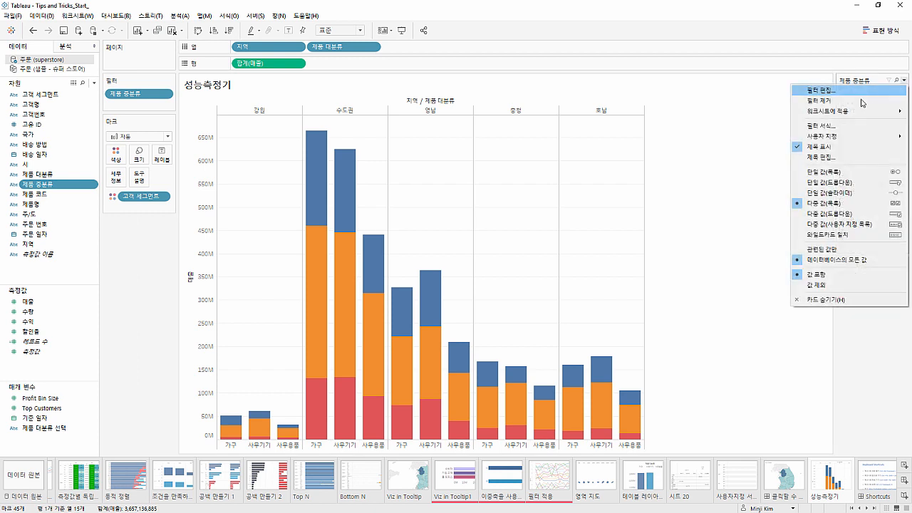
pyautogui.click(833, 172)
# Filter the chart by individual 제품 중분류 values, and return the filter to (전체)
pyautogui.click(843, 120)
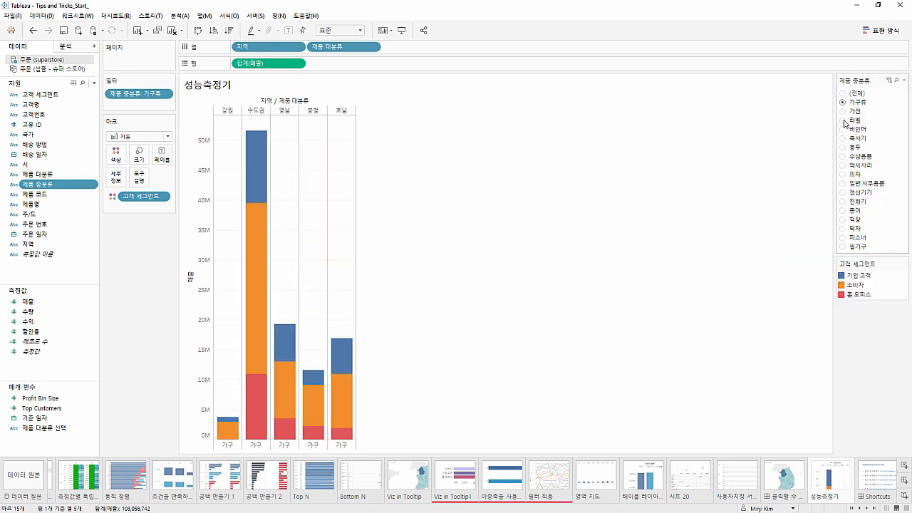
pyautogui.click(845, 169)
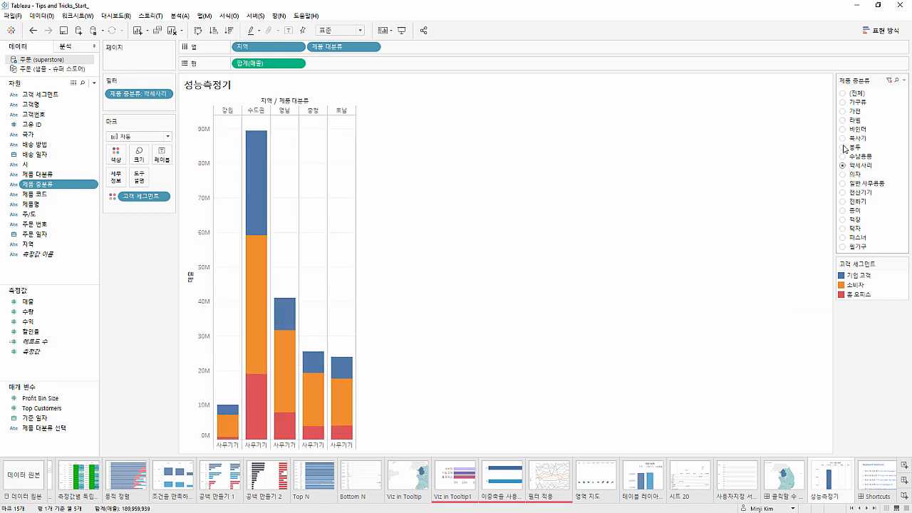
pyautogui.click(844, 94)
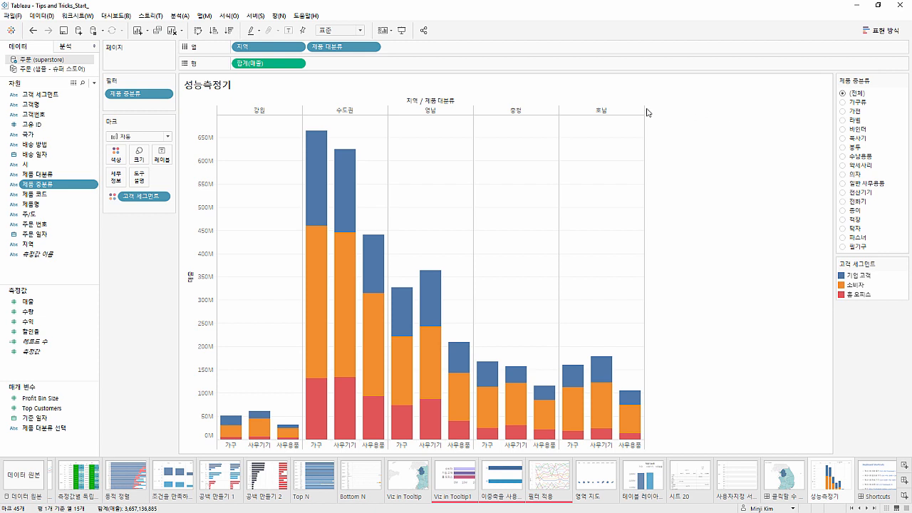
# Stop the performance recording, maximize the Performance Summary workbook and select the Executing Query event in the events list
pyautogui.click(310, 18)
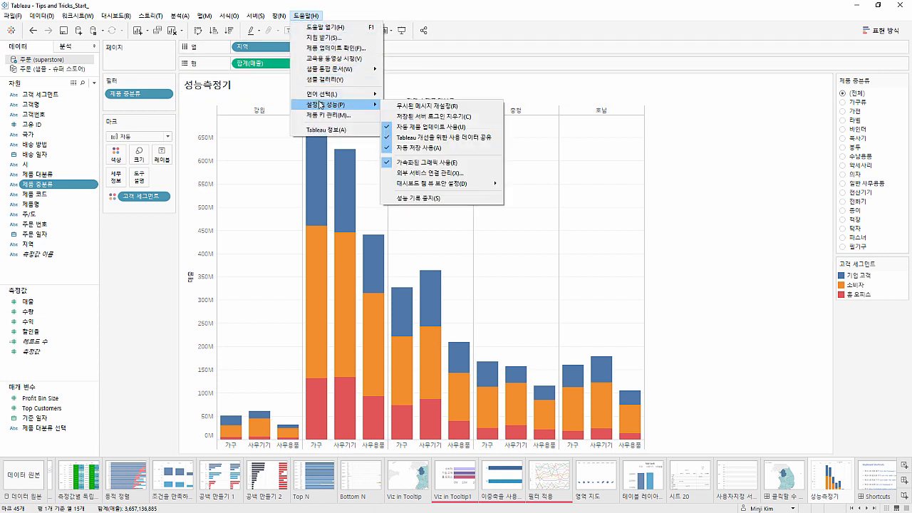
pyautogui.click(435, 199)
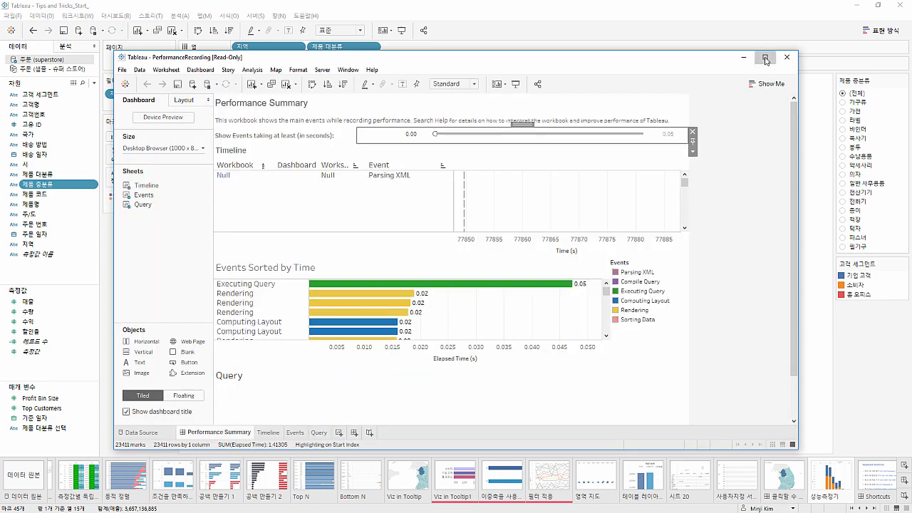
pyautogui.click(765, 60)
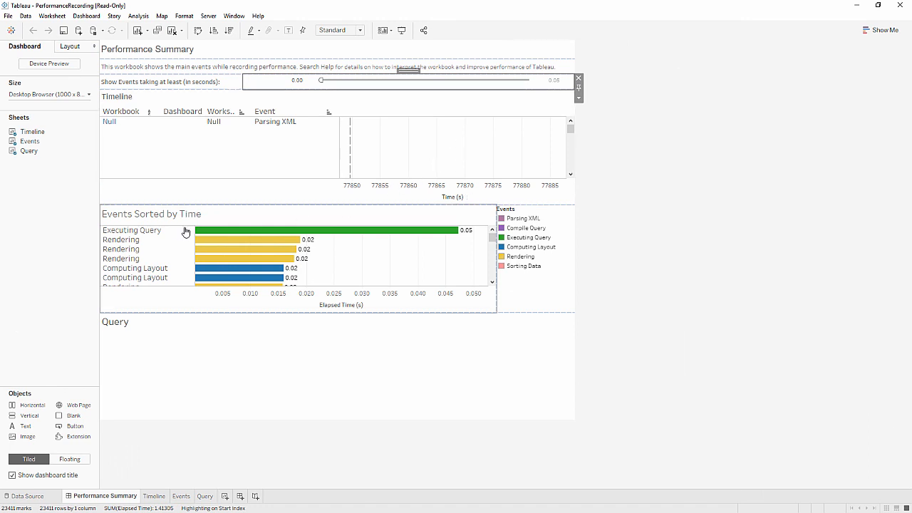
pyautogui.click(170, 232)
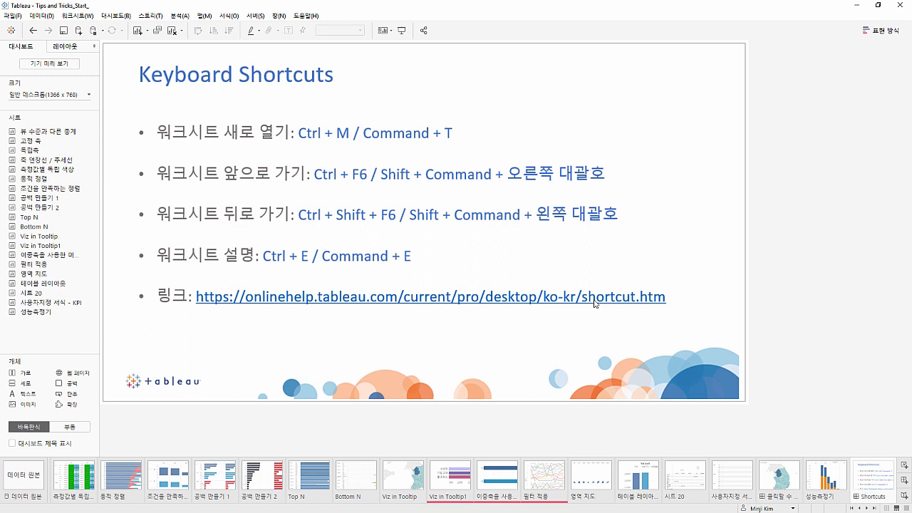
# Open the sheet description of the Top N worksheet, read its marks, shelves, dimensions, measures and data source details, and close it
pyautogui.click(576, 262)
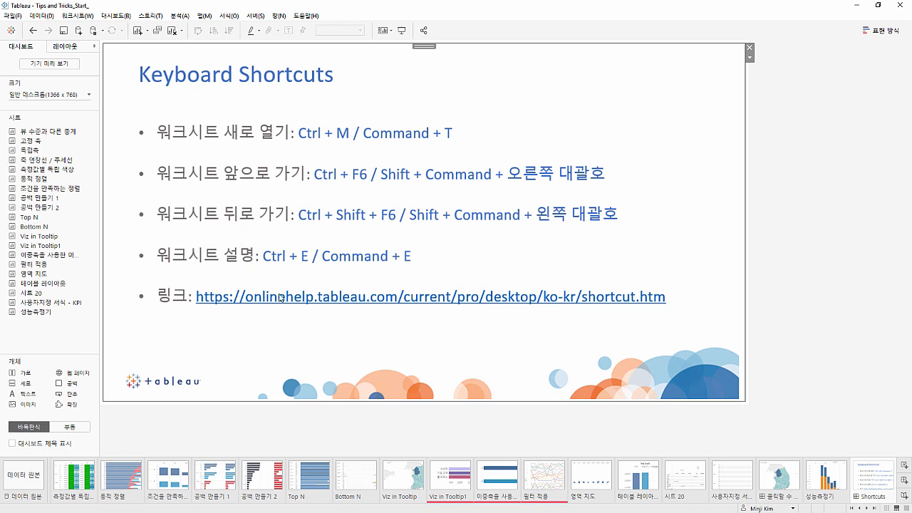
pyautogui.click(292, 474)
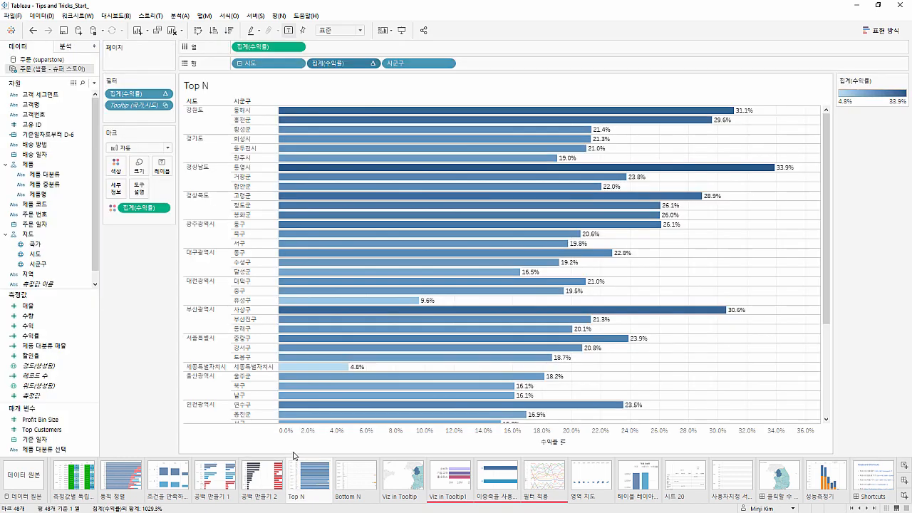
pyautogui.hotkey('ctrl', 'e')
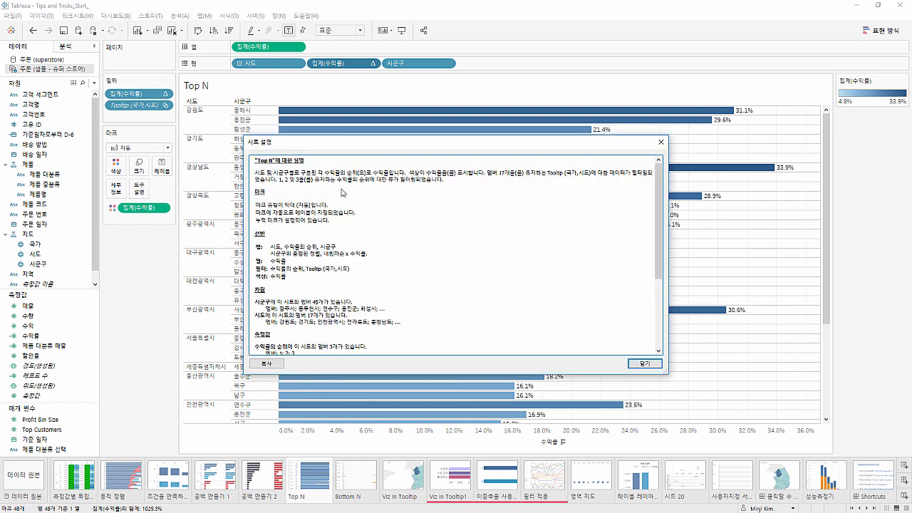
pyautogui.scroll(-1, 280, 204)
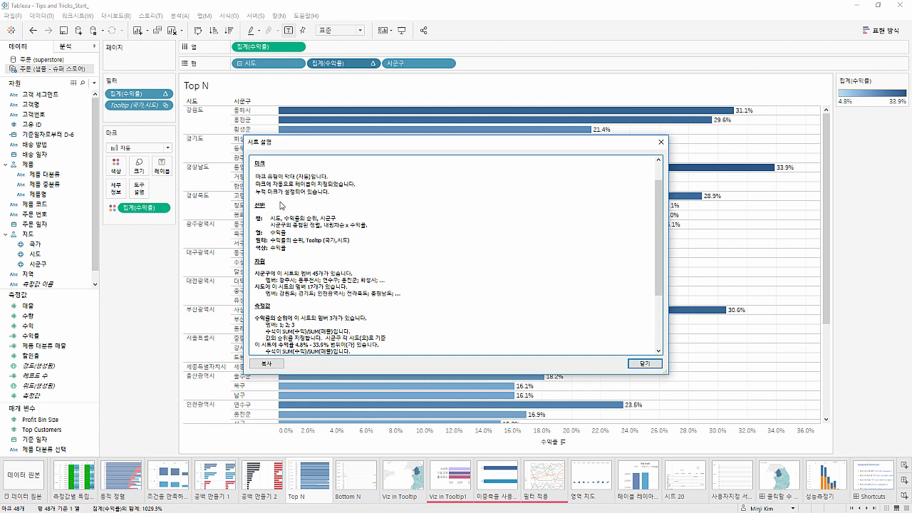
pyautogui.scroll(-3, 280, 205)
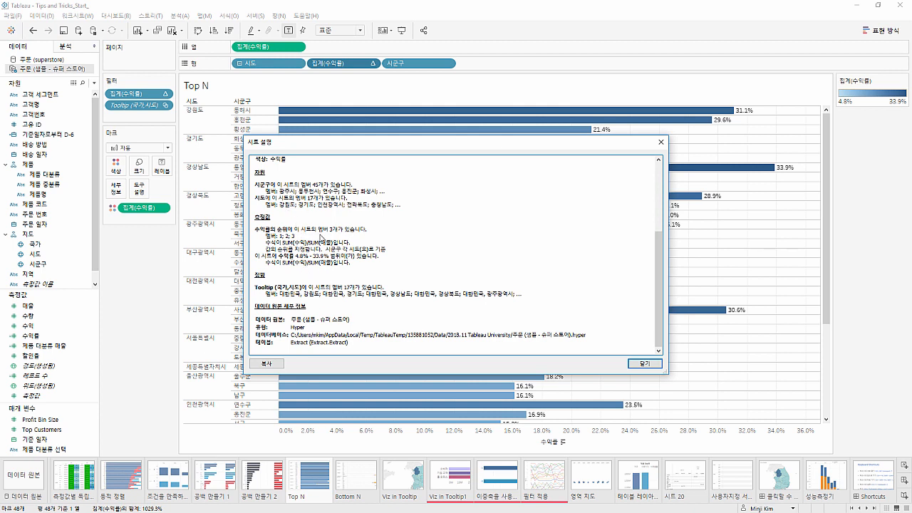
pyautogui.scroll(1, 321, 238)
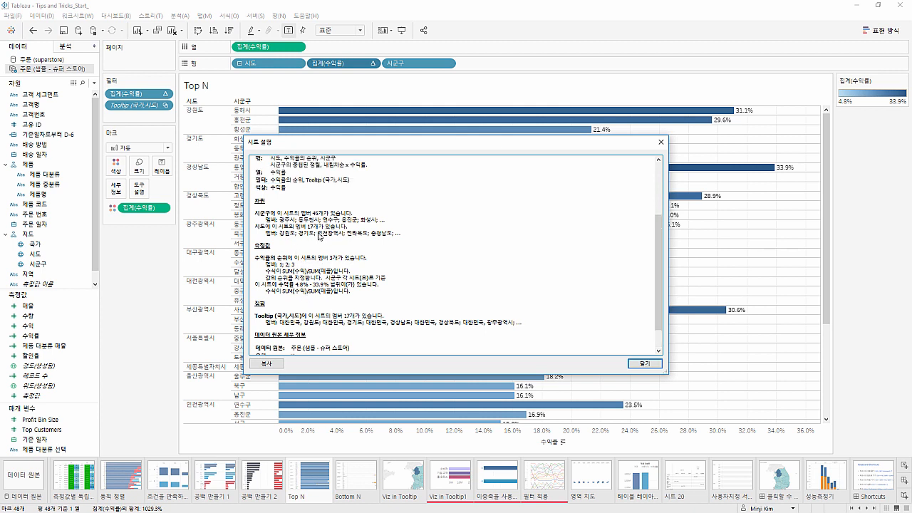
pyautogui.scroll(1, 295, 223)
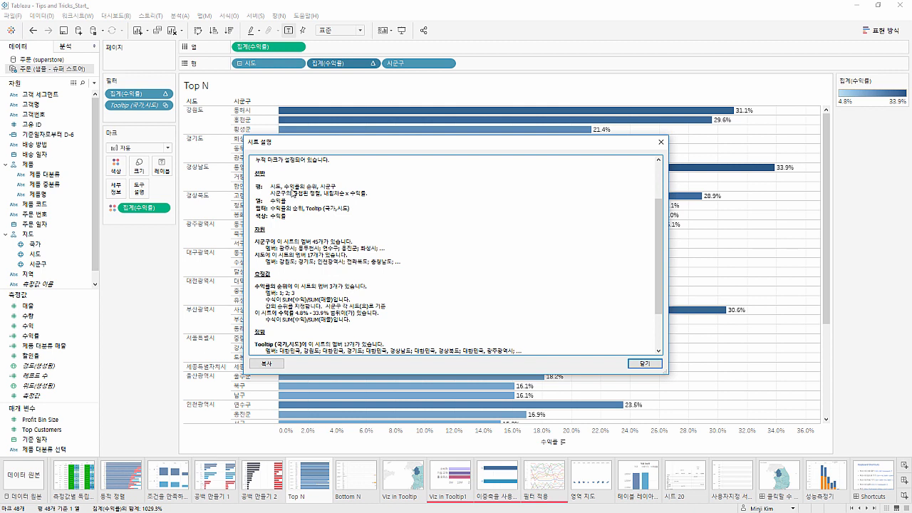
pyautogui.scroll(2, 287, 213)
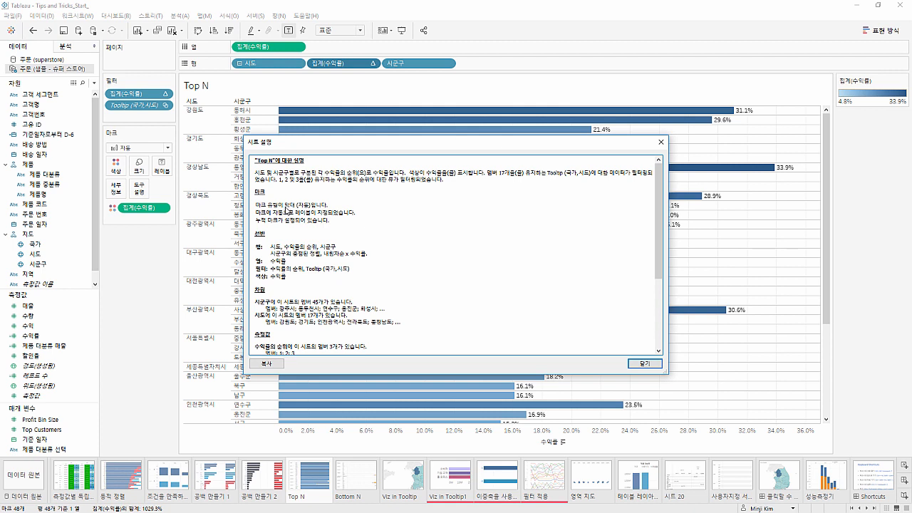
pyautogui.click(661, 141)
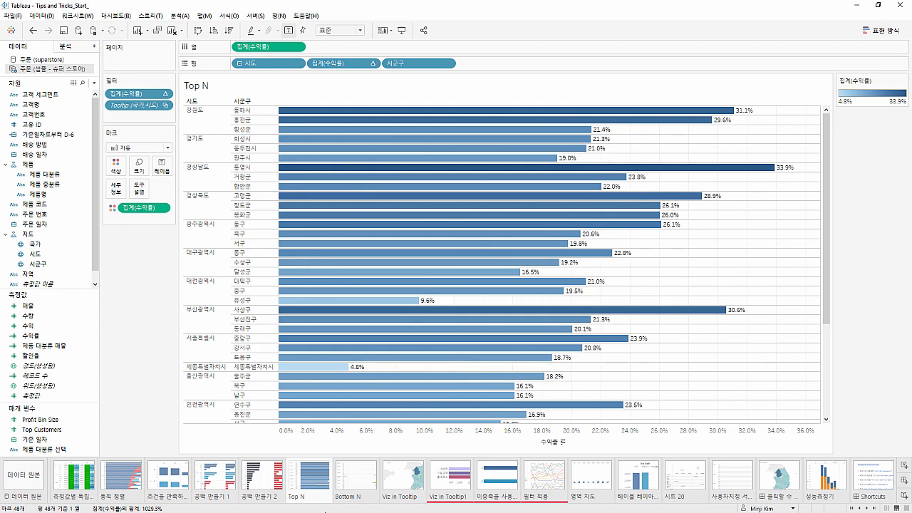